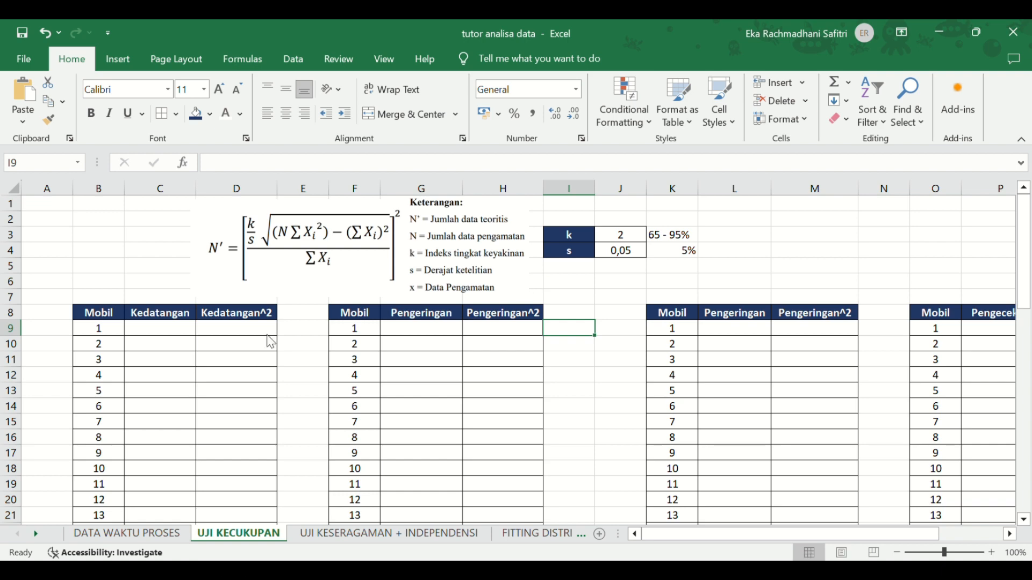
Examine the layout of the UJI KECUKUPAN tables, including the SUM, N and N' rows, and the source columns in DATA WAKTU PROSES
scroll(602, 346, down, 3)
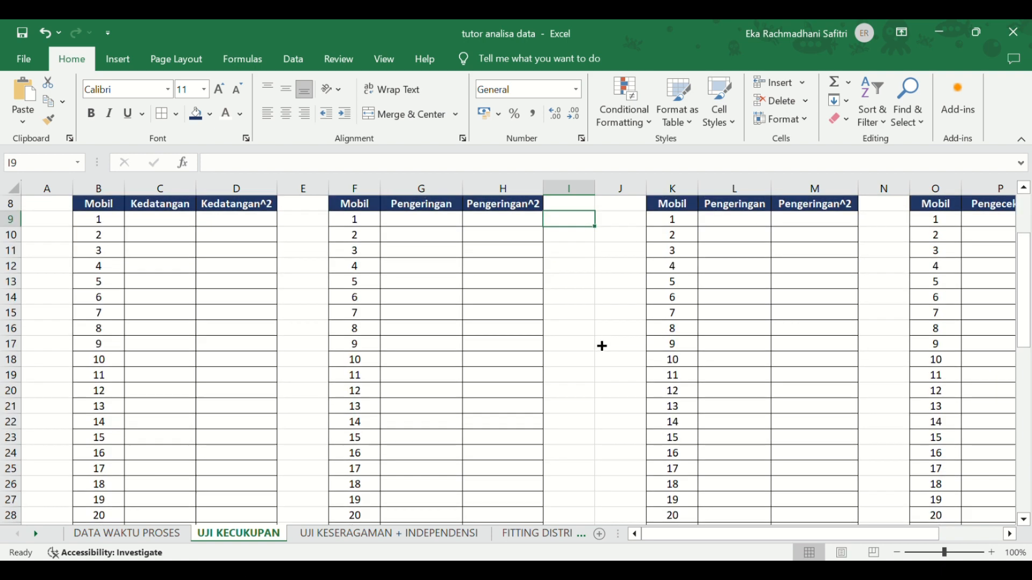
scroll(534, 380, up, 3)
scroll(534, 380, down, 4)
scroll(535, 380, up, 4)
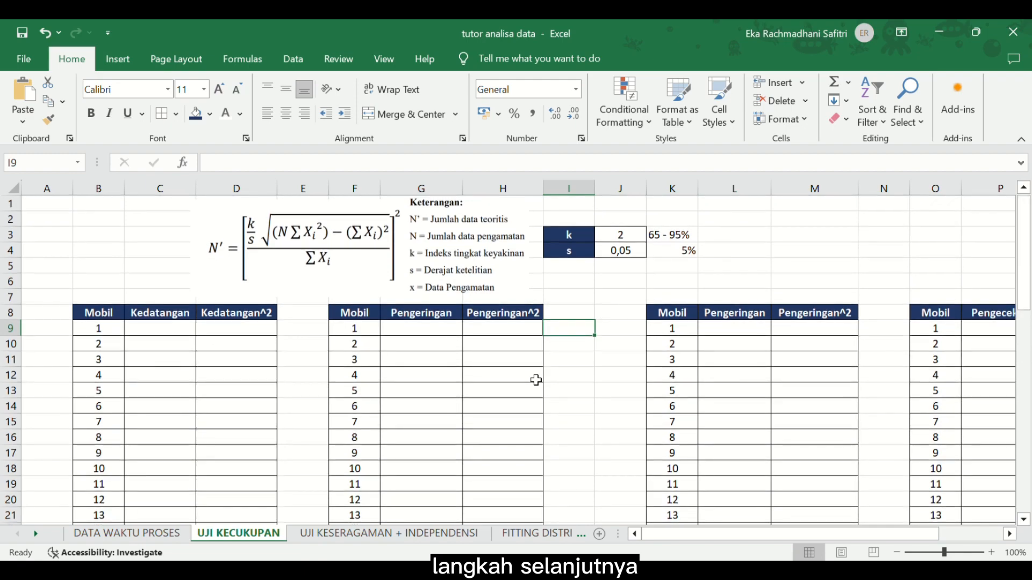
scroll(182, 388, down, 2)
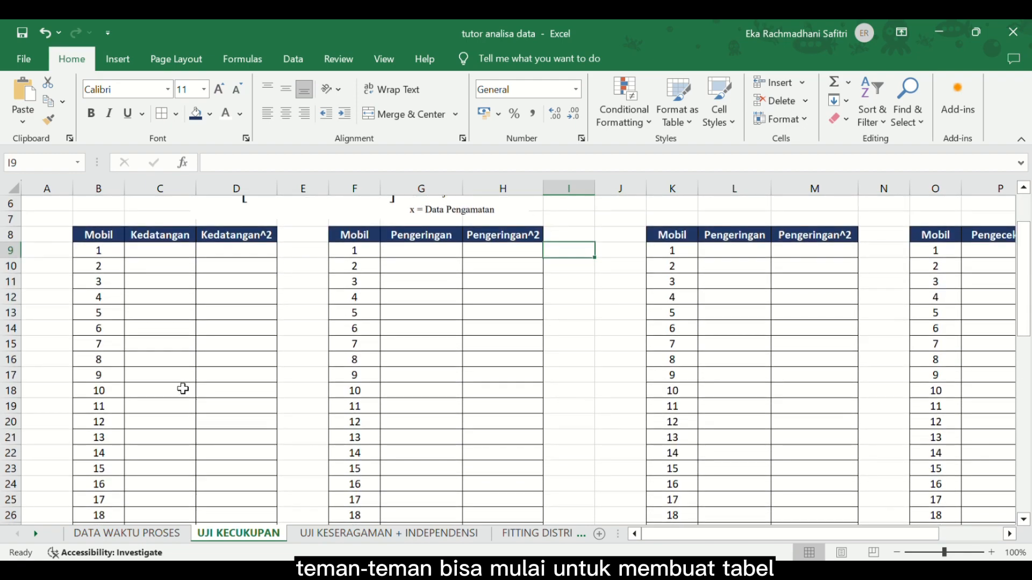
scroll(182, 388, down, 11)
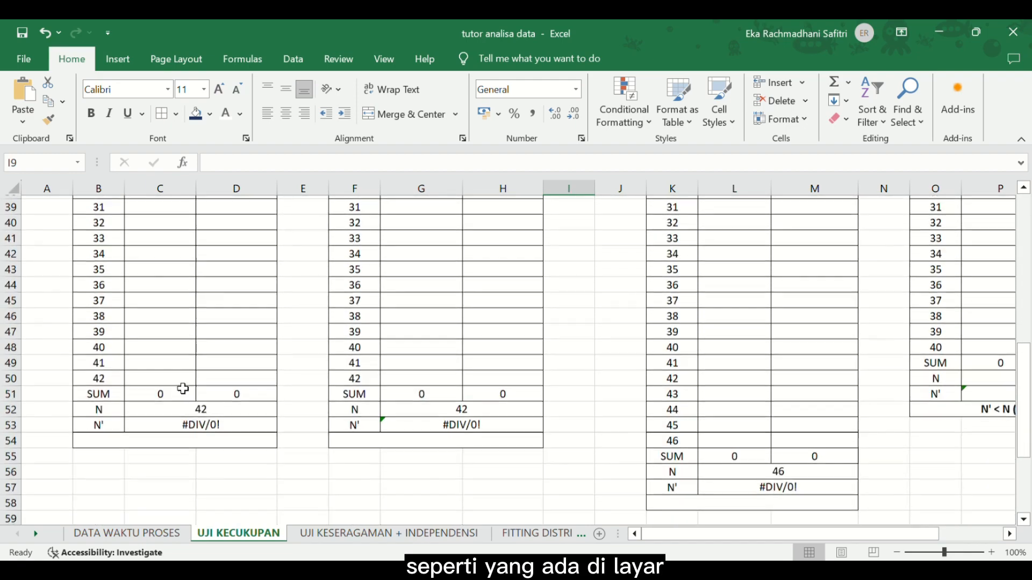
scroll(182, 388, up, 12)
scroll(182, 388, up, 1)
scroll(182, 388, down, 2)
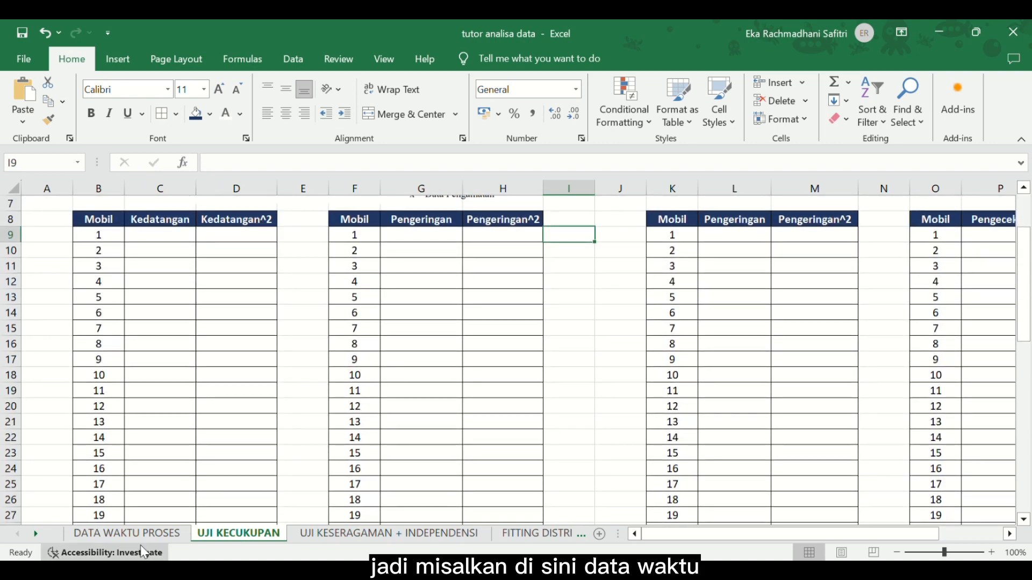
click(155, 535)
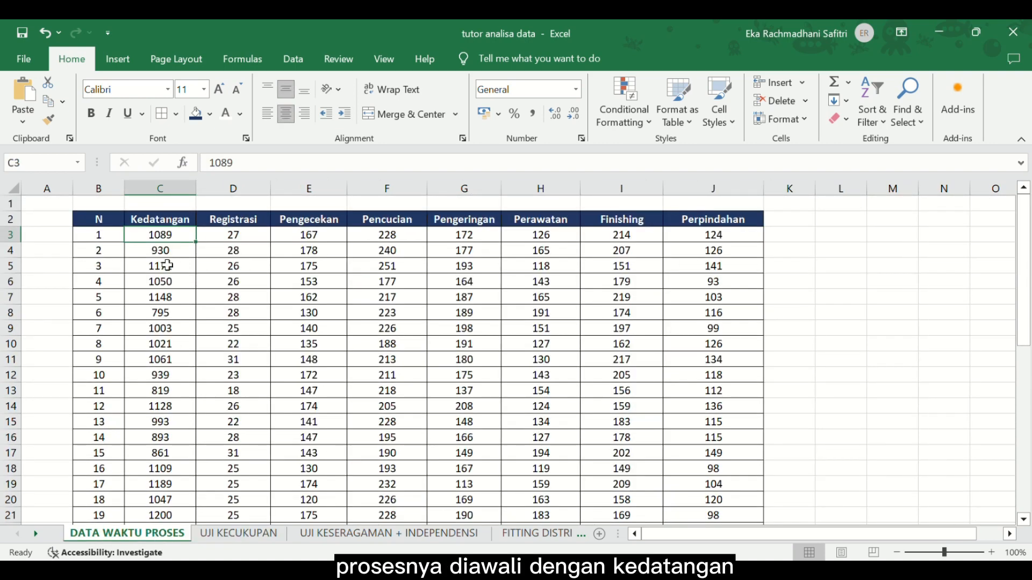
click(238, 534)
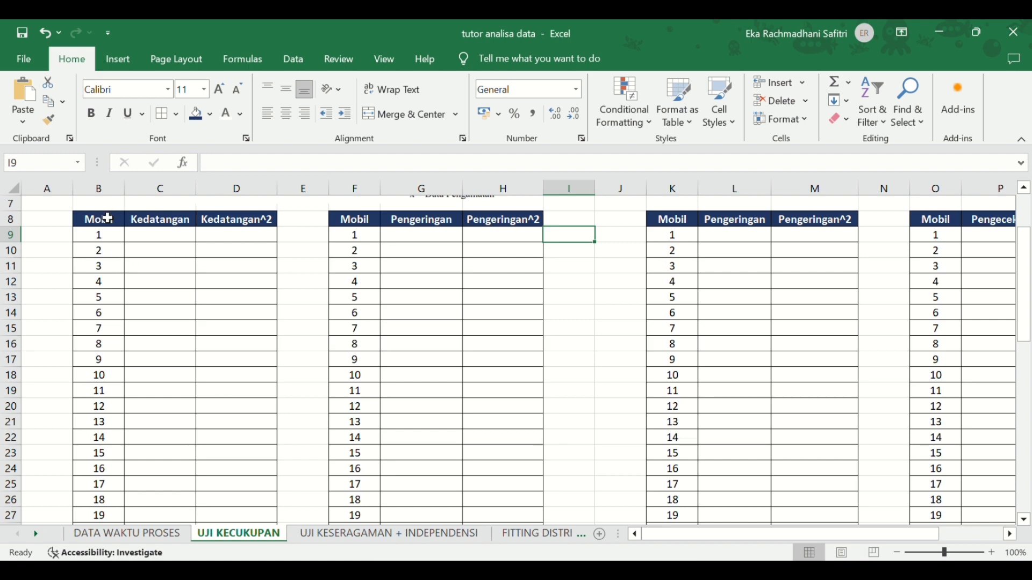
scroll(90, 416, down, 12)
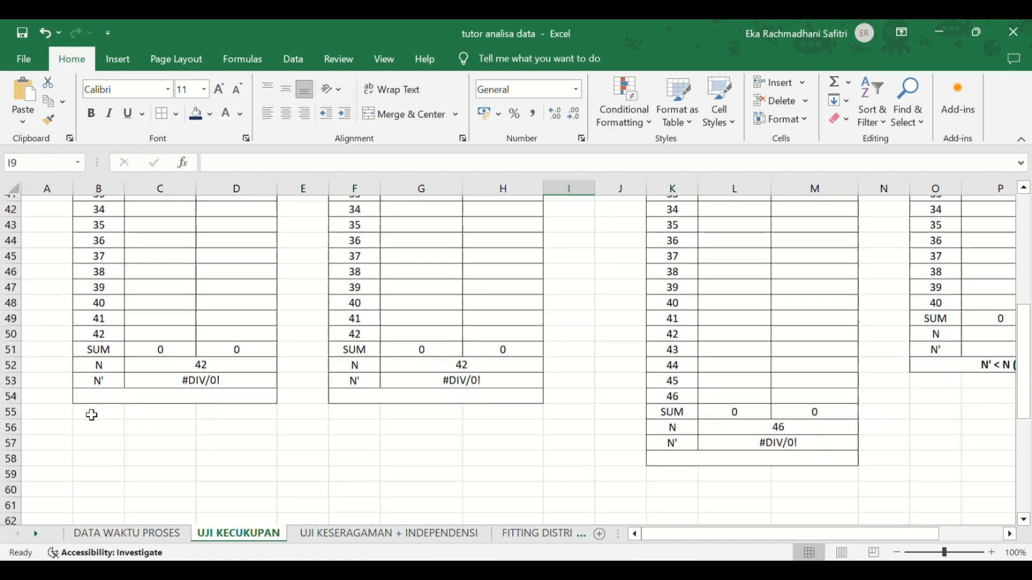
scroll(92, 415, up, 14)
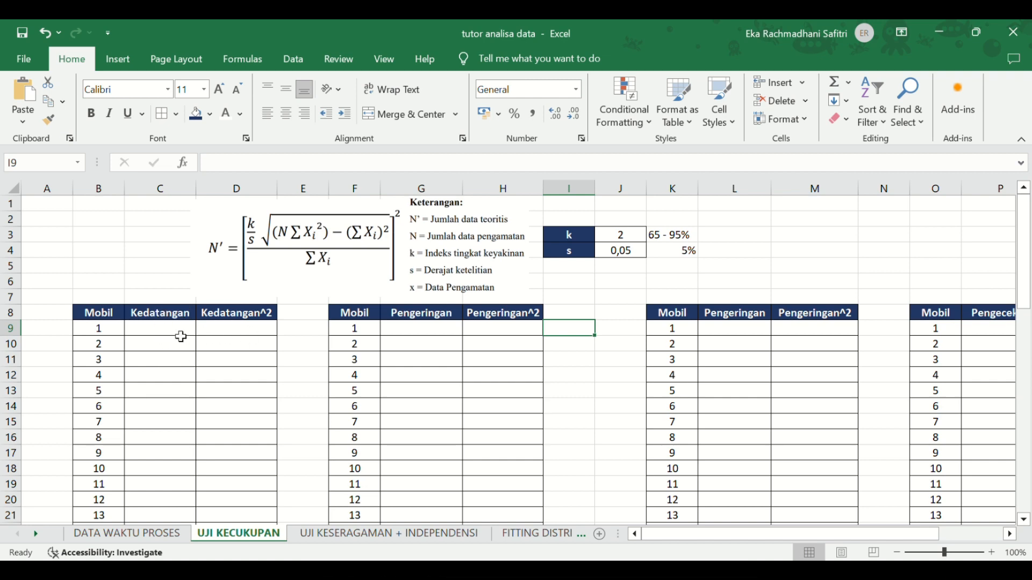
Link C9 of the Kedatangan column to 'DATA WAKTU PROSES'!C3 and fill the reference down to row 50
click(180, 334)
scroll(180, 336, down, 1)
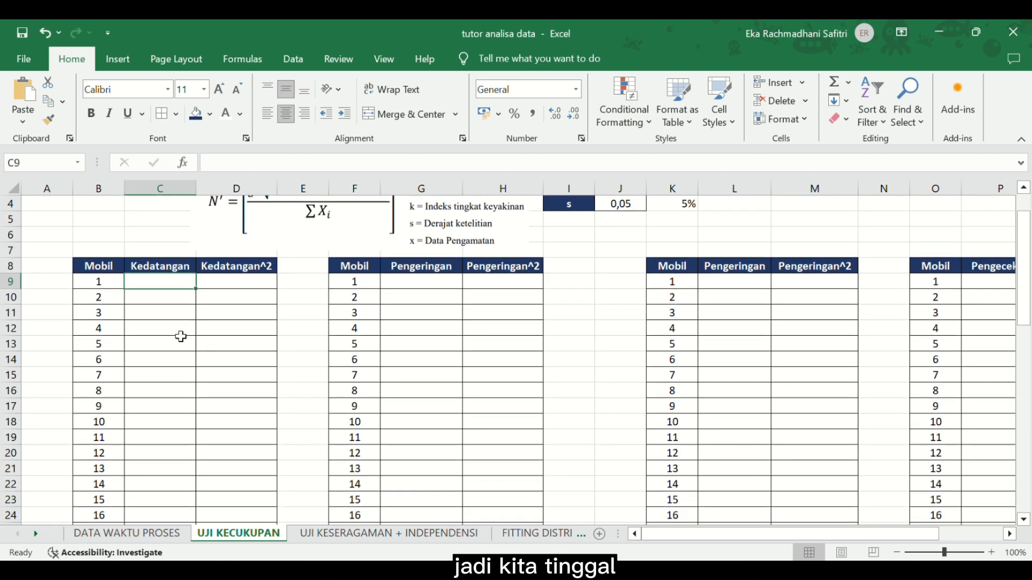
text(=)
click(144, 536)
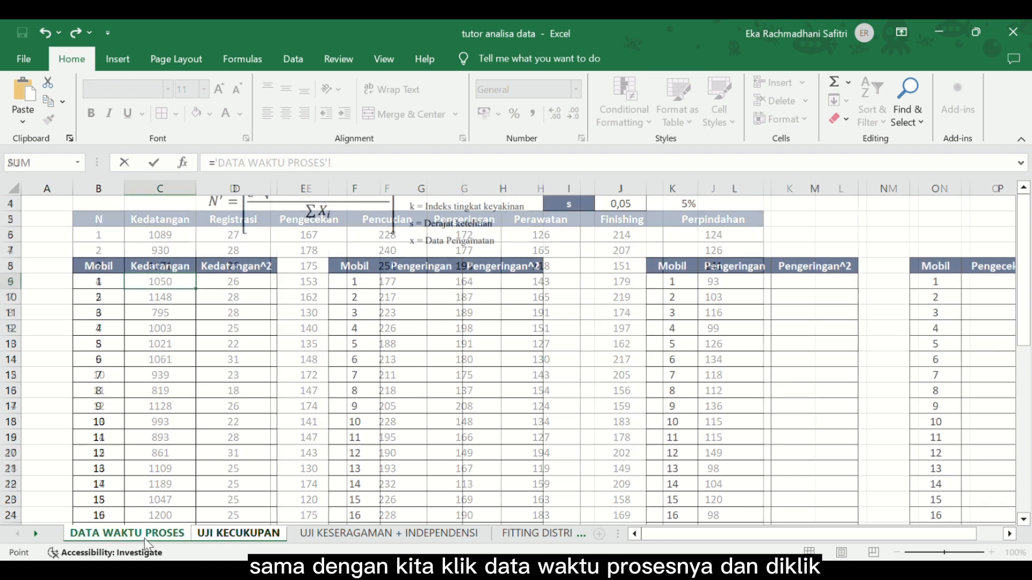
click(161, 239)
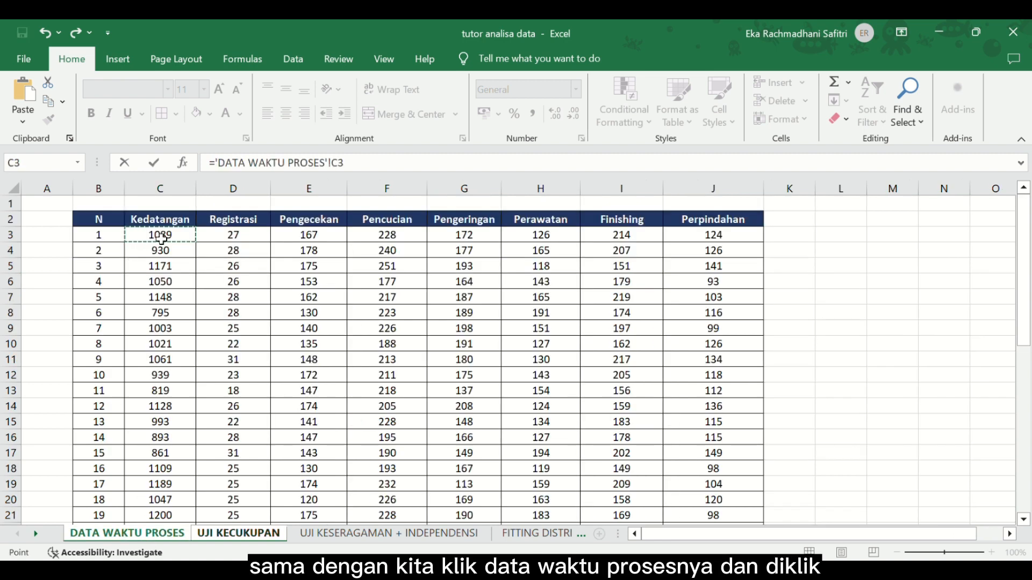
key(Return)
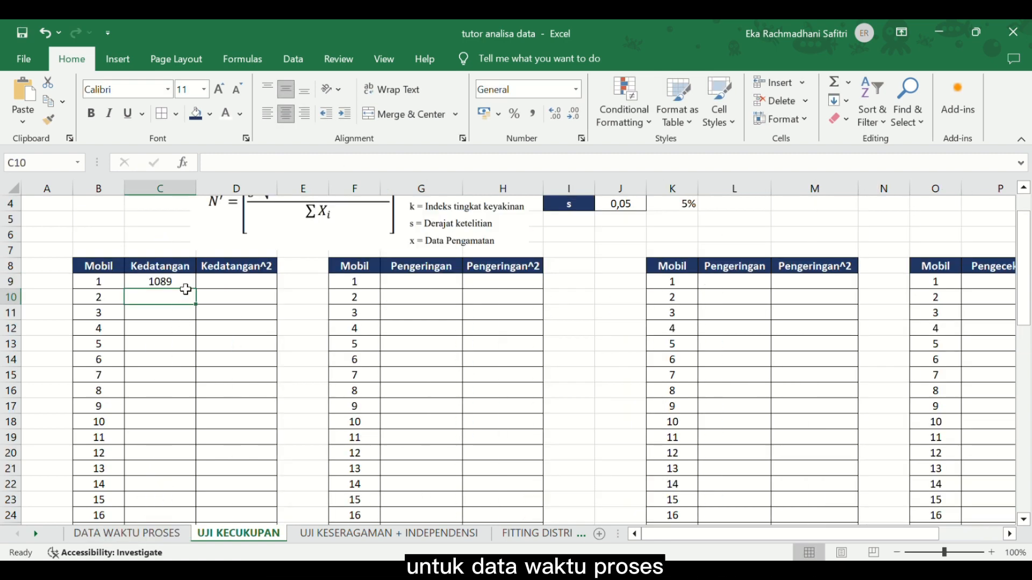
click(185, 284)
drag(196, 289, 186, 479)
Square the first Kedatangan value in D9 with =C9^2 and fill the formula down the Kedatangan^2 column to row 50
scroll(249, 408, up, 10)
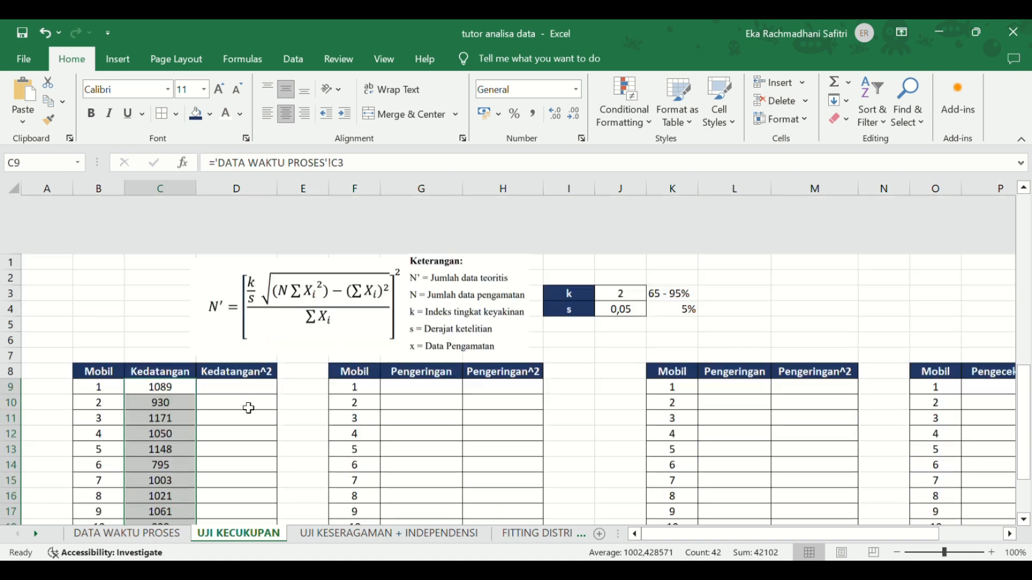
click(244, 329)
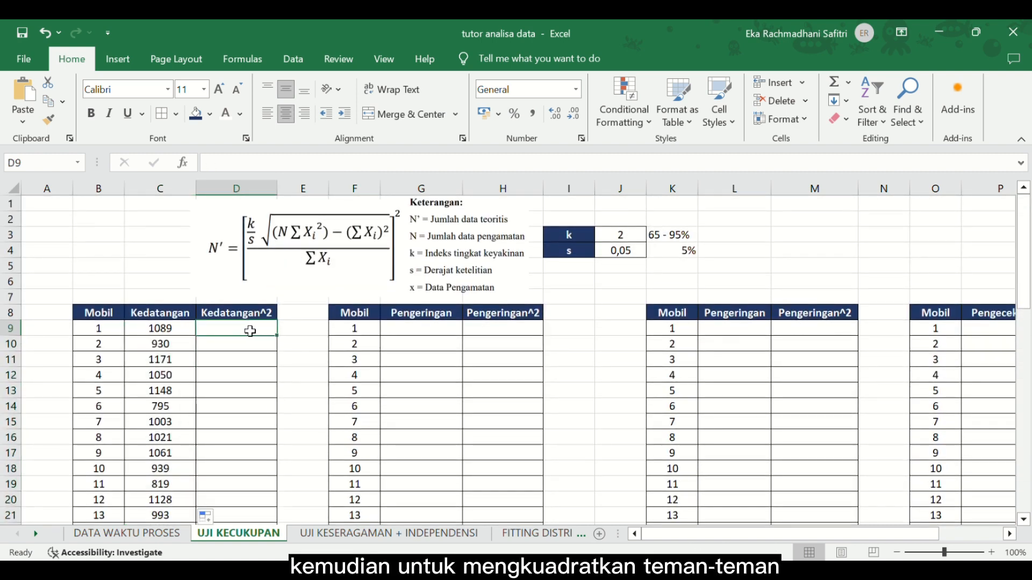
text(=)
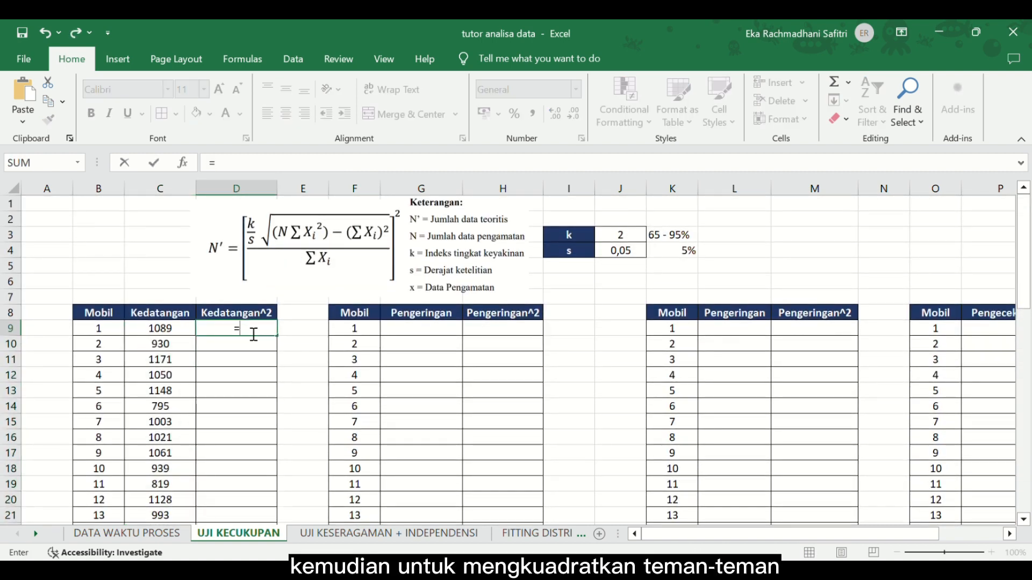
click(177, 333)
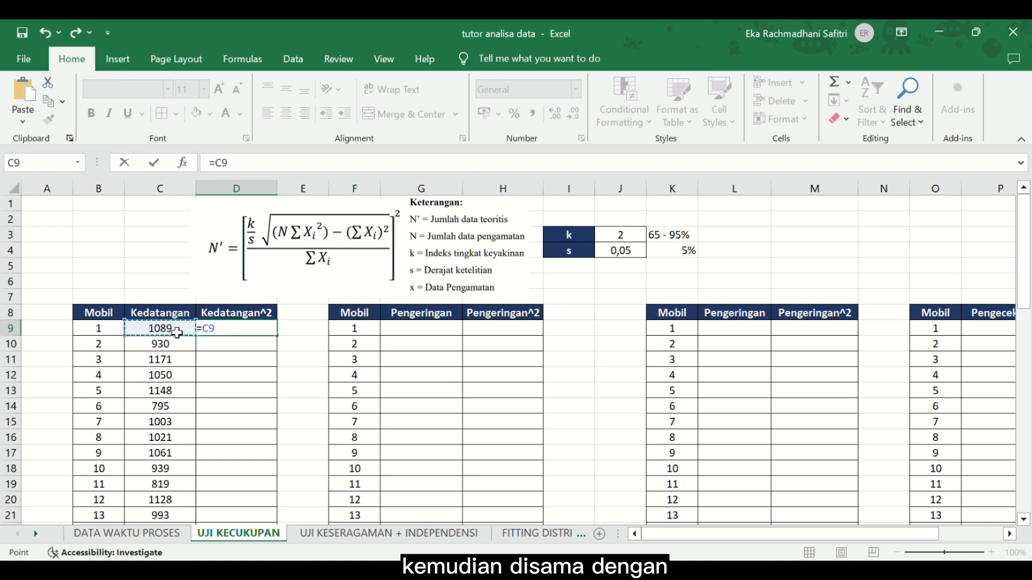
text(^2)
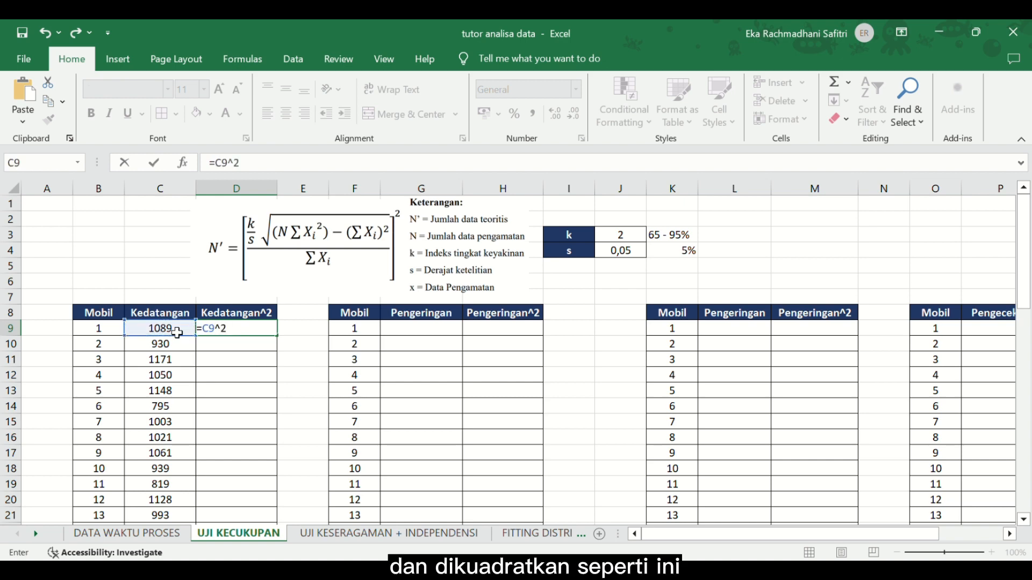
key(Return)
click(259, 330)
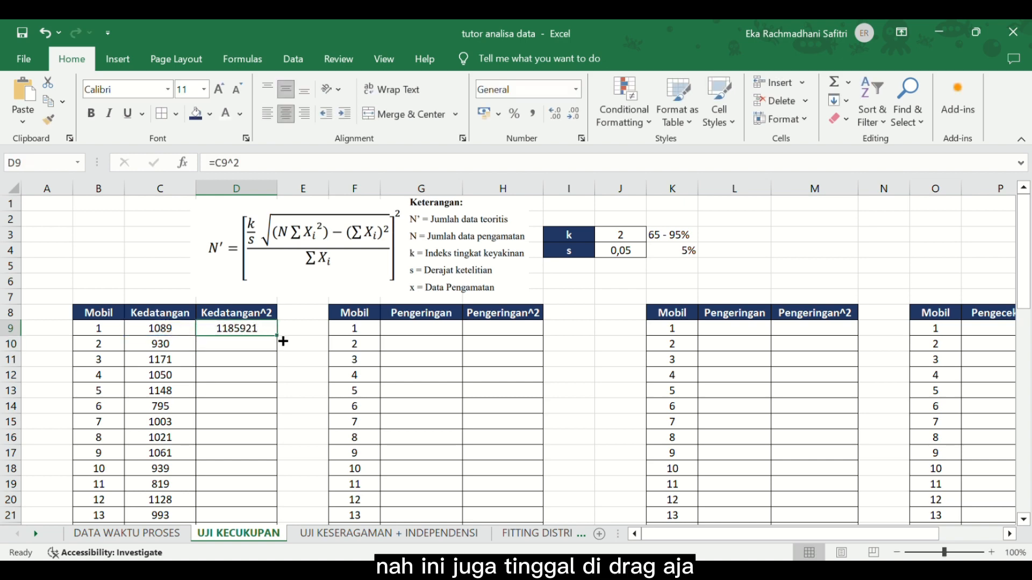
drag(283, 342, 273, 460)
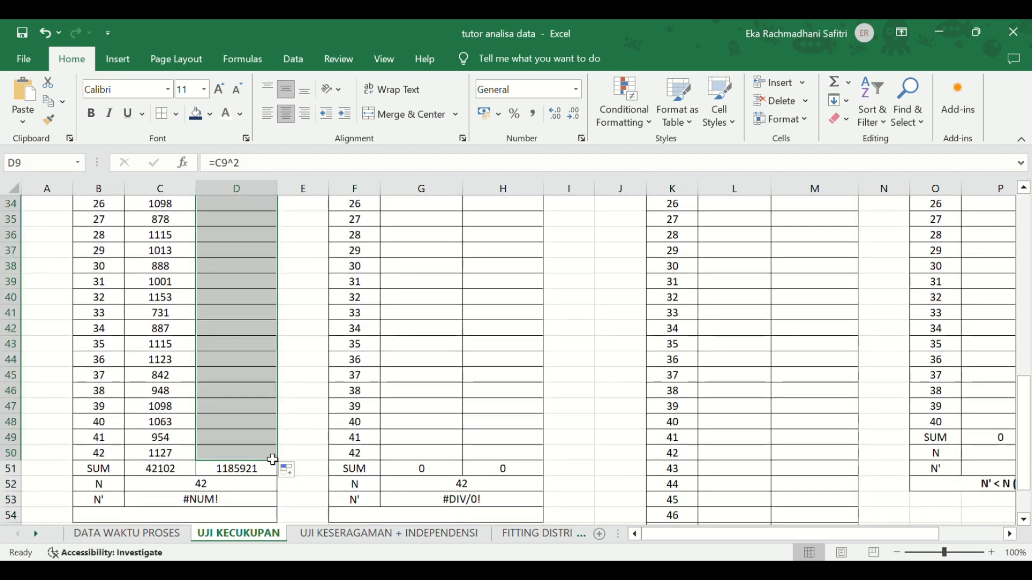
Review the N entry in C52 and compare the N' formula in C53 with the sufficiency test equation above the tables
scroll(233, 428, down, 2)
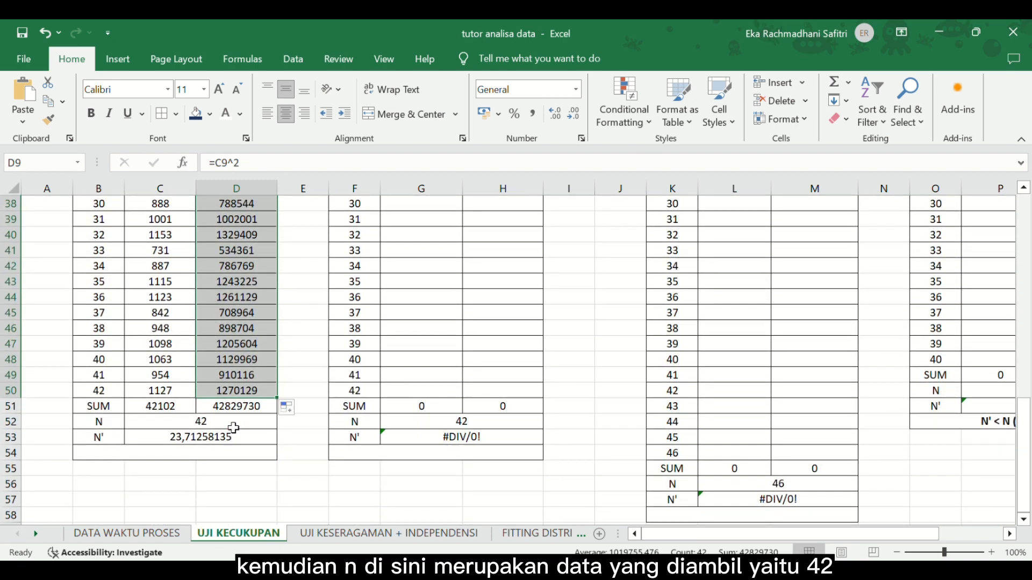
double_click(234, 428)
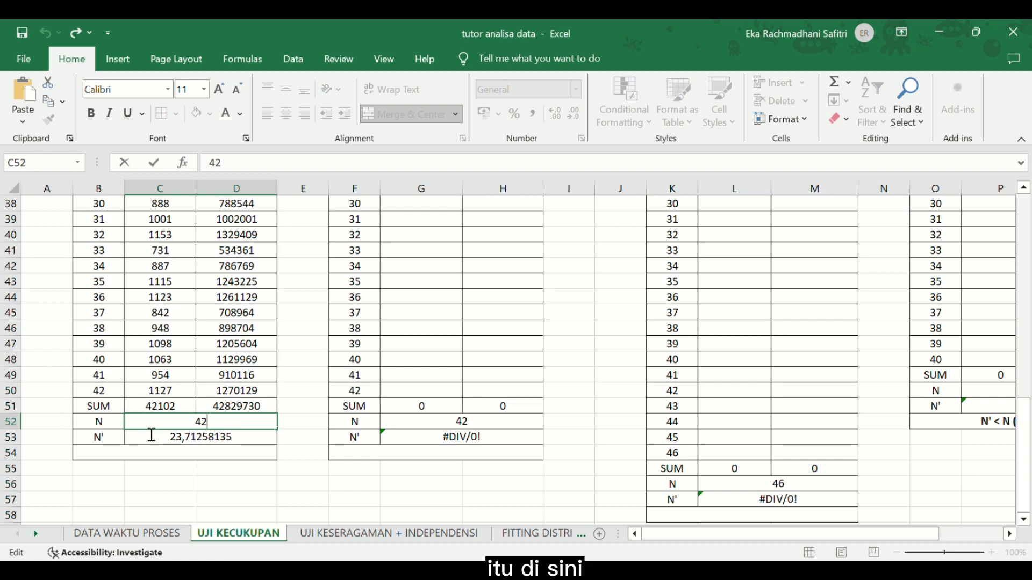
double_click(199, 446)
key(ctrl+v)
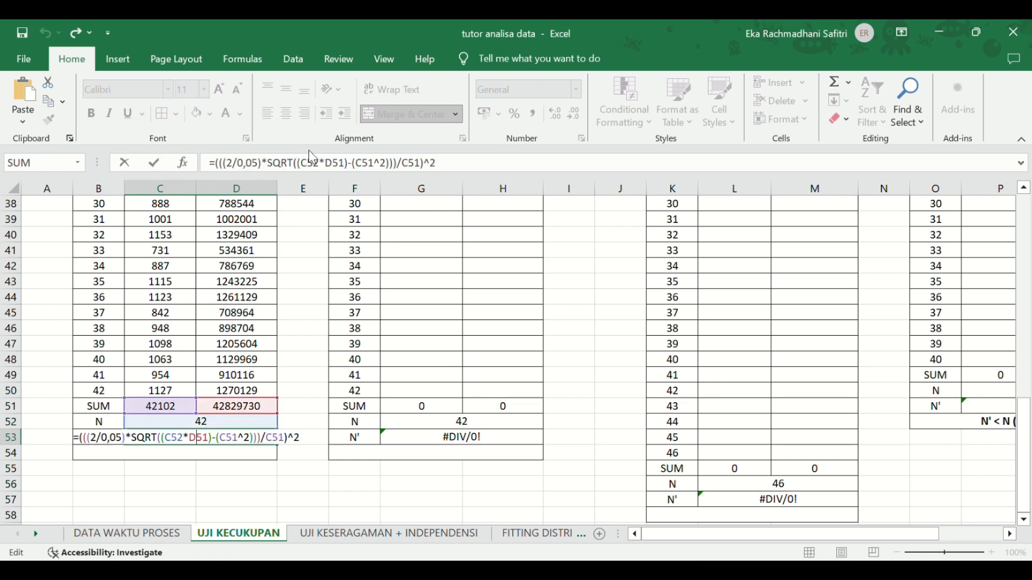
scroll(233, 211, up, 12)
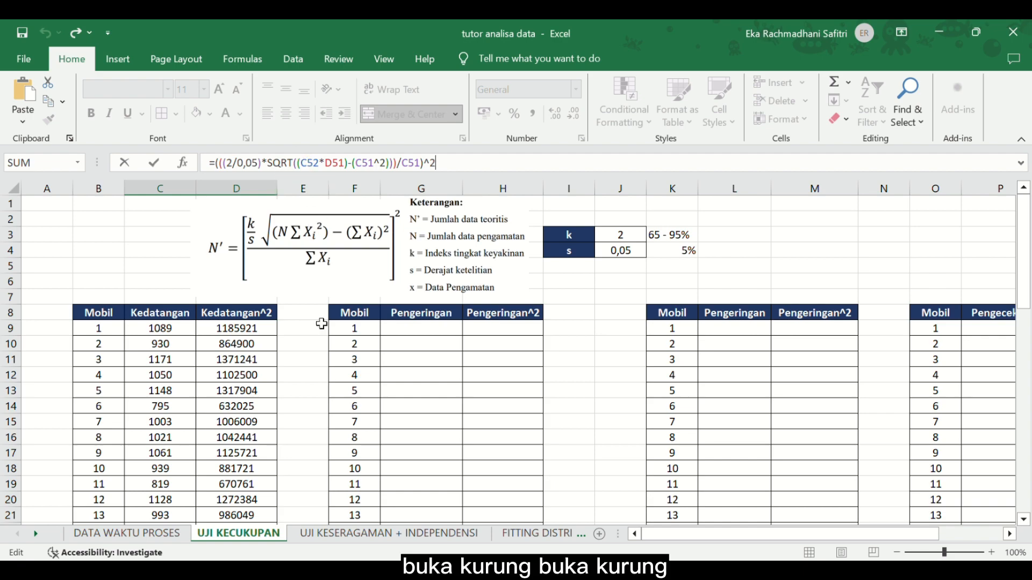
scroll(320, 328, down, 16)
scroll(320, 333, up, 3)
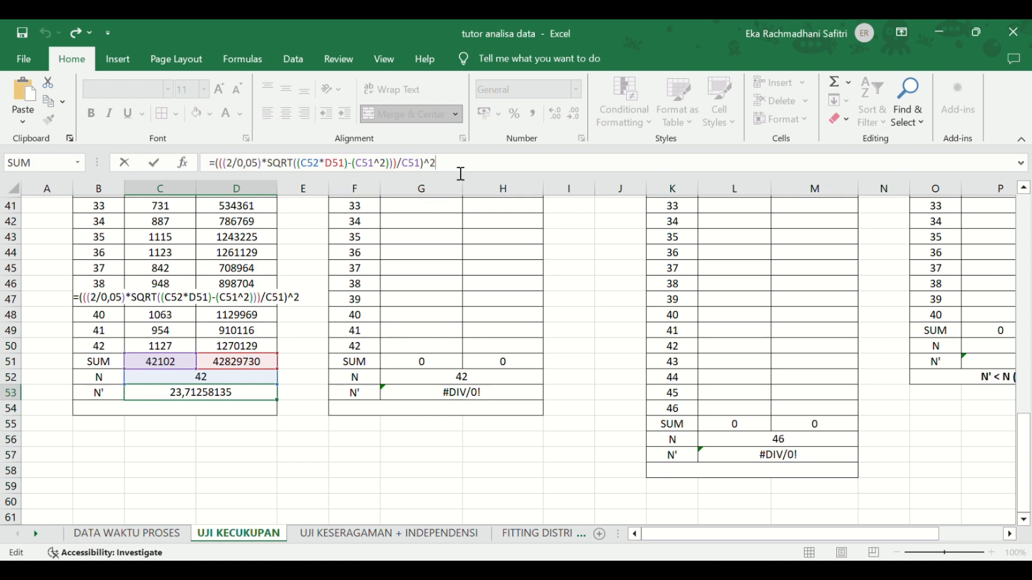
key(Return)
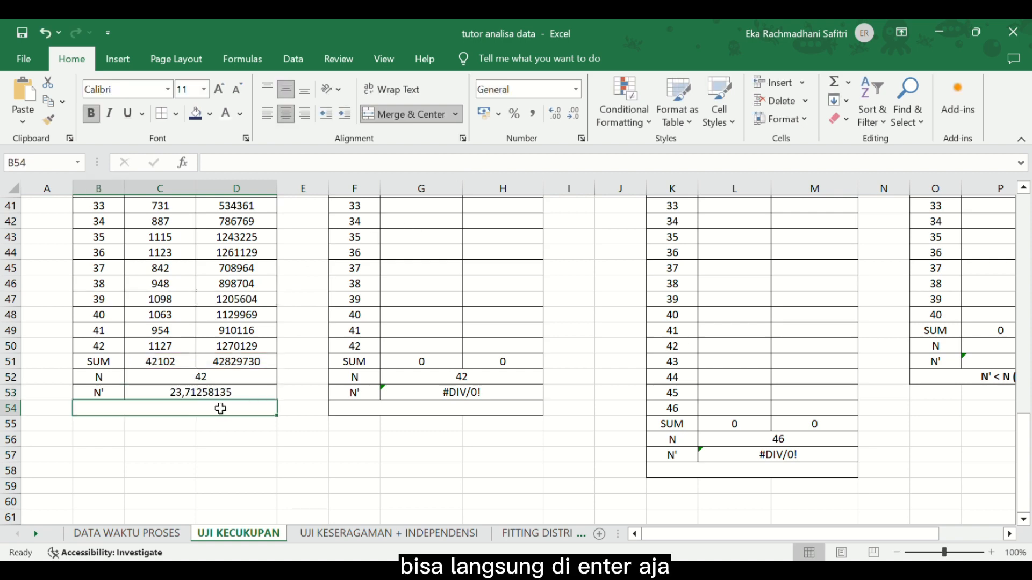
Enter the conclusion text "DATA CUKUP (N > N')" in cell C60
key(Return)
key(Return)
key(Return)
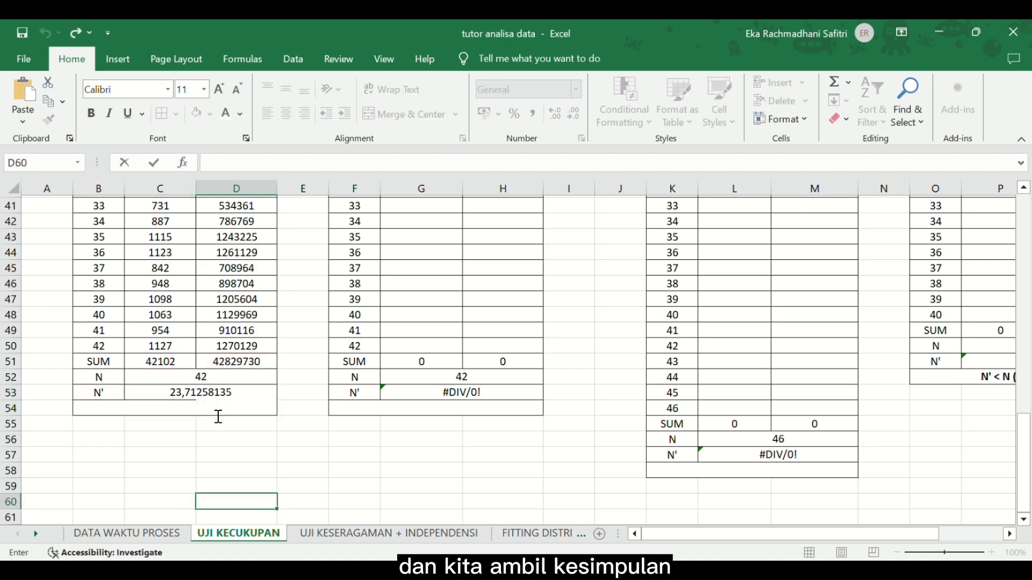
key(Left)
key(Up)
key(Up)
text(()
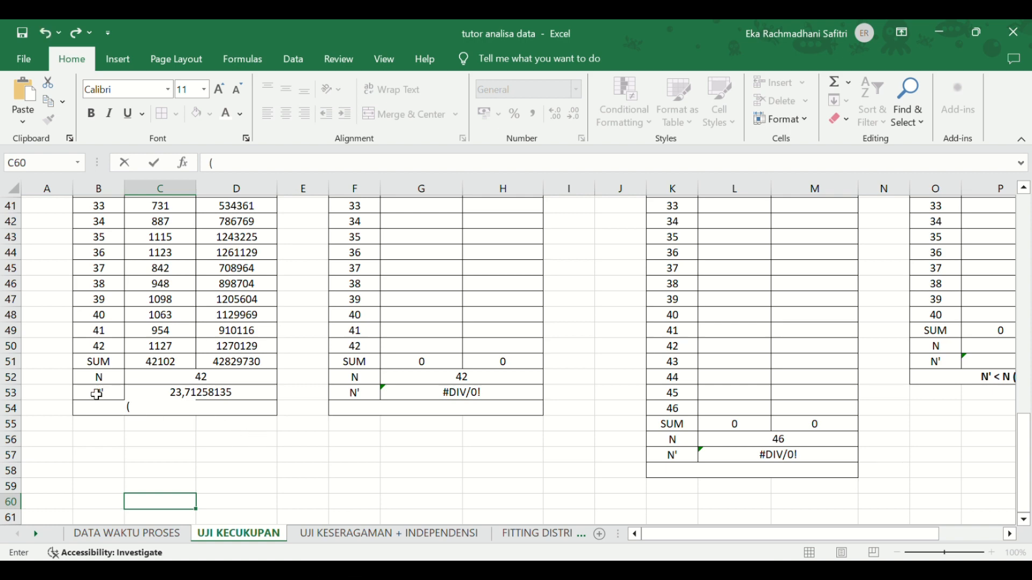
text(D)
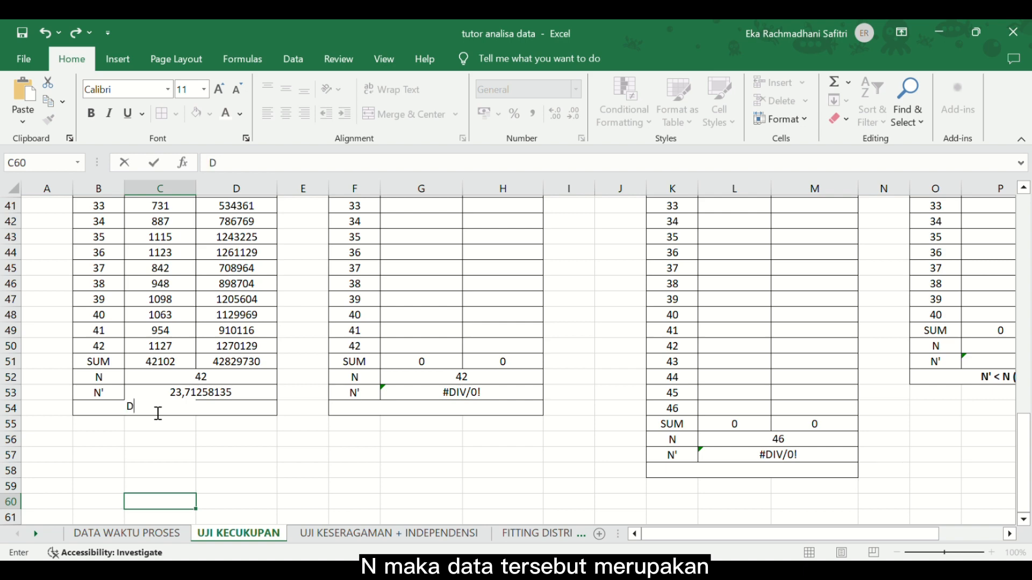
text(ATA C)
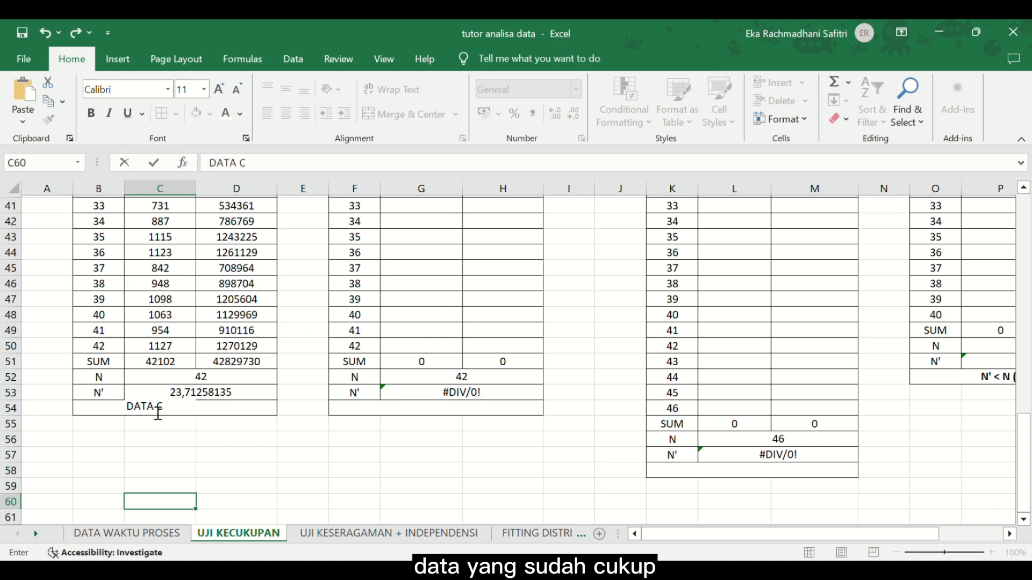
text(UKUP (N > N')
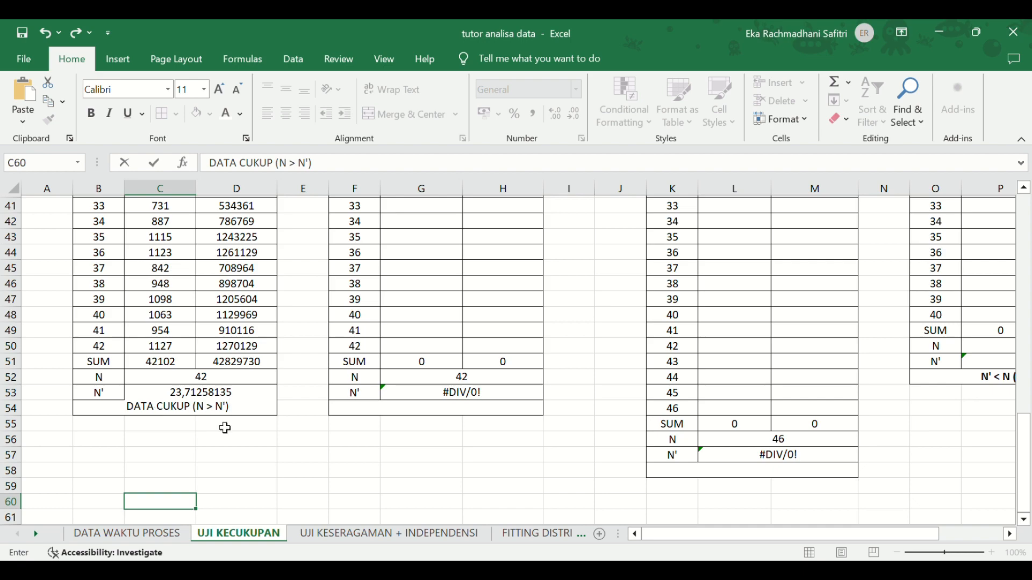
click(284, 461)
Copy the conclusion text from C60 into the merged cell B54 below the Kedatangan table's N' row
scroll(285, 461, up, 14)
scroll(284, 461, down, 11)
scroll(285, 460, down, 4)
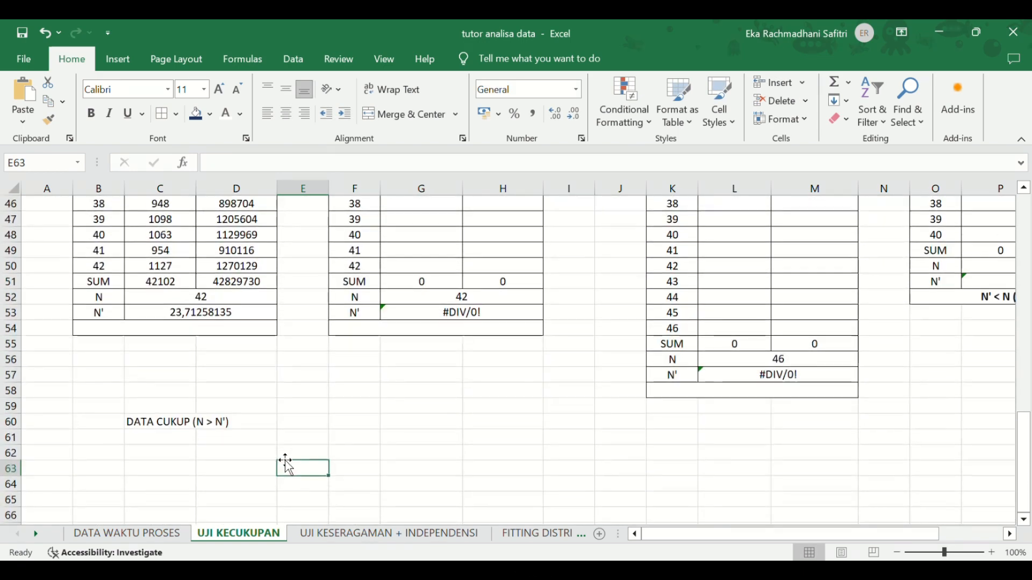
double_click(248, 333)
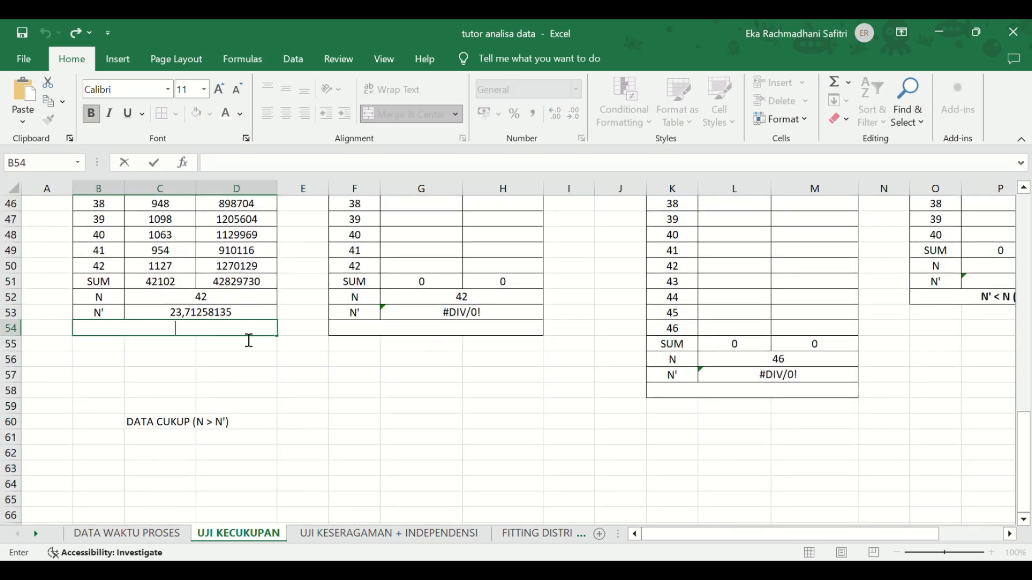
click(215, 424)
click(177, 425)
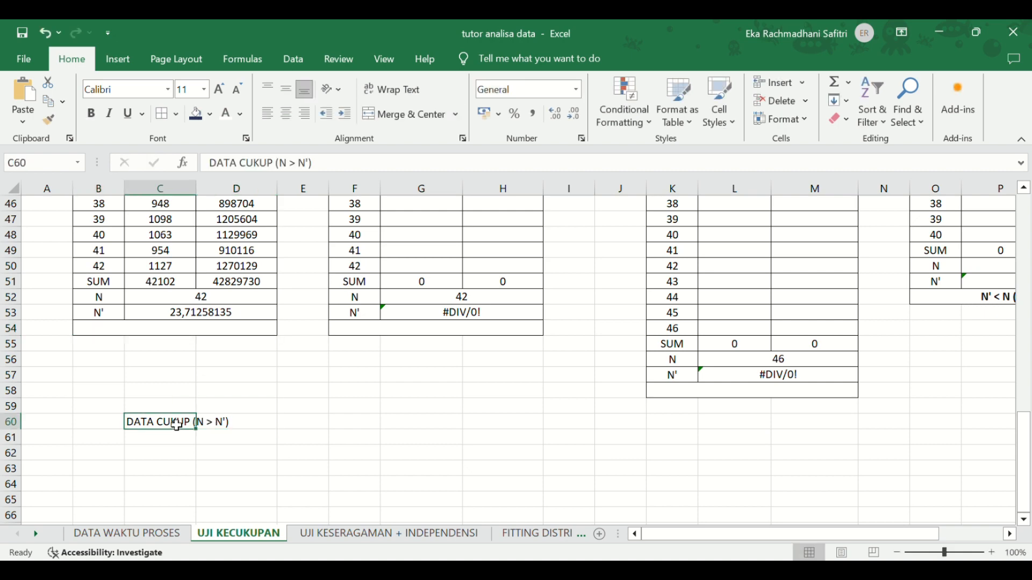
key(ctrl+c)
click(178, 335)
key(ctrl+v)
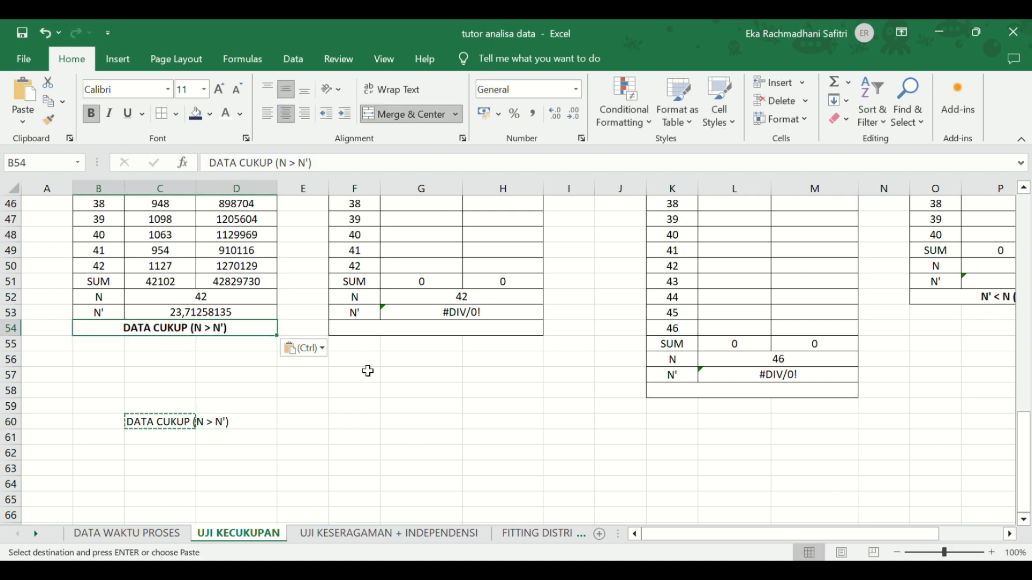
Clear the leftover conclusion text from cell C60 below the Kedatangan table
click(371, 376)
click(175, 423)
key(Escape)
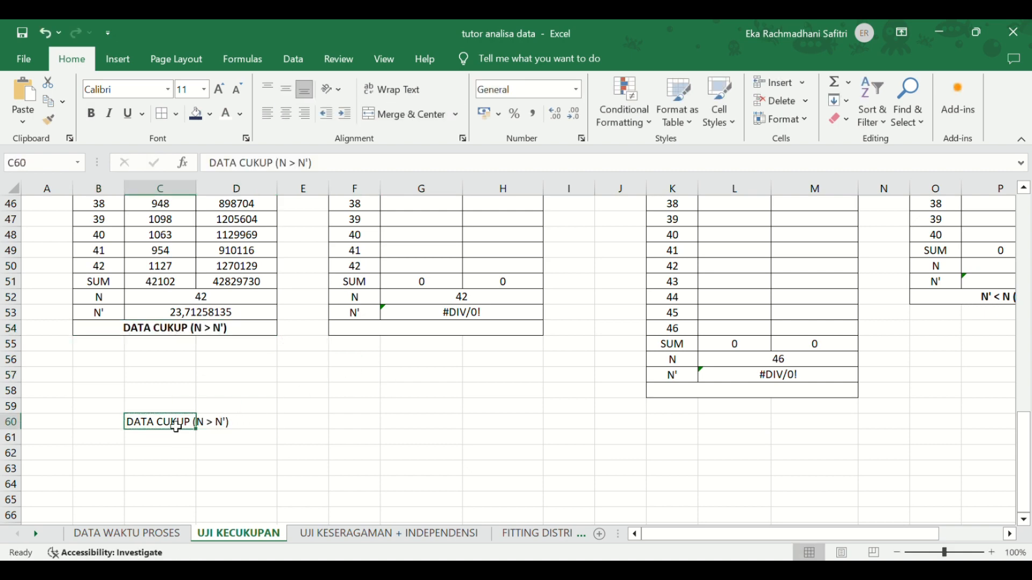
key(Delete)
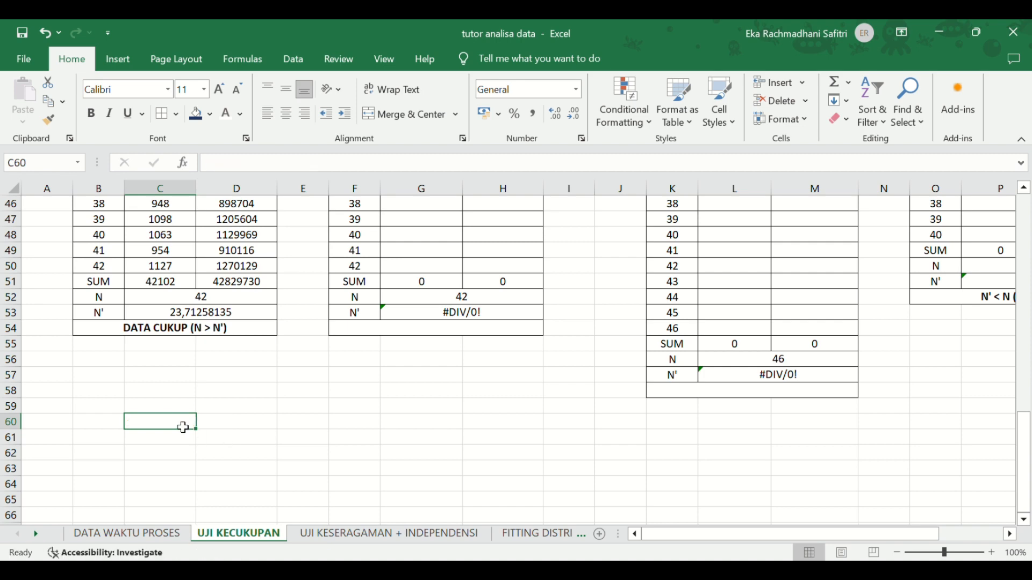
click(323, 379)
Link G9 to the first Pengeringan time with ='DATA WAKTU PROSES'!G3 and fill the formula down the Pengeringan column to row 50
scroll(369, 369, up, 15)
click(438, 334)
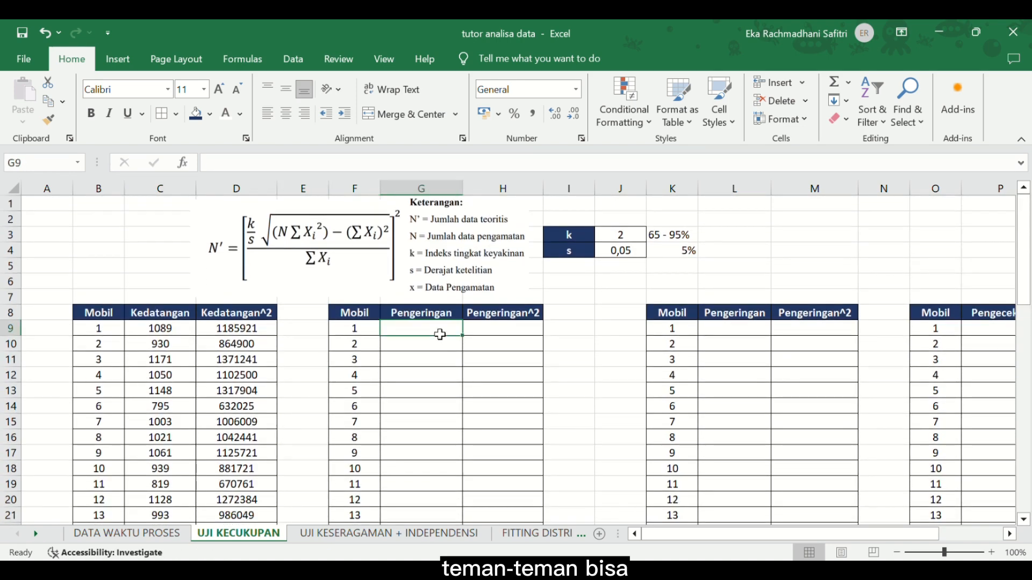
text(=)
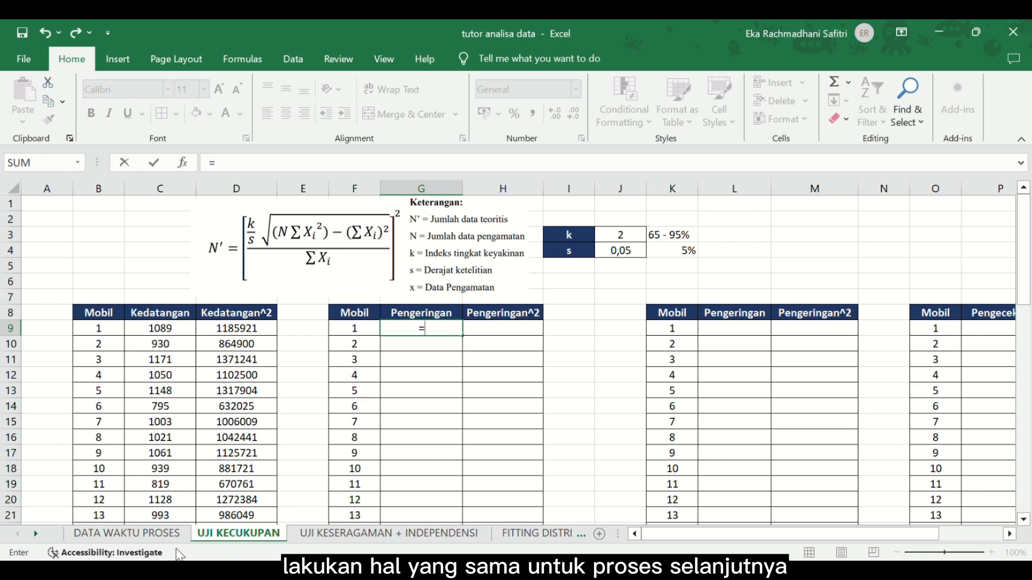
click(156, 535)
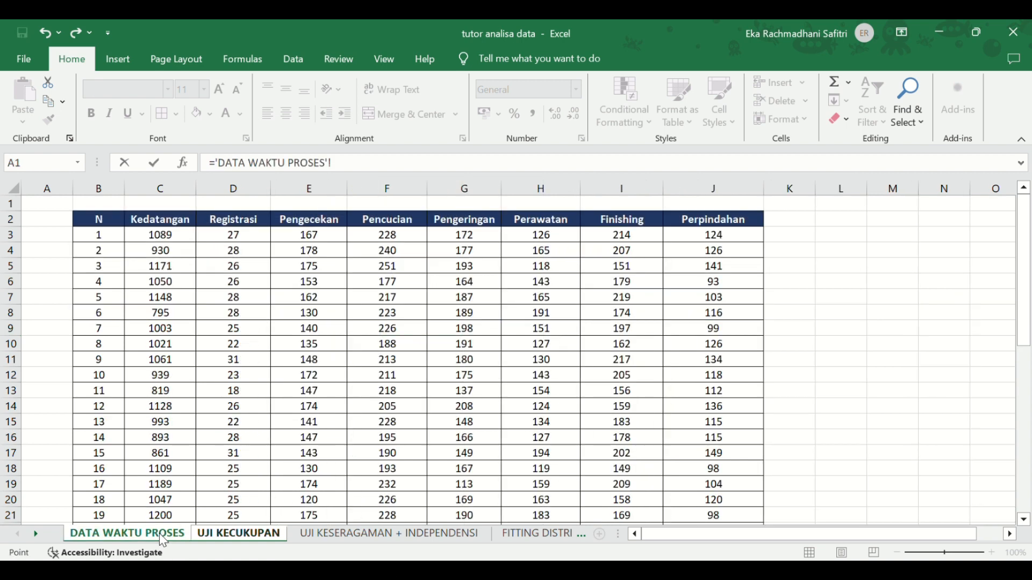
click(476, 241)
key(Return)
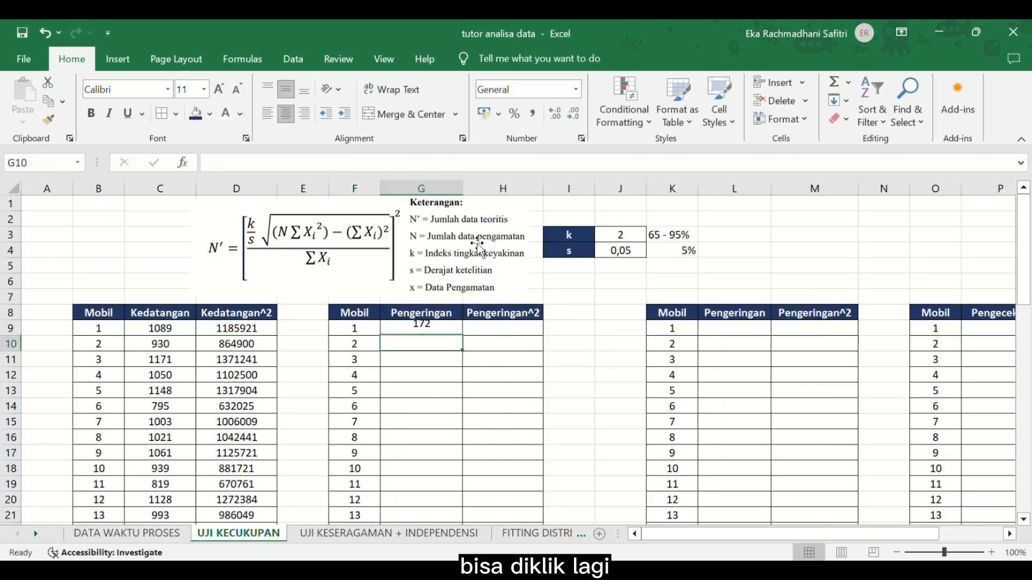
click(447, 333)
drag(463, 337, 444, 489)
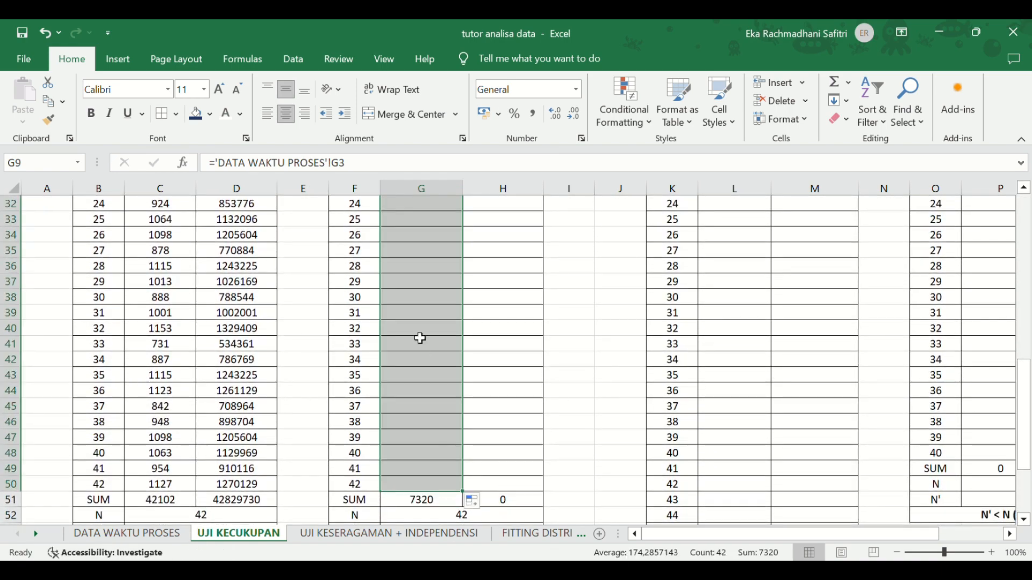
Square the first Pengeringan value in H9 with =G9^2 and fill the formula down the Pengeringan^2 column to row 50
scroll(420, 338, up, 10)
click(520, 329)
text(=)
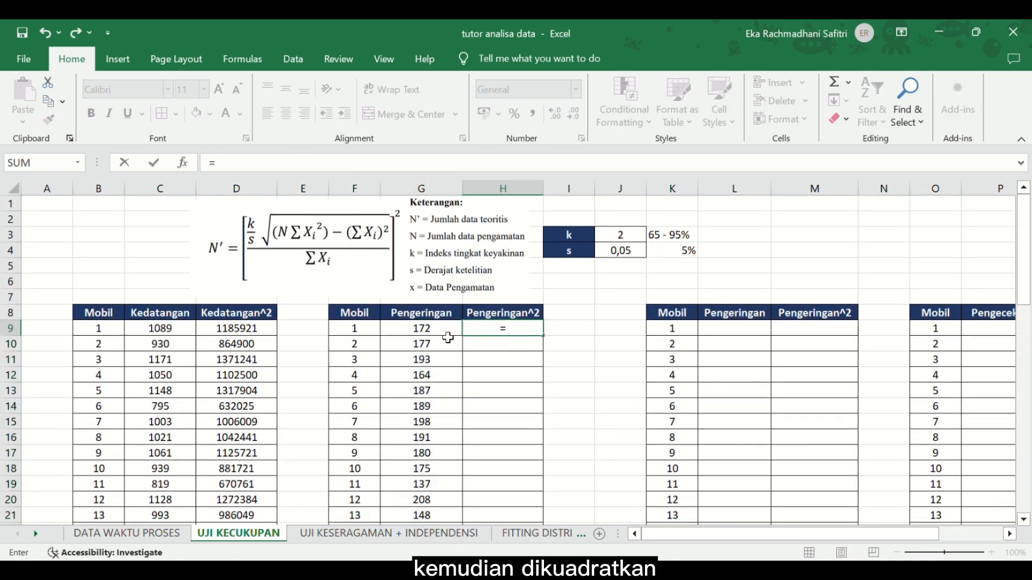
click(443, 334)
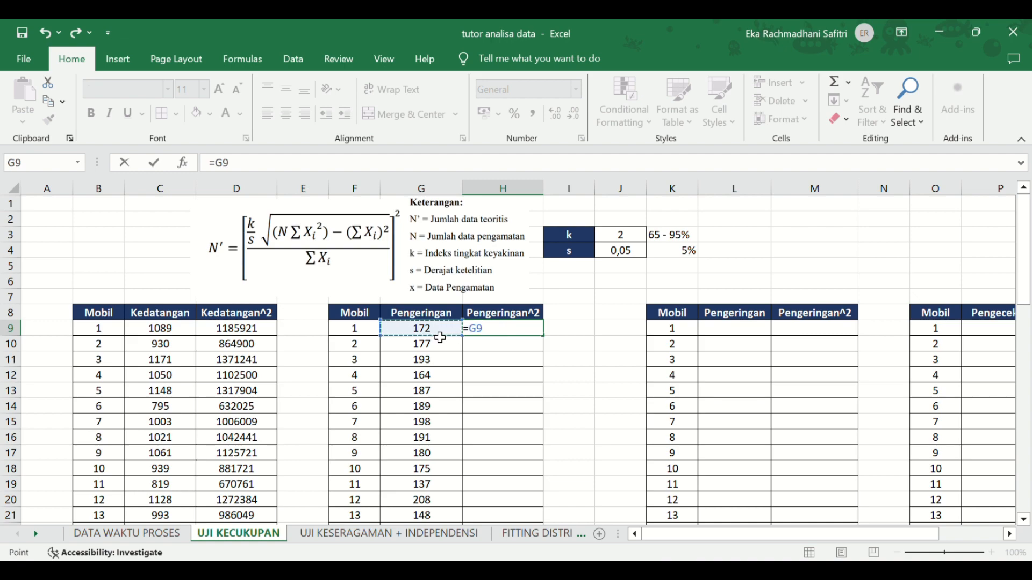
text(^2)
key(Return)
click(487, 333)
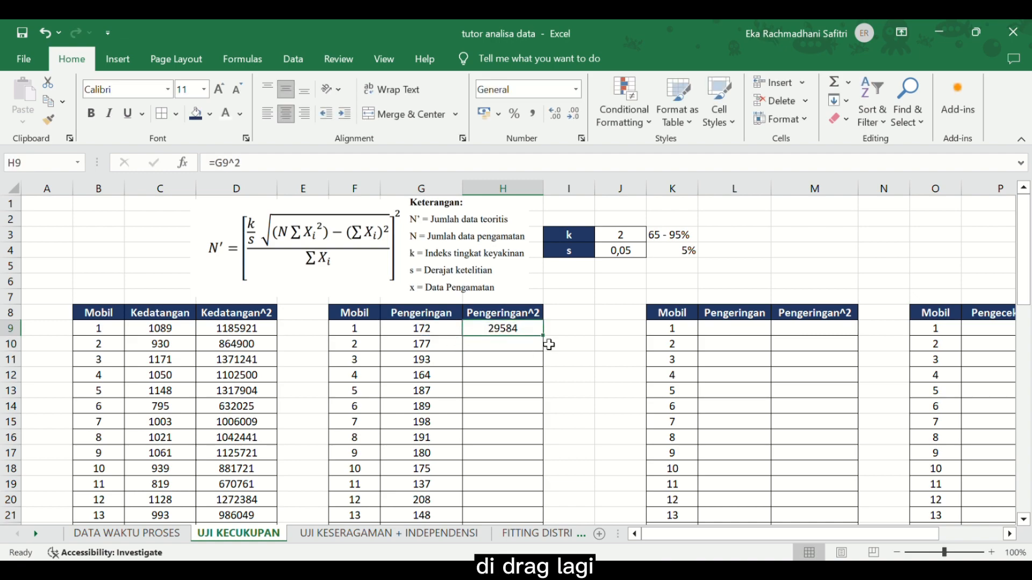
drag(543, 336, 530, 462)
Review the Pengeringan N' formula in G53 against the sufficiency test equation and compare N' with N
scroll(443, 414, down, 5)
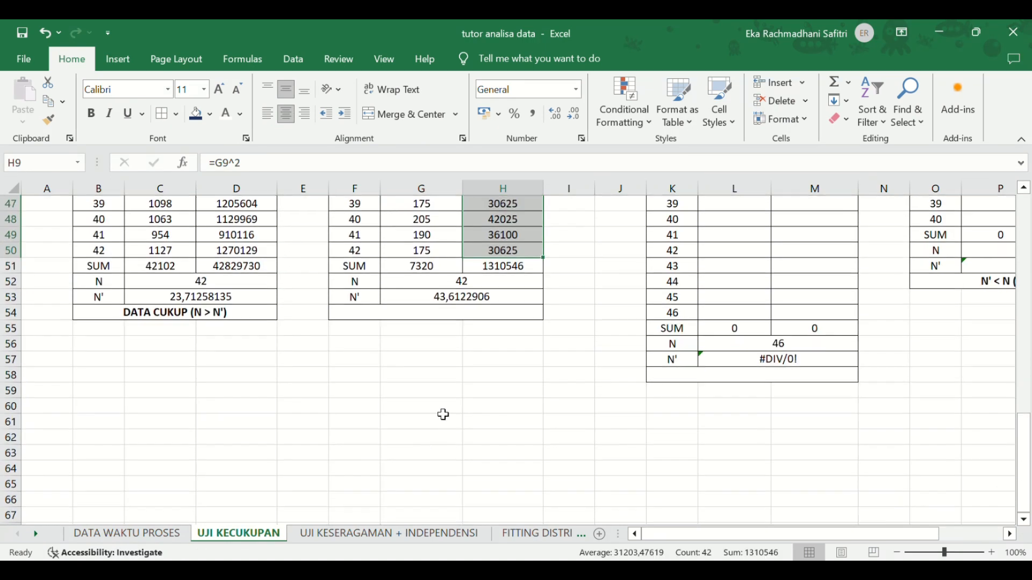
double_click(479, 298)
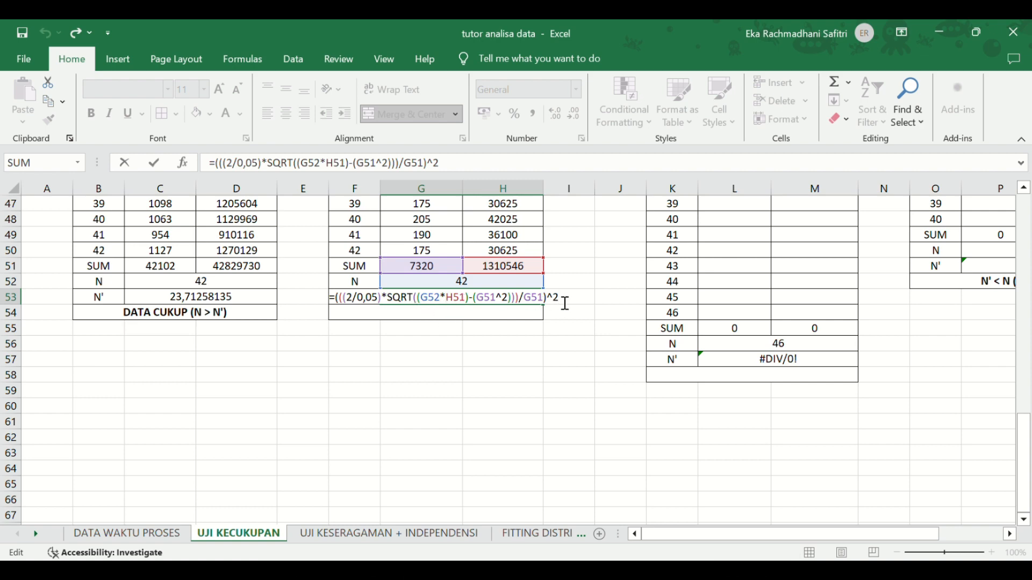
key(Return)
double_click(497, 315)
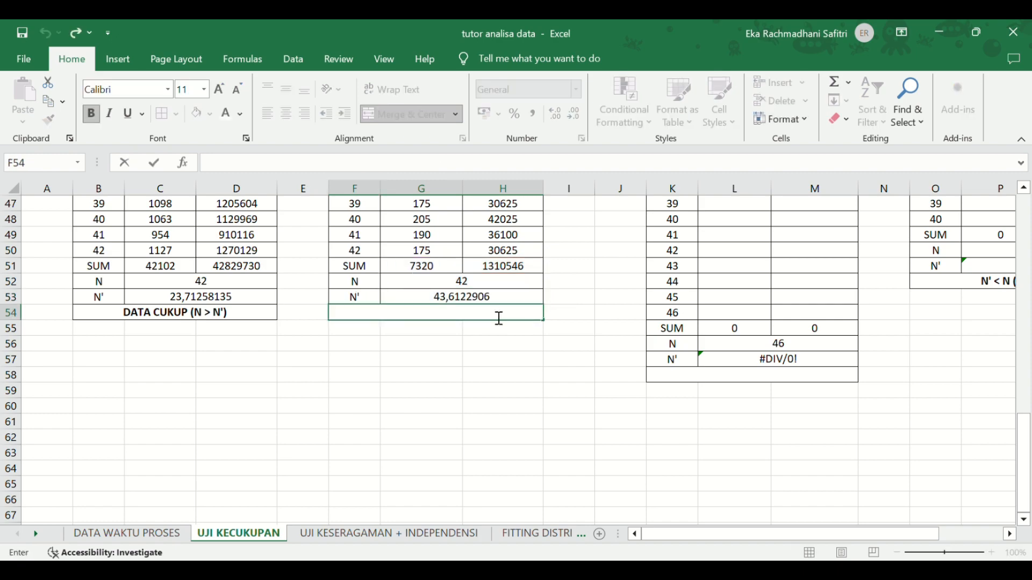
click(582, 313)
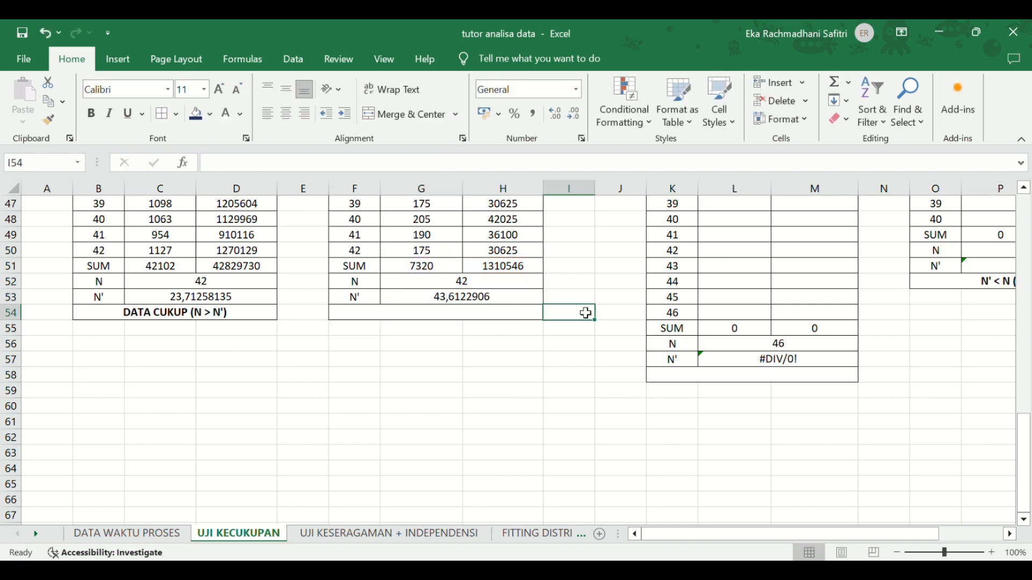
scroll(533, 388, up, 8)
scroll(533, 388, up, 8)
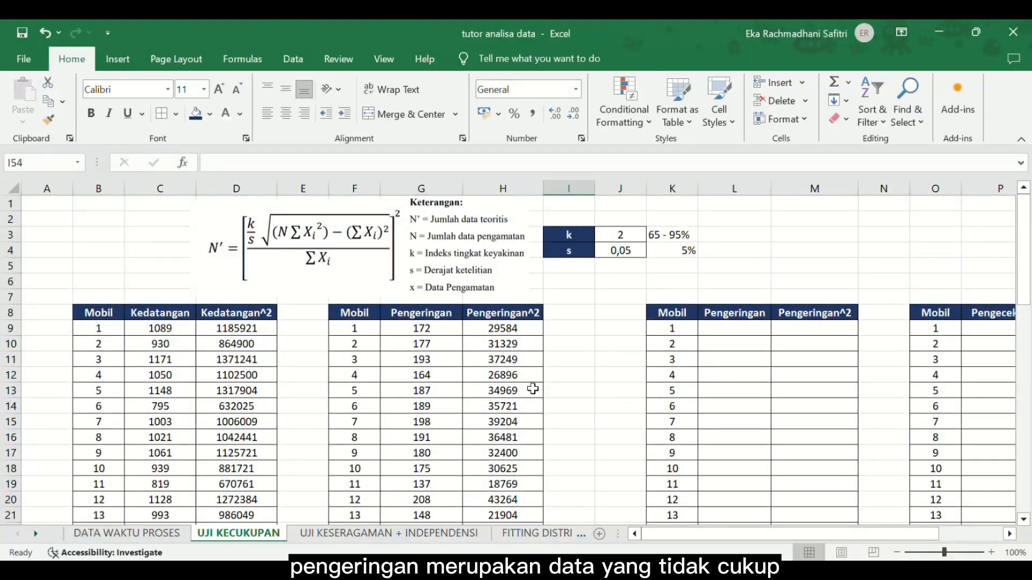
scroll(533, 388, down, 4)
scroll(533, 389, down, 12)
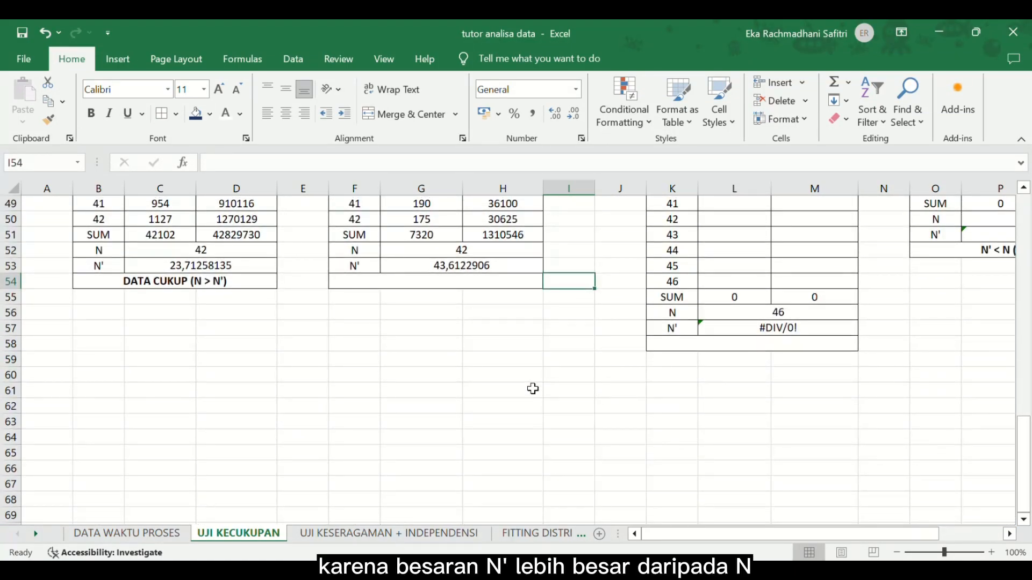
Enter the conclusion "DATA TIDAK CUKUP (N < N')" in merged cell F54 below the Pengeringan table's N' row
click(453, 290)
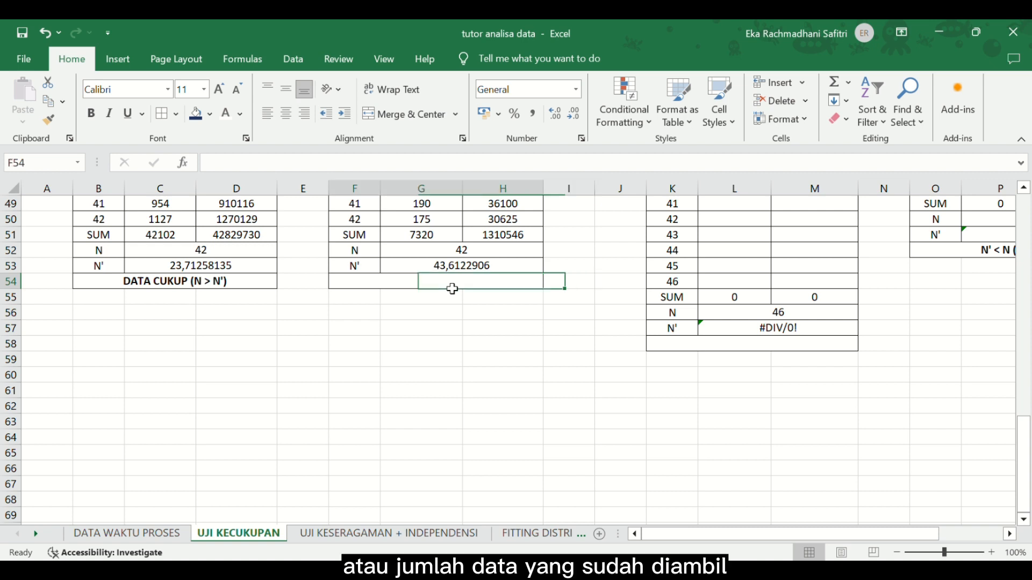
double_click(456, 292)
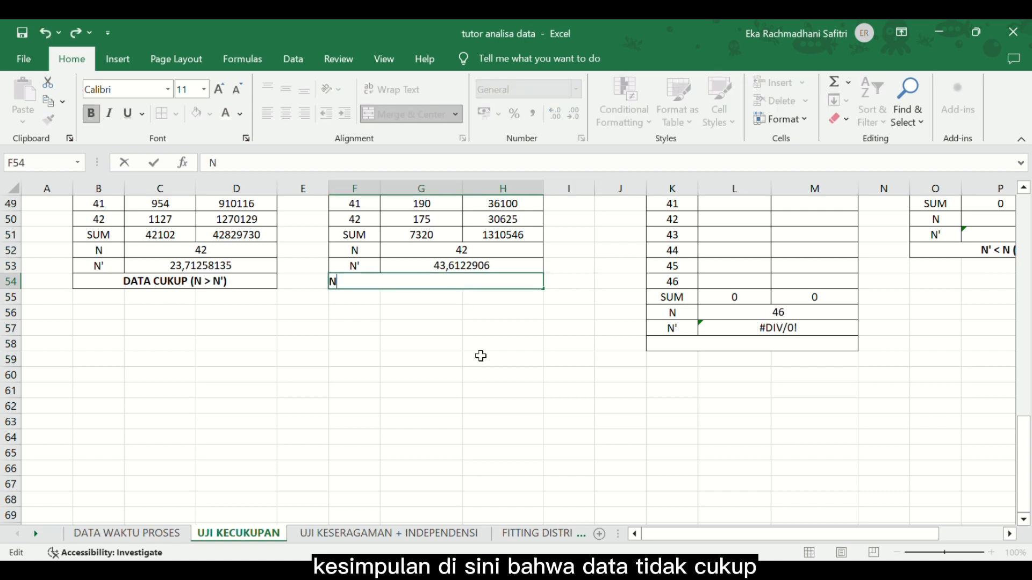
text(DATA TIDAK CU)
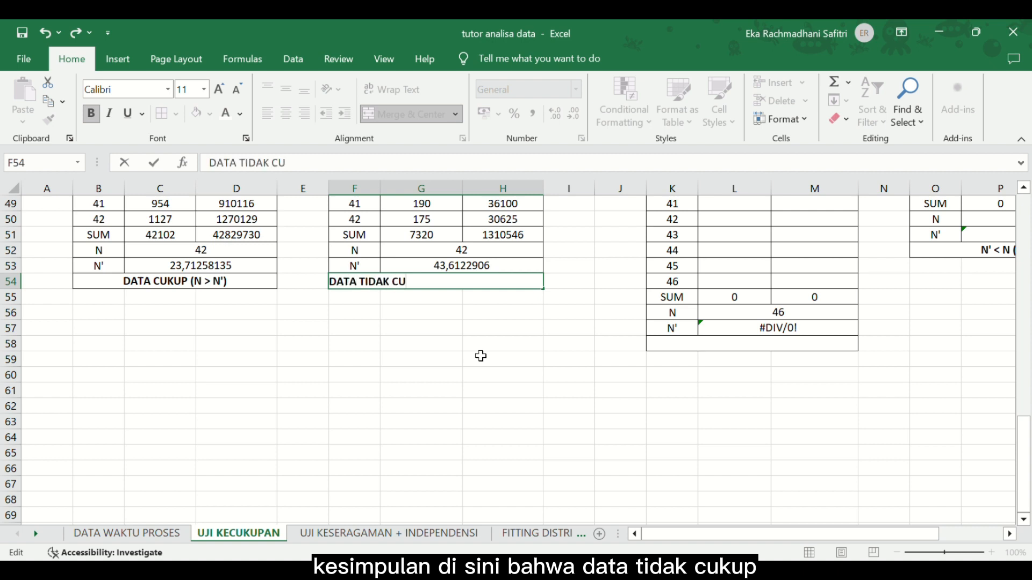
text(KUP ()
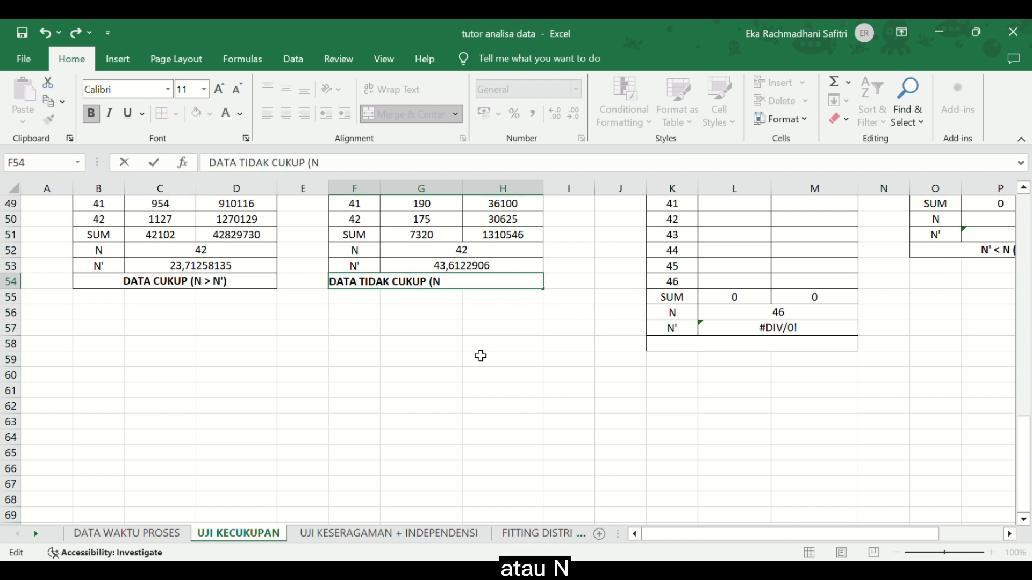
text(N )
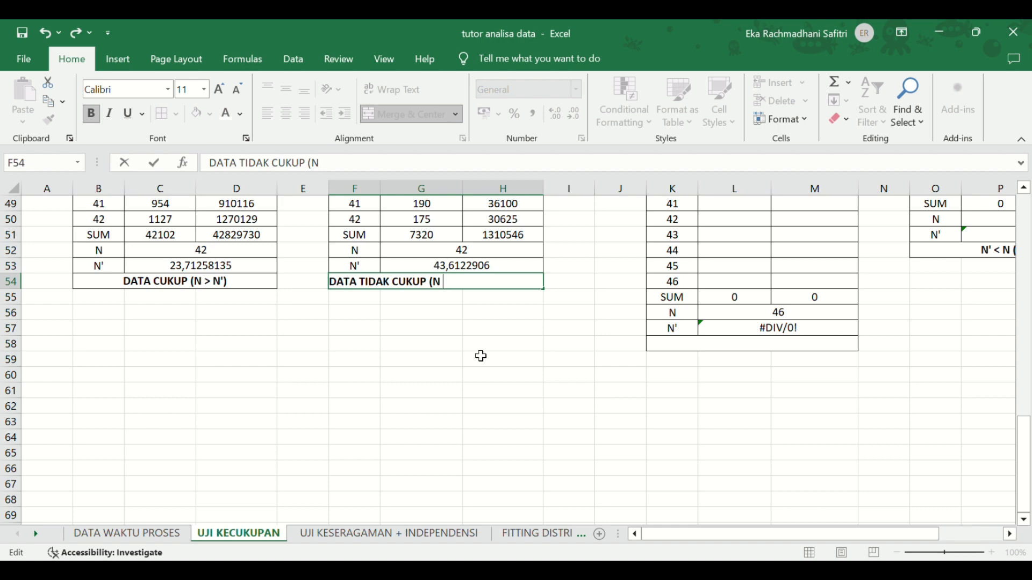
text(< N'))
click(481, 349)
Calculate the difference between N' and N for Pengeringan in I53 with =G53-G52
scroll(576, 336, up, 5)
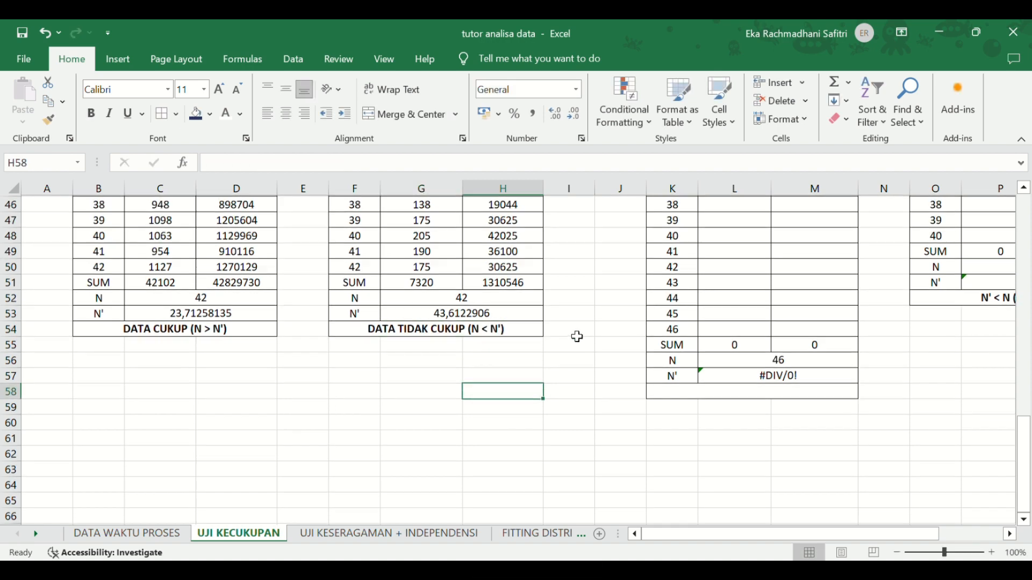
scroll(577, 337, up, 1)
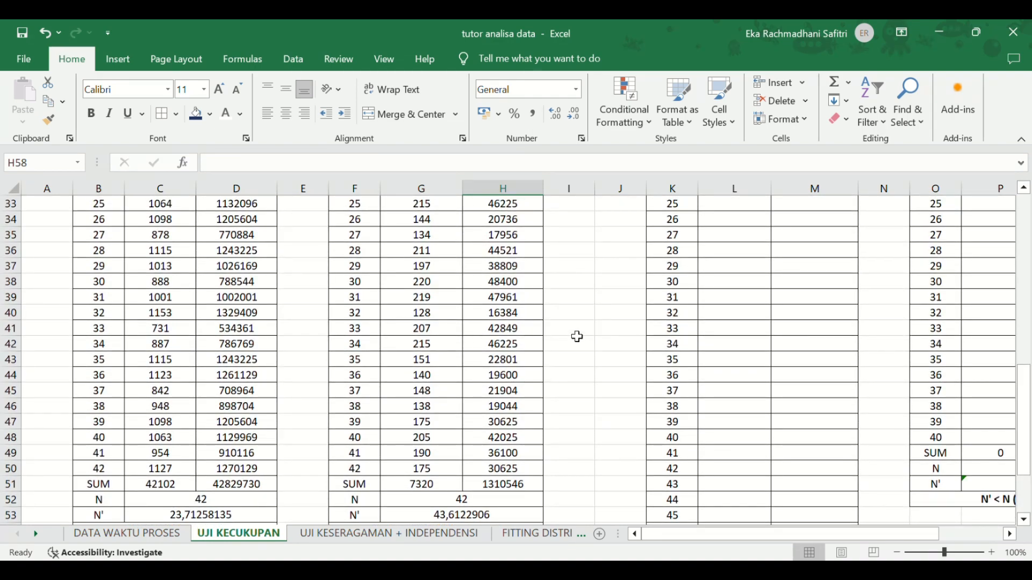
scroll(576, 336, down, 3)
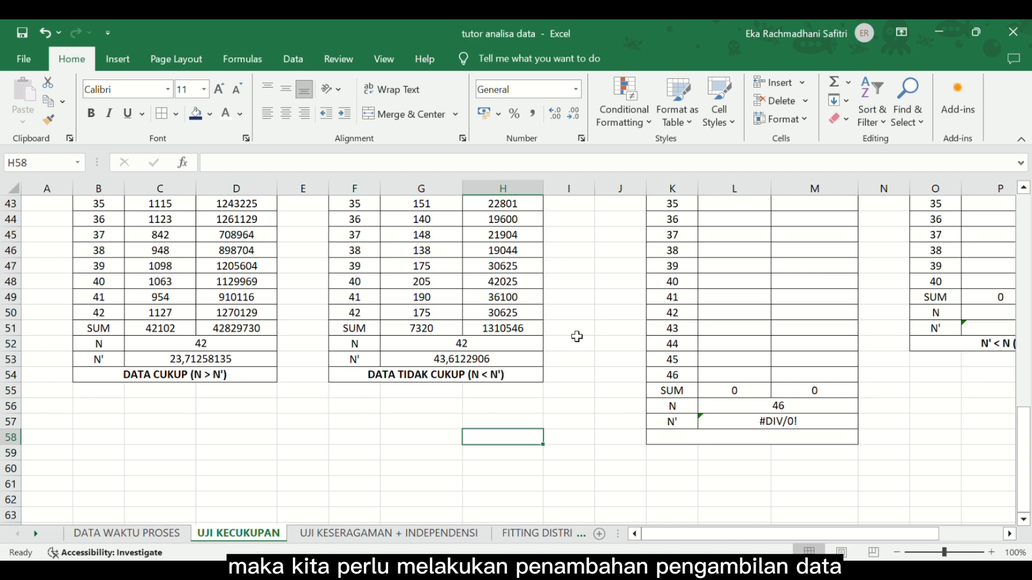
click(566, 348)
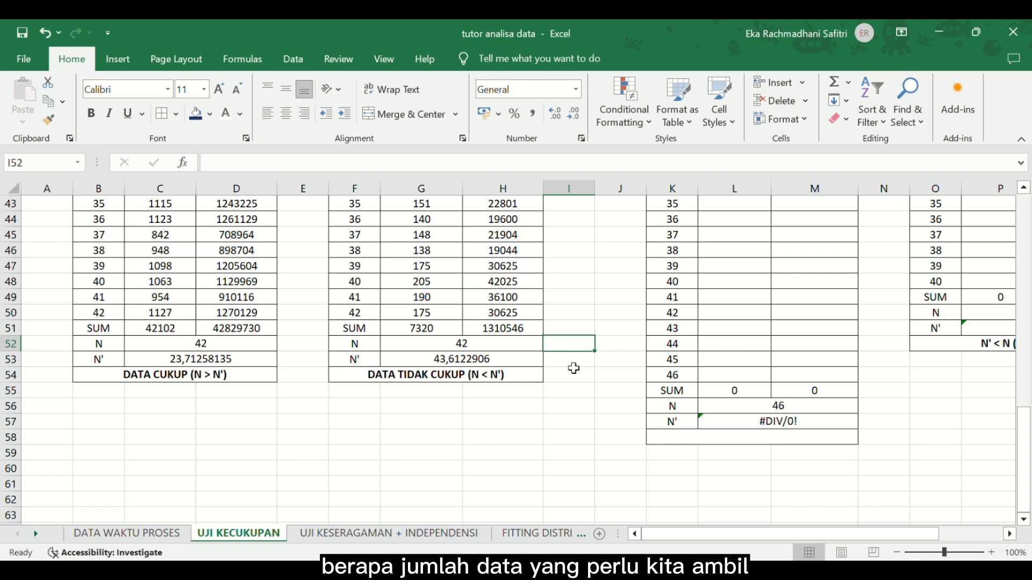
click(573, 367)
text(=)
click(532, 368)
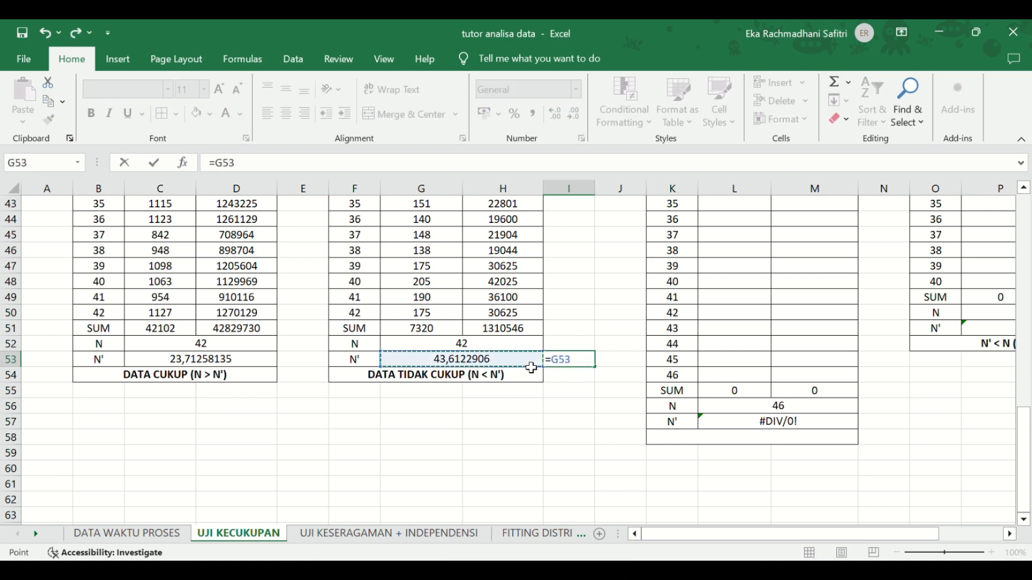
text(-)
click(438, 352)
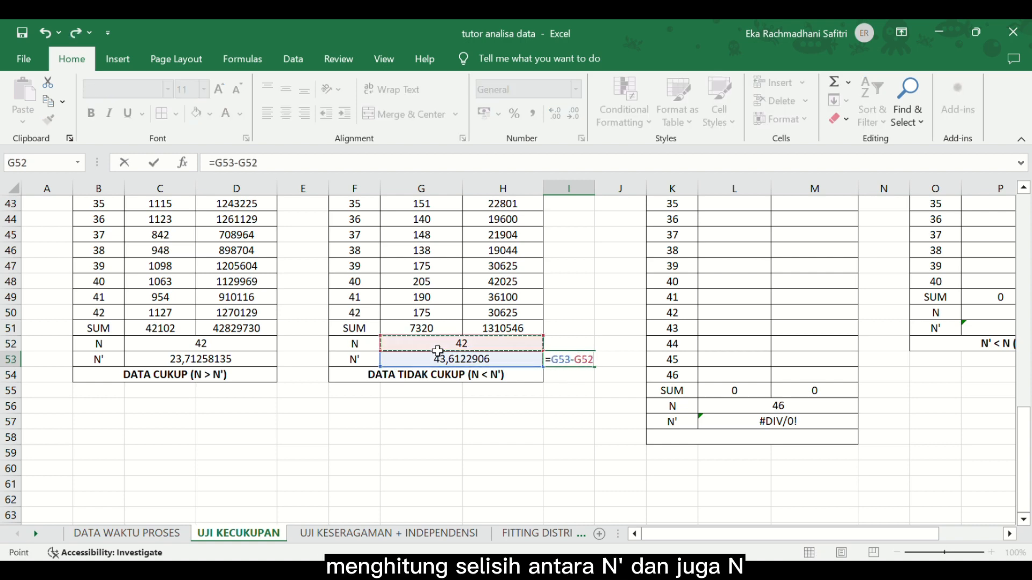
key(Return)
Round the difference up to a whole number and double it in I54 with =ROUNDUP(I53;0)* 2
text(=roundup()
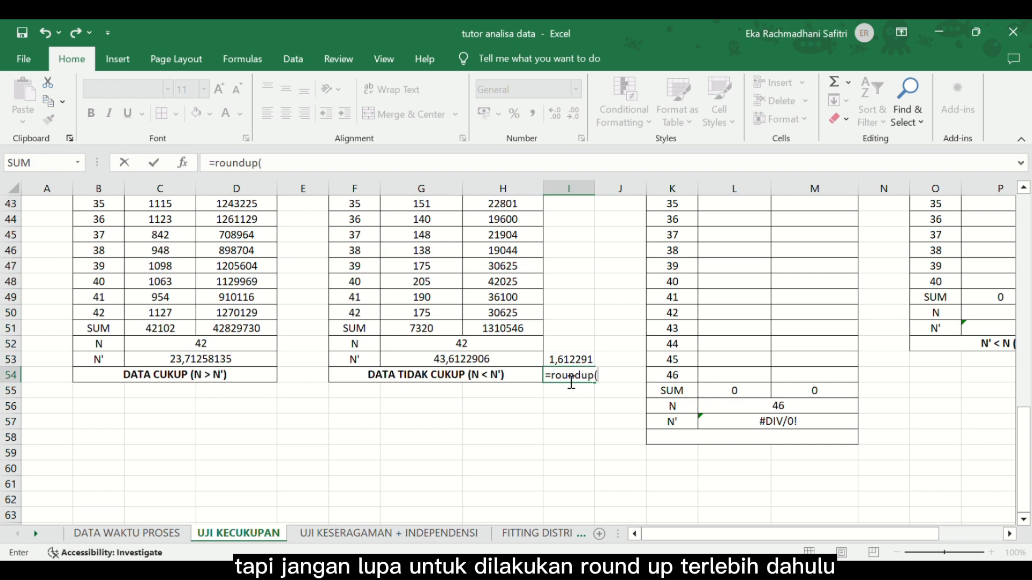
click(571, 360)
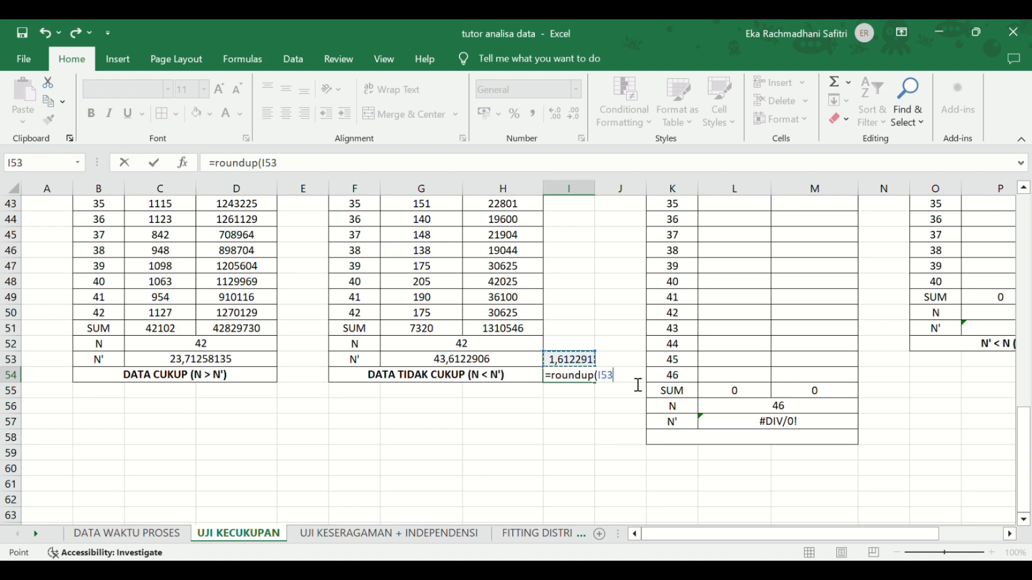
text();)
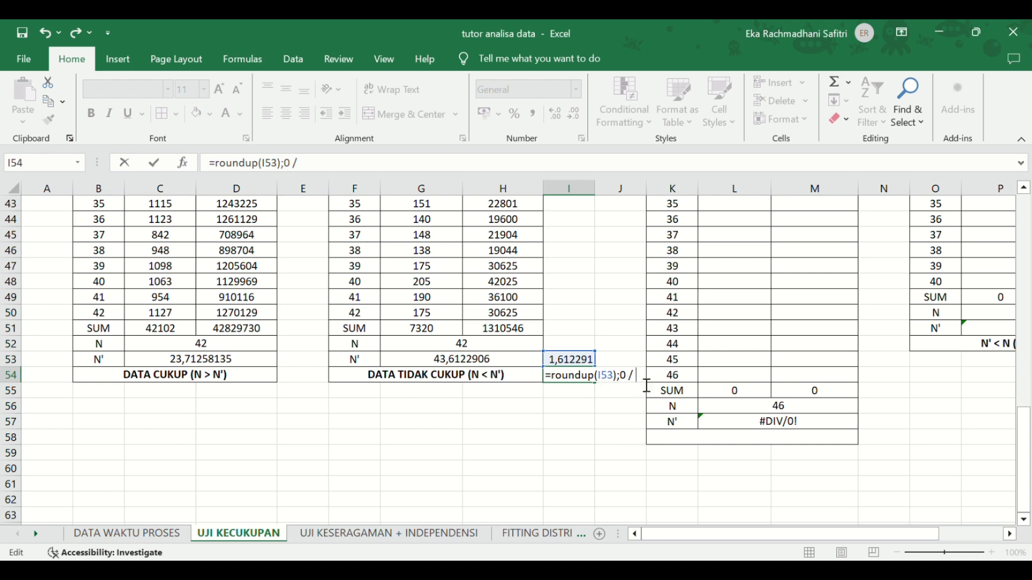
text(0 * 2)
double_click(605, 374)
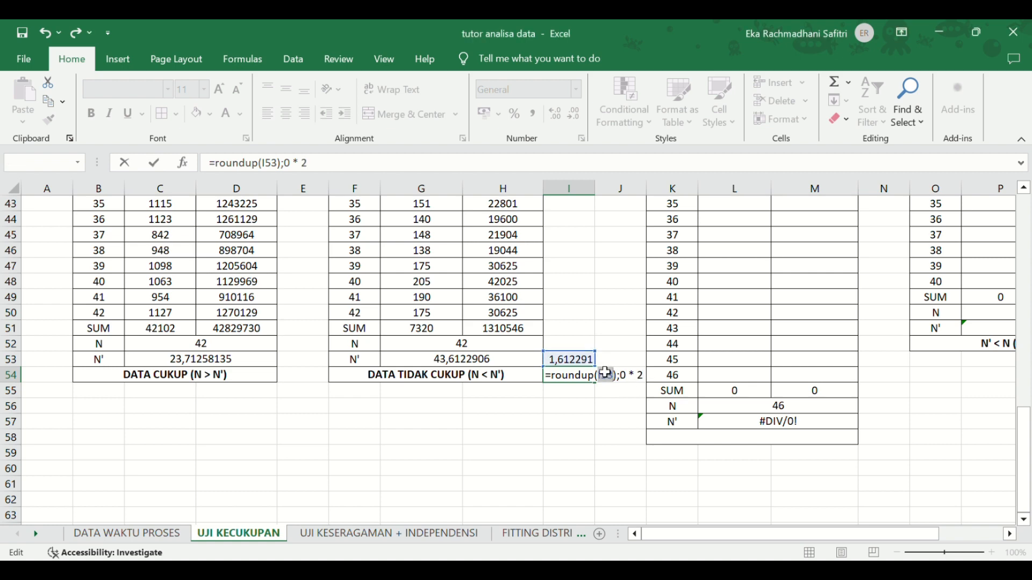
key(Right)
key(Delete)
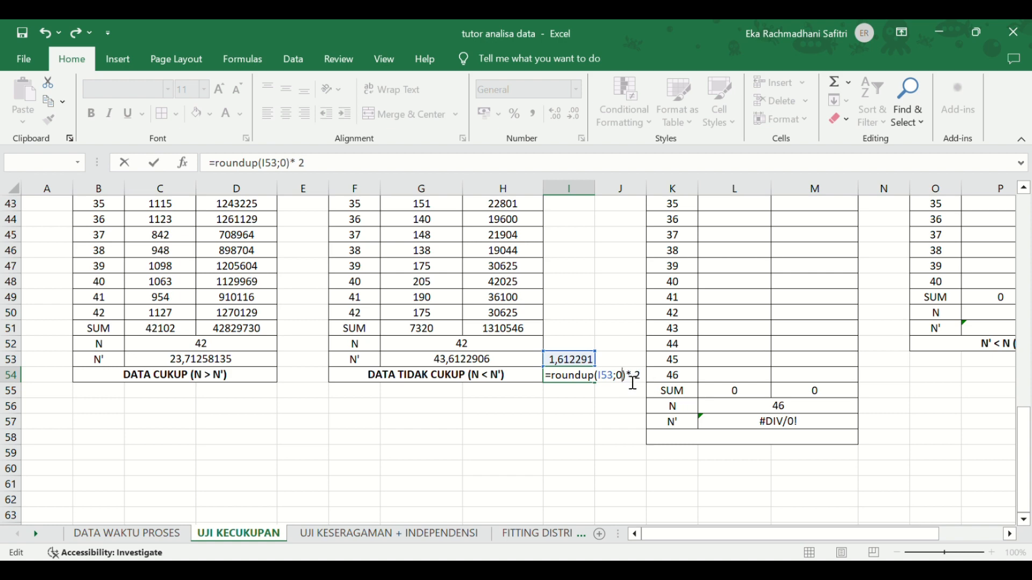
key(Return)
click(587, 378)
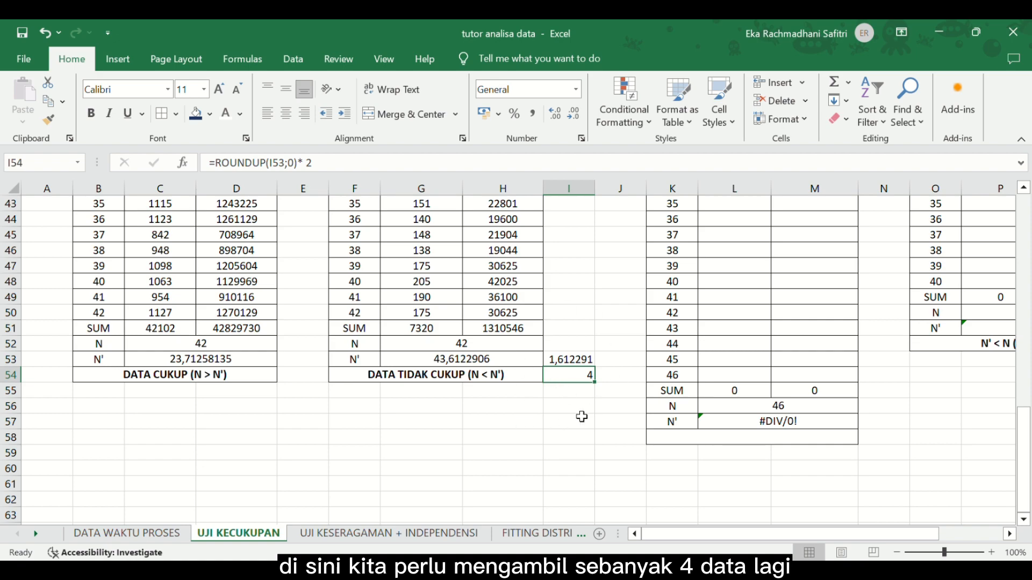
Compare the DATA WAKTU PROSES sheet with the UJI KECUKUPAN tables to see where additional Pengeringan measurements belong
scroll(322, 477, up, 7)
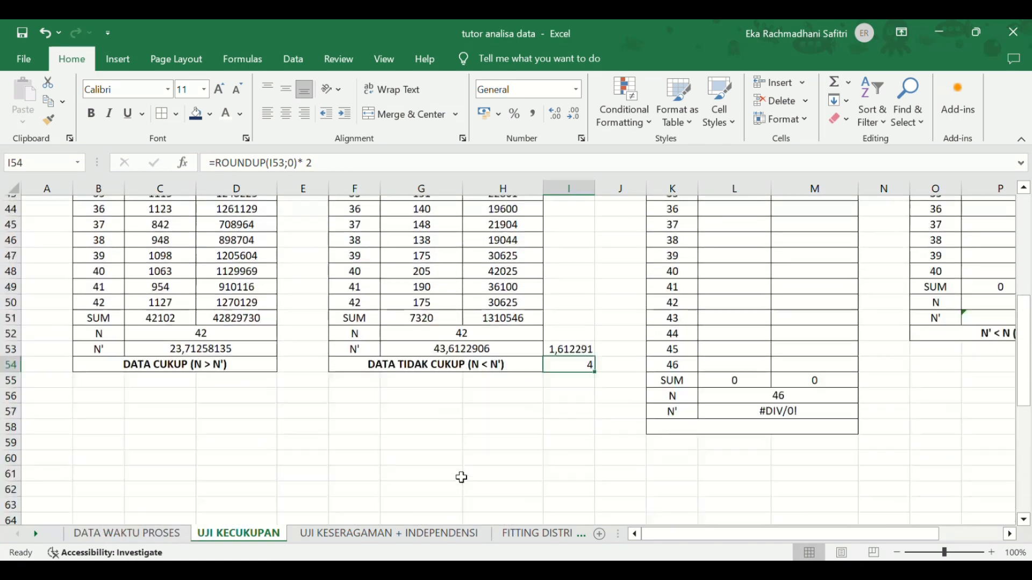
click(144, 535)
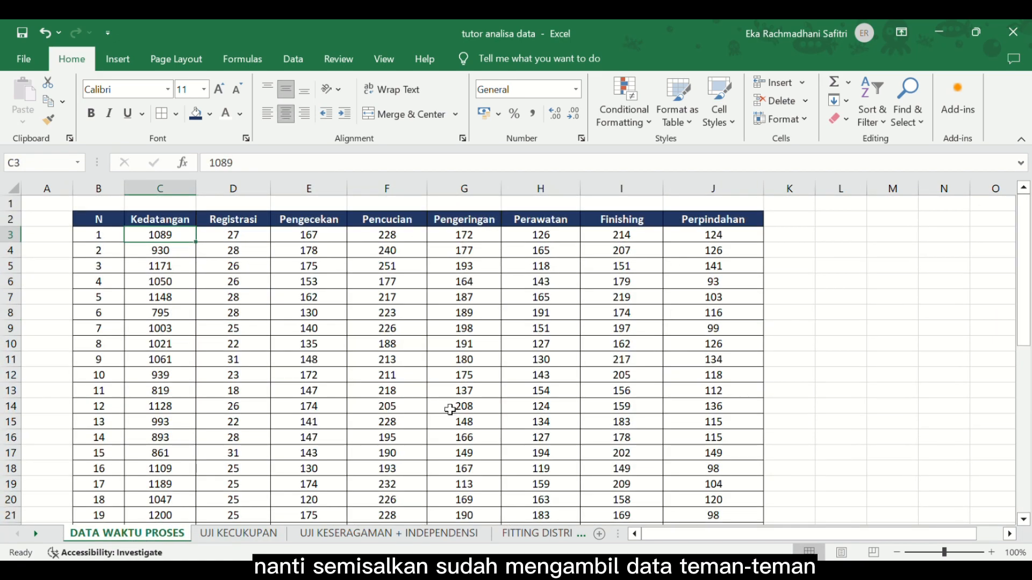
scroll(450, 408, down, 12)
scroll(450, 409, up, 12)
scroll(392, 458, down, 1)
scroll(369, 442, down, 1)
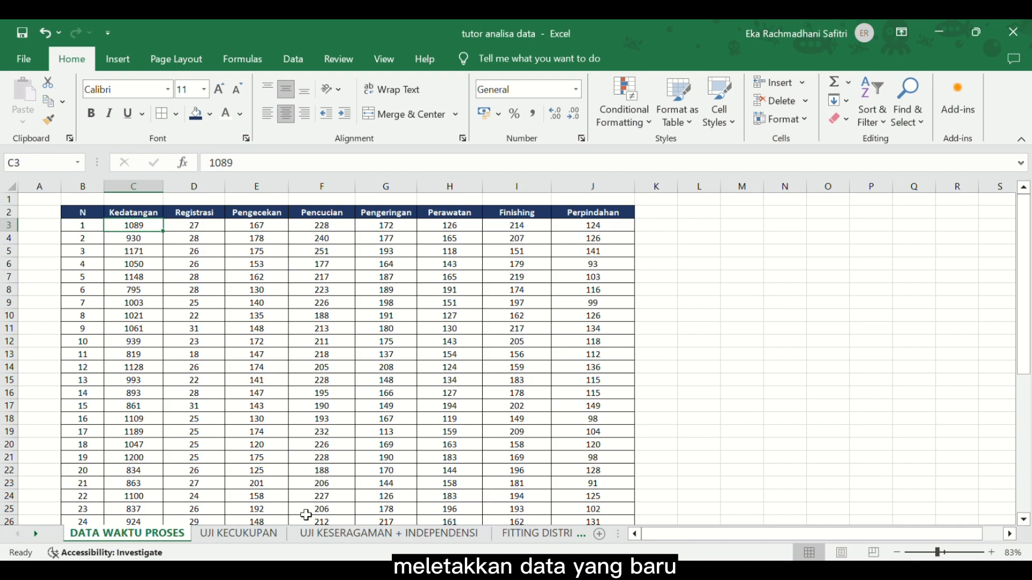
click(261, 534)
scroll(352, 398, up, 15)
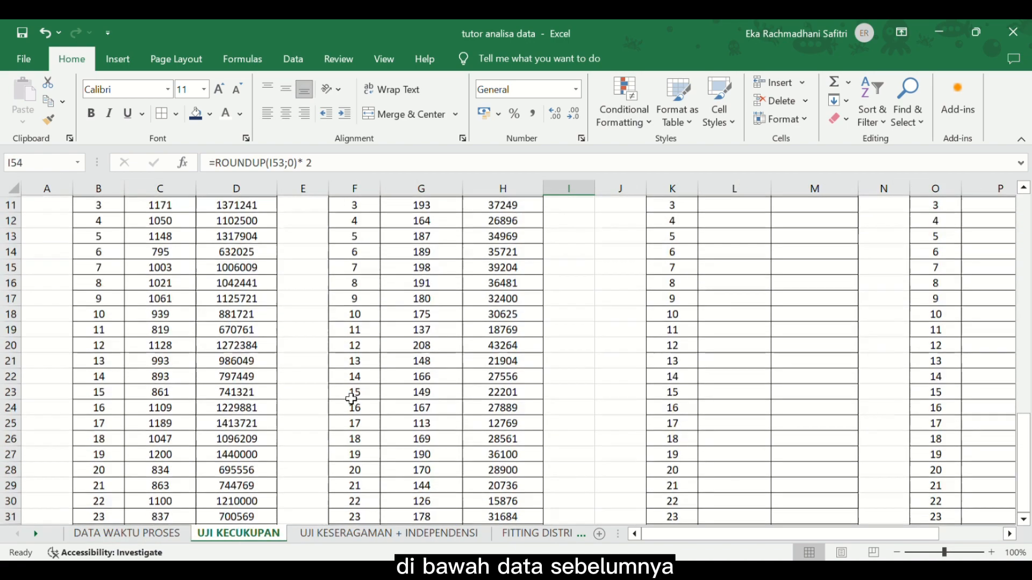
scroll(295, 419, down, 17)
scroll(294, 420, up, 3)
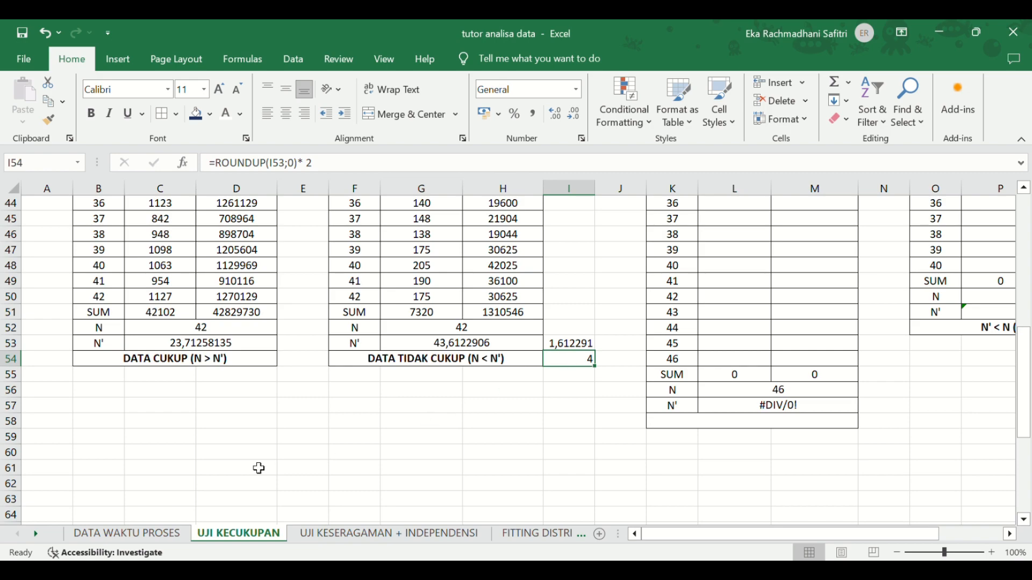
Add four new Pengeringan measurements, 203, 129, 150 and 179, in G45:G48 on the DATA WAKTU PROSES sheet
click(127, 534)
scroll(414, 429, down, 7)
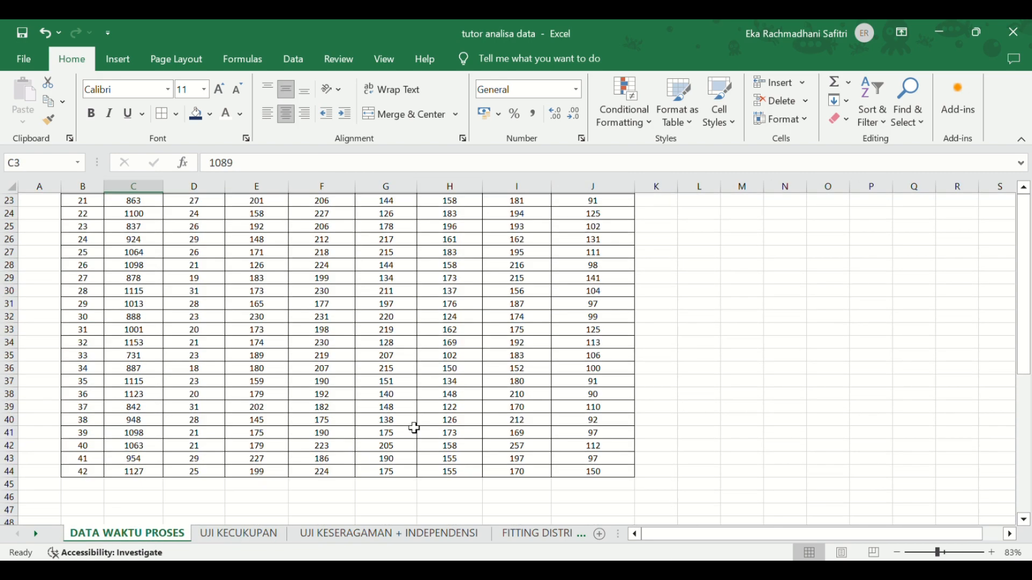
scroll(415, 428, up, 8)
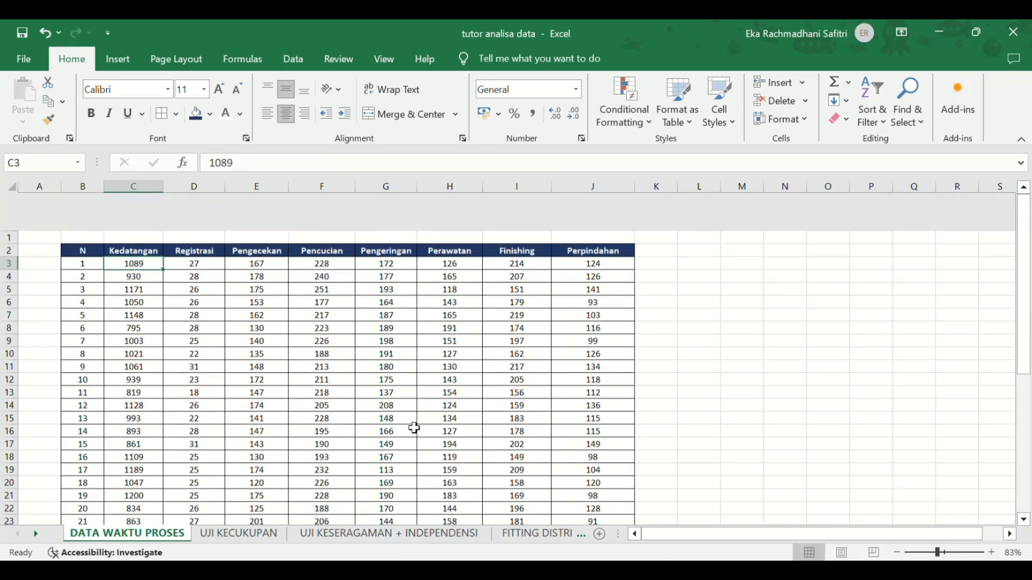
scroll(414, 428, down, 5)
scroll(414, 428, up, 5)
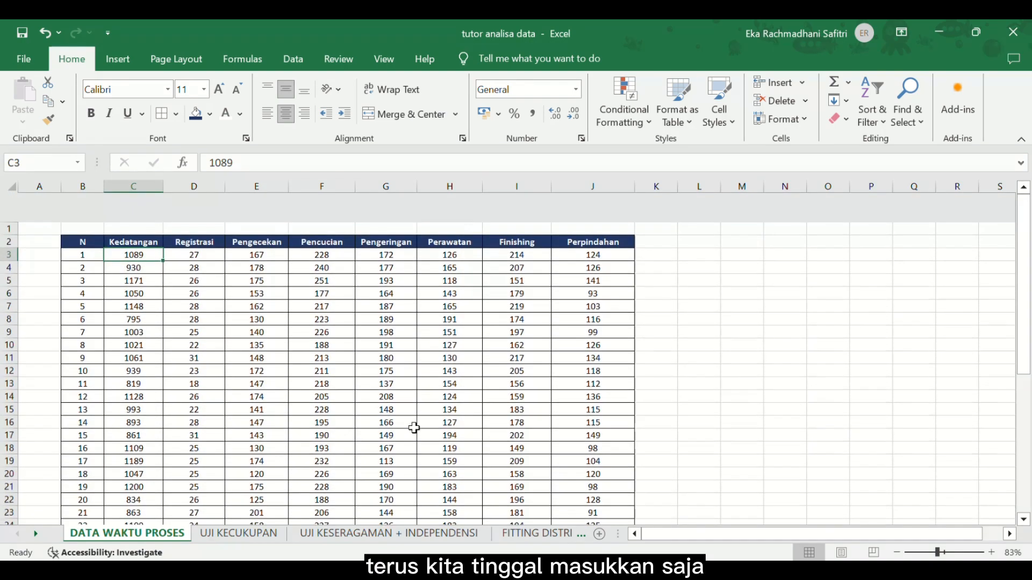
scroll(415, 428, down, 14)
scroll(415, 428, up, 2)
click(401, 340)
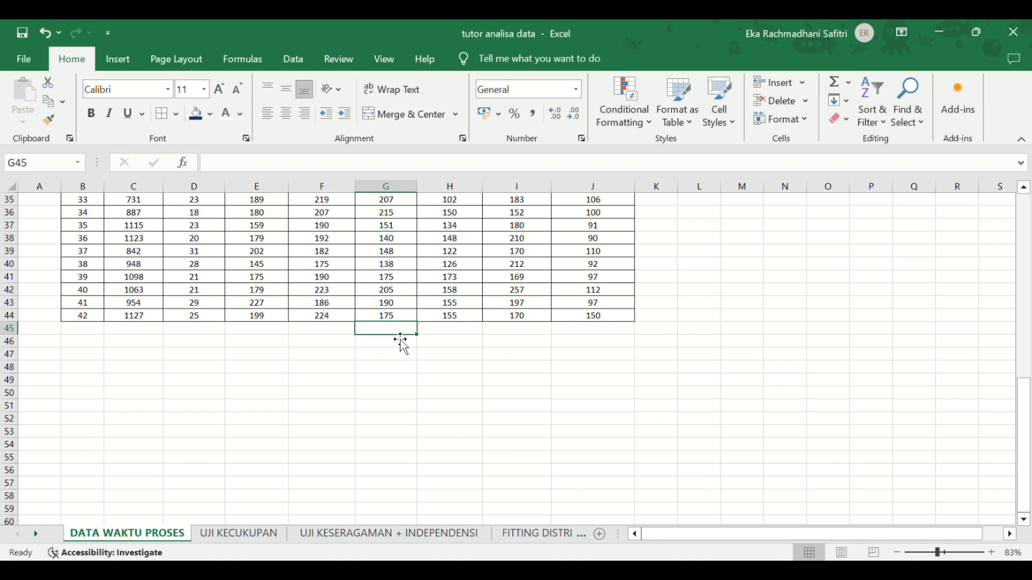
text(203)
key(Return)
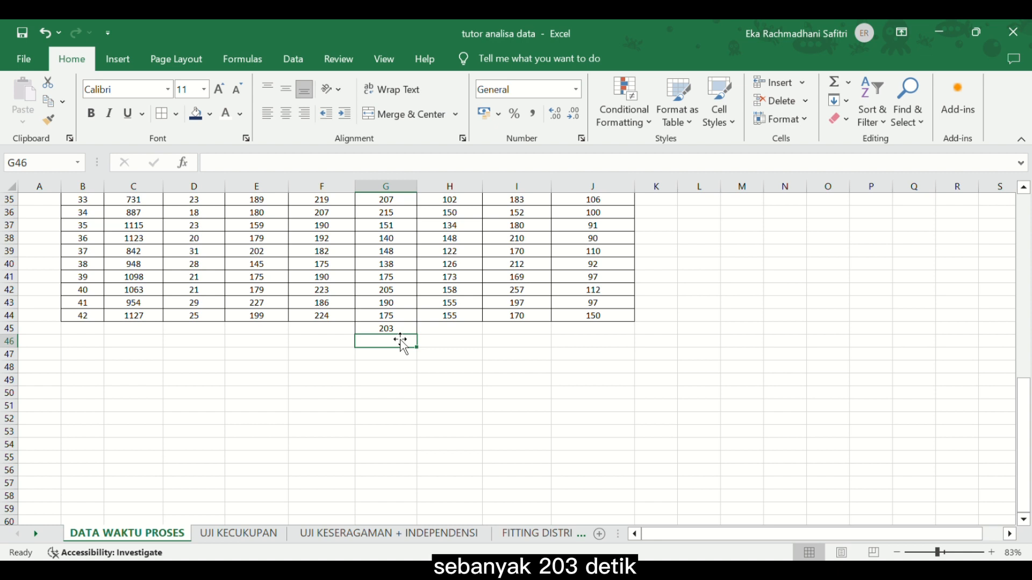
text(129)
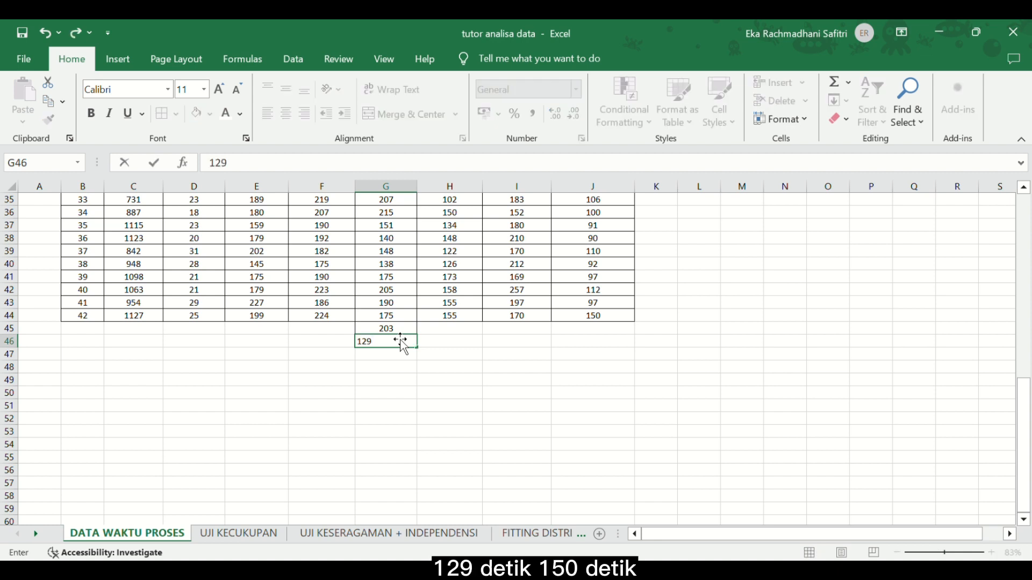
key(Return)
text(150)
key(Return)
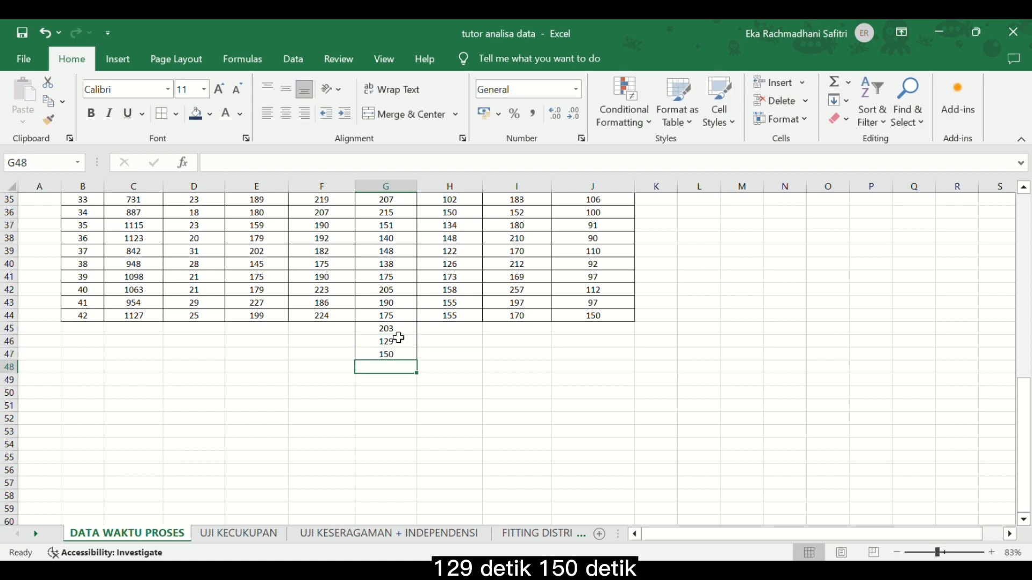
text(179)
click(479, 368)
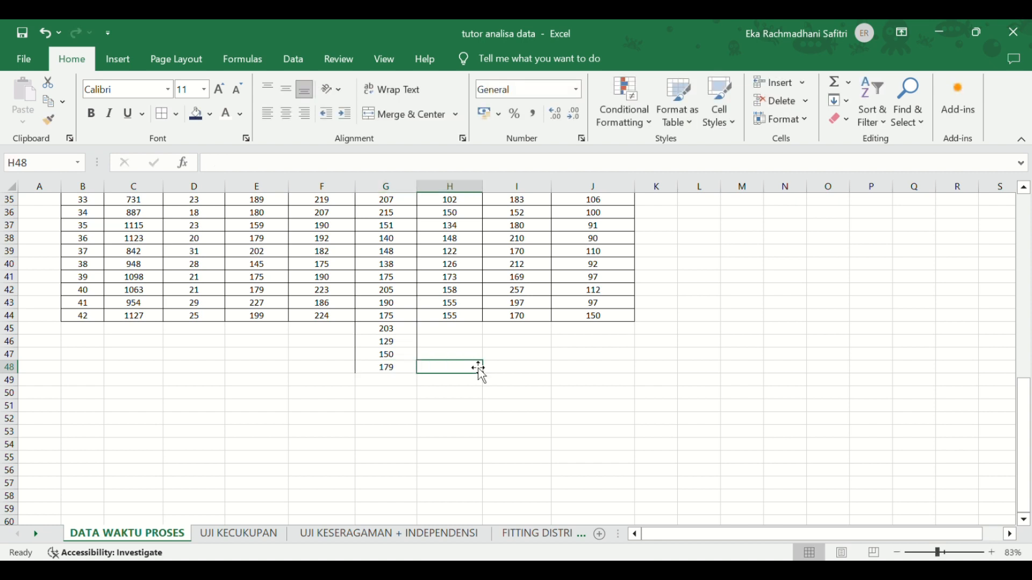
Format the Pengeringan cells G44:G48 with middle vertical alignment and borders around every cell
drag(398, 373, 409, 324)
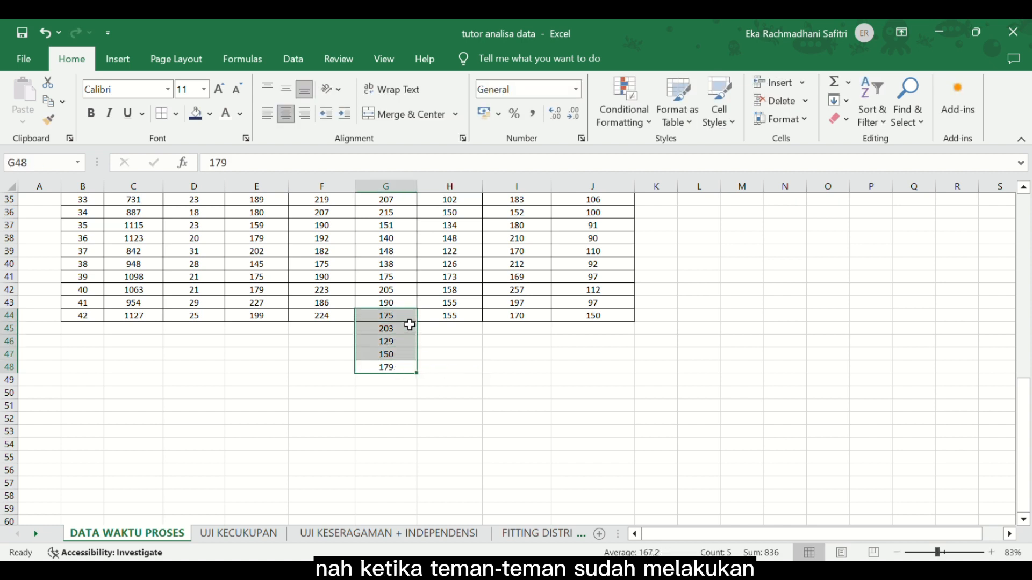
click(287, 93)
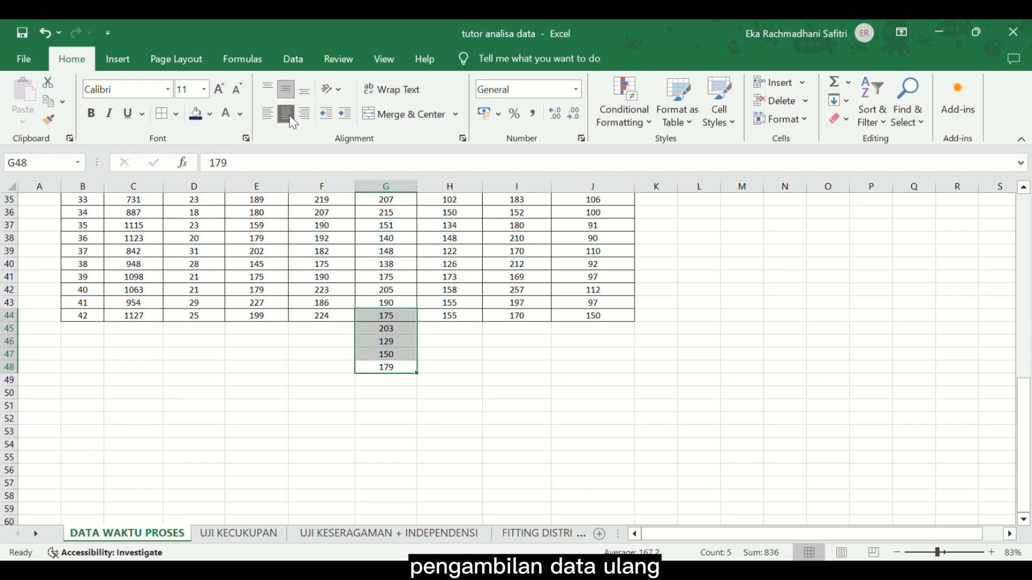
click(444, 380)
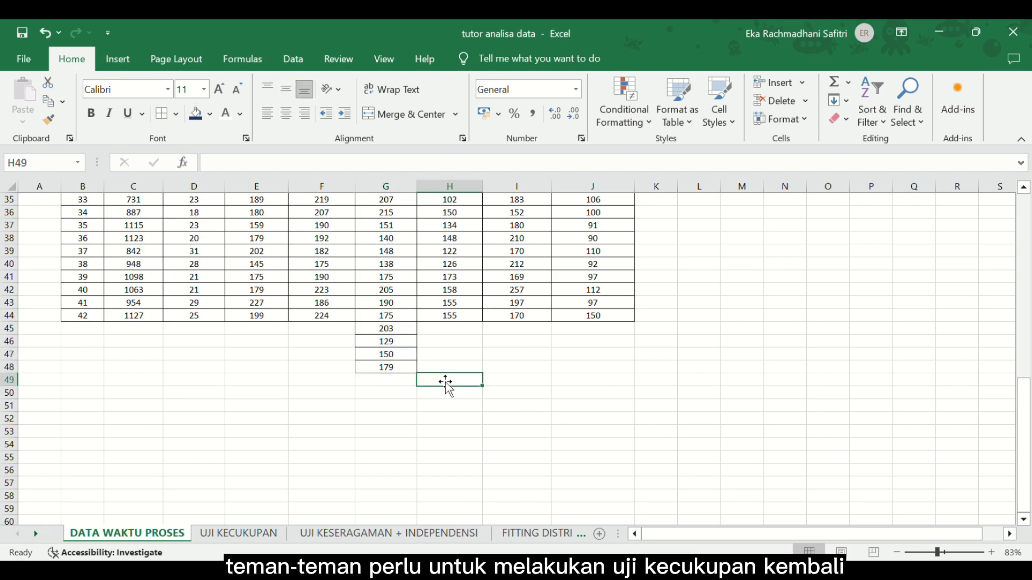
Link L9 in the second Pengeringan table on UJI KECUKUPAN to the first measurement with ='DATA WAKTU PROSES'!G3
click(238, 534)
scroll(556, 462, down, 2)
scroll(556, 462, up, 10)
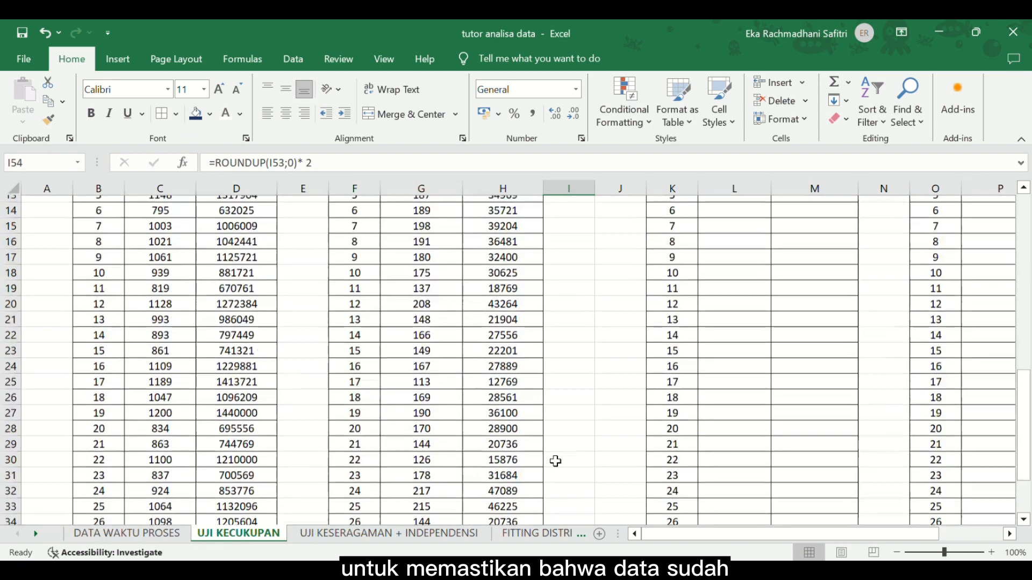
scroll(566, 453, right, 4)
scroll(536, 331, right, 1)
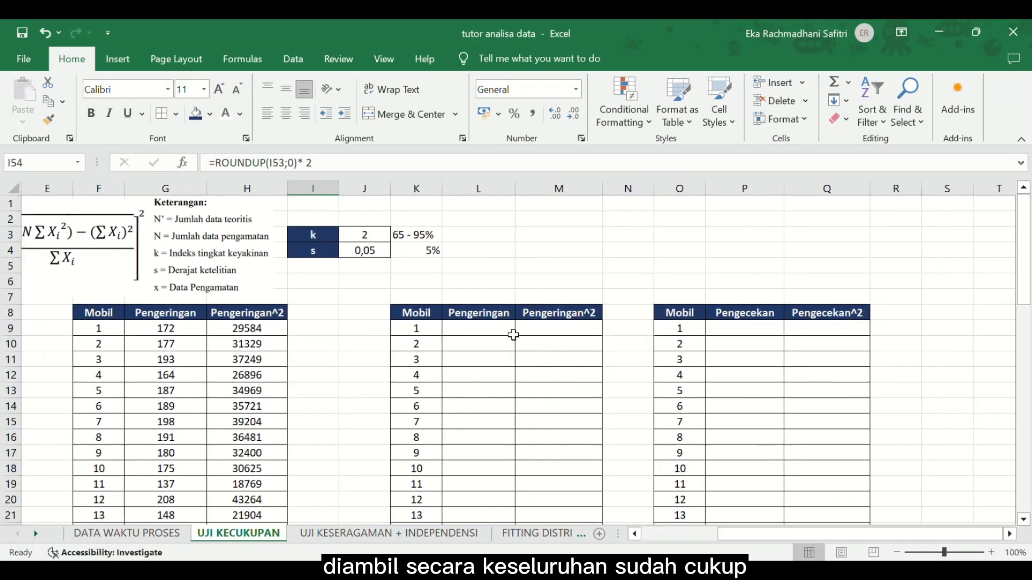
click(492, 334)
text(=)
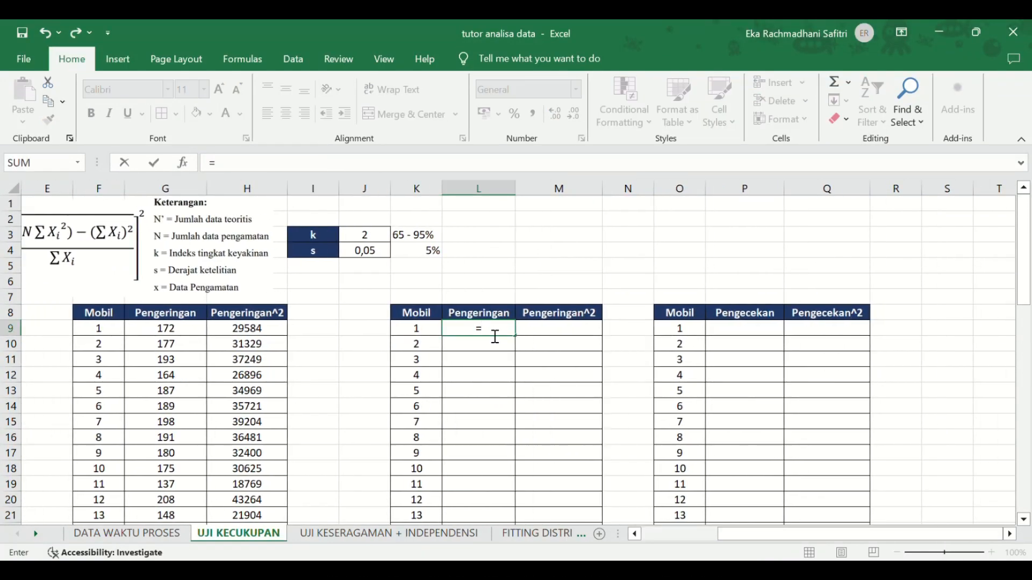
click(127, 533)
scroll(425, 353, up, 11)
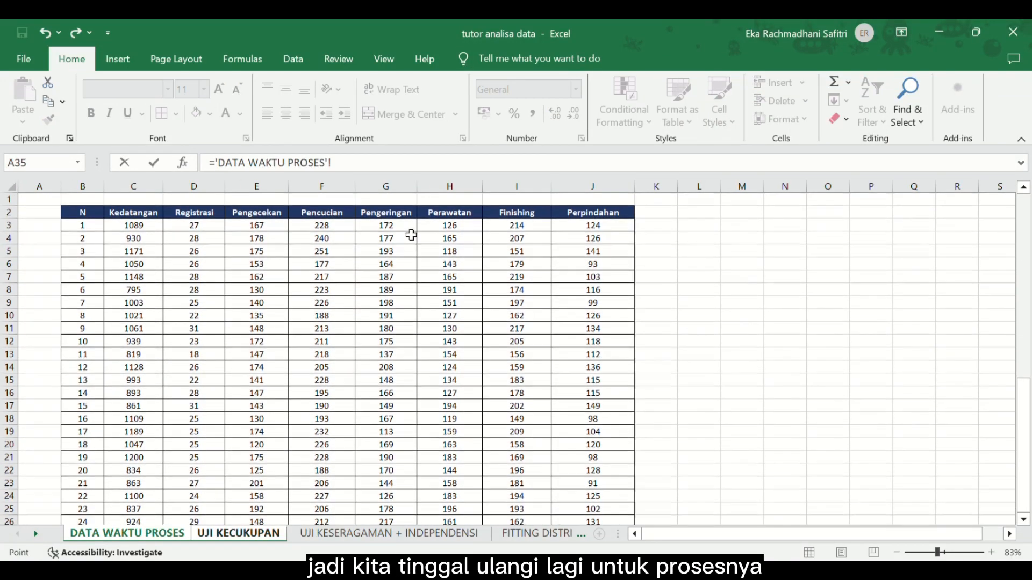
click(407, 227)
key(Return)
Fill the L9 link down through L54 for all 46 rows of the second Pengeringan table
click(510, 335)
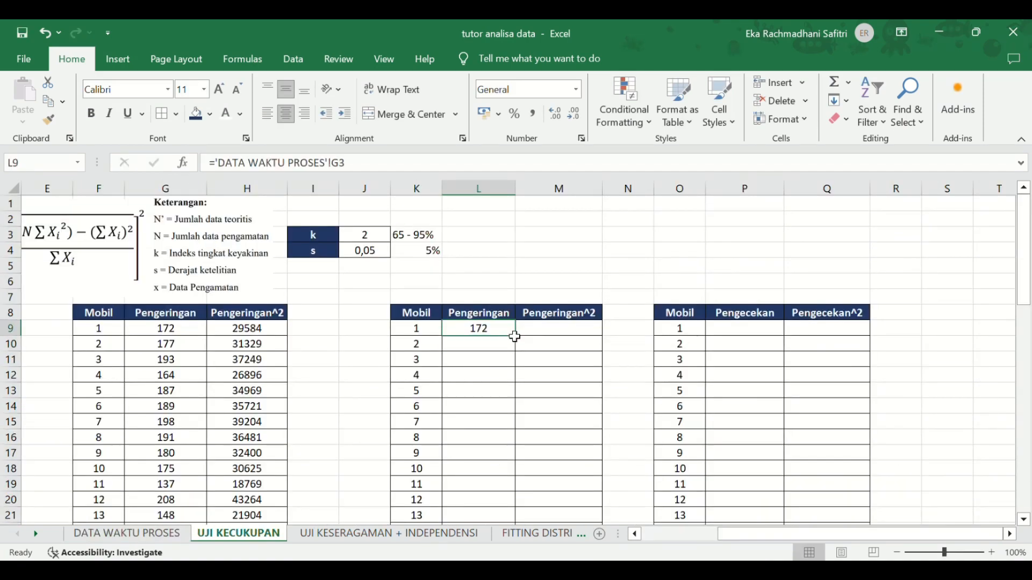
drag(514, 337, 478, 464)
scroll(554, 376, up, 12)
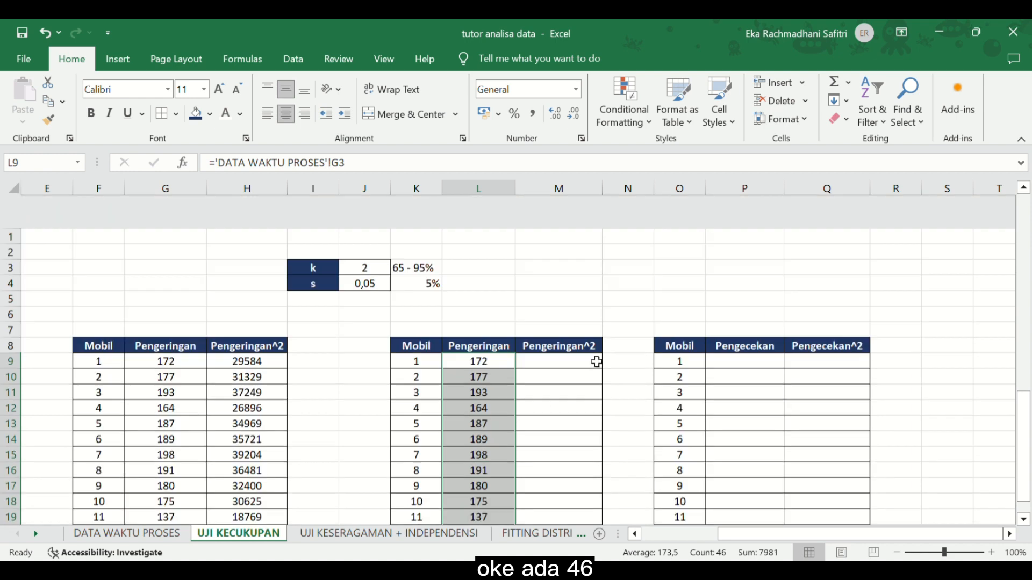
Square the first value in M9 with =L9^2 and fill the Pengeringan^2 column down through M54
click(562, 330)
text(=)
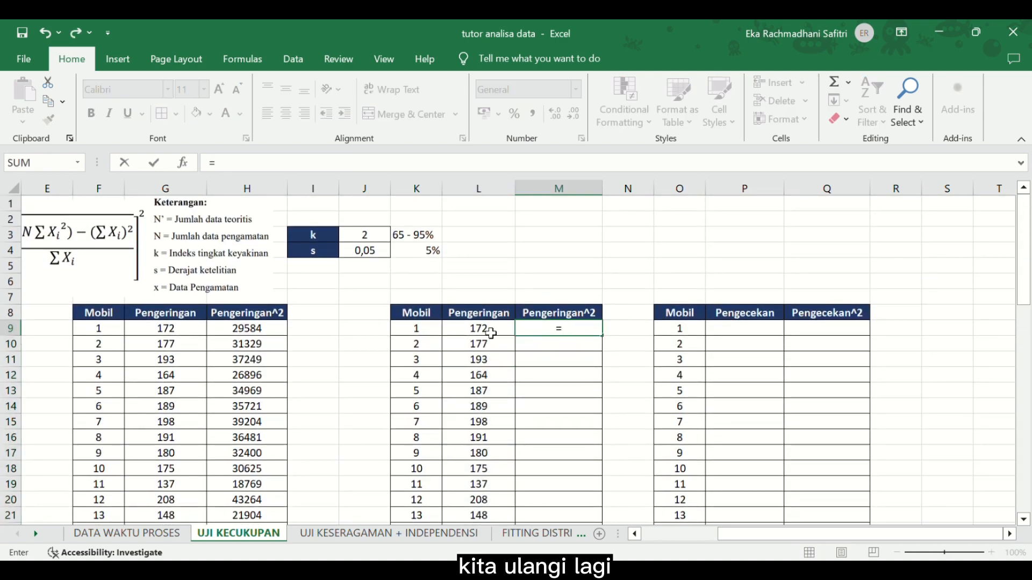
click(491, 334)
text(^2)
key(Return)
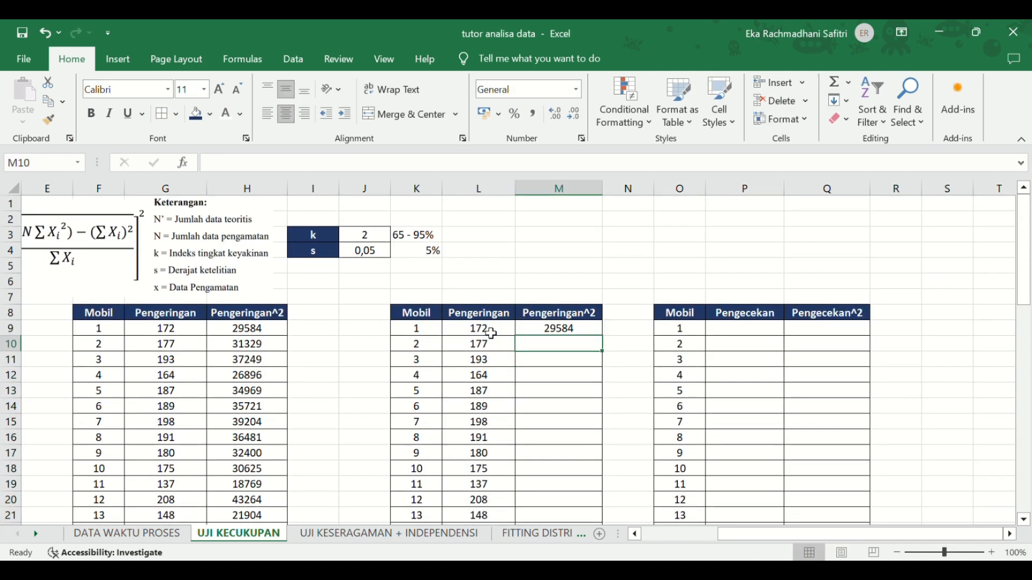
click(564, 332)
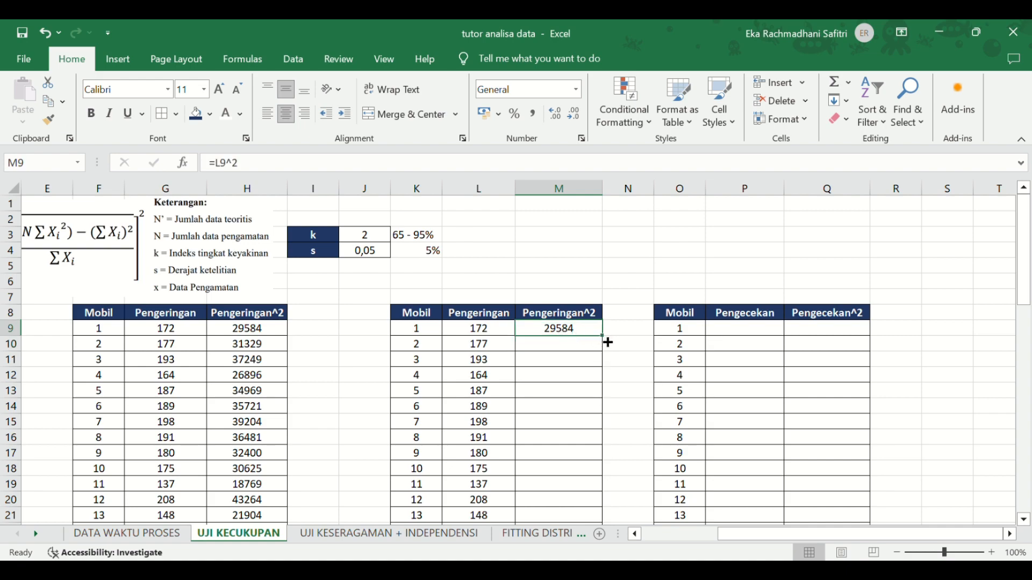
drag(608, 342, 593, 476)
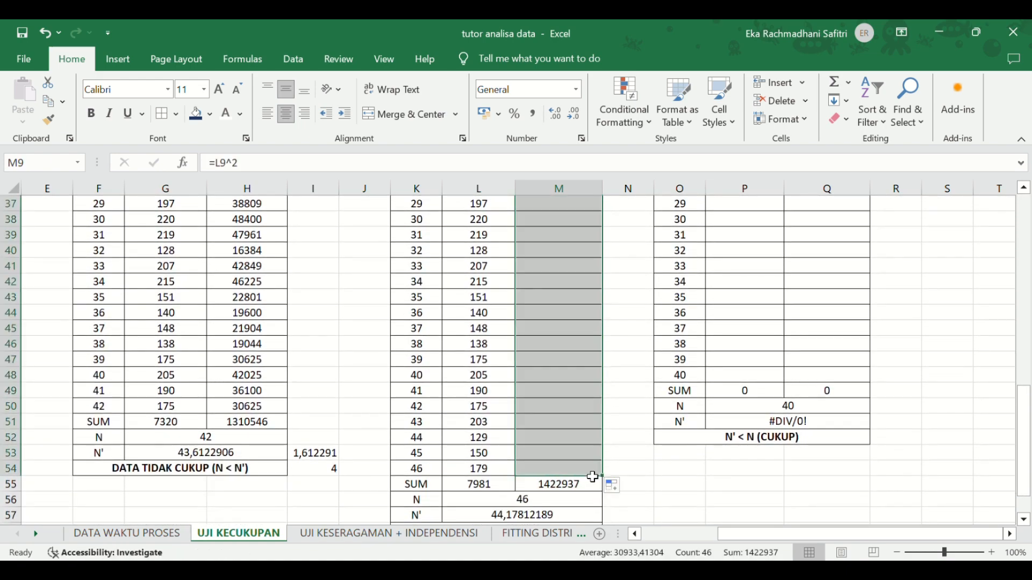
Enter the conclusion "DATA CUKUP" in merged cell K58 below the second Pengeringan table's N' row
scroll(530, 486, down, 2)
click(546, 425)
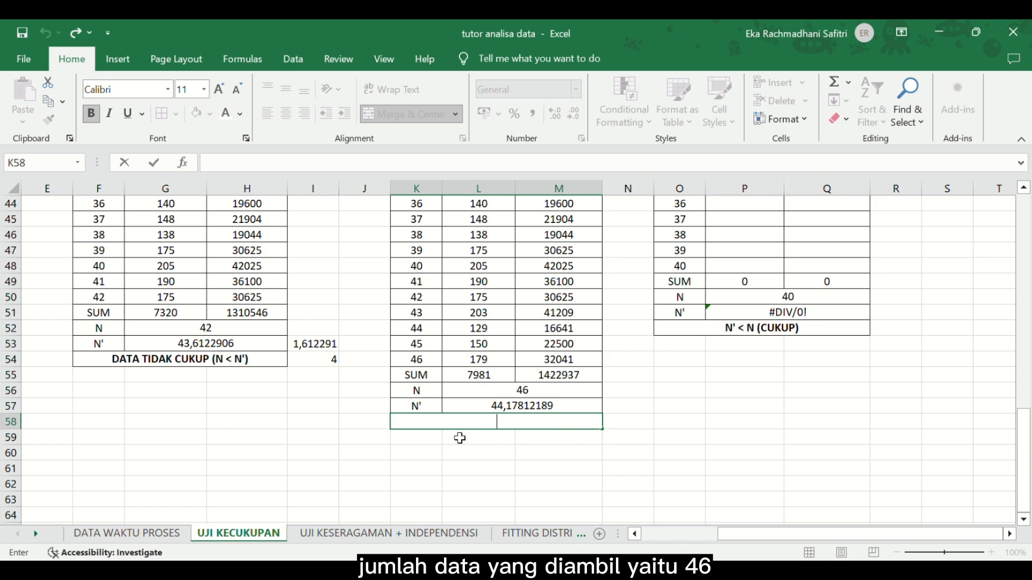
text(DATA )
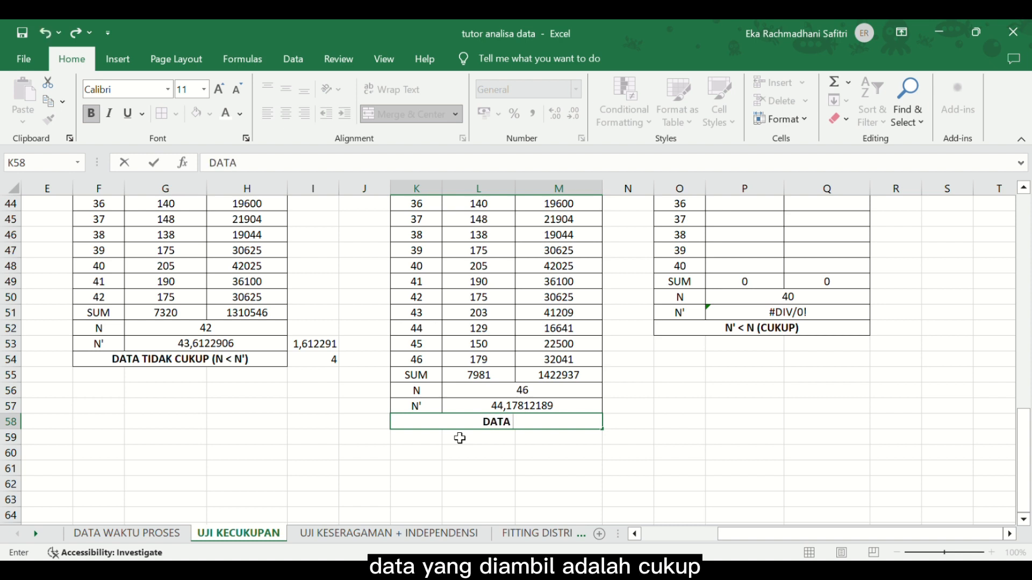
text(CUKUP)
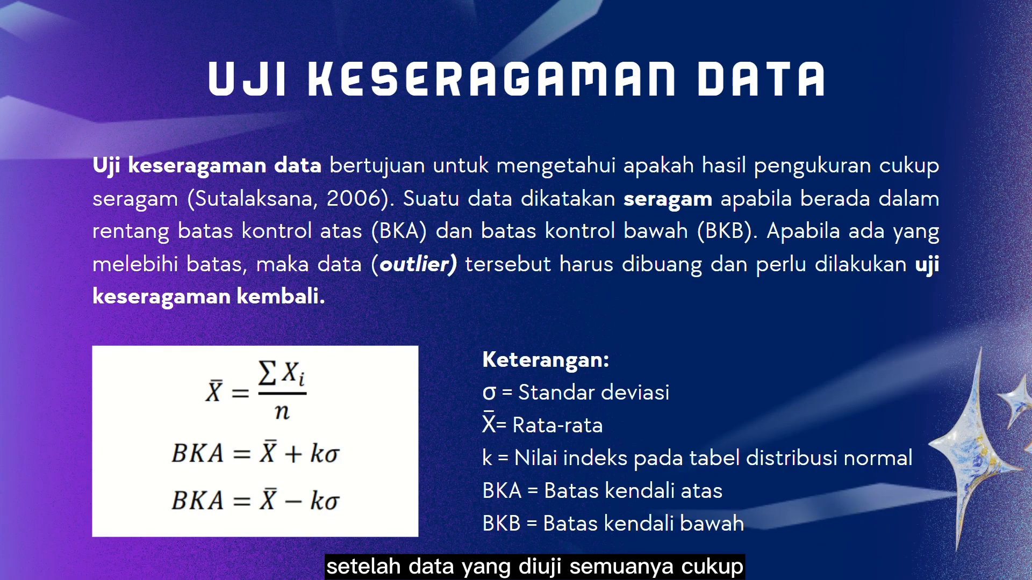
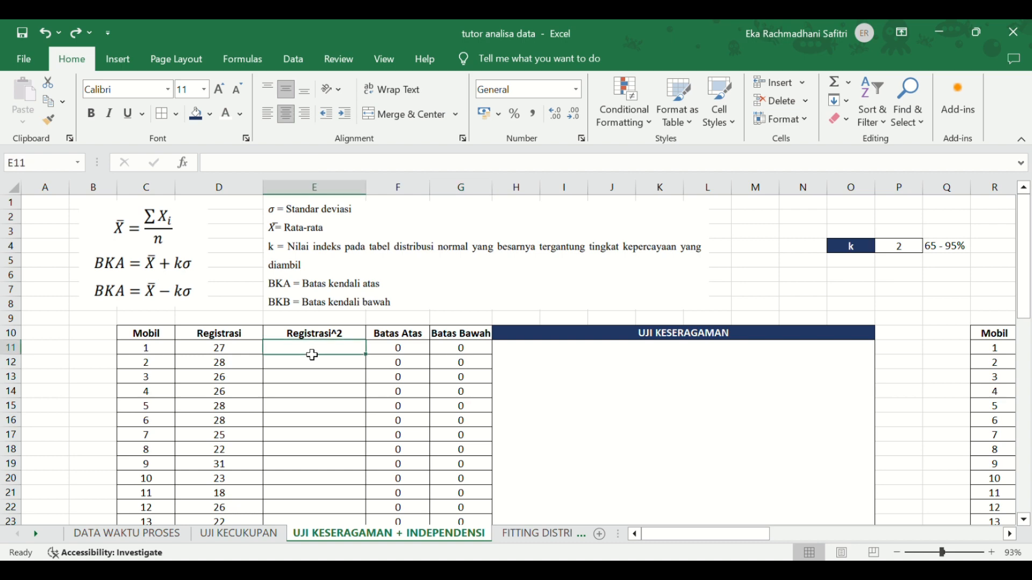
Square the first Registrasi value in E11 with =D11^2 and fill the Registrasi^2 column down through E52
text(=)
click(222, 354)
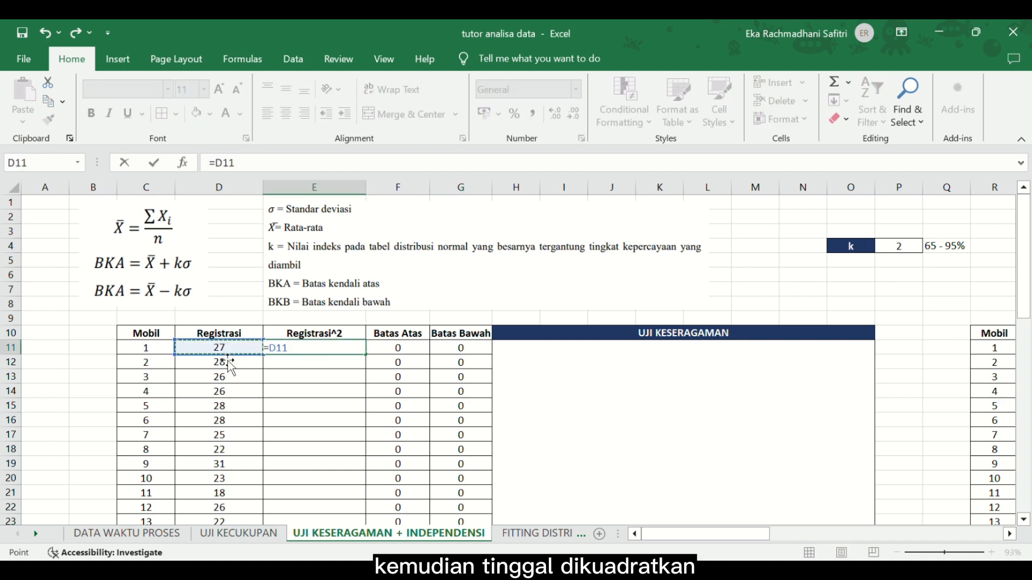
text(^2)
key(Return)
click(299, 355)
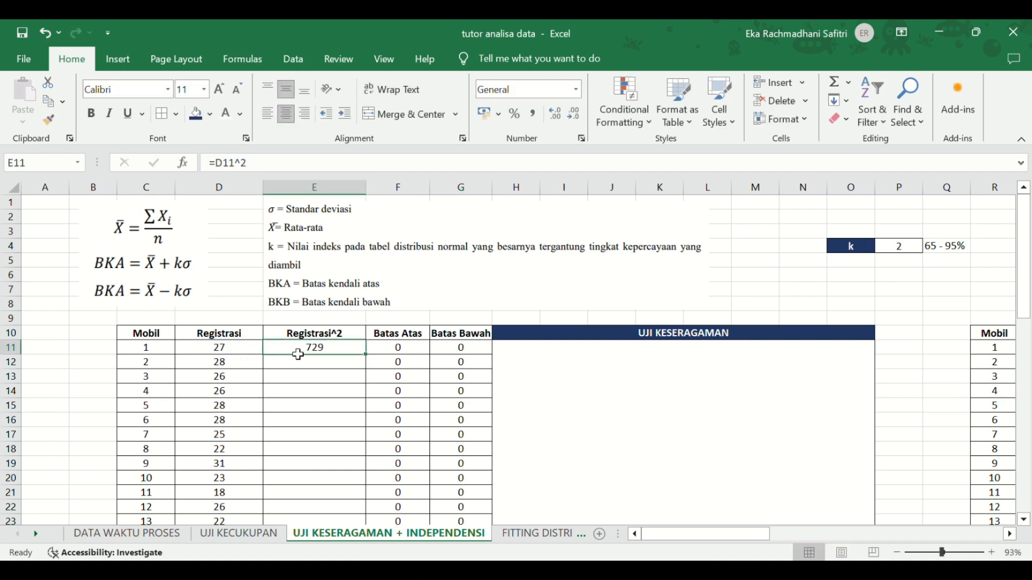
drag(367, 364, 347, 506)
scroll(328, 398, up, 10)
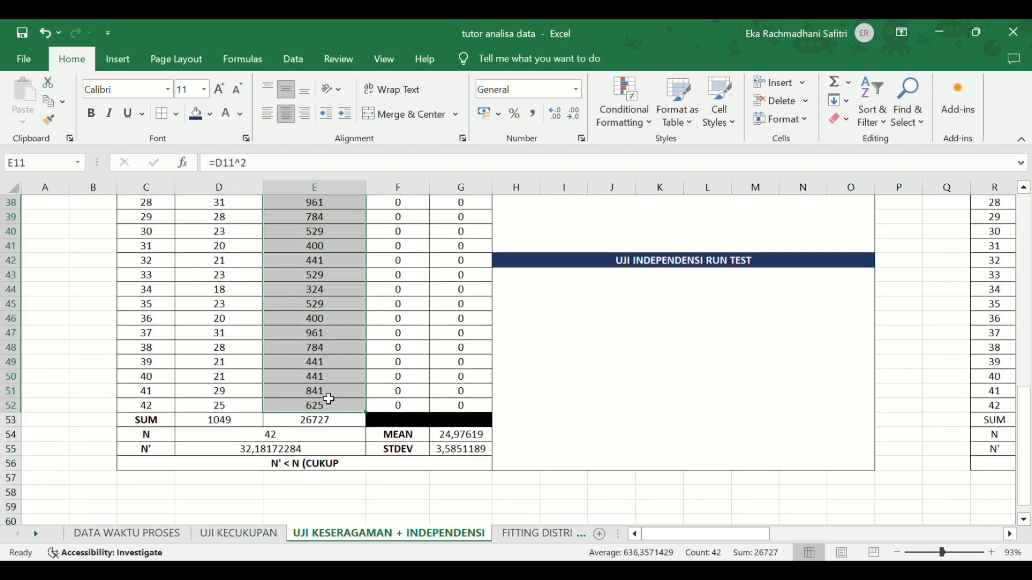
Examine the MEAN formula in G54 and the STDEV formula in G55, including the Registrasi range they refer to
scroll(322, 401, down, 12)
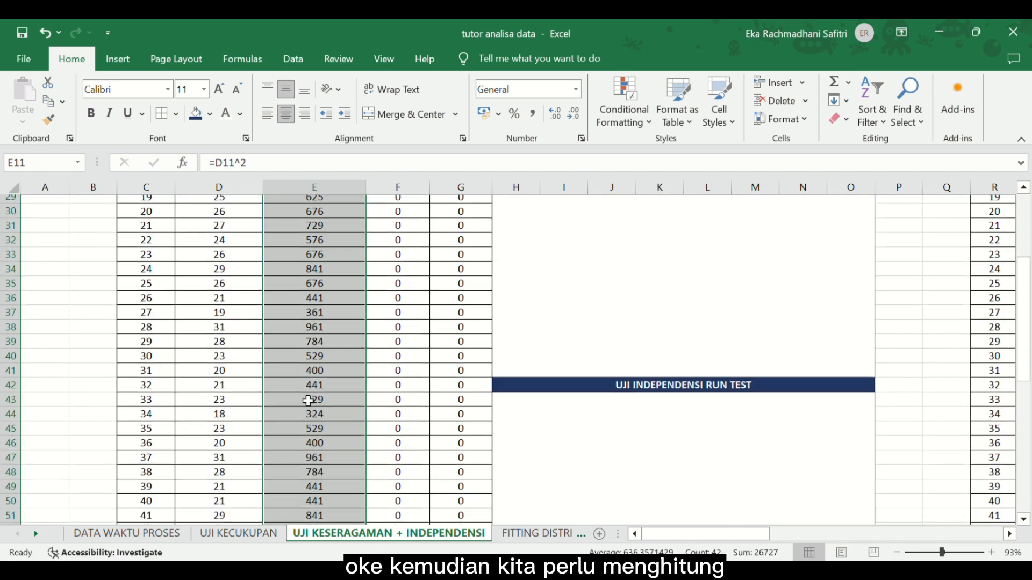
scroll(308, 402, down, 1)
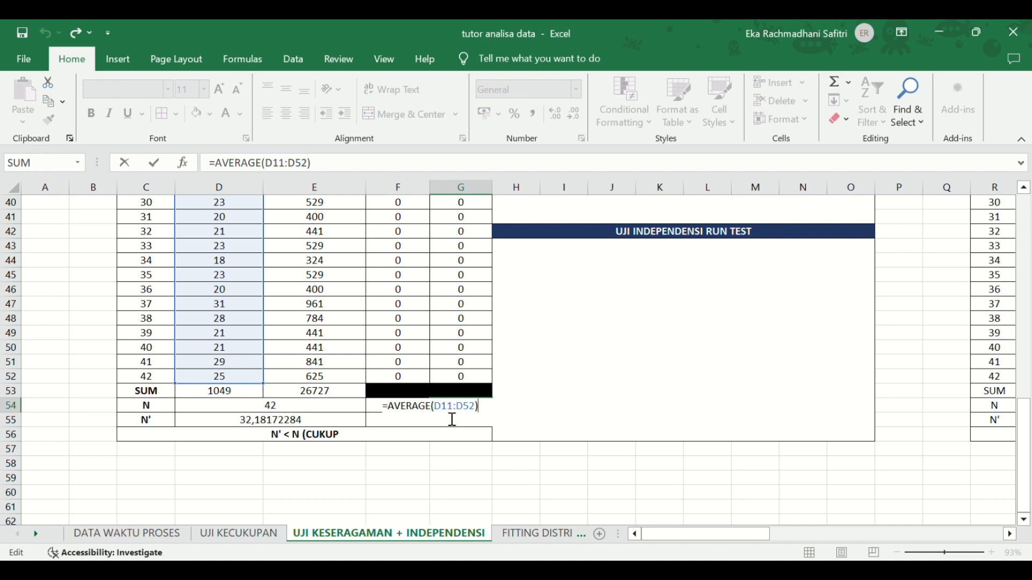
scroll(202, 341, up, 10)
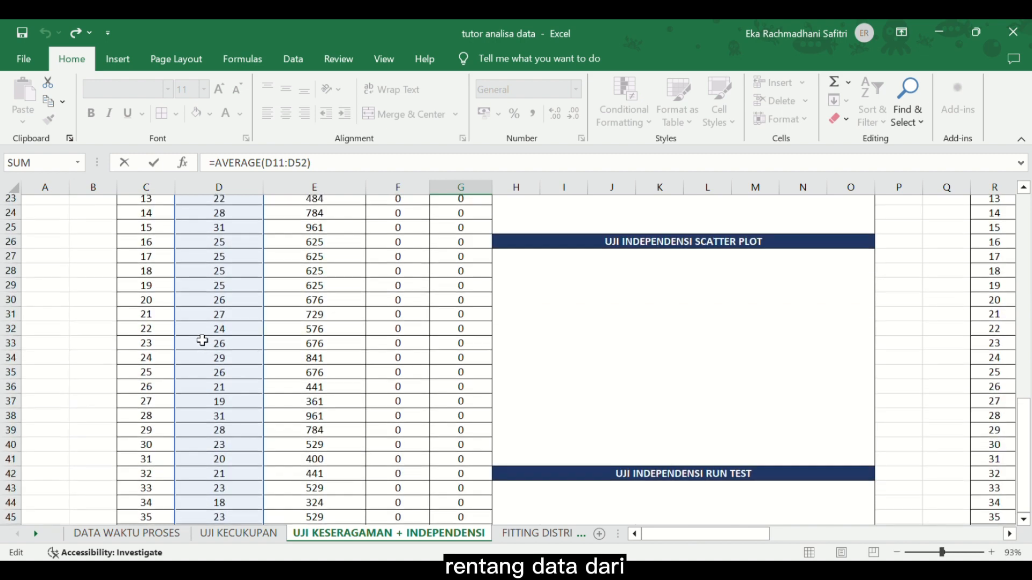
scroll(202, 341, up, 1)
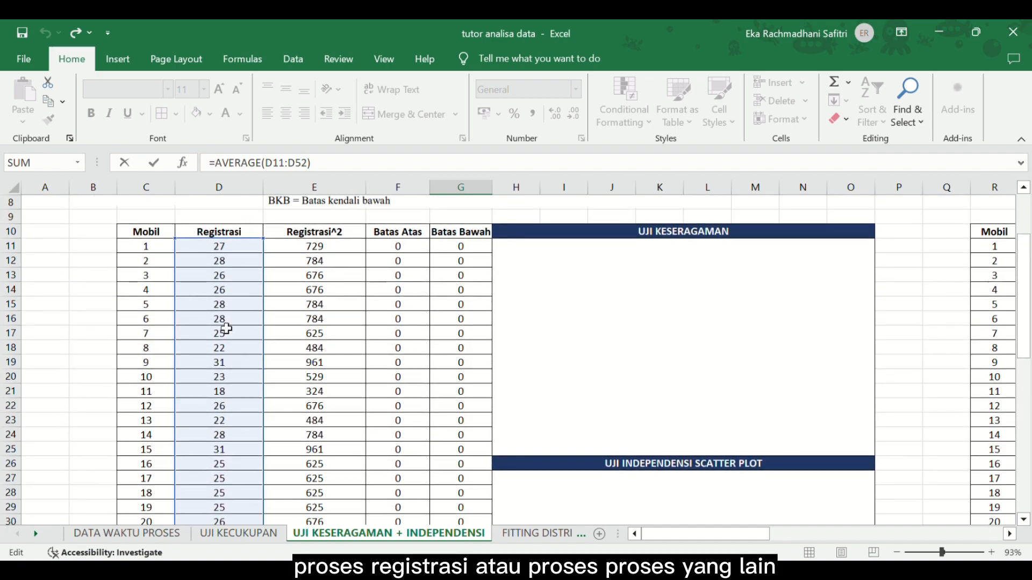
scroll(226, 328, up, 1)
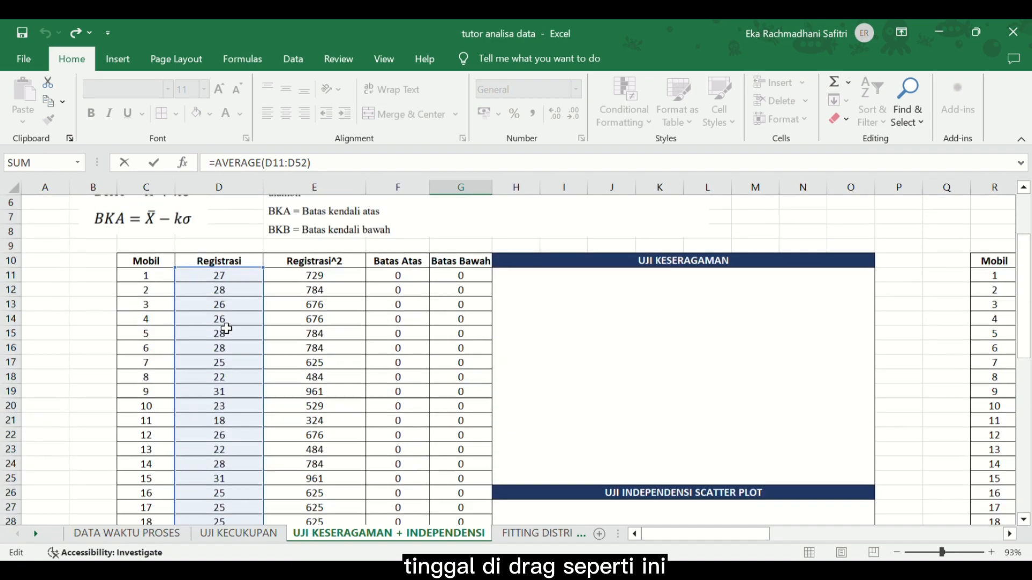
scroll(226, 328, down, 13)
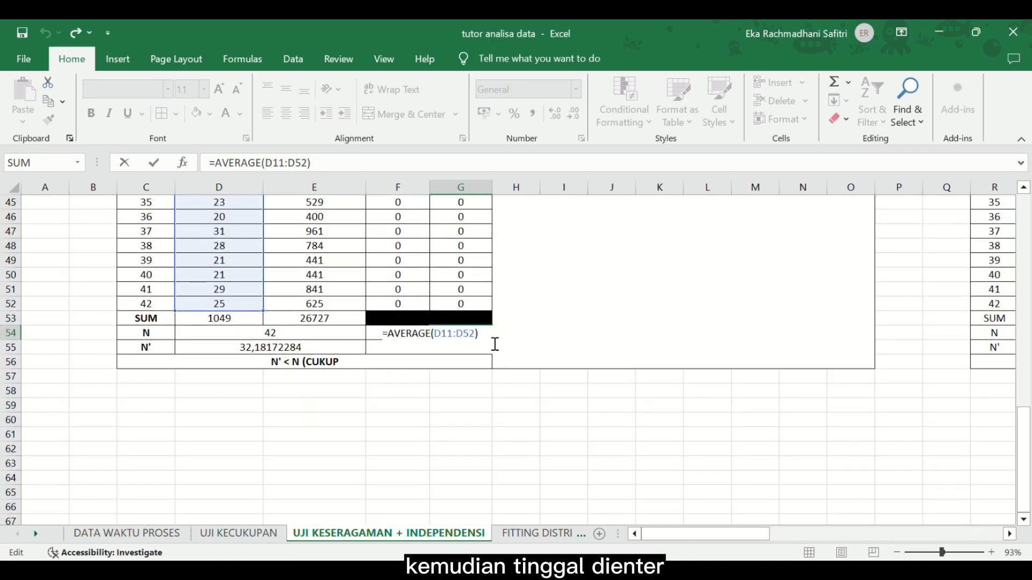
key(Return)
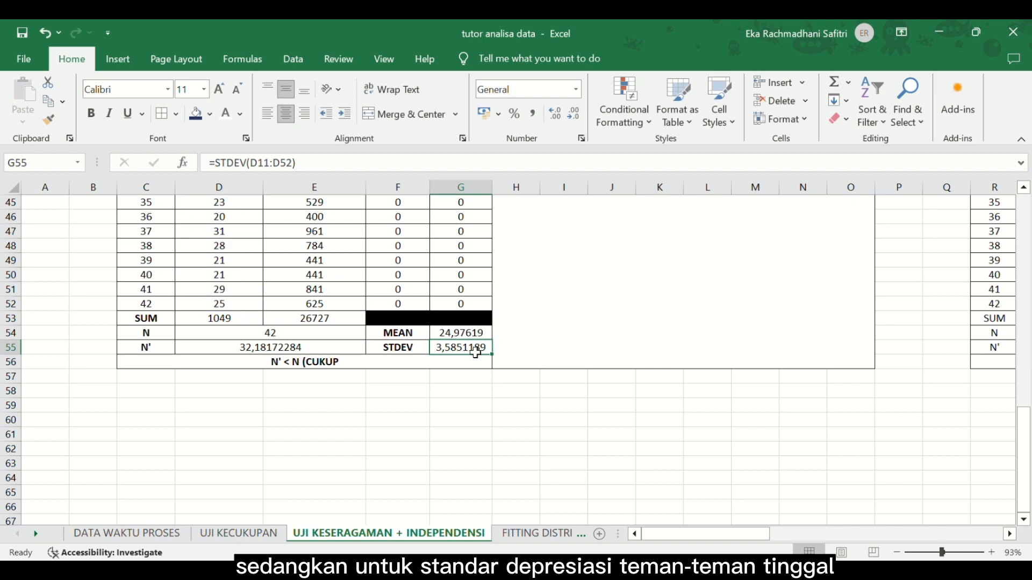
double_click(475, 352)
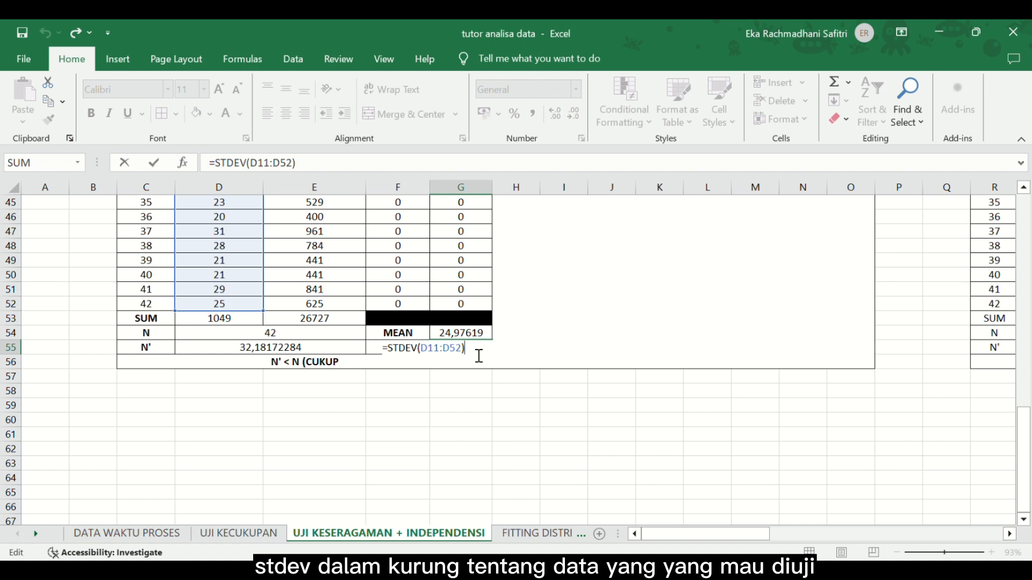
key(Return)
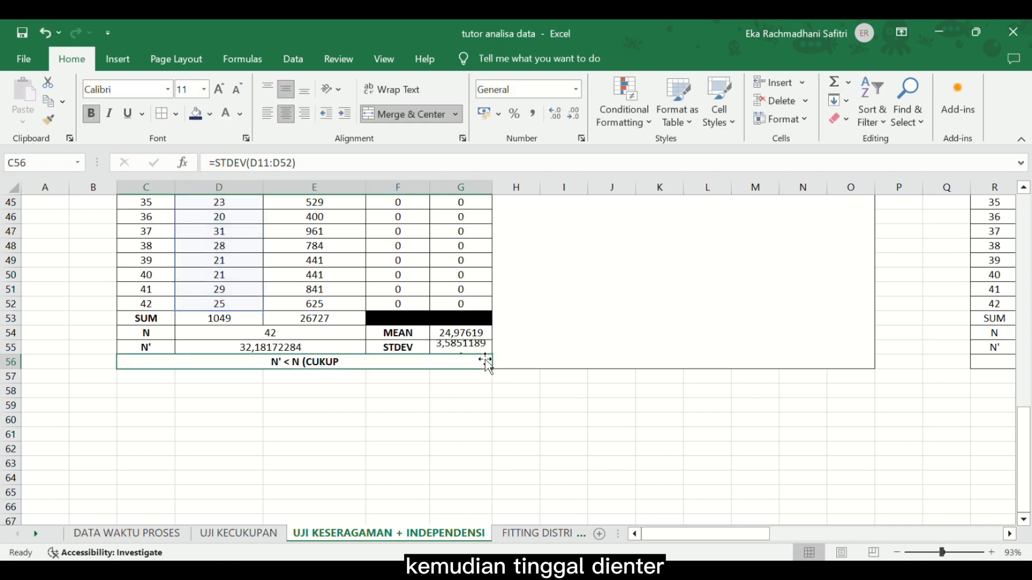
Replace the first Batas Atas formula in F11 with the mean plus k times the standard deviation, =G54+P4*G55
scroll(377, 301, up, 15)
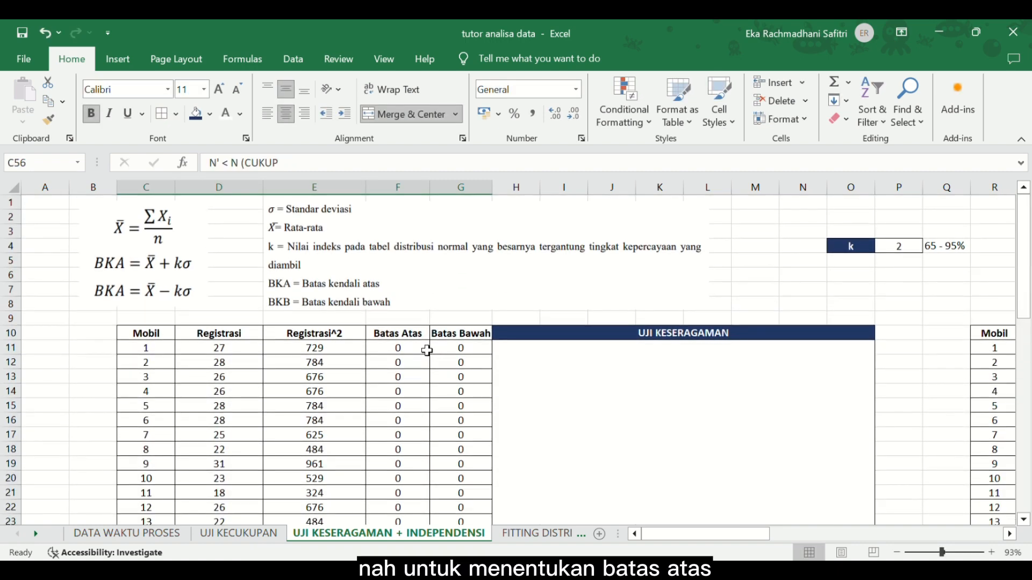
click(424, 349)
double_click(427, 351)
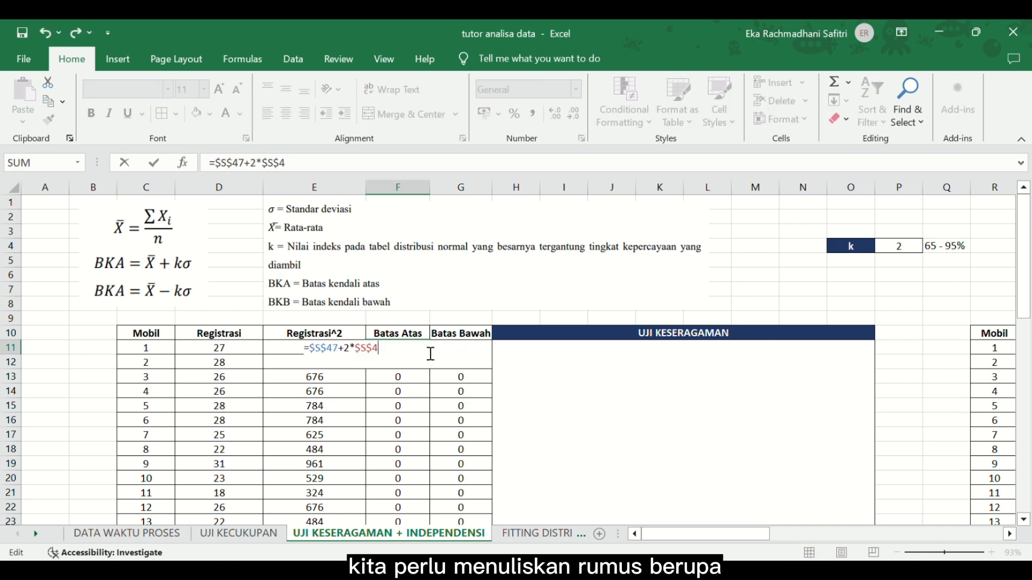
key(BackSpace)
key(BackSpace)
key(BackSpace)
key(BackSpace)
key(BackSpace)
key(BackSpace)
key(BackSpace)
key(BackSpace)
key(BackSpace)
key(BackSpace)
key(BackSpace)
key(BackSpace)
key(BackSpace)
key(BackSpace)
text(=)
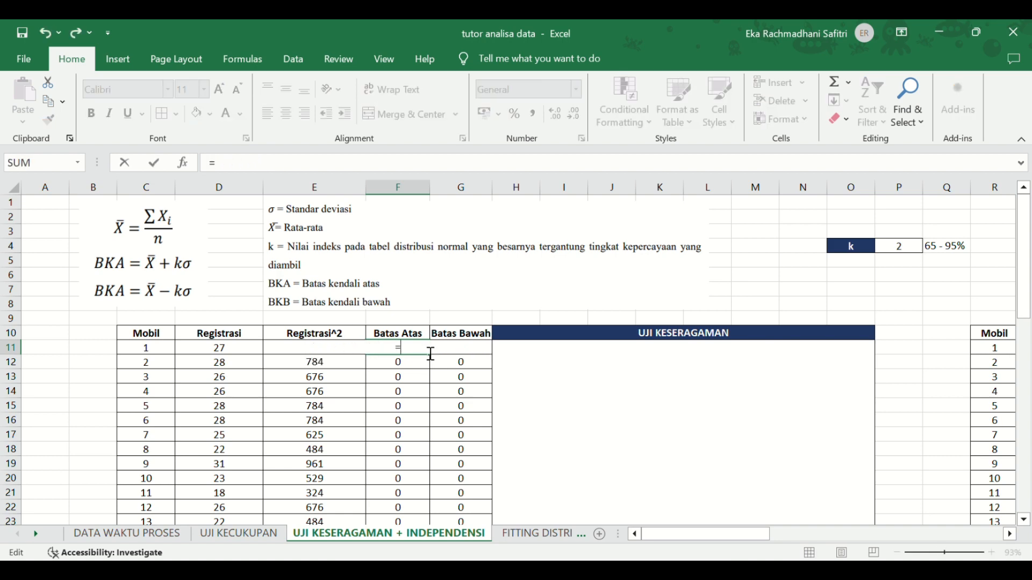
scroll(404, 465, down, 13)
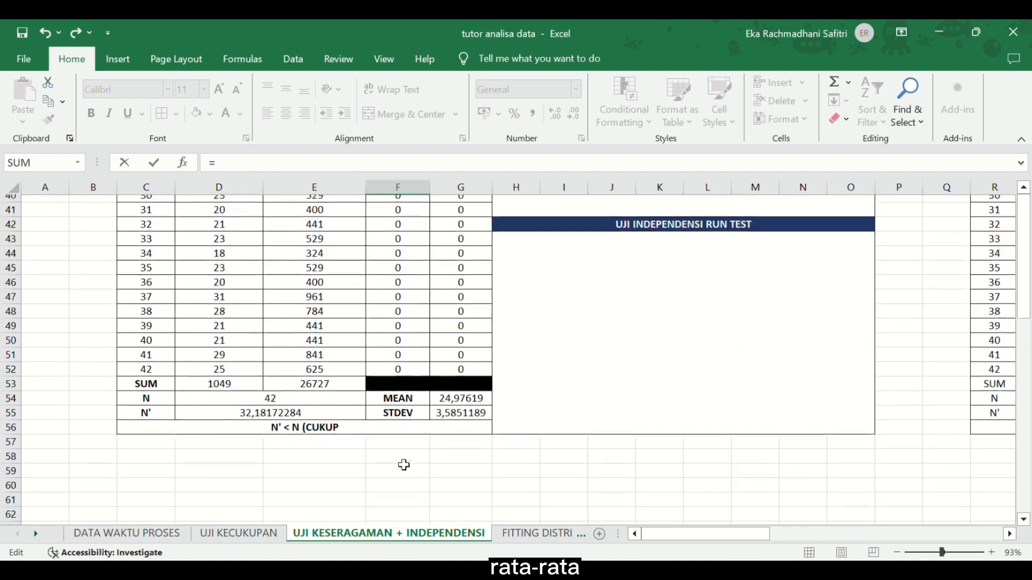
click(477, 392)
scroll(436, 301, up, 13)
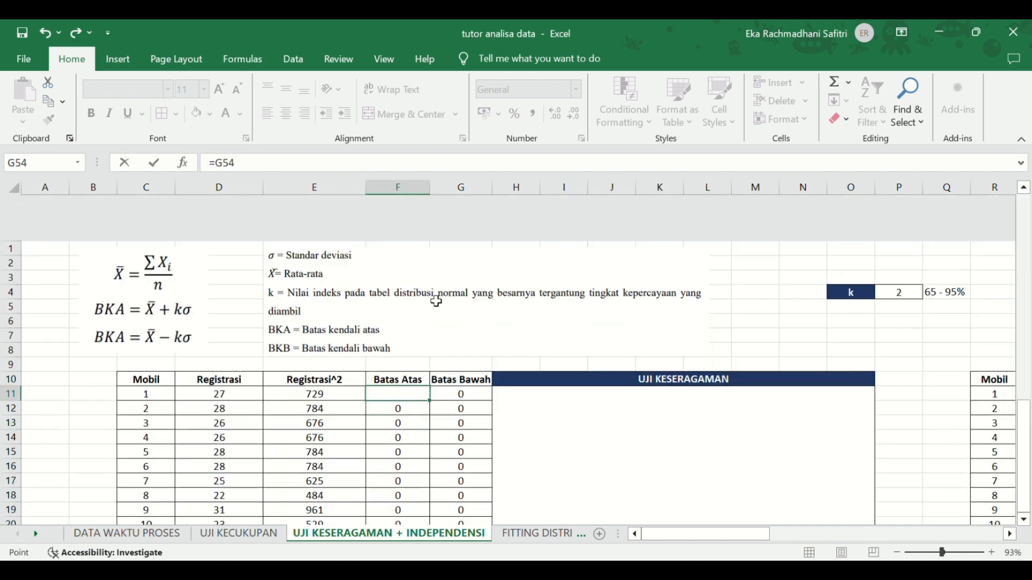
text(+)
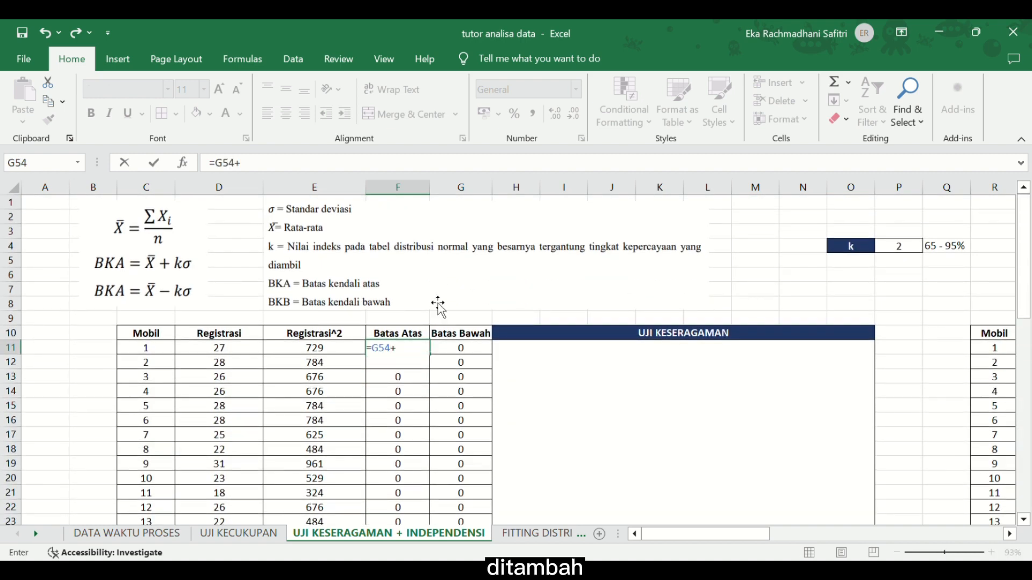
click(905, 250)
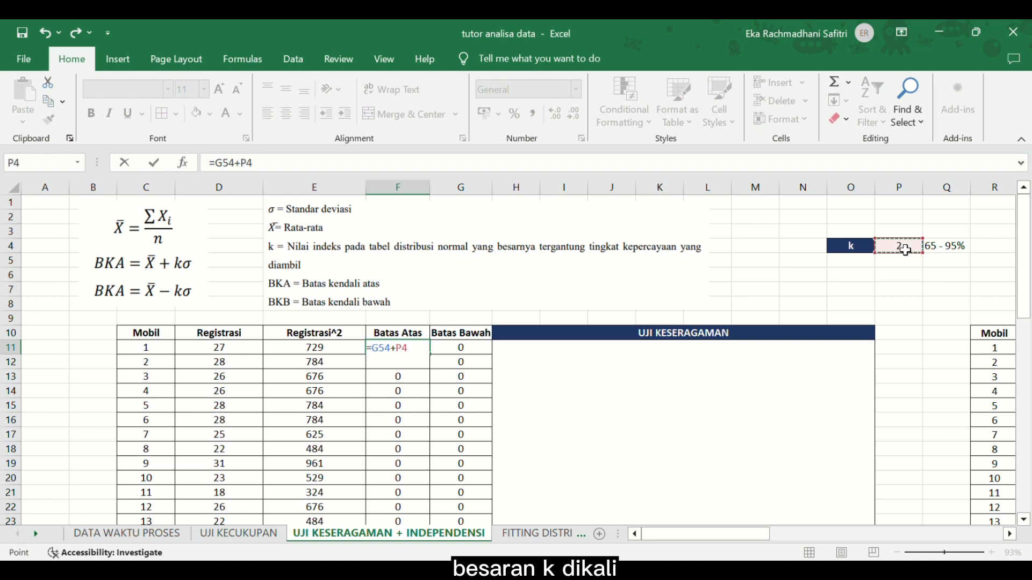
text(*)
scroll(445, 447, down, 14)
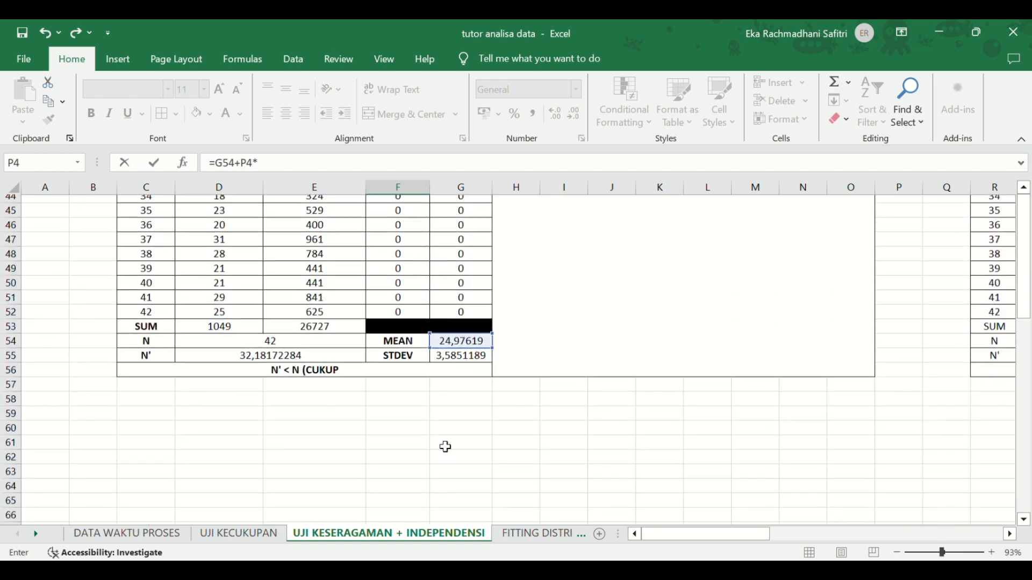
click(476, 359)
scroll(476, 364, up, 14)
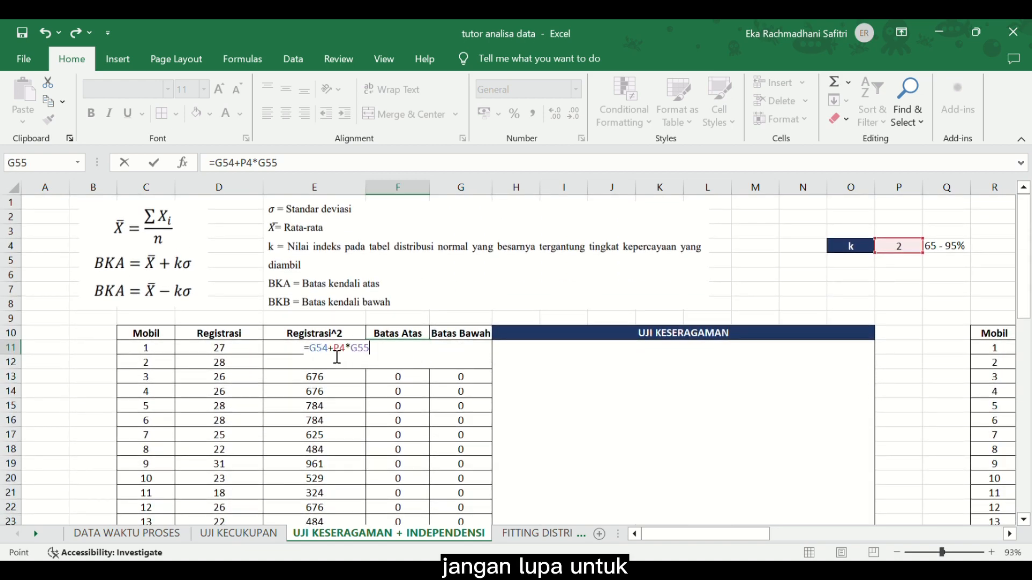
Make the F11 references absolute as =$G$54+$P$4*$G$55 and fill the Batas Atas column down through F52
double_click(319, 358)
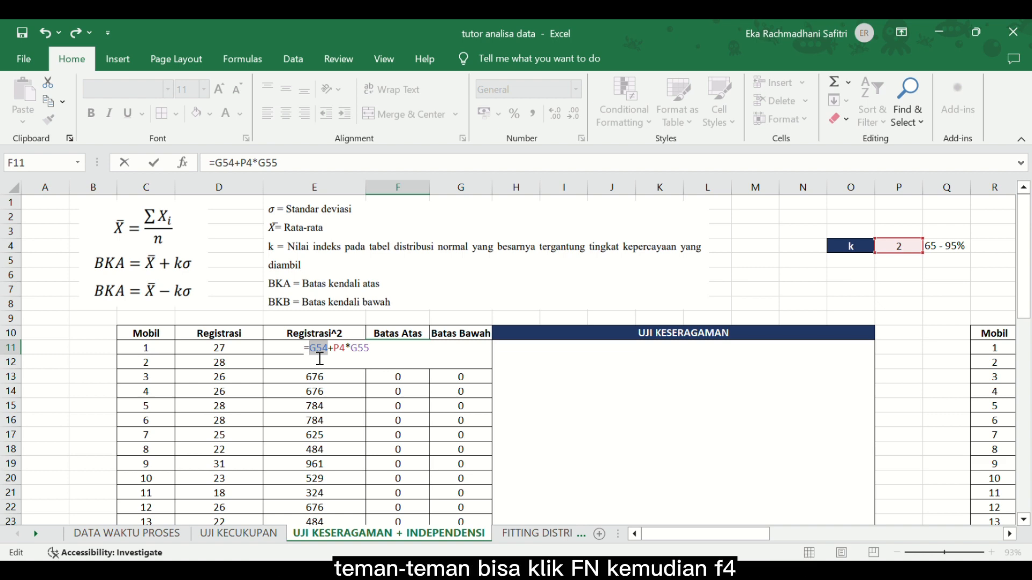
key(F4)
double_click(371, 359)
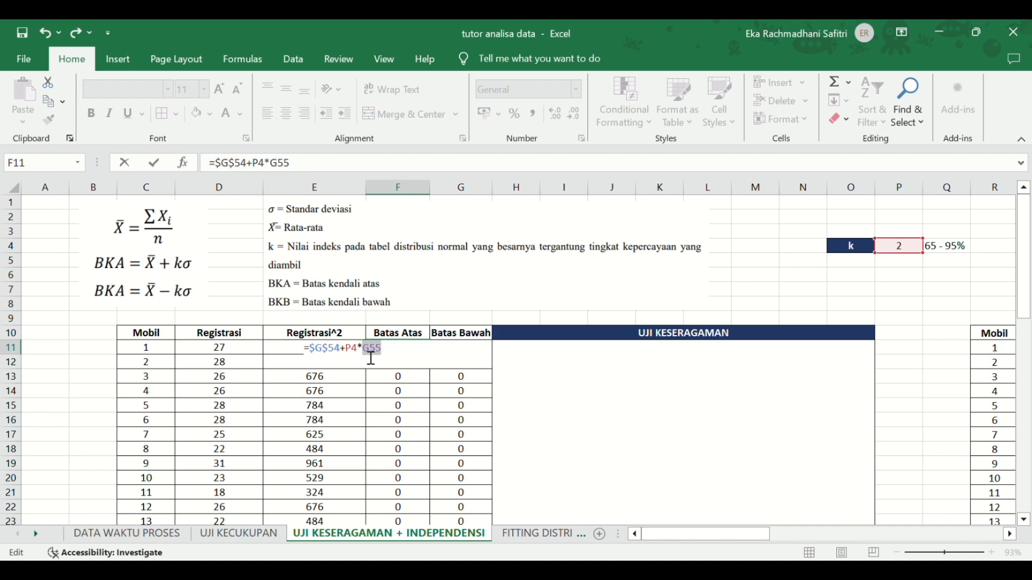
key(F4)
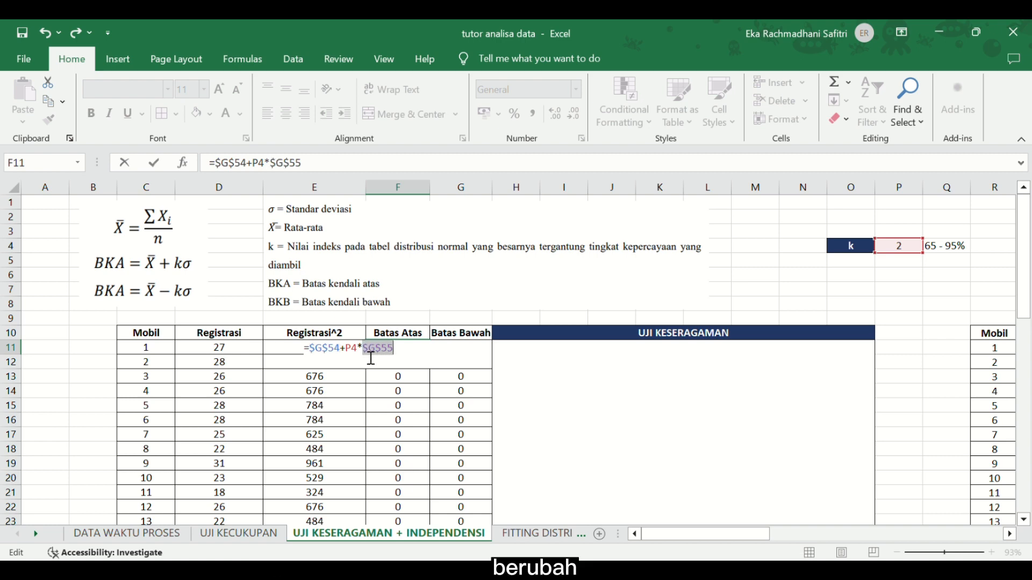
key(Return)
double_click(428, 354)
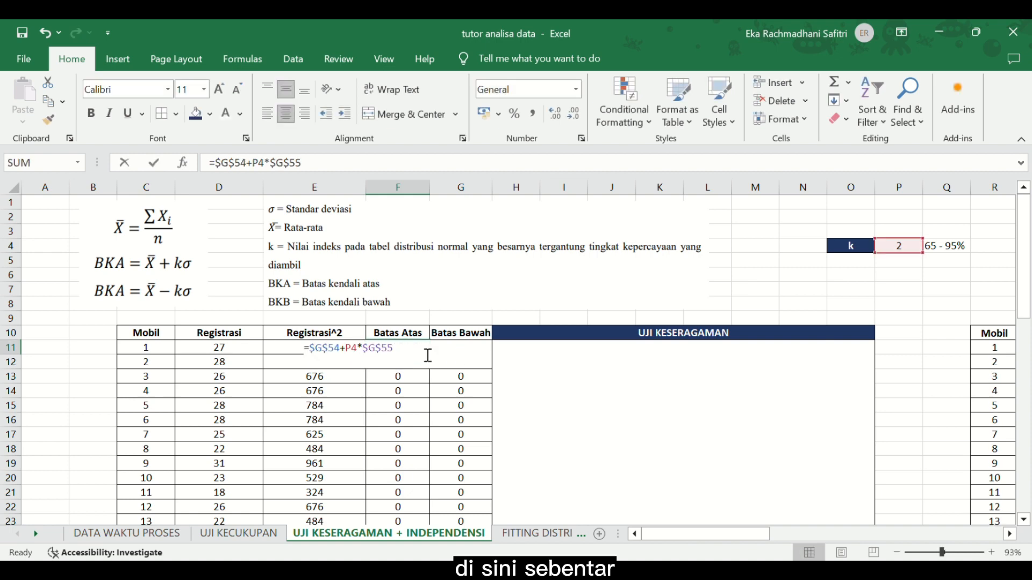
double_click(354, 360)
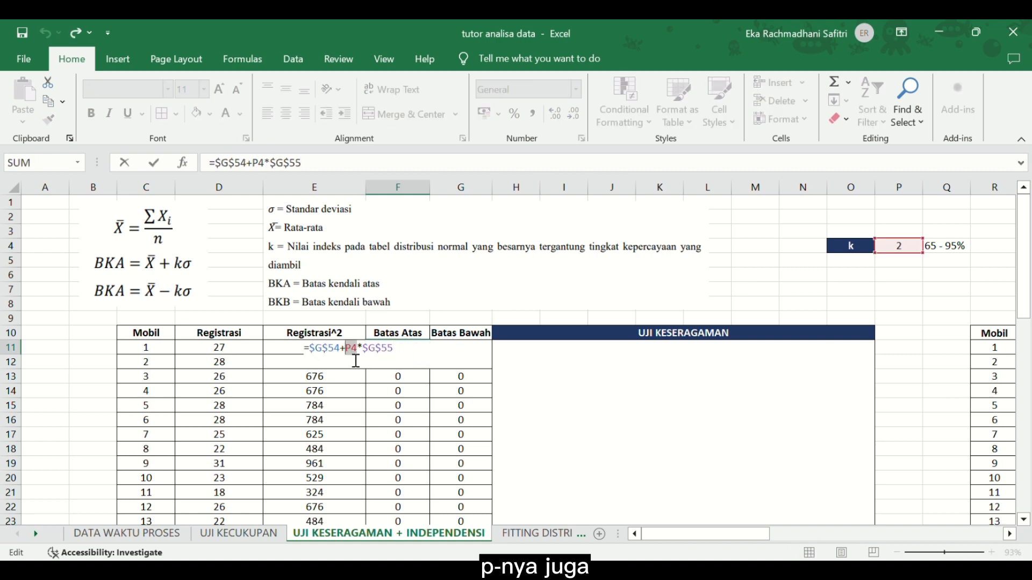
key(F4)
key(Return)
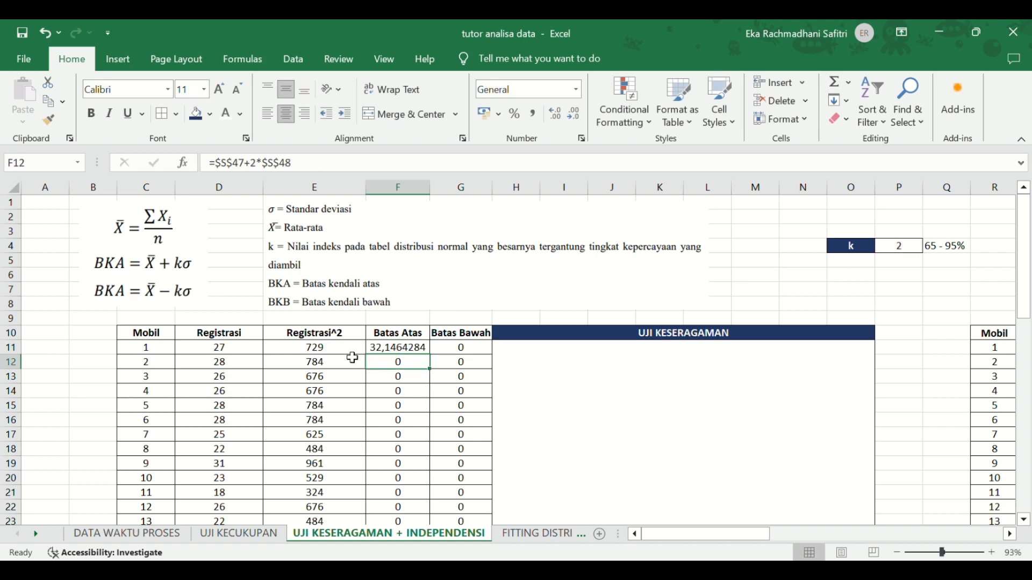
click(398, 347)
drag(430, 354, 428, 505)
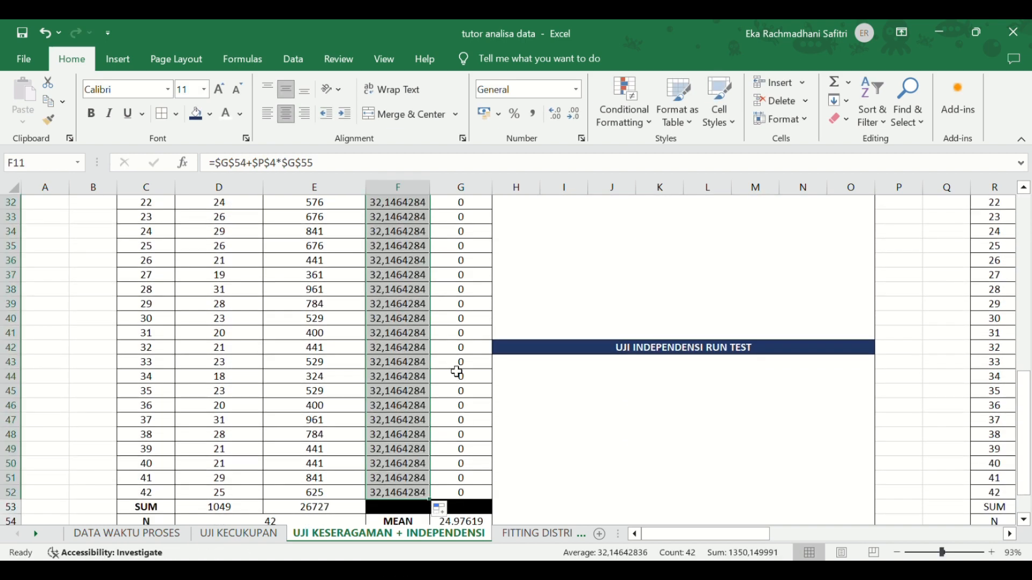
scroll(457, 372, up, 8)
scroll(457, 372, up, 1)
click(466, 261)
text(=)
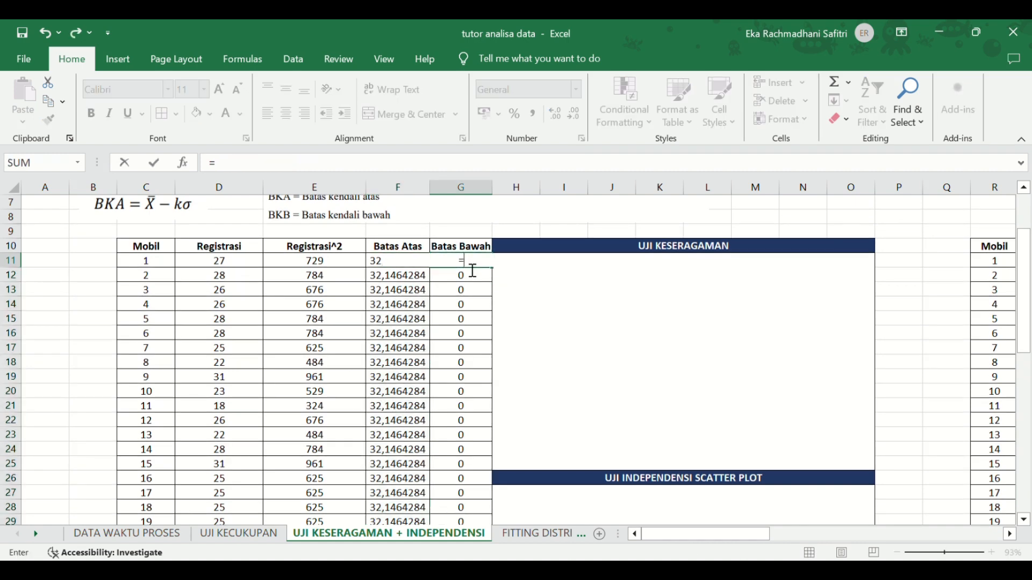
key(Escape)
click(476, 323)
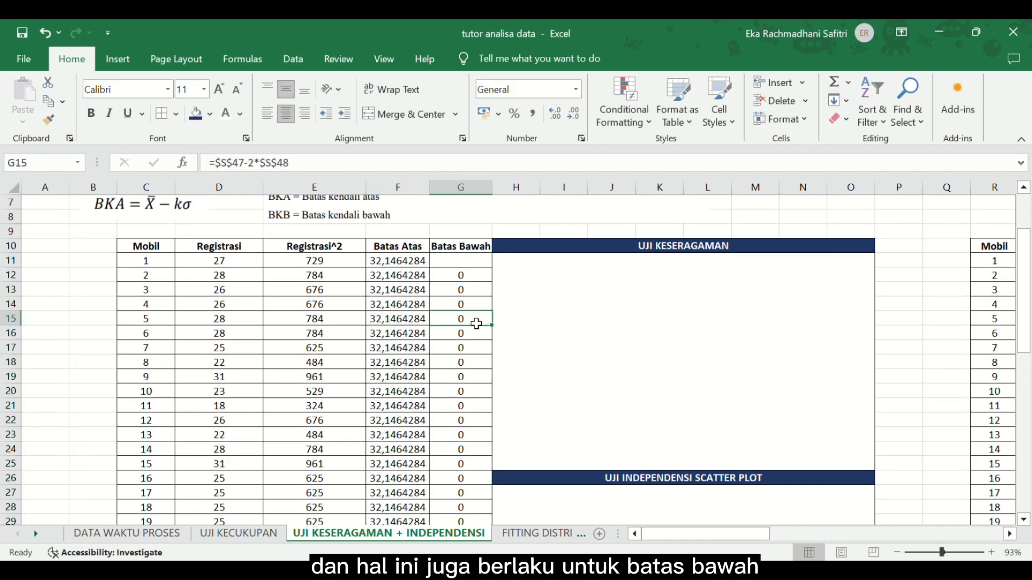
Copy the Batas Atas formula text from F11 into the first Batas Bawah cell, G11
click(417, 264)
drag(314, 162, 209, 162)
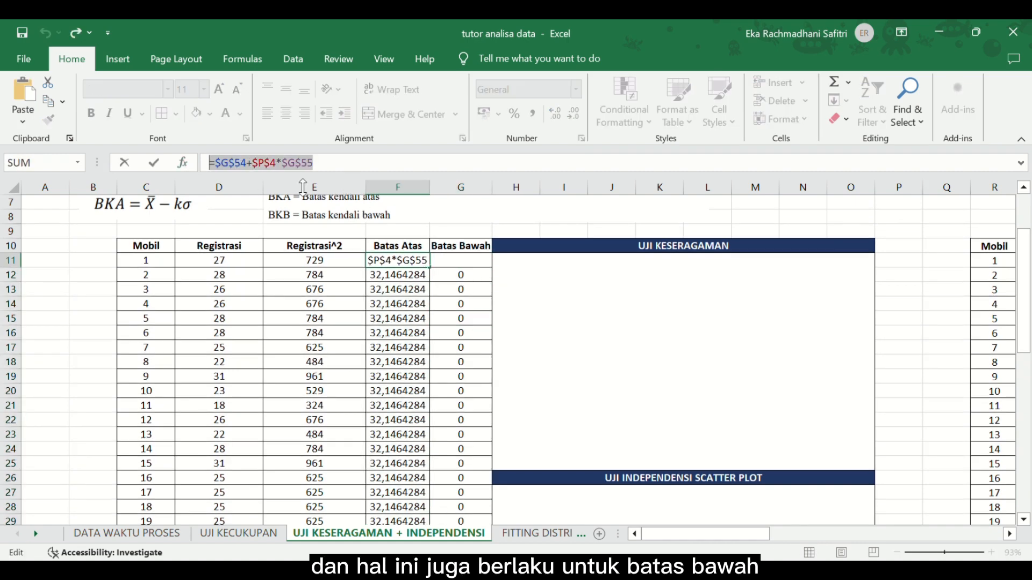
click(341, 169)
key(Return)
click(451, 261)
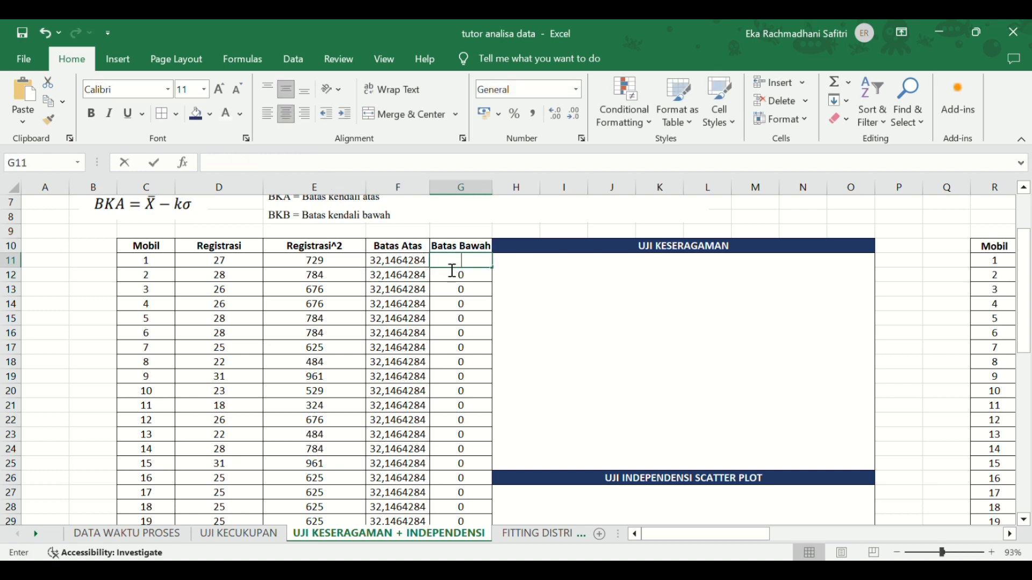
click(378, 171)
key(ctrl+v)
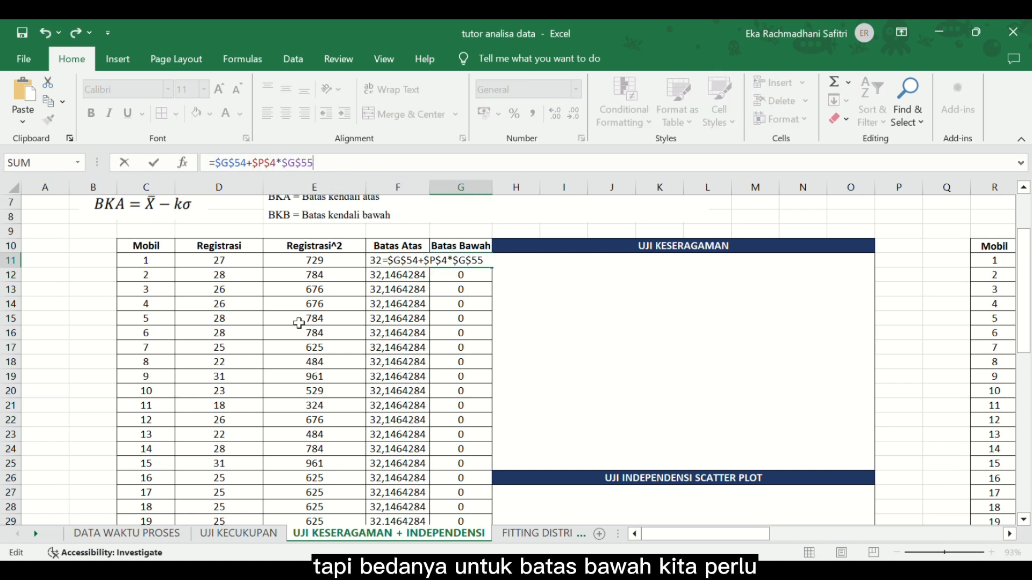
Change the plus in G11 to a minus, =$G$54 - $P$4*$G$55, and fill the Batas Bawah column down through G52
scroll(299, 323, up, 2)
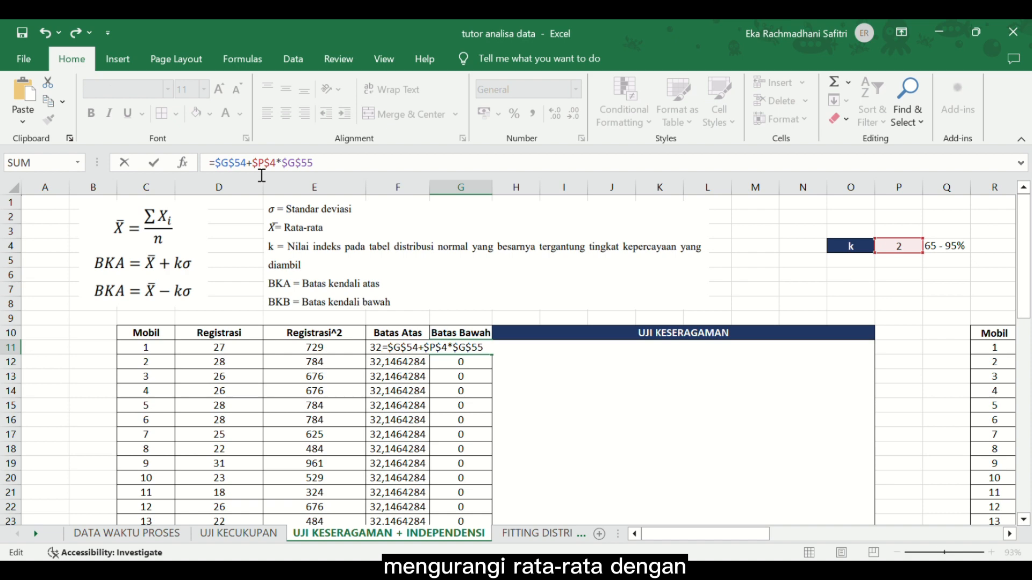
key(Delete)
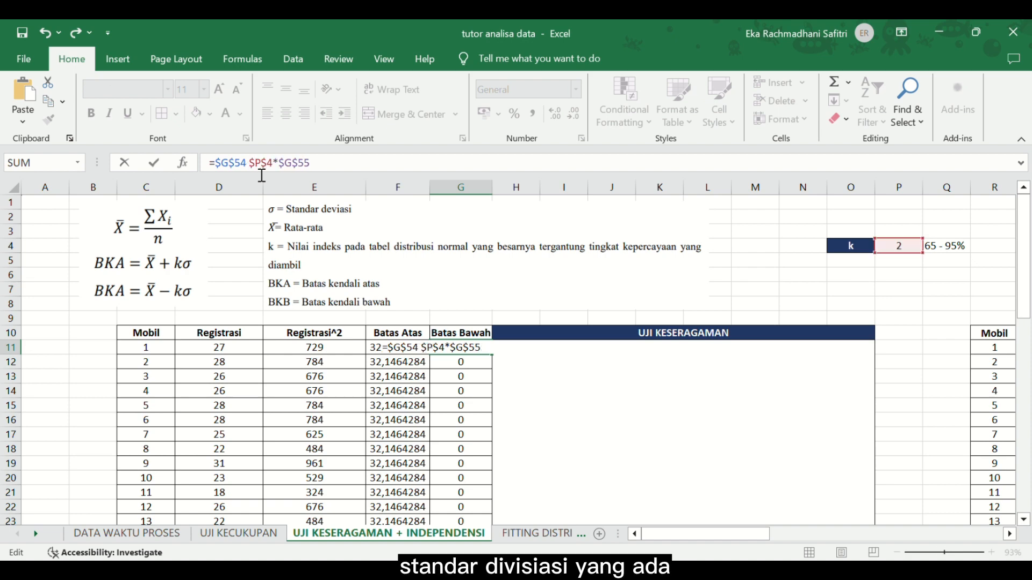
text(-)
key(Return)
key(Page_Down)
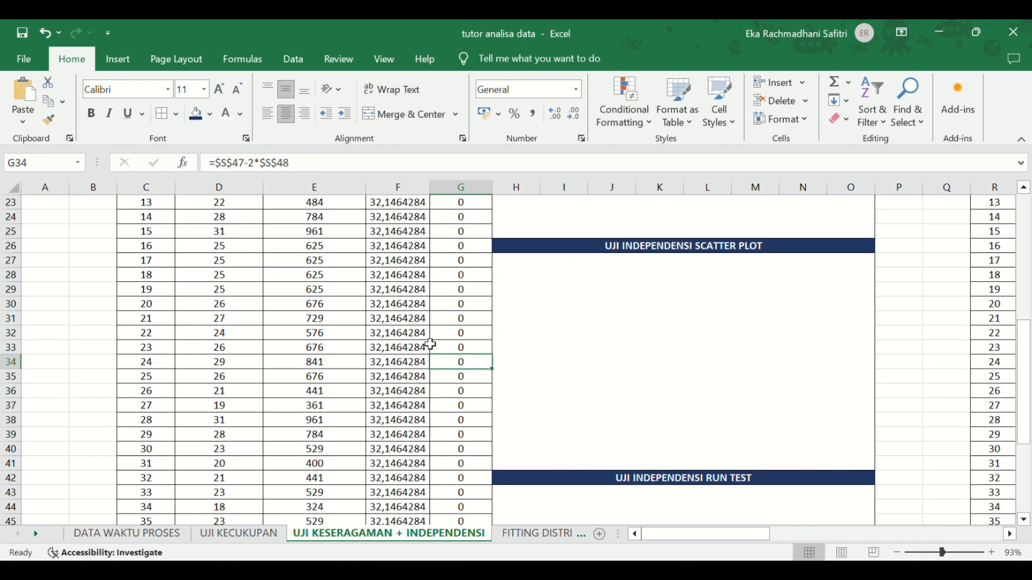
key(Page_Up)
drag(491, 329, 490, 501)
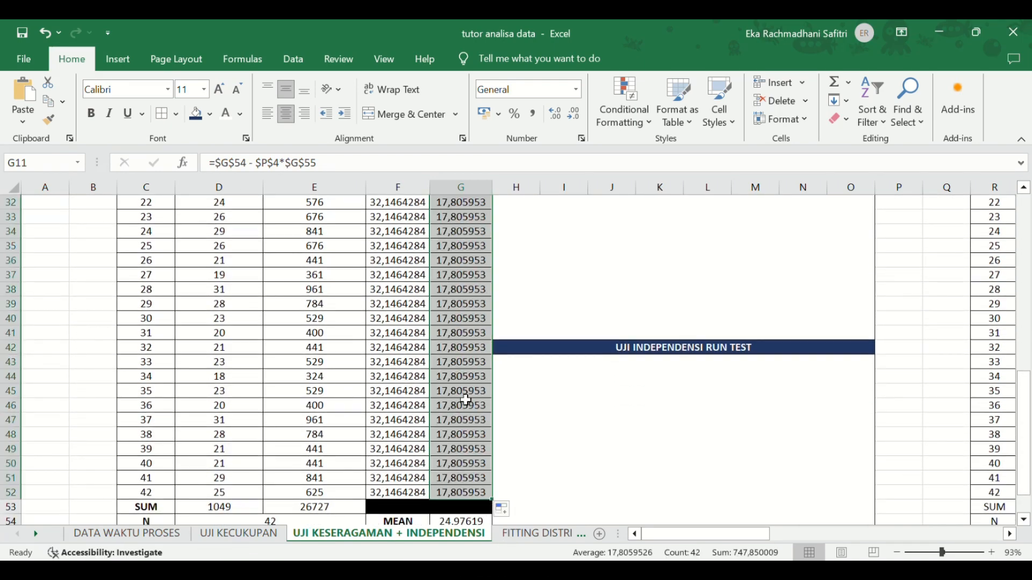
scroll(555, 344, up, 9)
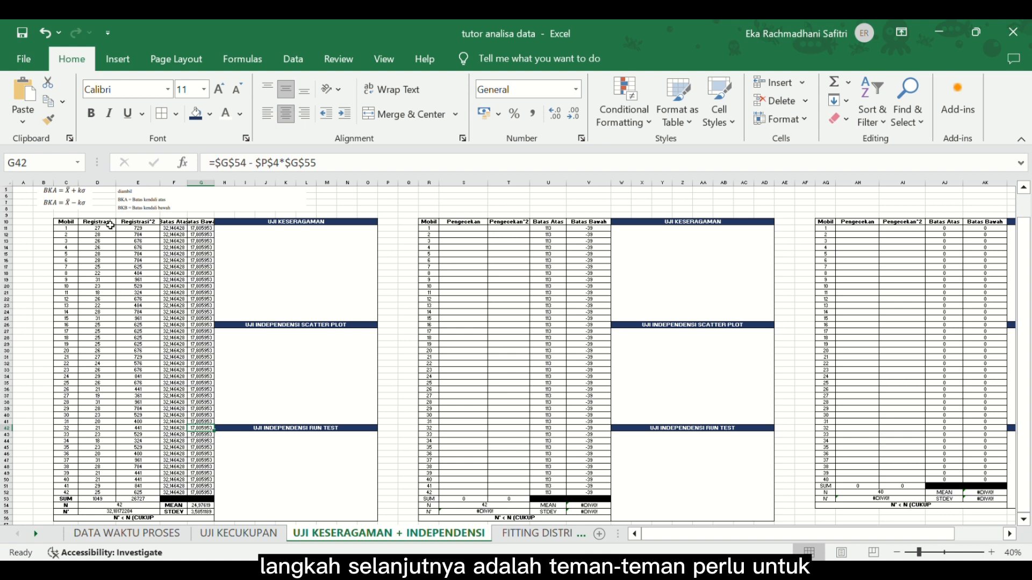
Insert a line chart with markers from the Registrasi, Batas Atas and Batas Bawah columns, rows 10 to 52 including the headers
drag(108, 221, 101, 286)
click(101, 286)
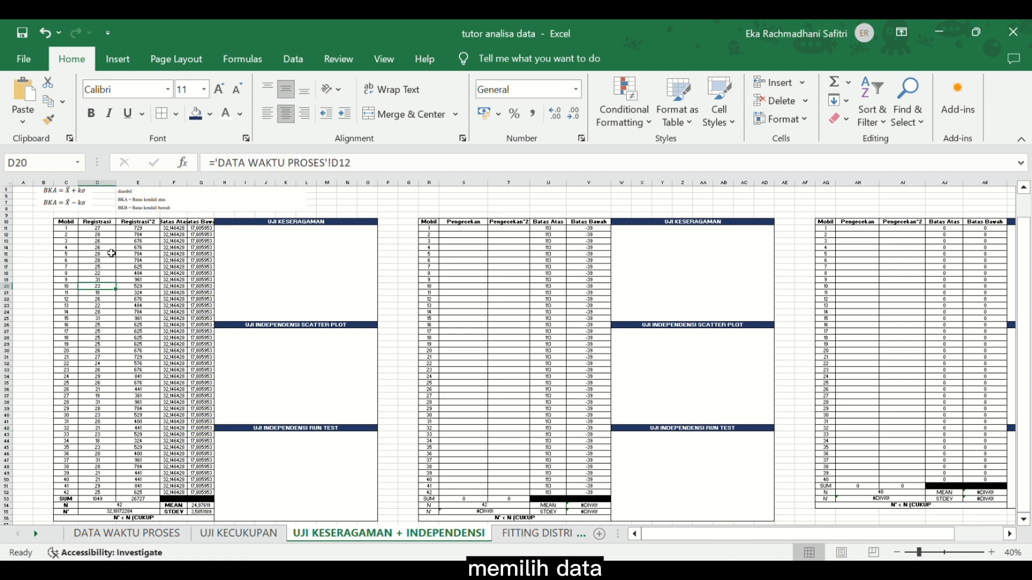
drag(107, 225, 99, 496)
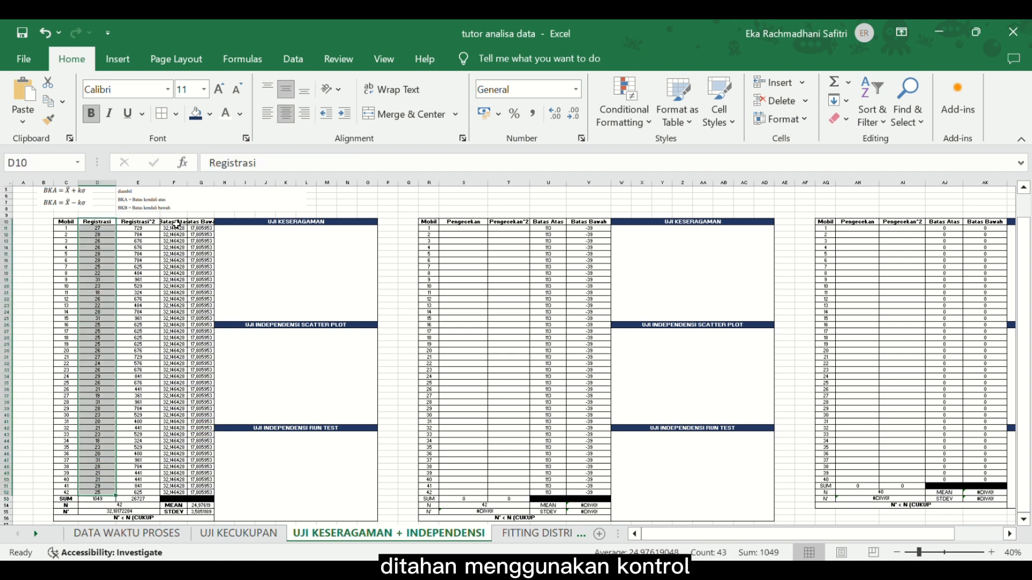
drag(177, 225, 206, 495)
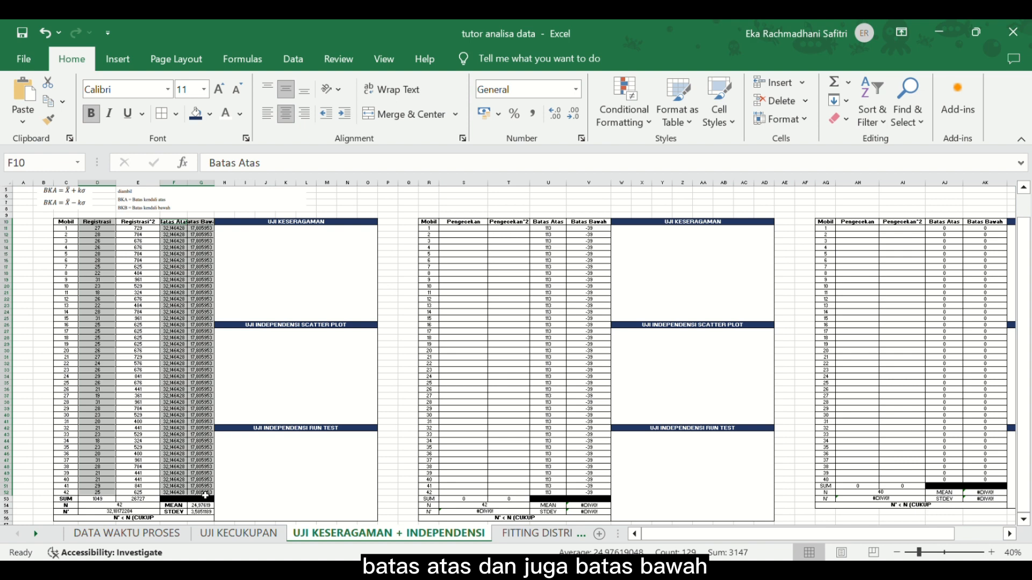
click(120, 62)
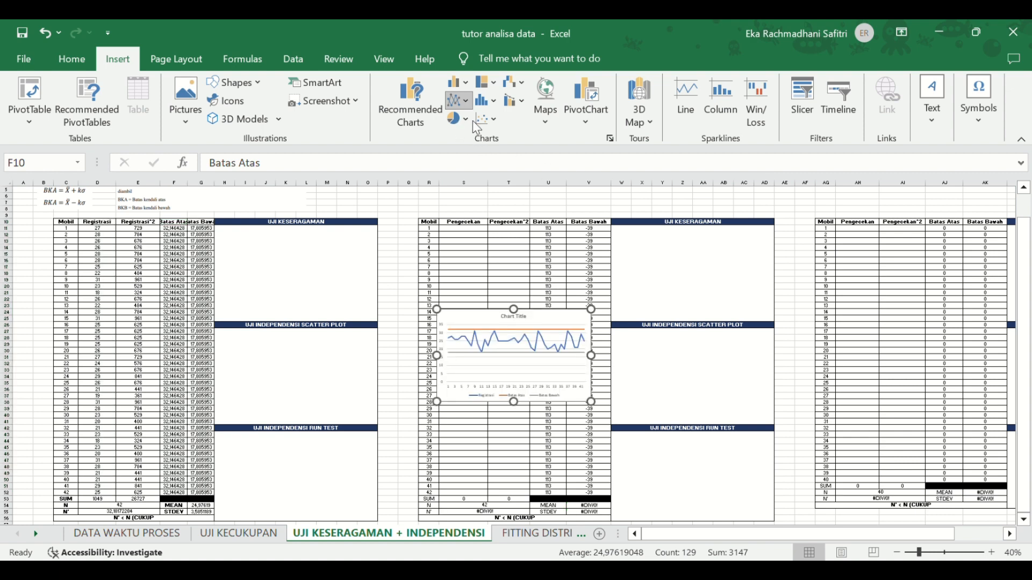
click(610, 157)
Move the chart into the first UJI KESERAGAMAN area beside the Registrasi table and resize it to fill that space
drag(473, 329, 260, 245)
scroll(259, 245, up, 5)
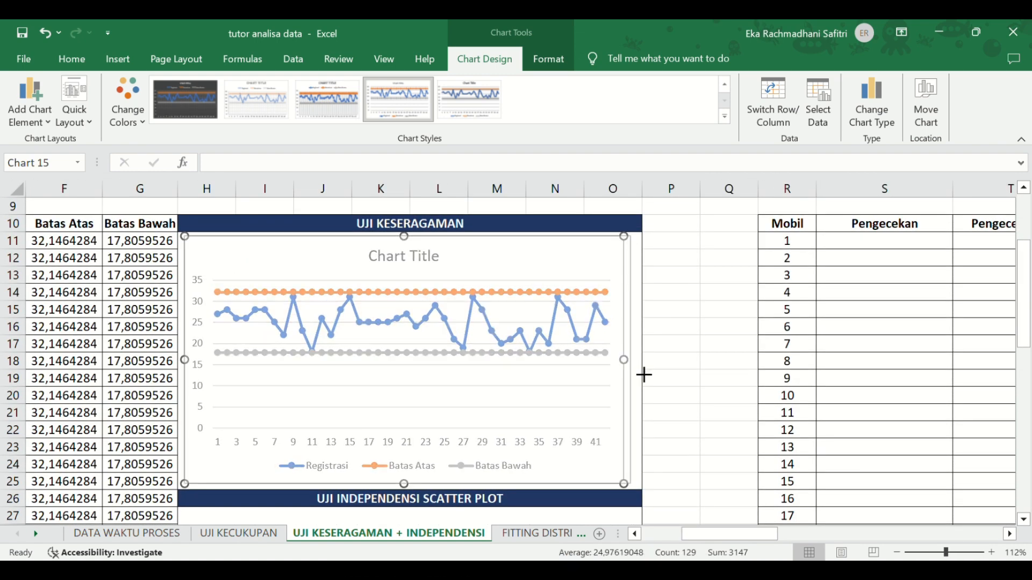
drag(645, 375, 653, 373)
Change the chart title to Registrasi
double_click(409, 257)
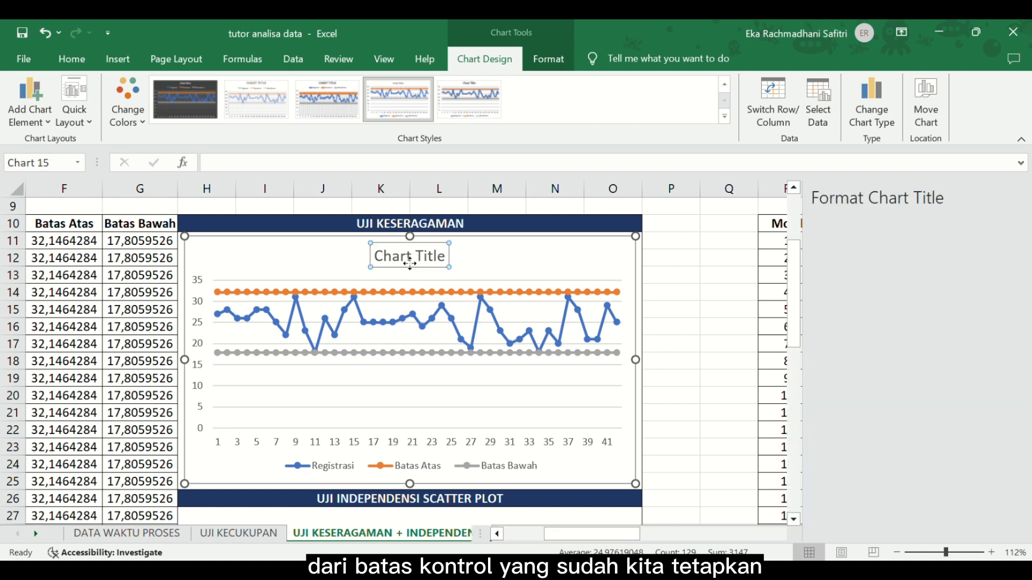
triple_click(422, 262)
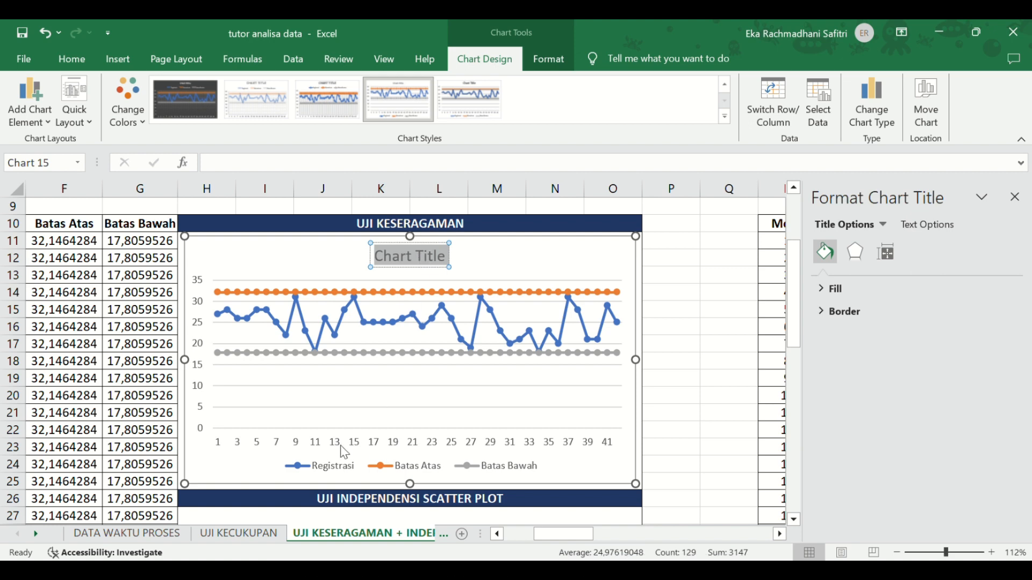
text(Registrasi)
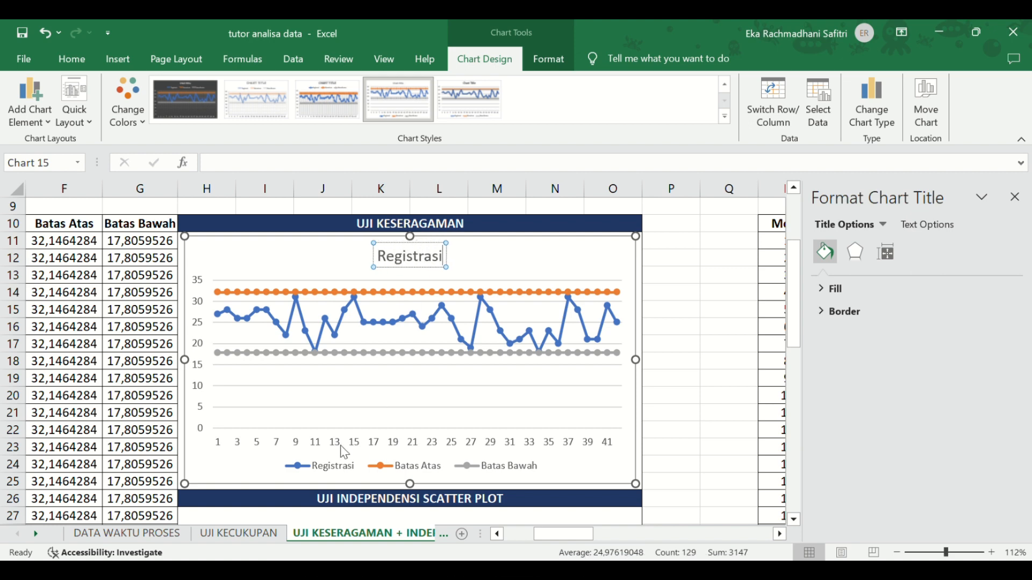
click(706, 431)
Link S11 to the first Pengecekan value with ='DATA WAKTU PROSES'!E3 and fill the Pengecekan column down through S52
ctrl+scroll(707, 433, down, 4)
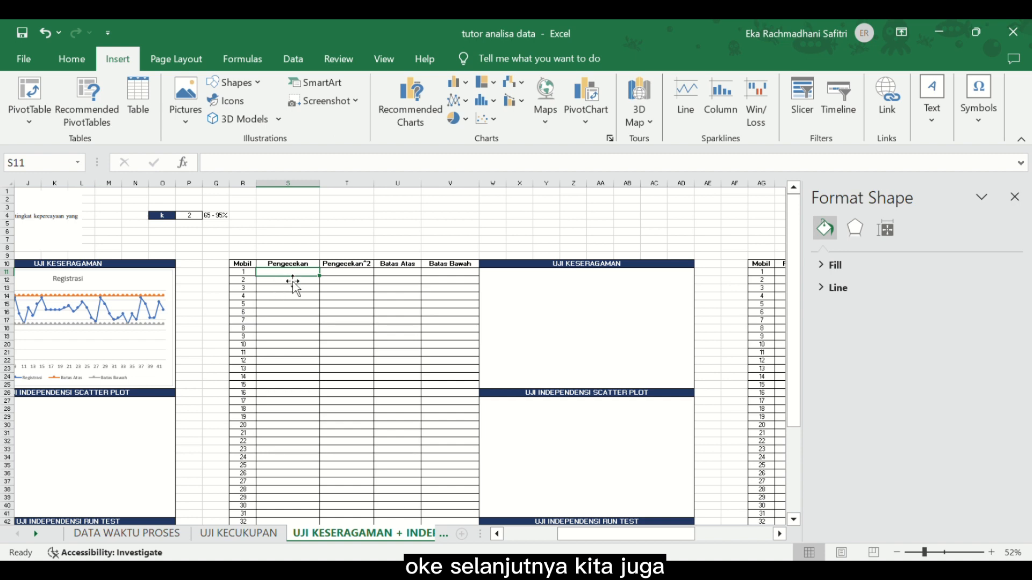
text(=)
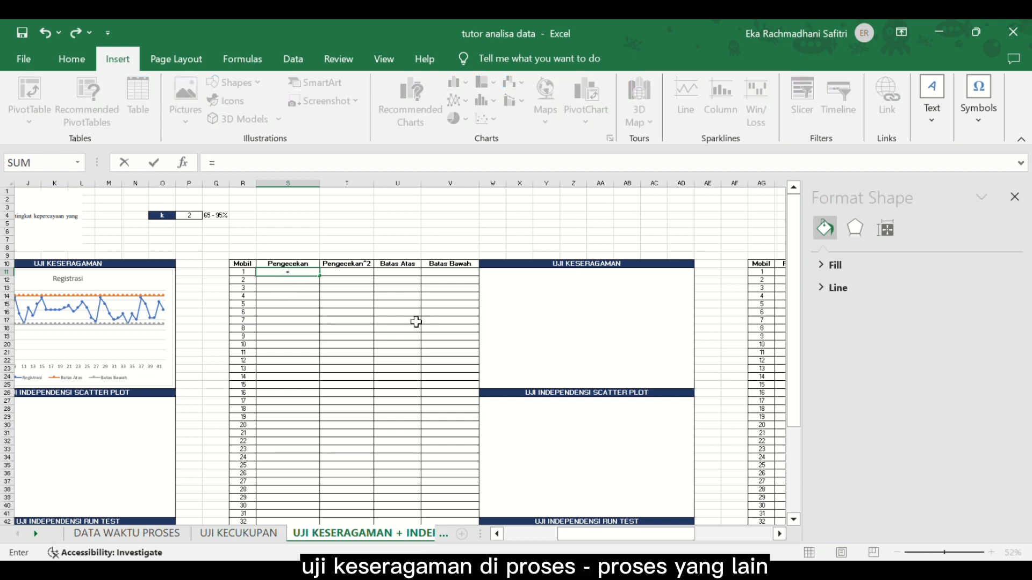
click(94, 535)
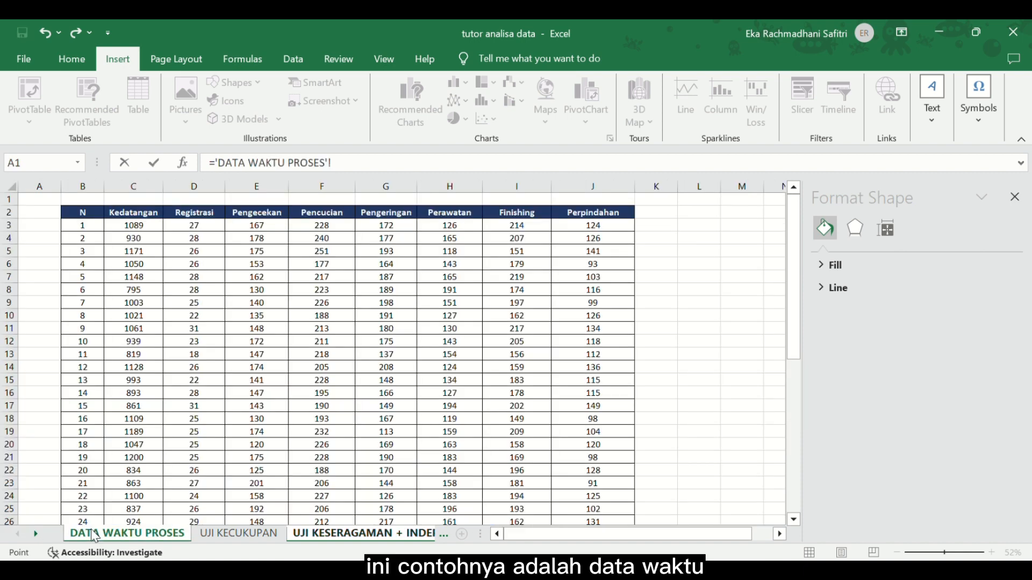
click(258, 232)
key(Return)
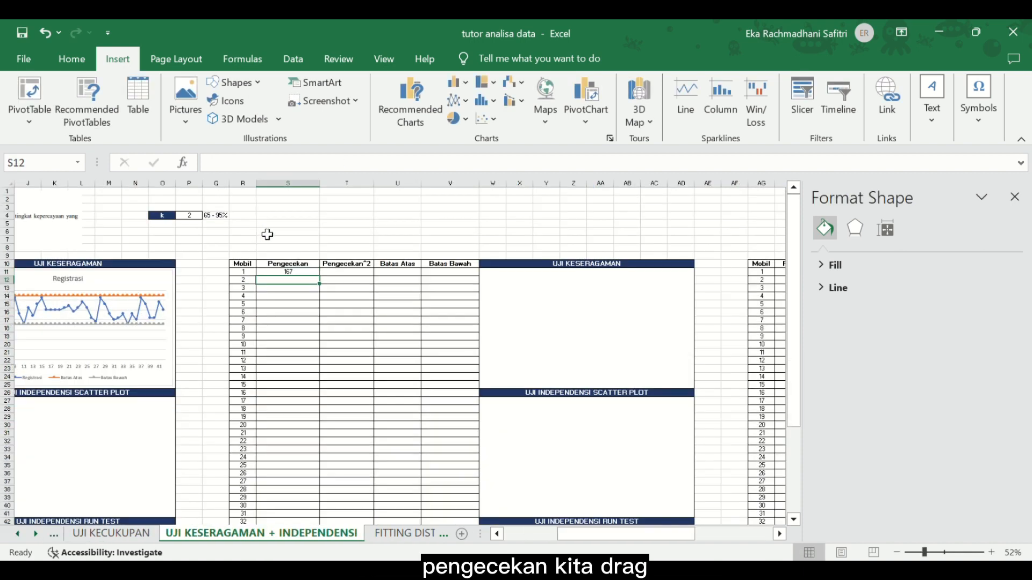
click(312, 273)
drag(320, 284, 313, 514)
Square the first Pengecekan value in T11 with =S11^2 and fill the Pengecekan^2 column down through T52
scroll(359, 322, up, 4)
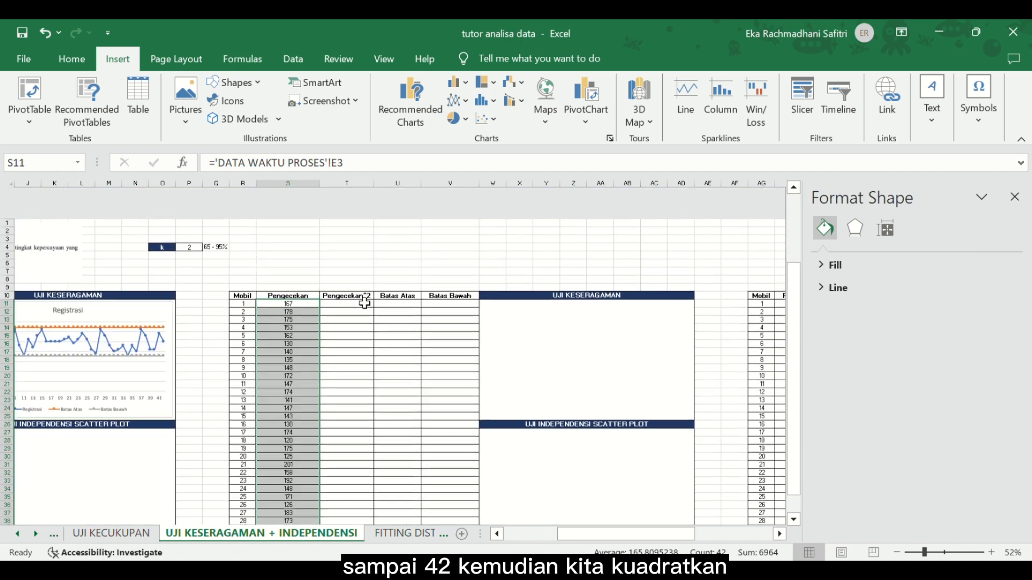
click(357, 272)
text(=)
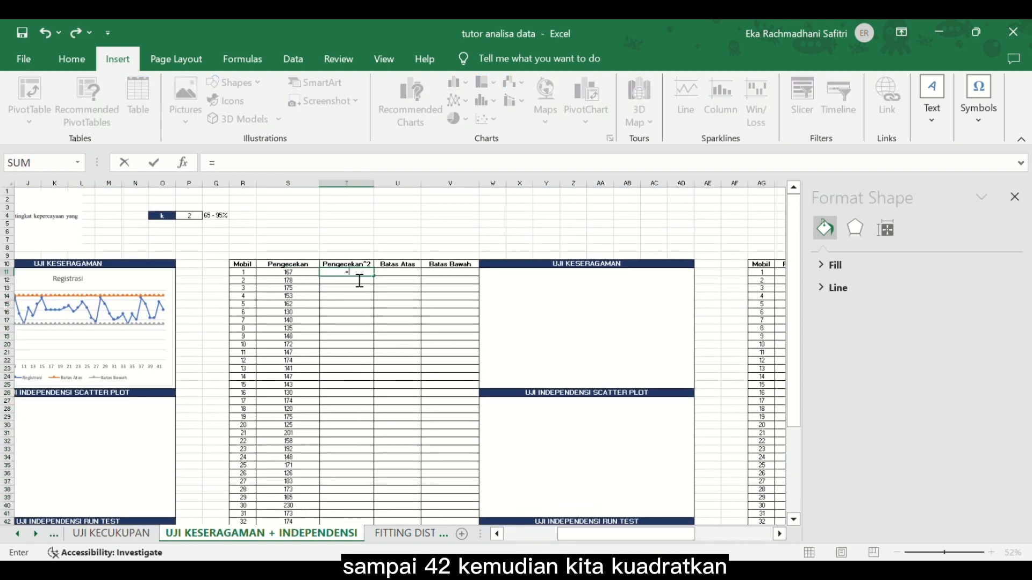
click(295, 276)
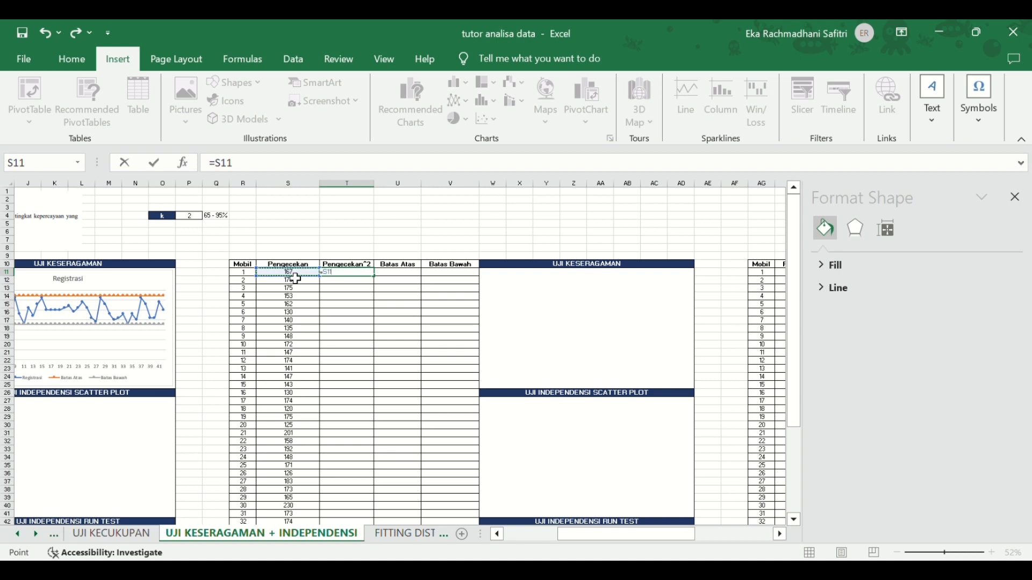
text(^2)
key(Return)
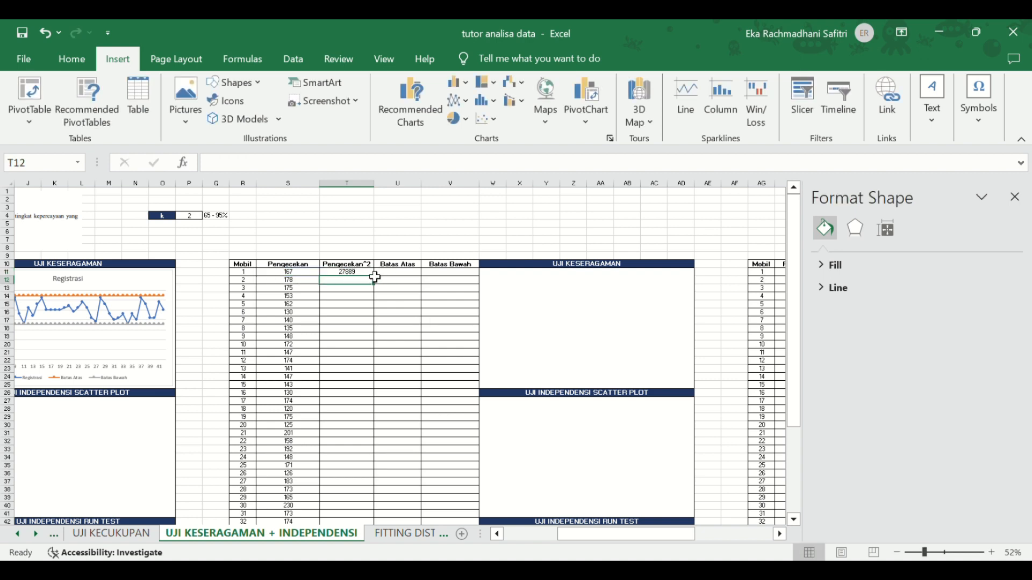
click(375, 277)
drag(375, 276, 368, 502)
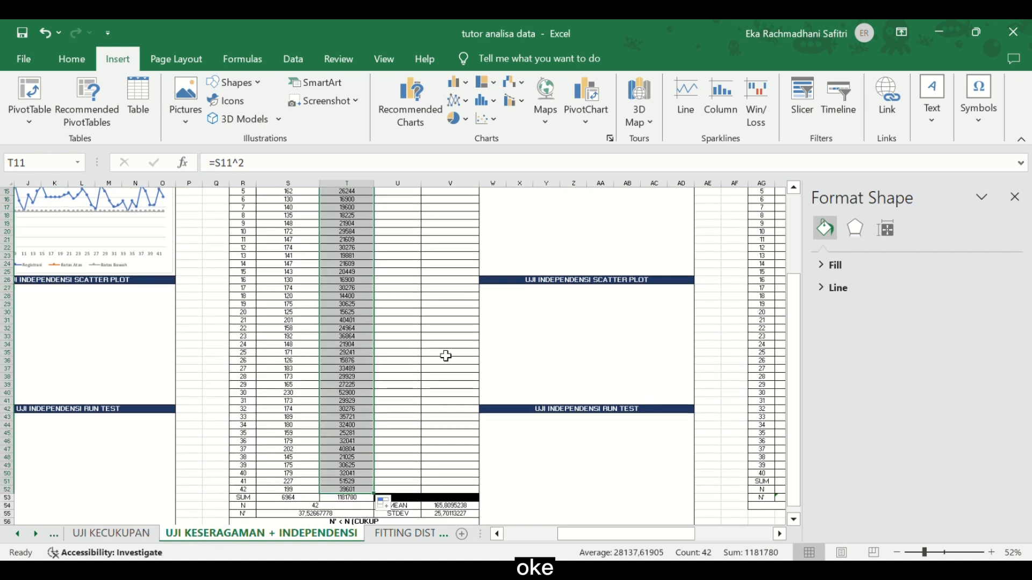
Build the Pengecekan Batas Atas formula in U11 as the mean plus k times the standard deviation, =V54 + P4*V55
scroll(424, 320, up, 5)
click(411, 277)
text(=)
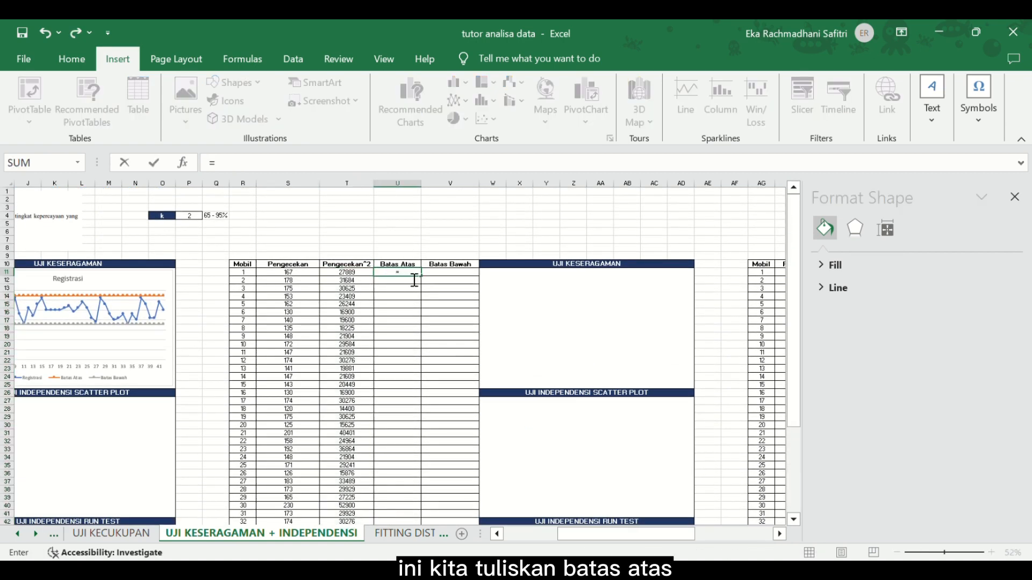
scroll(331, 401, down, 14)
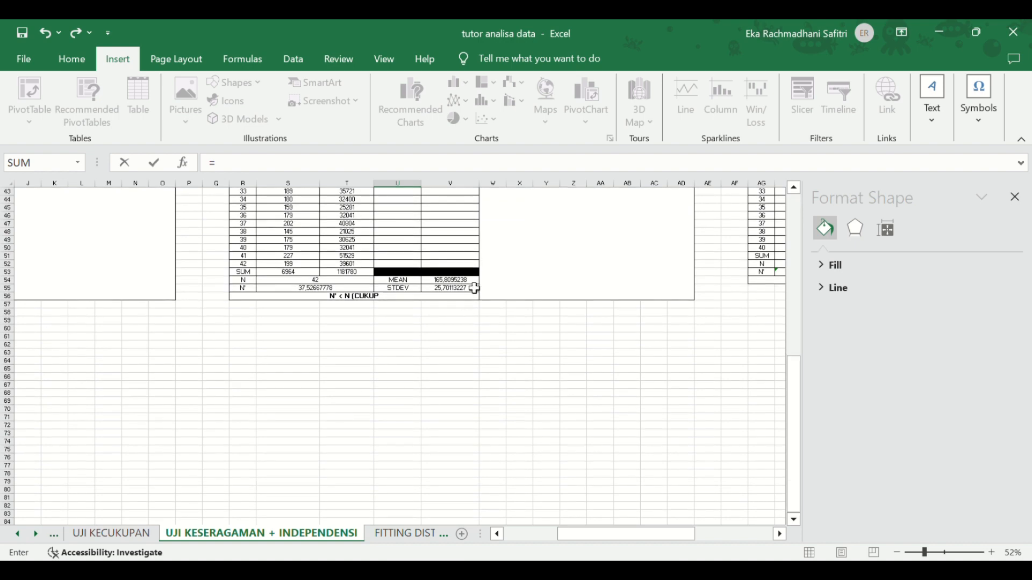
click(472, 280)
scroll(309, 258, up, 14)
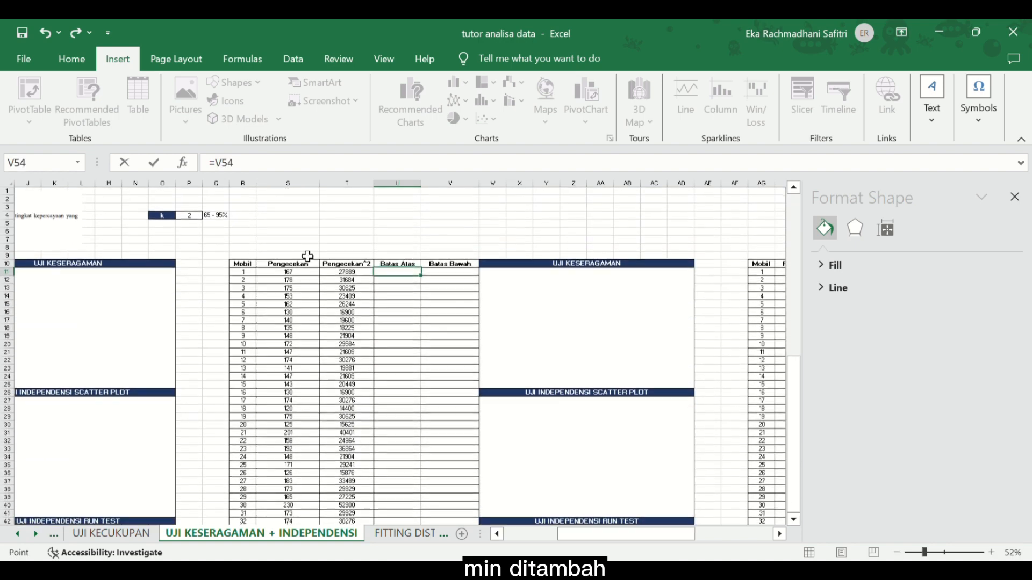
text(+)
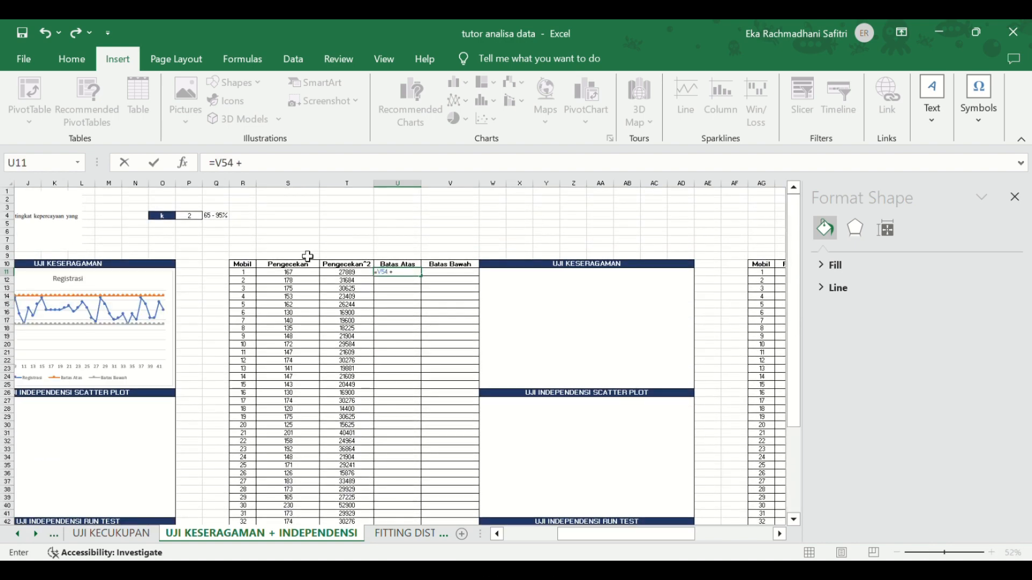
click(196, 217)
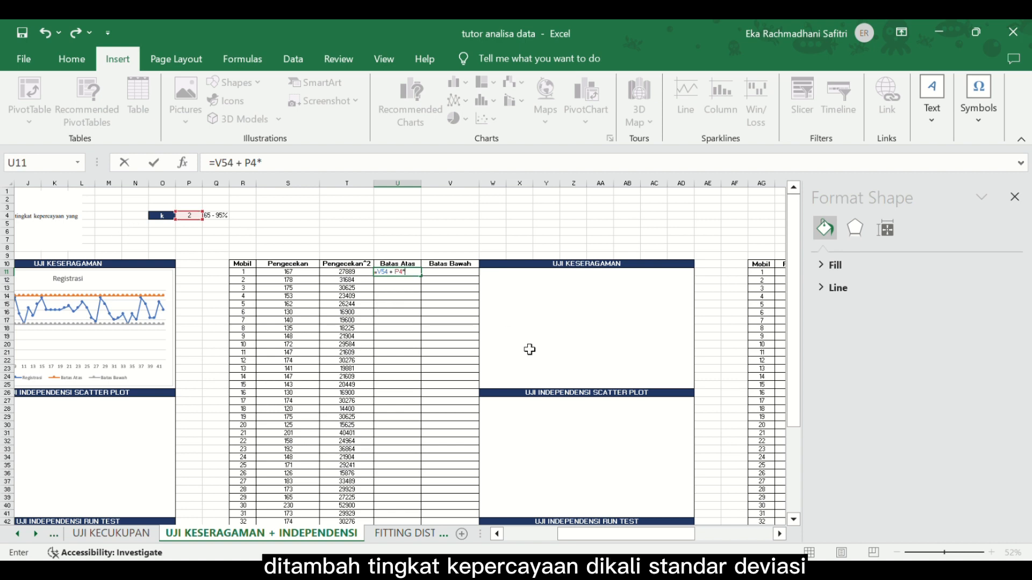
scroll(529, 349, down, 15)
click(464, 275)
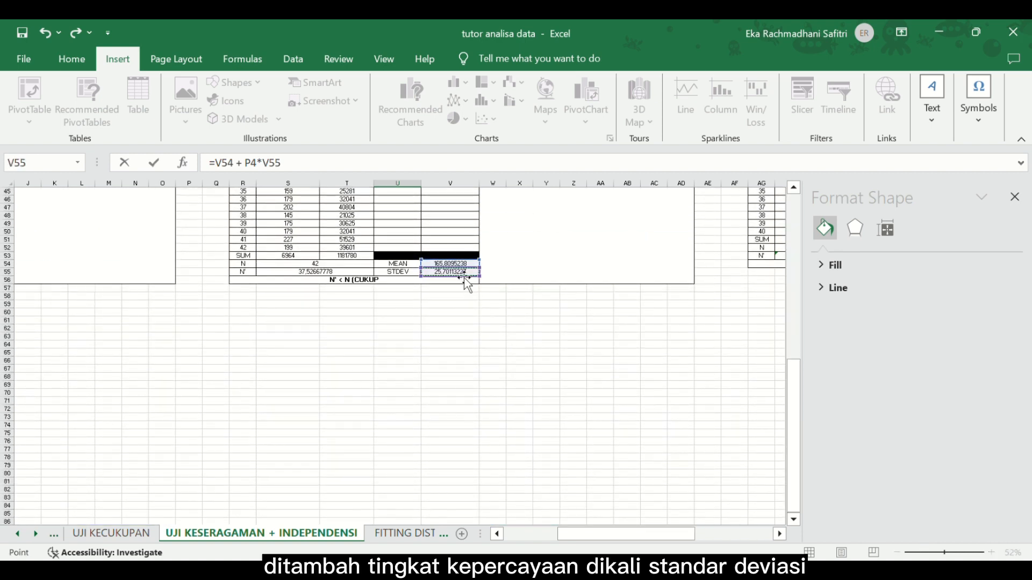
scroll(404, 343, up, 15)
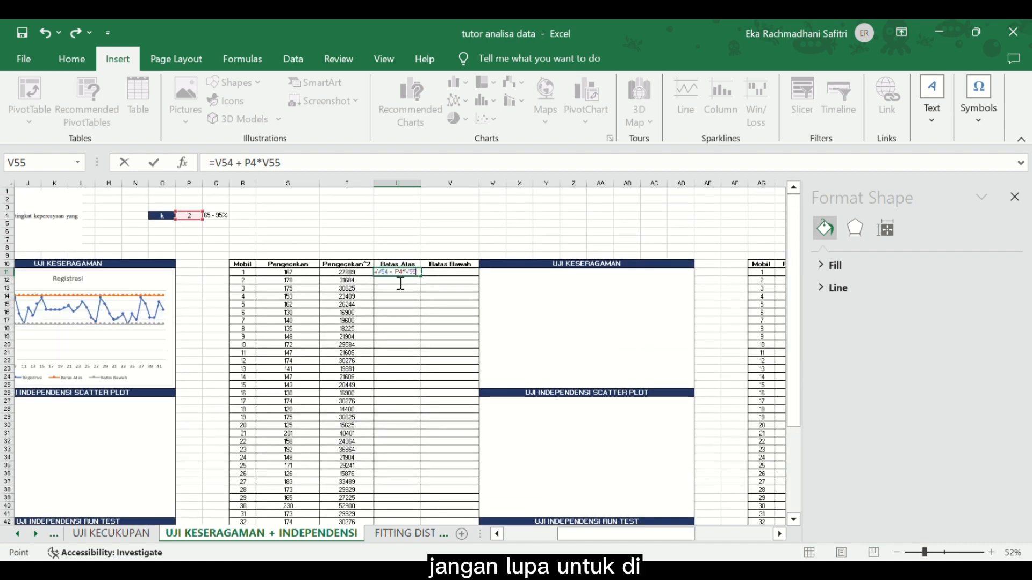
Make the U11 references absolute as =$V$54 + $P$4*$V$55 and fill the Batas Atas column down through U52
key(F2)
double_click(223, 171)
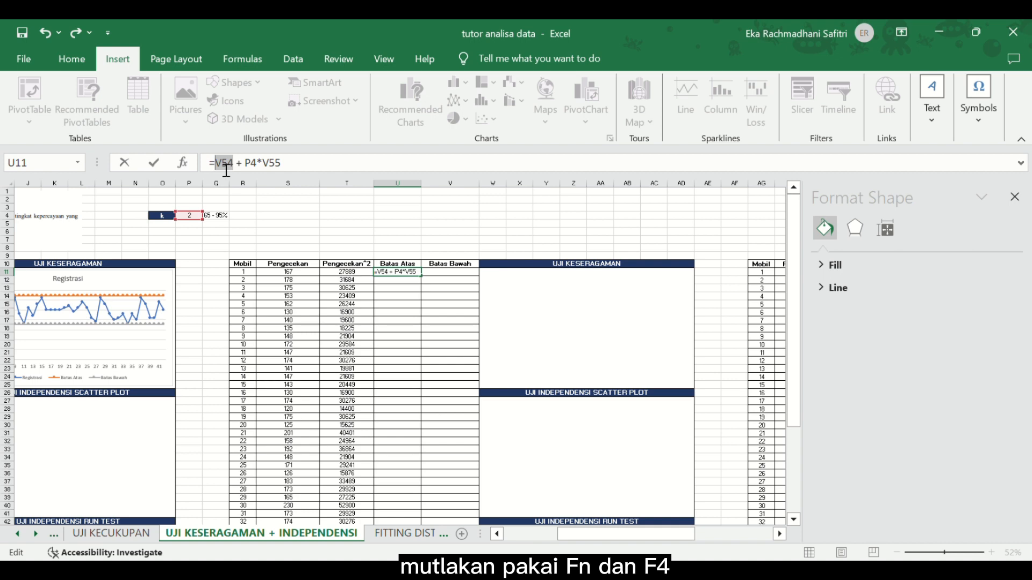
key(F4)
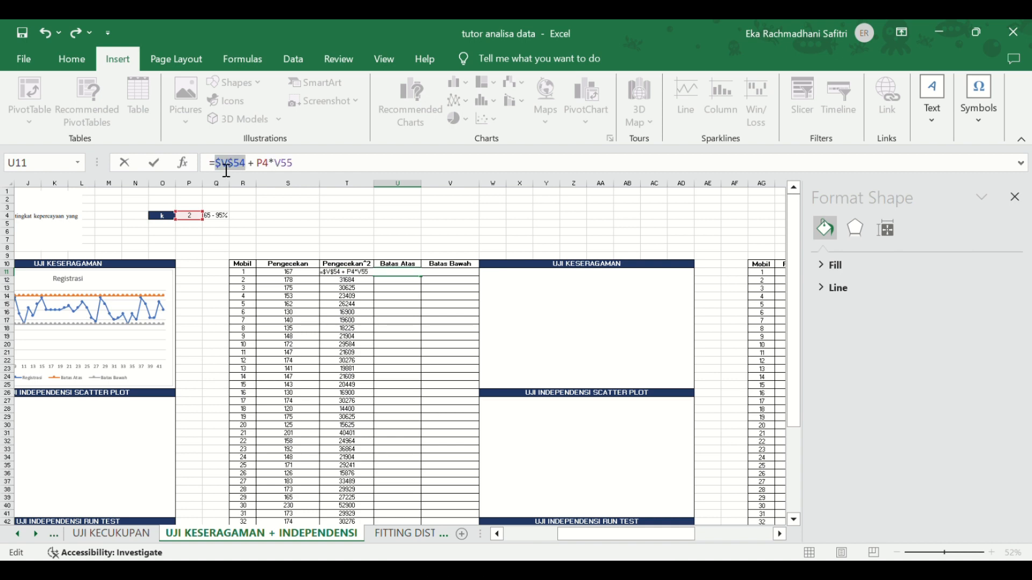
double_click(262, 171)
key(F4)
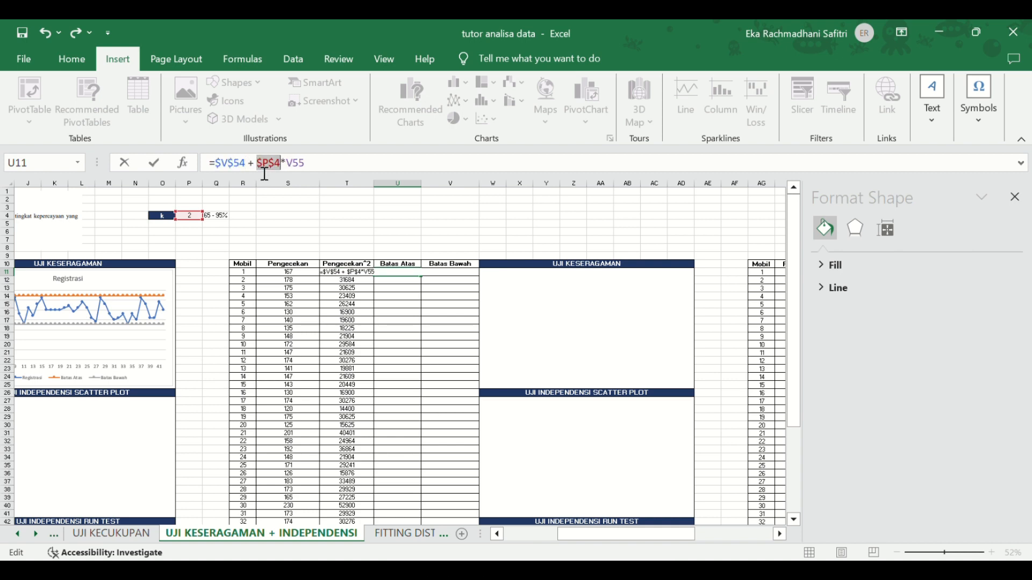
click(333, 173)
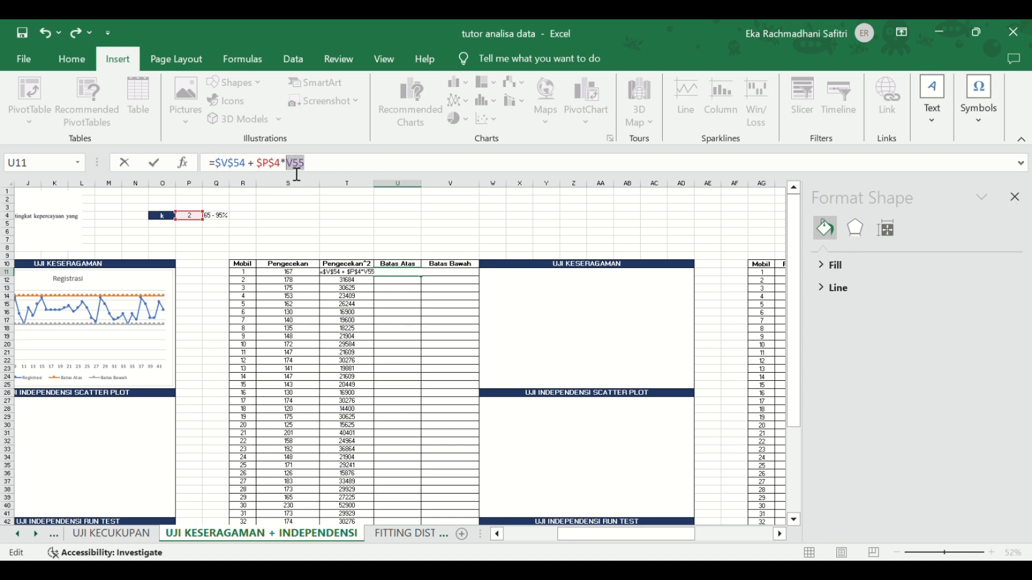
key(F4)
key(Return)
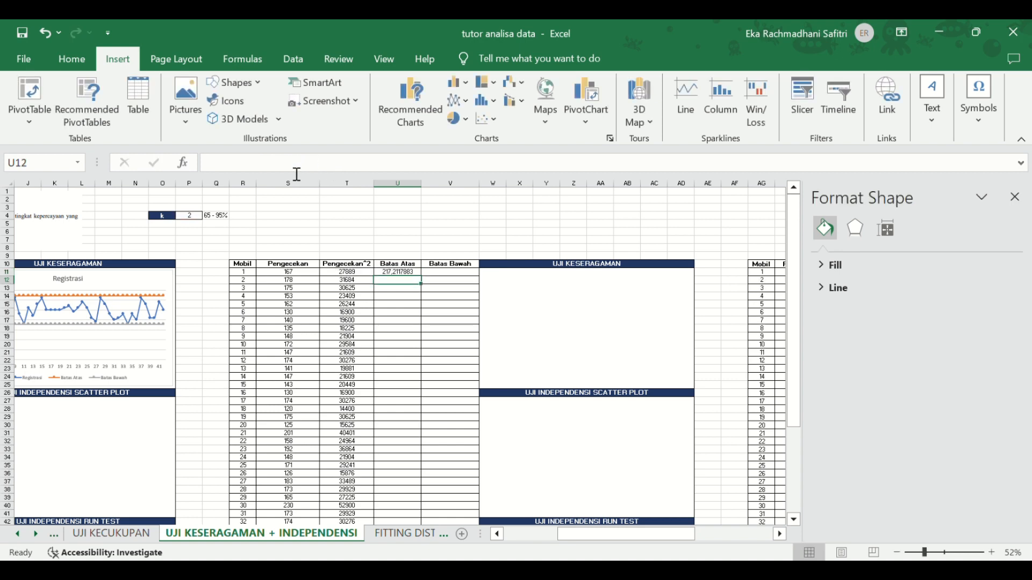
click(397, 272)
drag(426, 283, 412, 499)
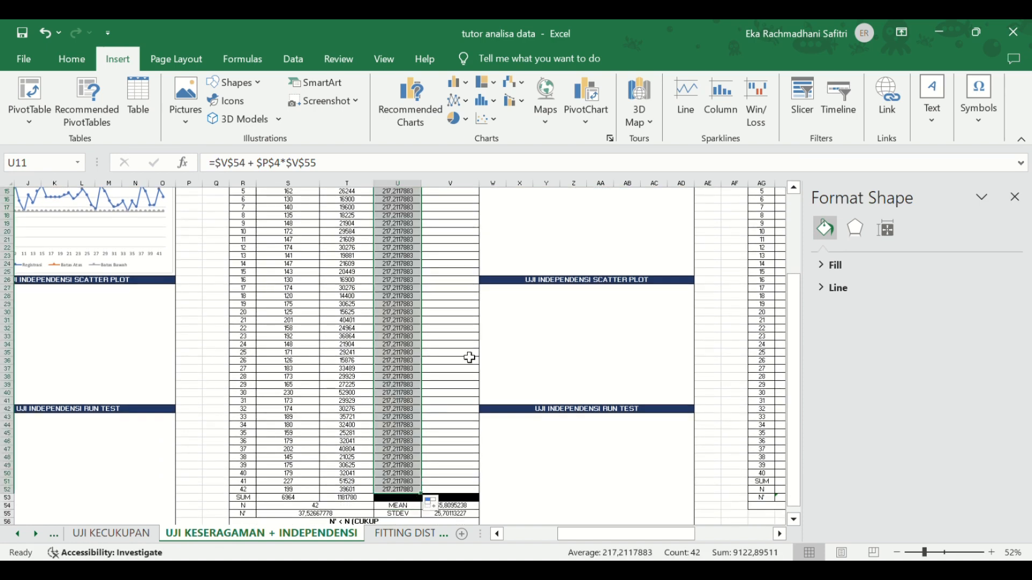
Copy the Batas Atas formula text from U11 into V11 and change its plus to a minus, =$V$54 - $P$4*$V$55
scroll(468, 357, up, 5)
click(460, 274)
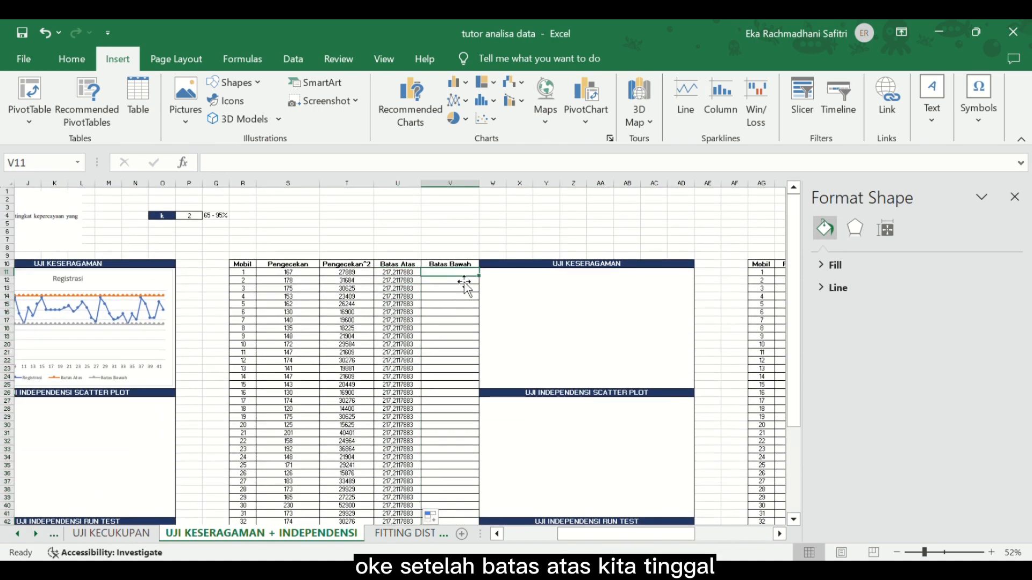
click(415, 276)
click(329, 165)
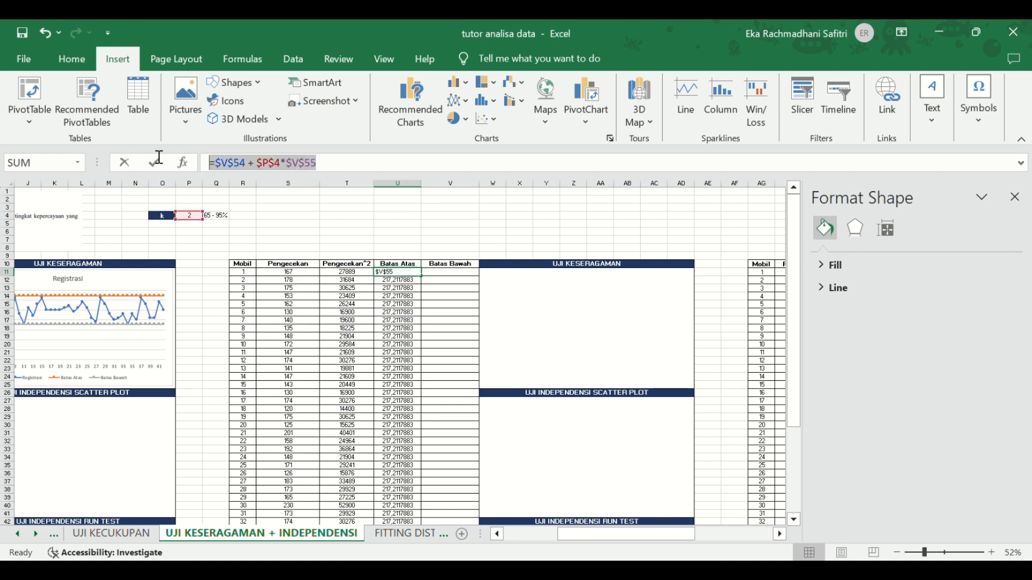
key(Escape)
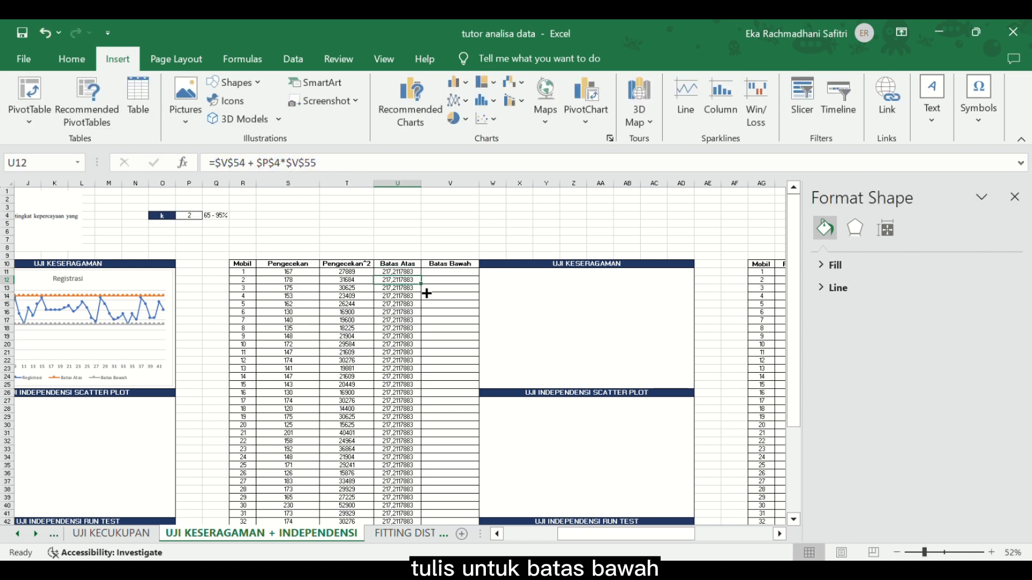
click(466, 273)
click(371, 175)
text(=$V$54 + $P$4*$V$55)
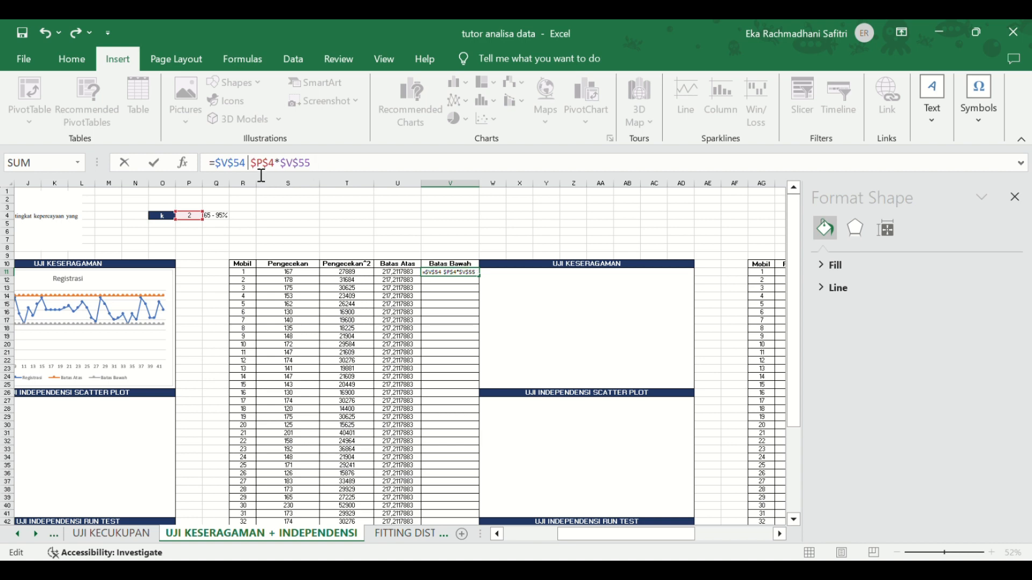
key(Return)
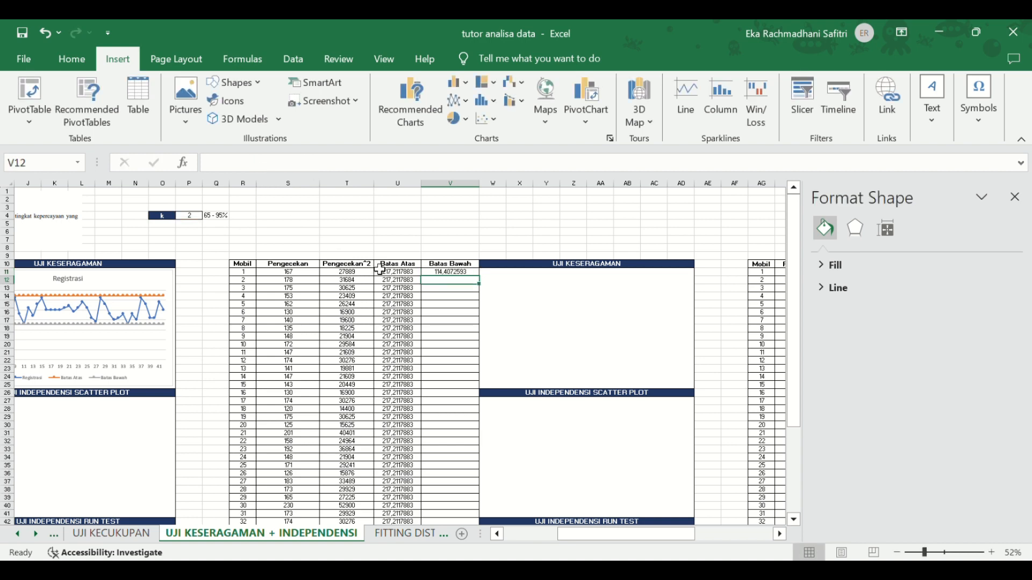
Fill the Pengecekan Batas Bawah formula from V11 down through V52
click(462, 273)
drag(479, 276, 478, 519)
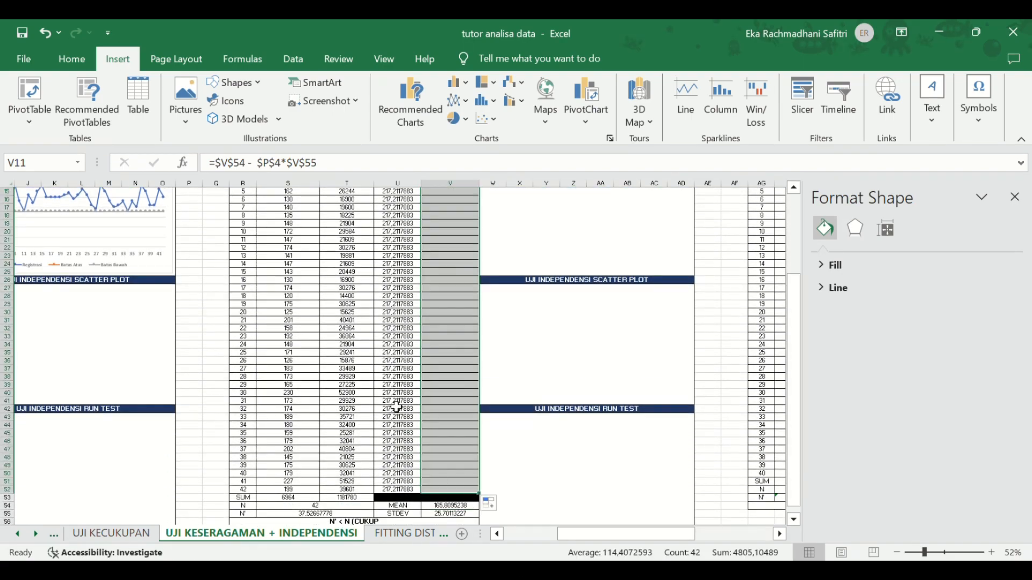
scroll(396, 407, up, 2)
scroll(396, 407, up, 2)
Insert a line chart with markers from the Pengecekan, Batas Atas and Batas Bawah columns, S10:S52 and U10:V52, headers included
ctrl+scroll(396, 407, down, 2)
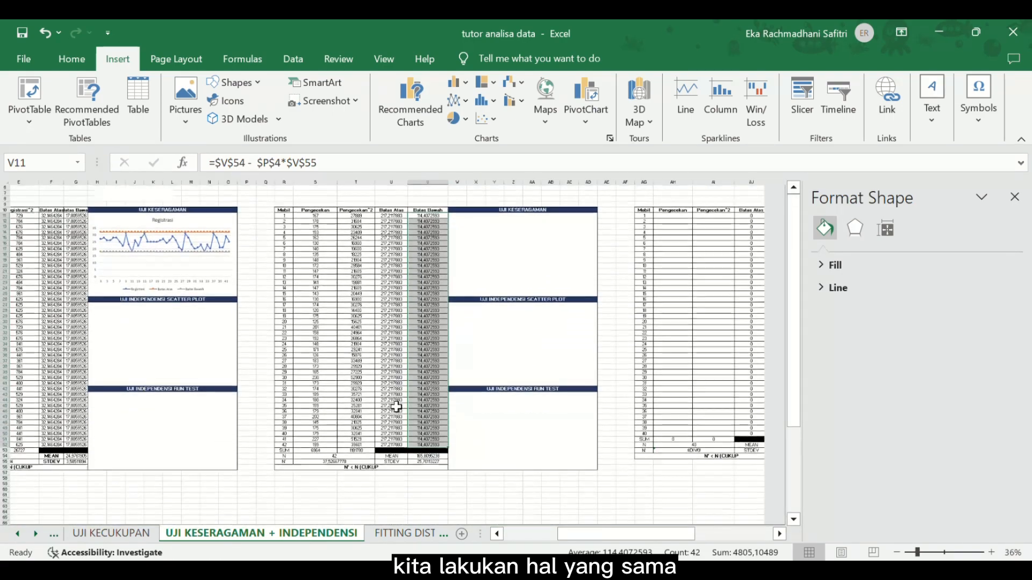
click(343, 325)
drag(335, 226, 348, 455)
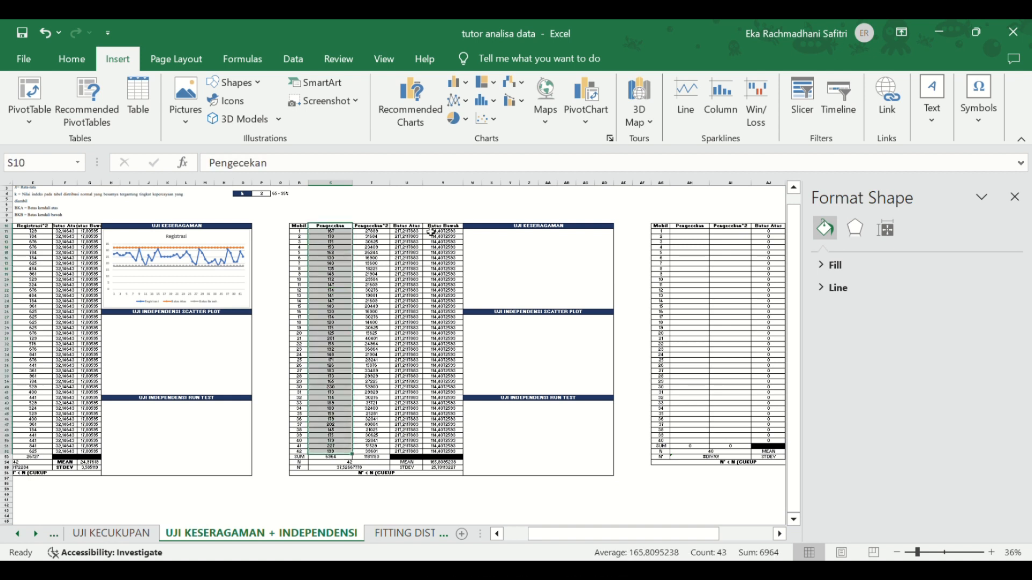
drag(417, 228, 443, 456)
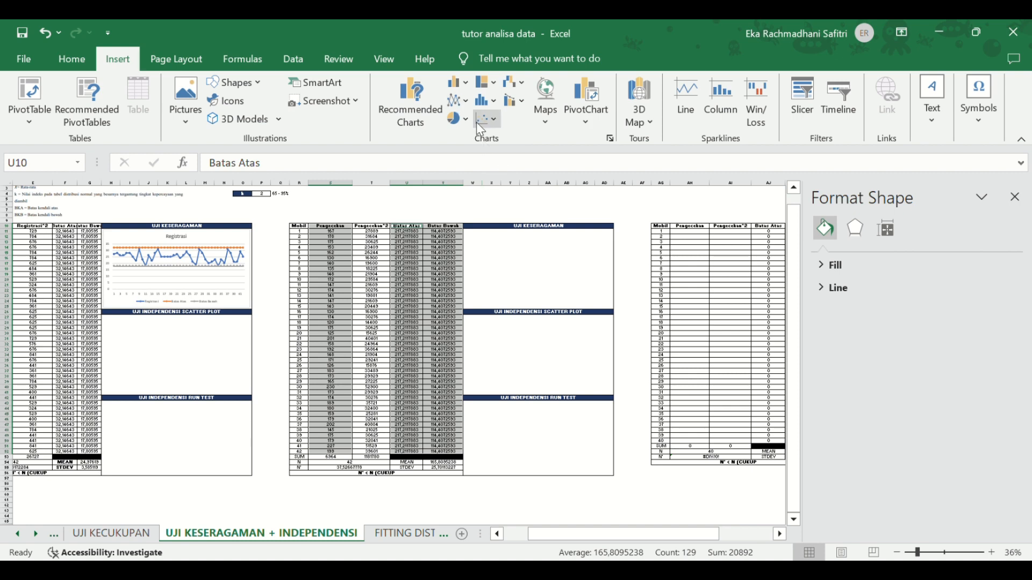
click(466, 108)
click(600, 163)
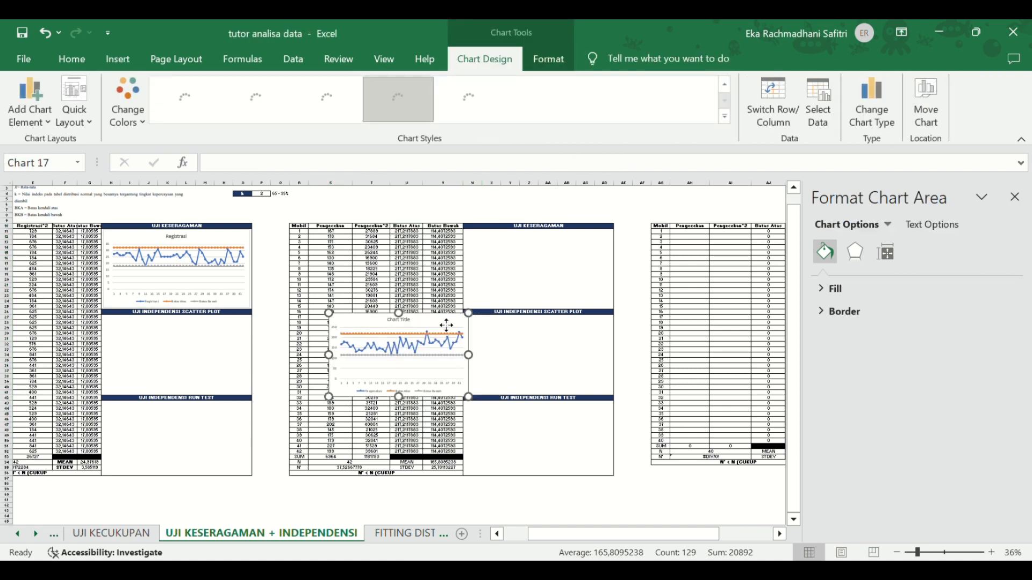
Place the new chart in the UJI KESERAGAMAN area beside the Pengecekan table and size it to fit
drag(445, 324, 584, 242)
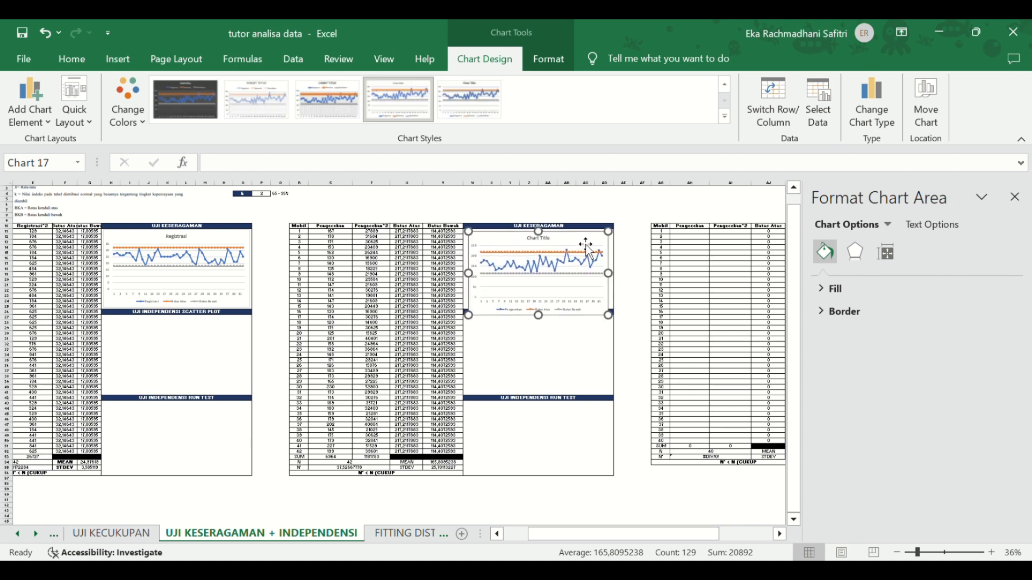
drag(617, 320, 611, 312)
click(543, 360)
Examine the Pengecekan control chart for points outside the limits and look for the matching values in the table
ctrl+scroll(531, 370, up, 5)
scroll(532, 370, up, 6)
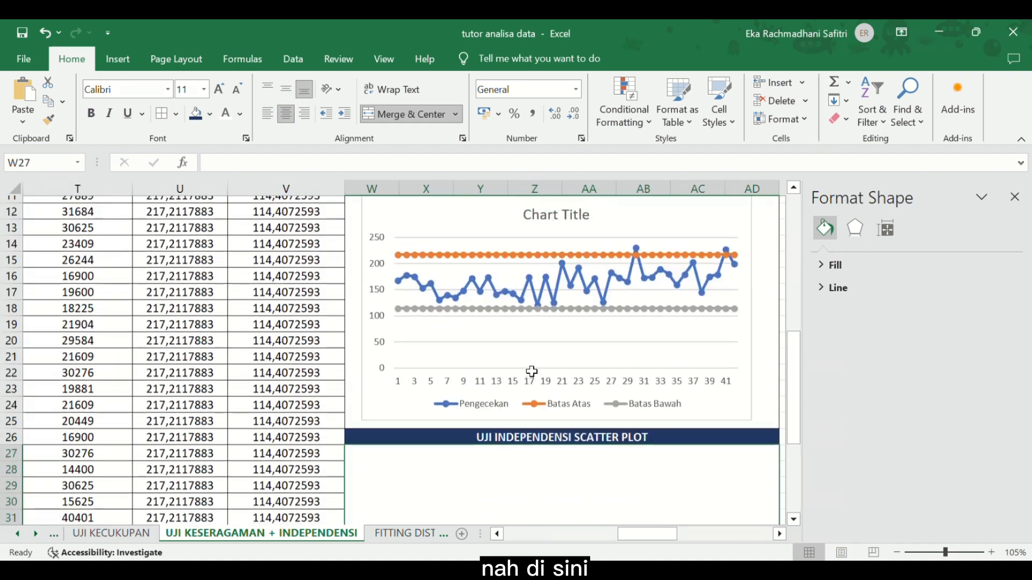
scroll(532, 371, up, 1)
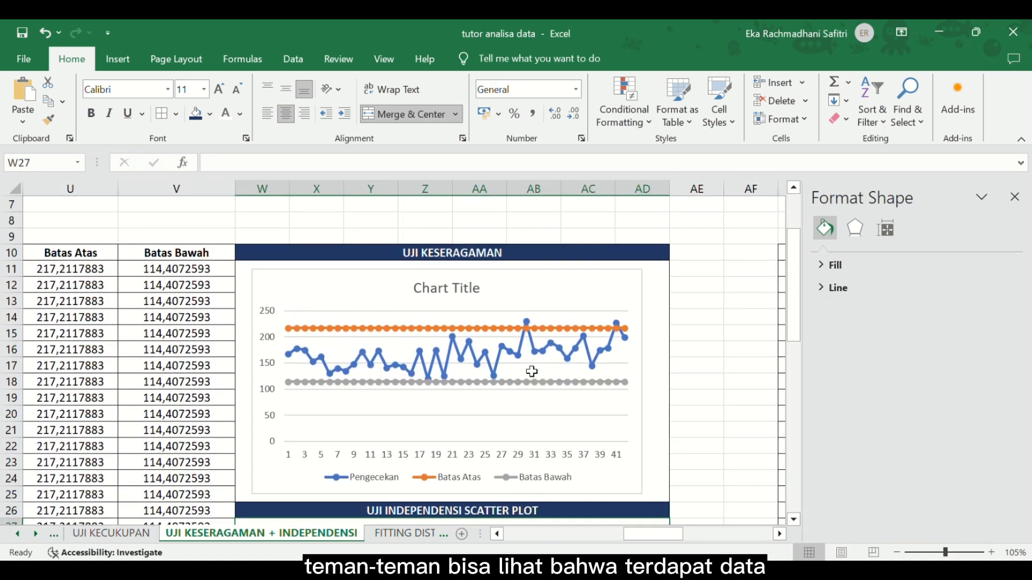
scroll(525, 457, down, 1)
scroll(524, 456, up, 1)
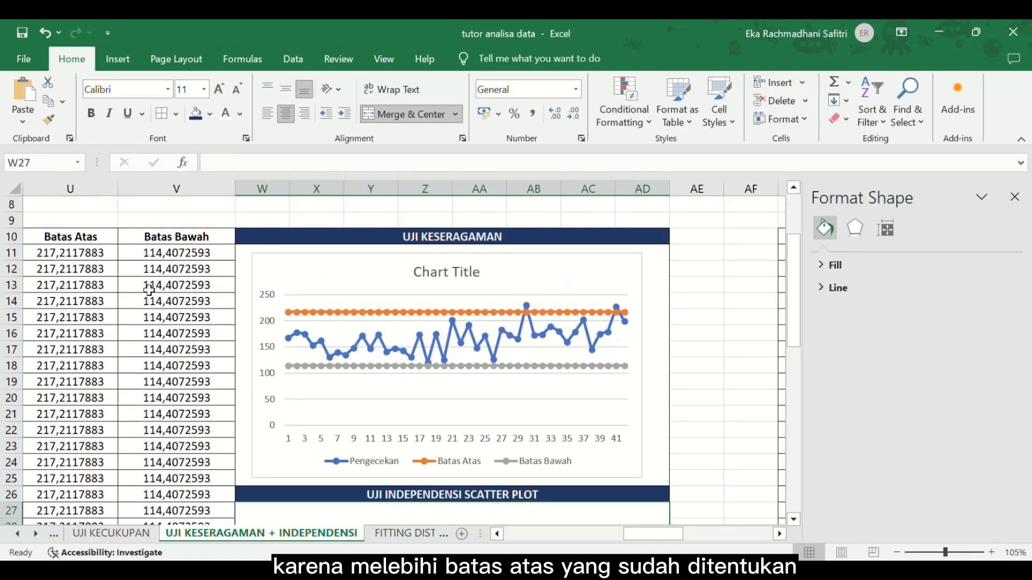
scroll(301, 333, left, 1)
scroll(430, 397, right, 1)
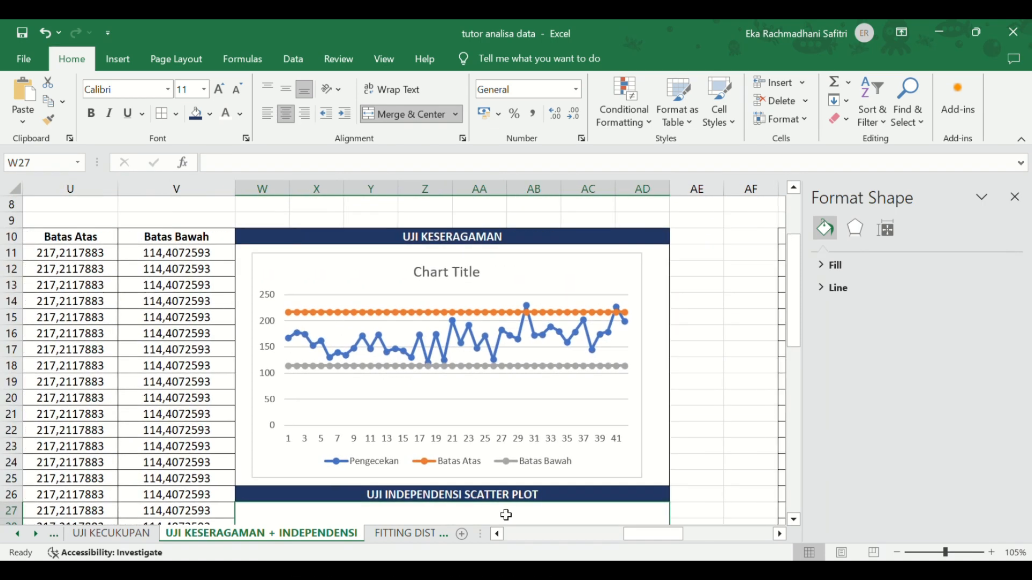
scroll(329, 430, left, 3)
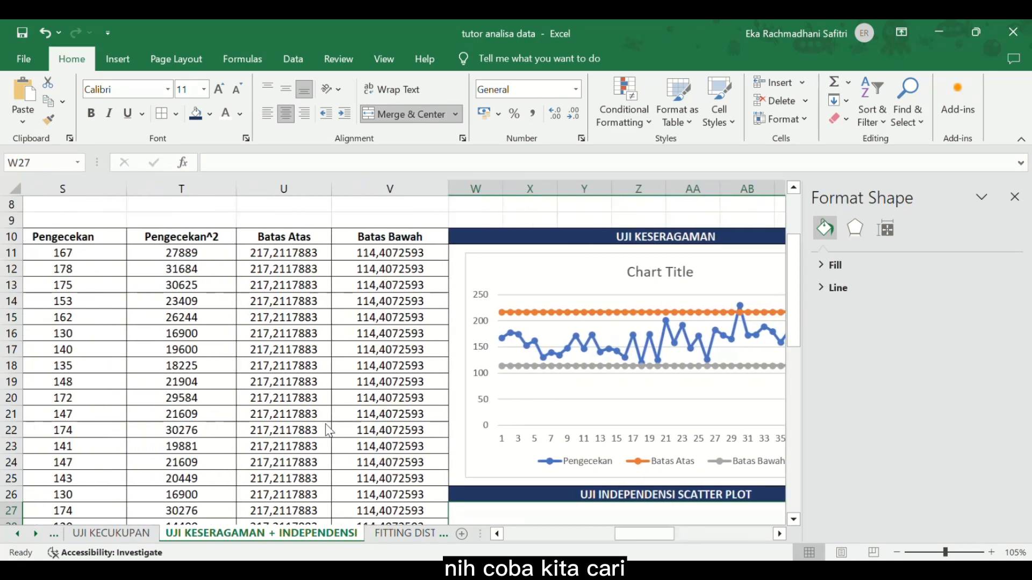
scroll(309, 331, down, 5)
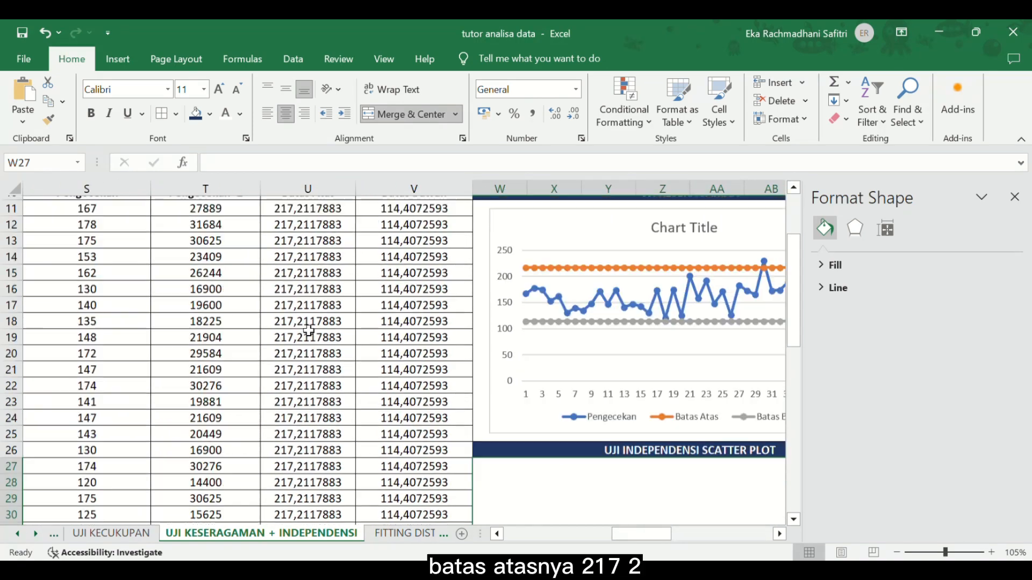
scroll(309, 331, down, 5)
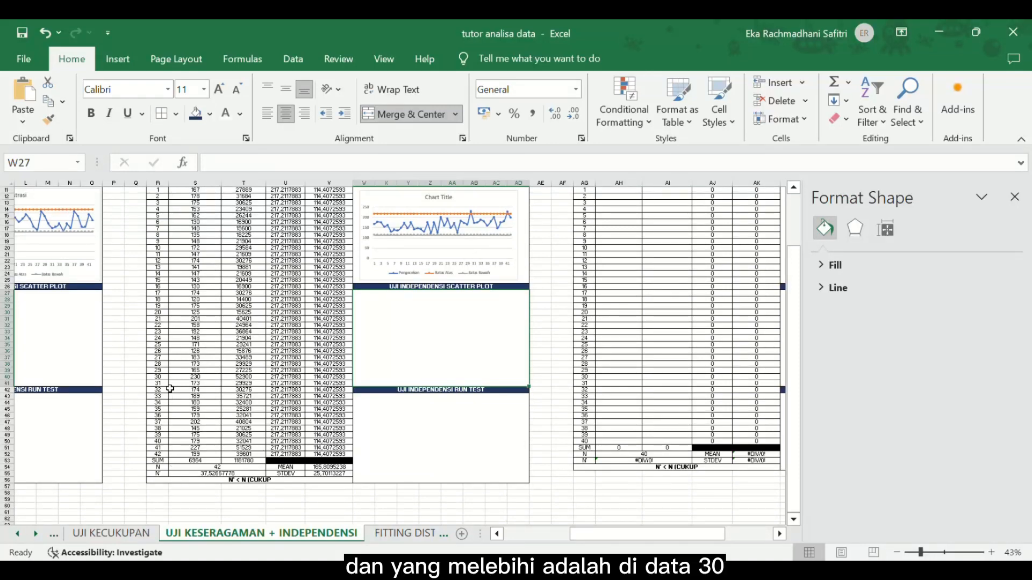
Highlight the out-of-limit Pengecekan values for data 30 in S40 and data 41 in S51 with a light yellow fill
click(189, 379)
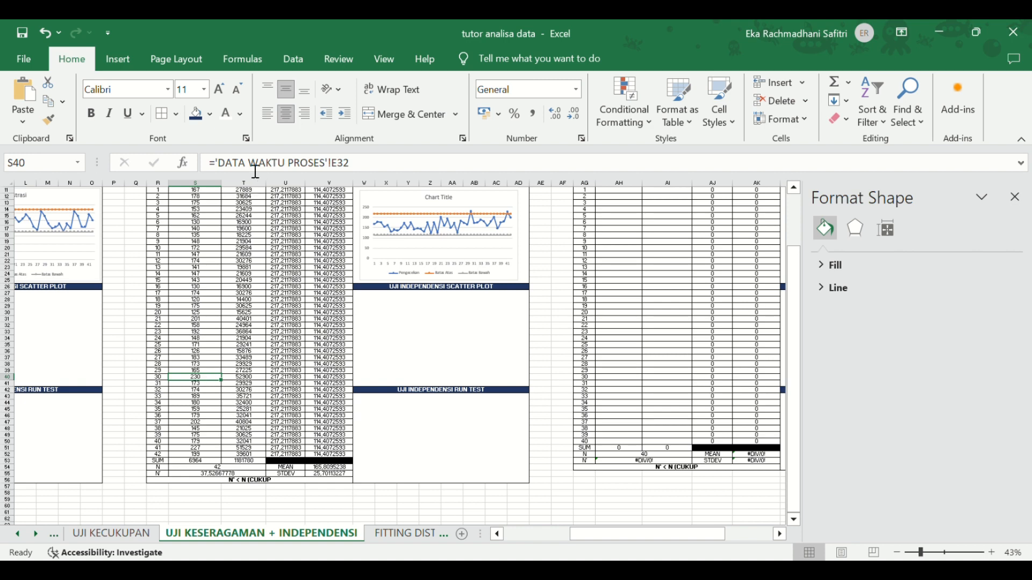
click(196, 114)
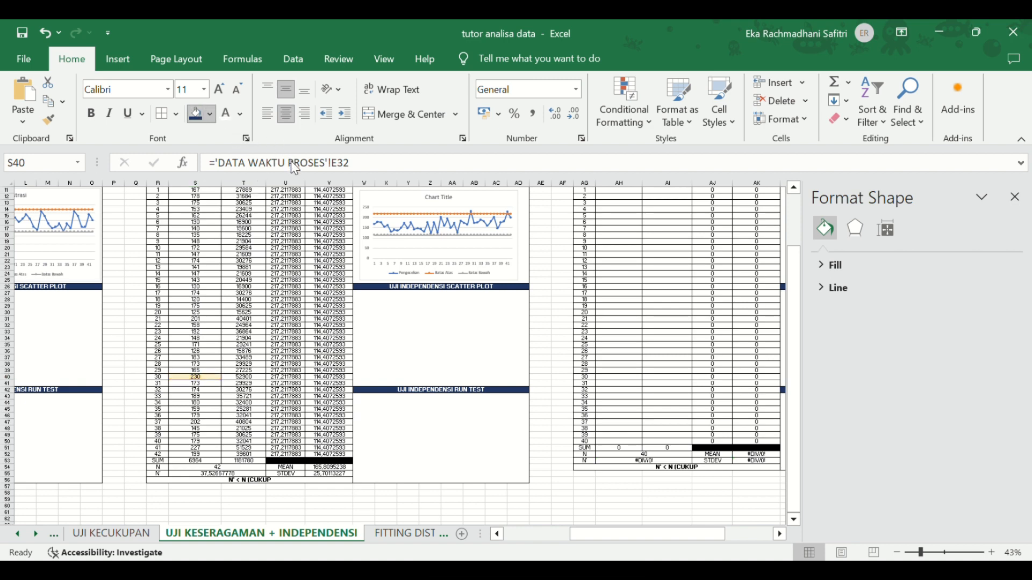
click(209, 400)
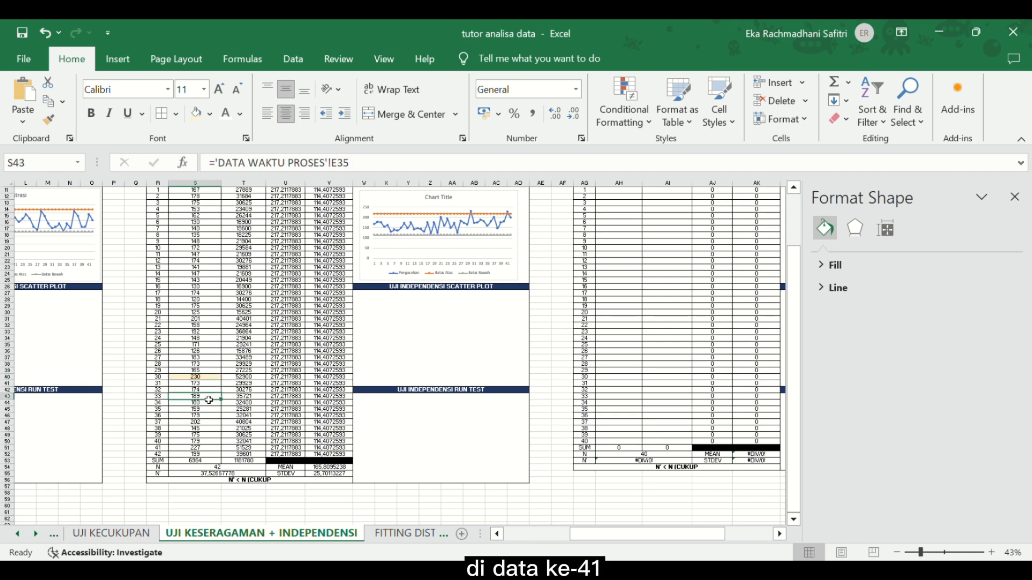
click(207, 451)
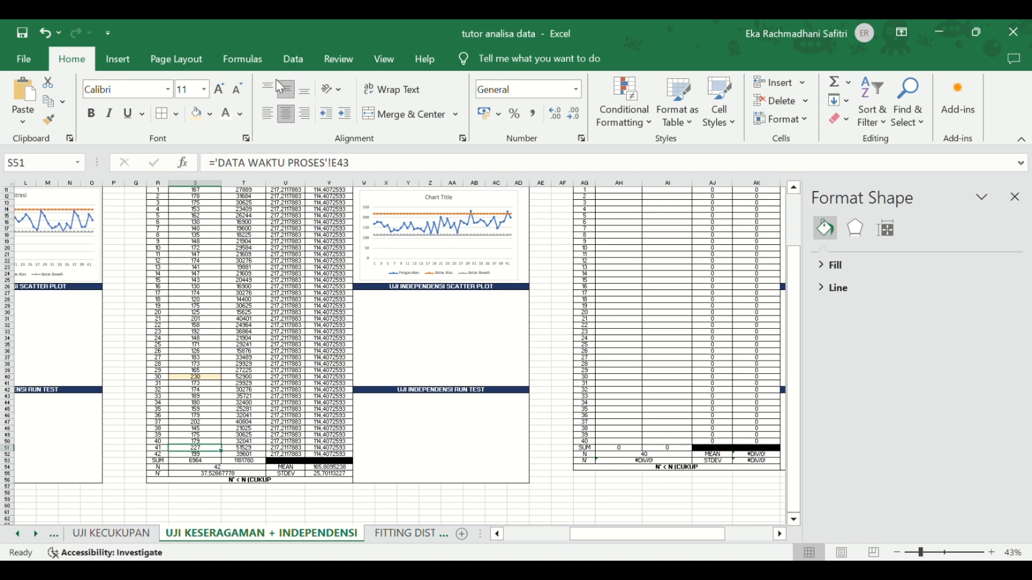
click(198, 115)
click(259, 320)
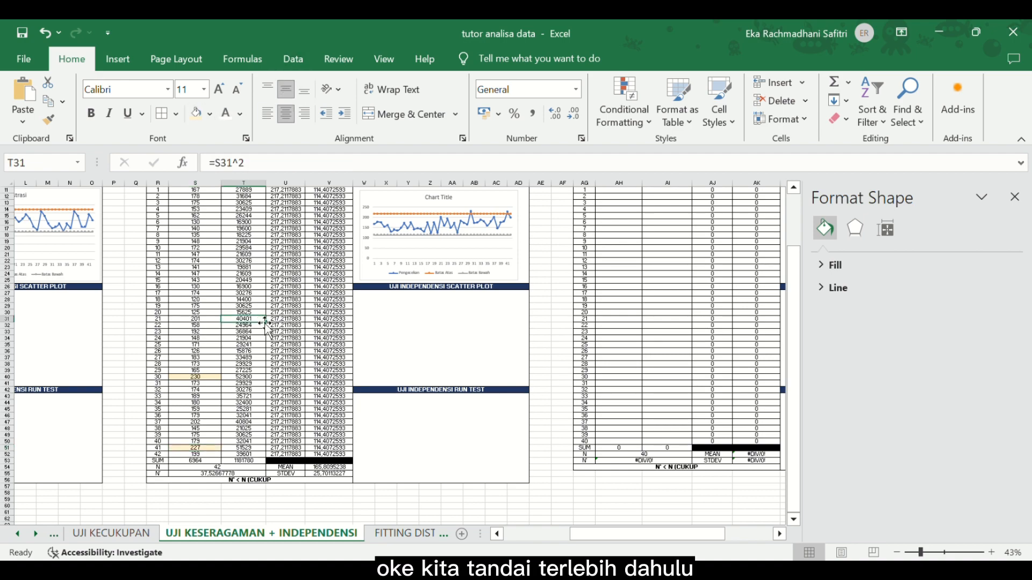
Review the outliers on the Pengecekan control chart against the highlighted rows of the table
scroll(266, 325, up, 5)
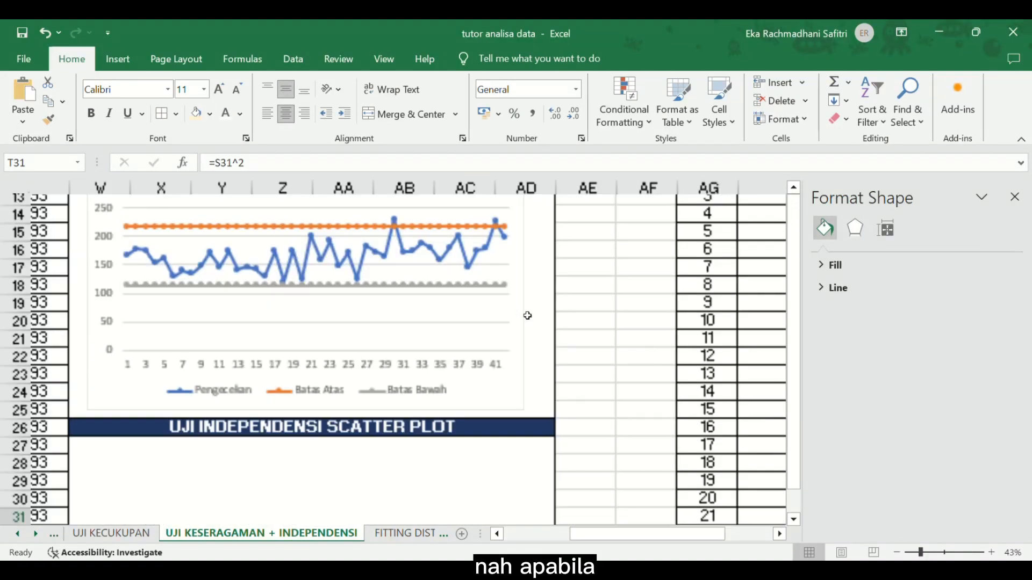
scroll(528, 316, up, 8)
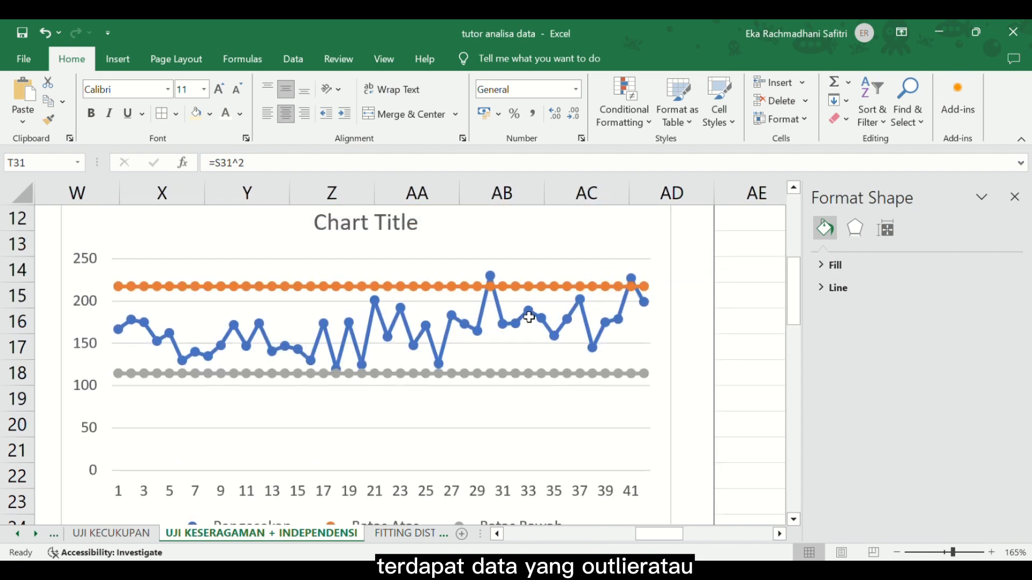
scroll(529, 317, down, 8)
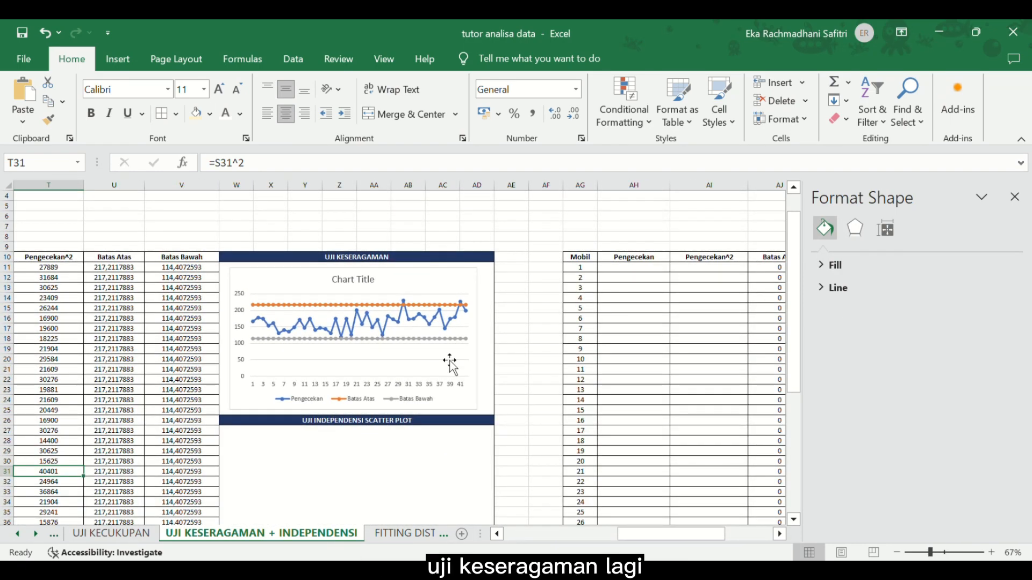
scroll(450, 366, right, 1)
scroll(433, 337, left, 4)
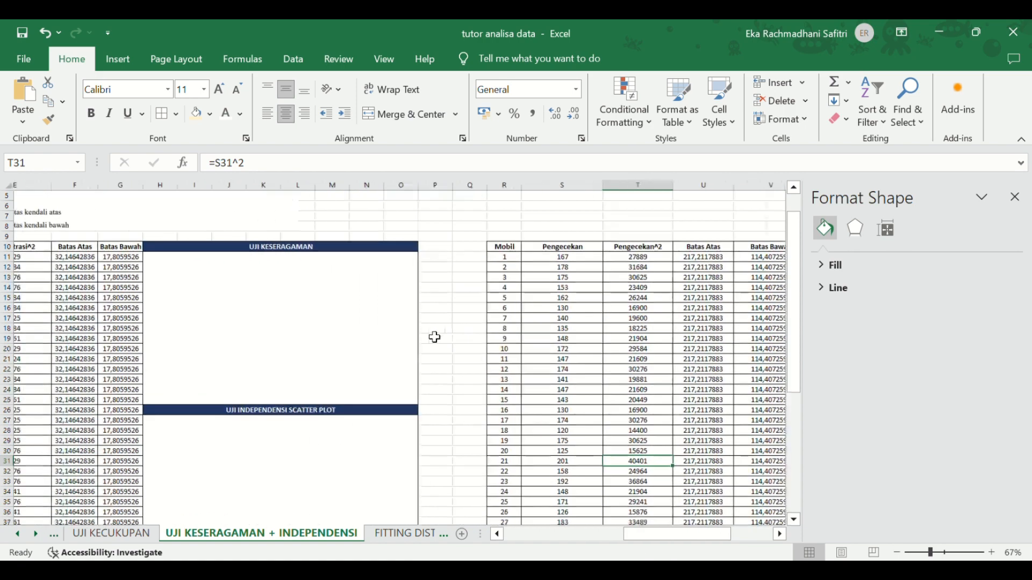
scroll(433, 337, down, 5)
scroll(434, 338, right, 3)
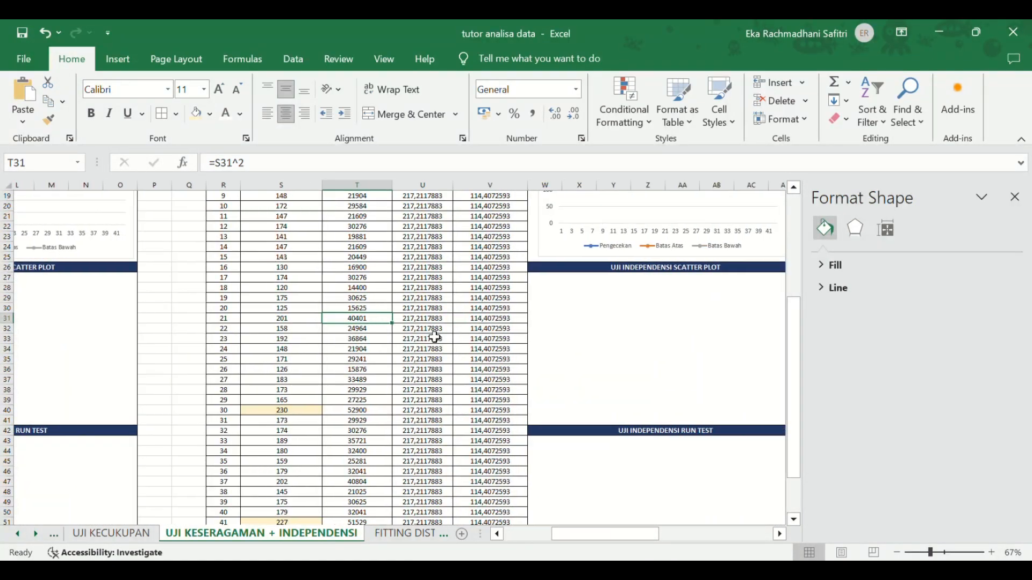
scroll(434, 337, down, 3)
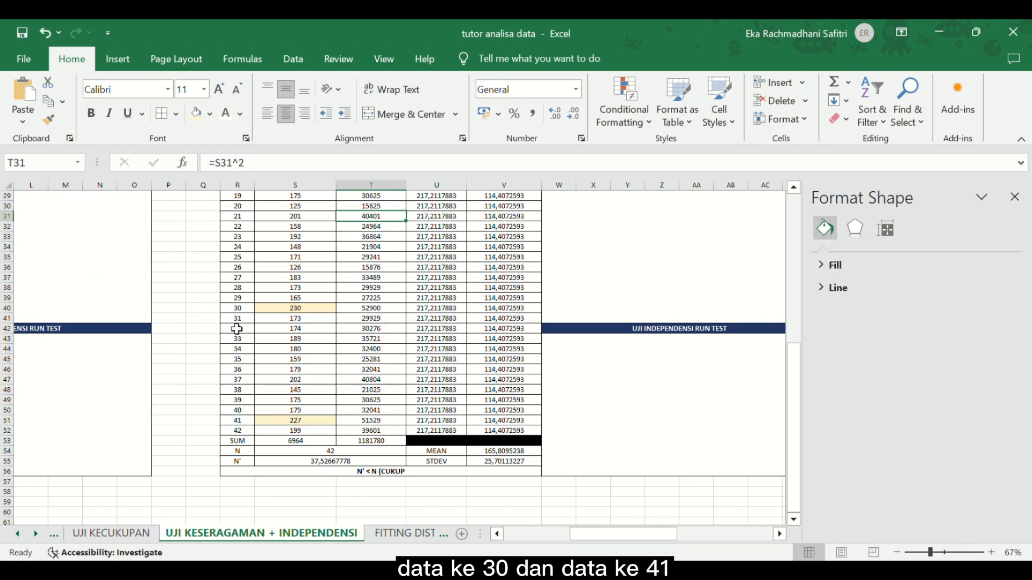
On the DATA WAKTU PROSES sheet, black out the Pengecekan value for data 30 in E32 with a black fill
click(16, 532)
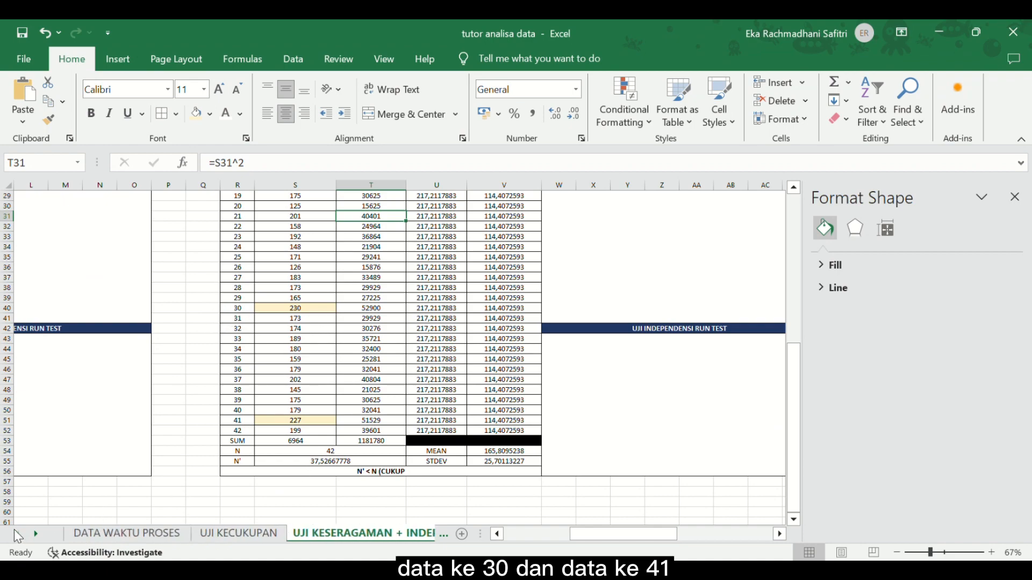
click(107, 535)
scroll(193, 356, down, 8)
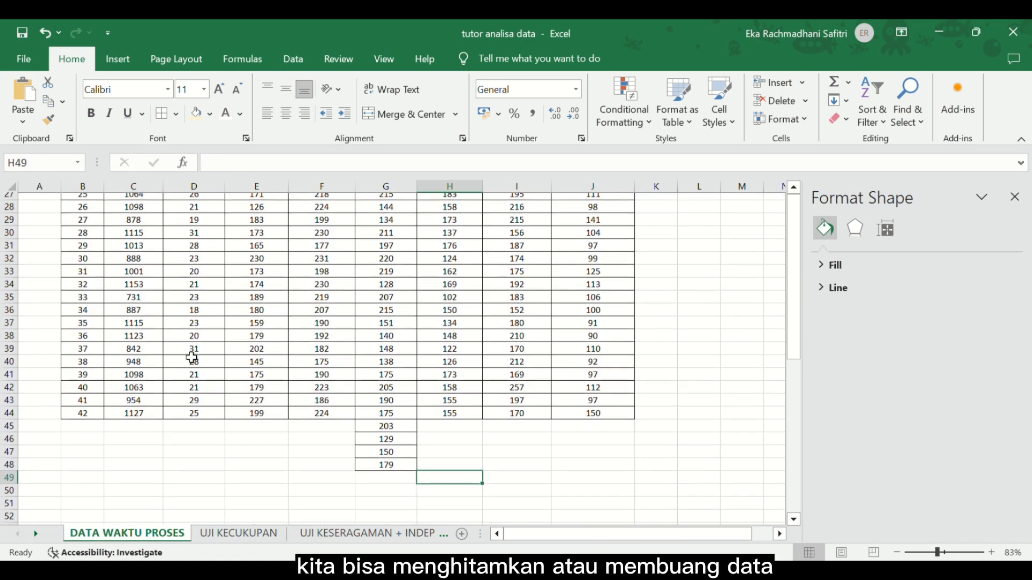
scroll(193, 356, up, 8)
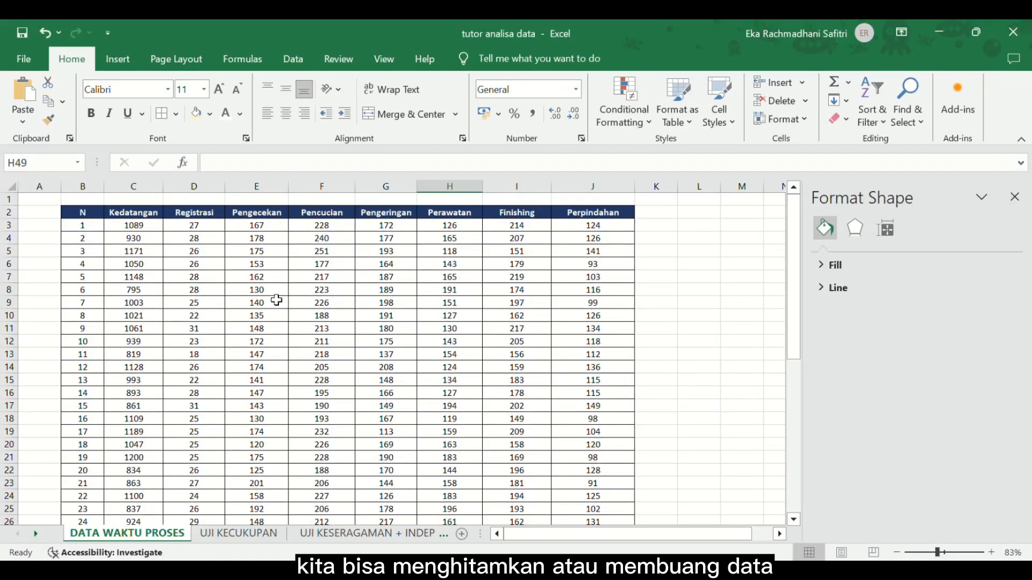
scroll(468, 312, down, 1)
scroll(468, 312, up, 2)
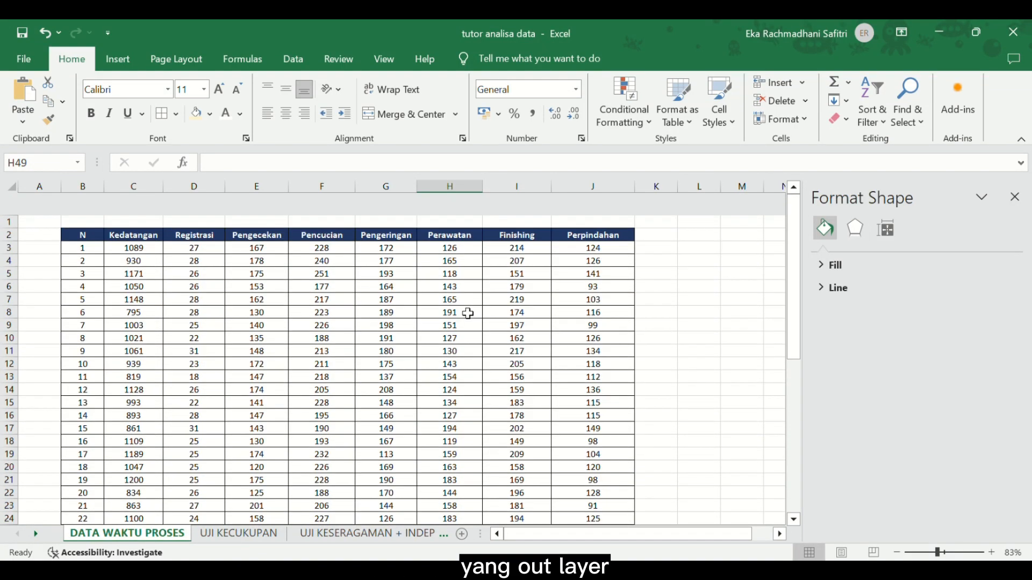
scroll(468, 312, down, 6)
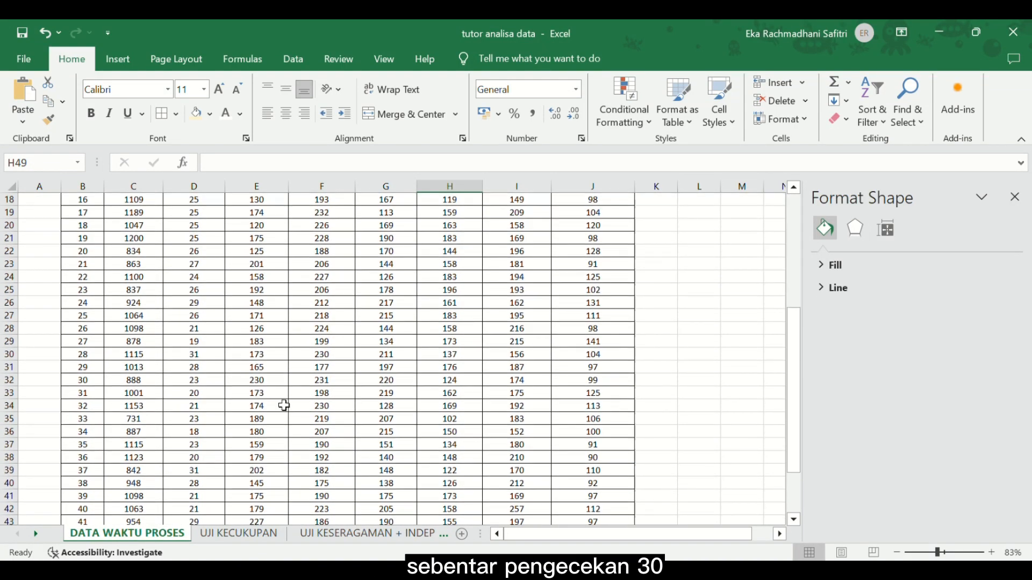
click(280, 385)
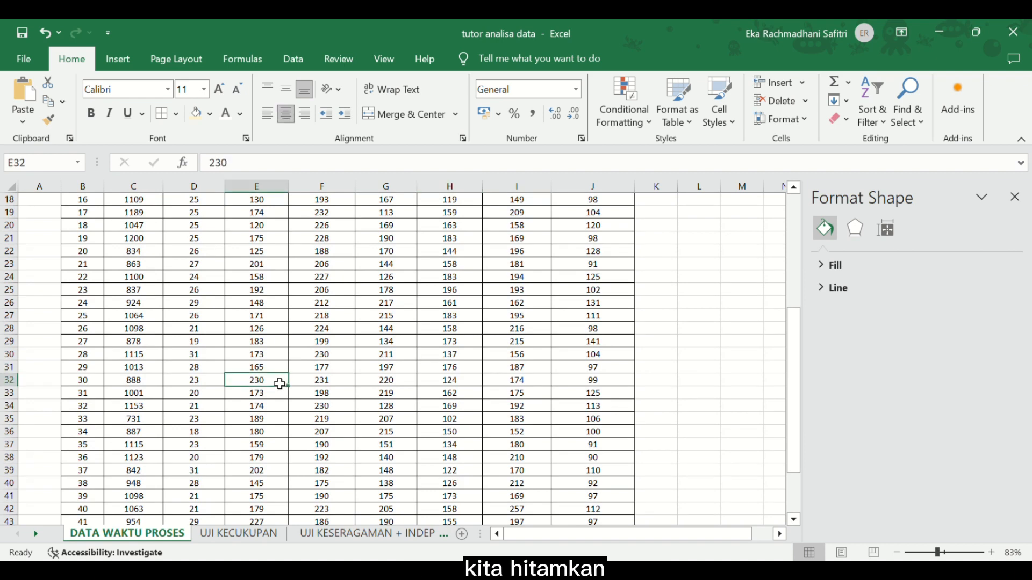
click(197, 113)
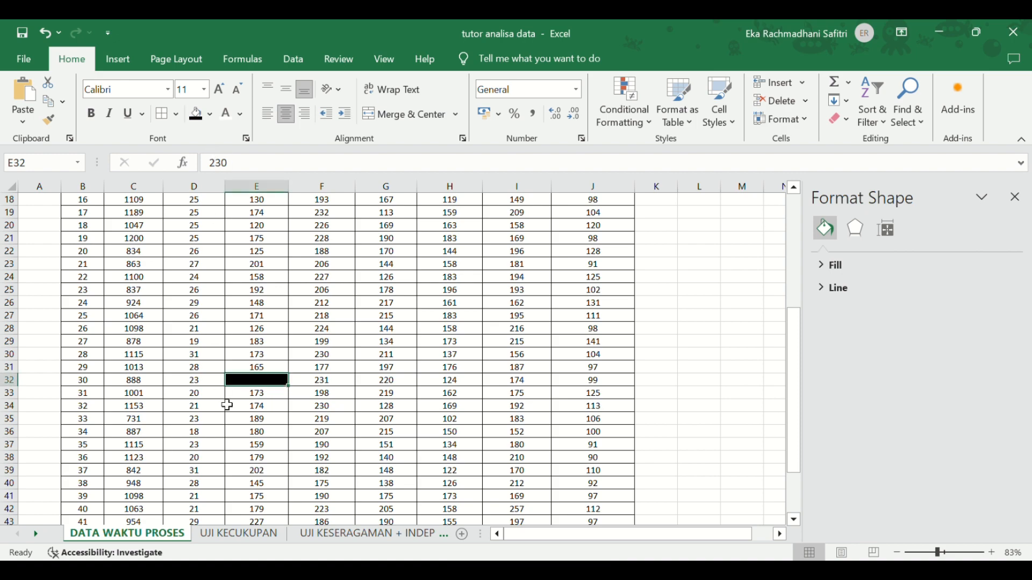
Black out the Pengecekan outlier for data 41 in E43 with the same black fill
scroll(229, 413, down, 6)
scroll(269, 344, up, 1)
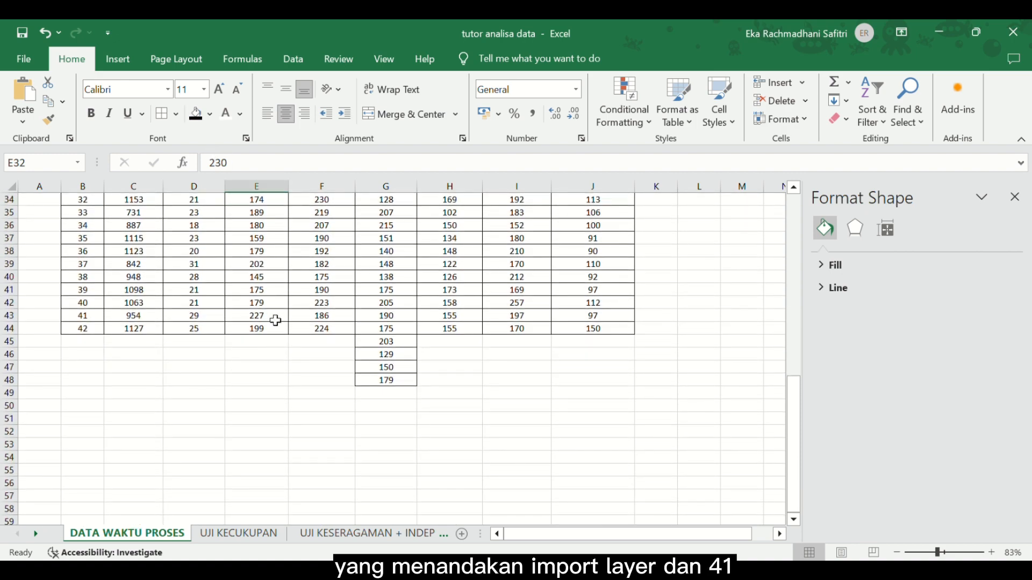
click(272, 316)
click(196, 113)
click(285, 408)
On the UJI KESERAGAMAN + INDEPENDENSI sheet, link the first Pengecekan retest value in AH11 to S11
scroll(290, 414, up, 7)
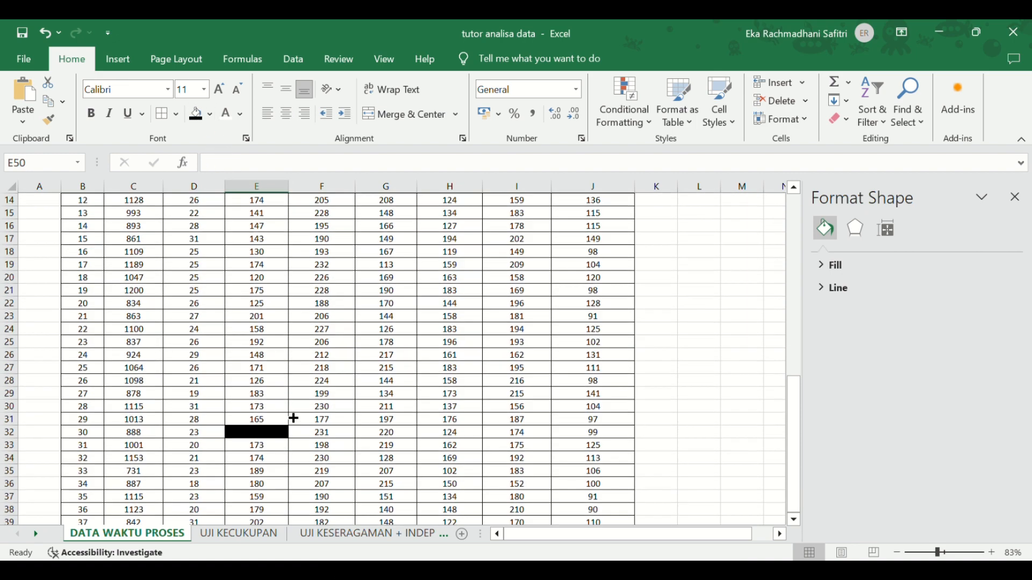
scroll(294, 418, up, 4)
click(354, 534)
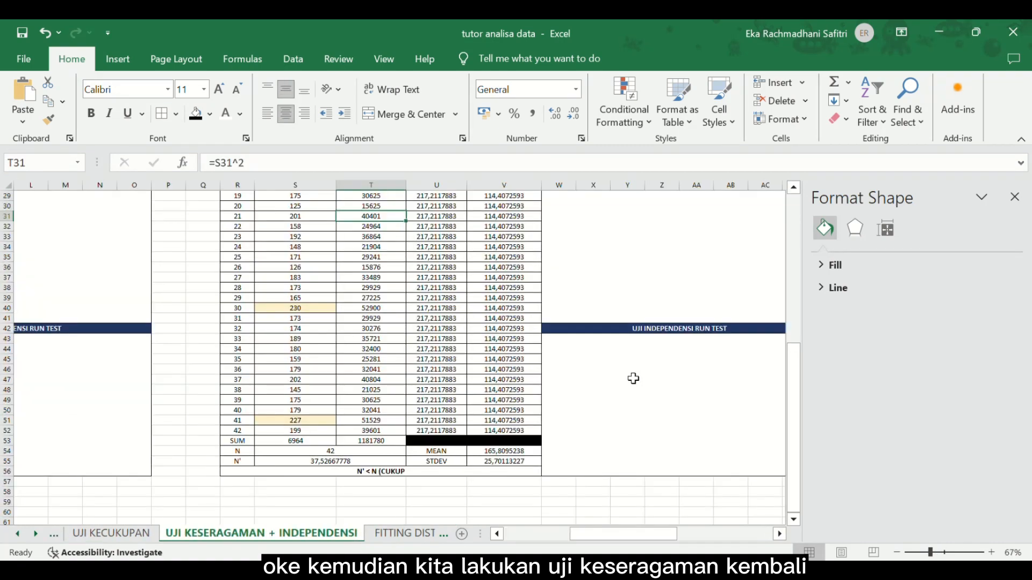
scroll(633, 378, up, 9)
scroll(633, 376, right, 9)
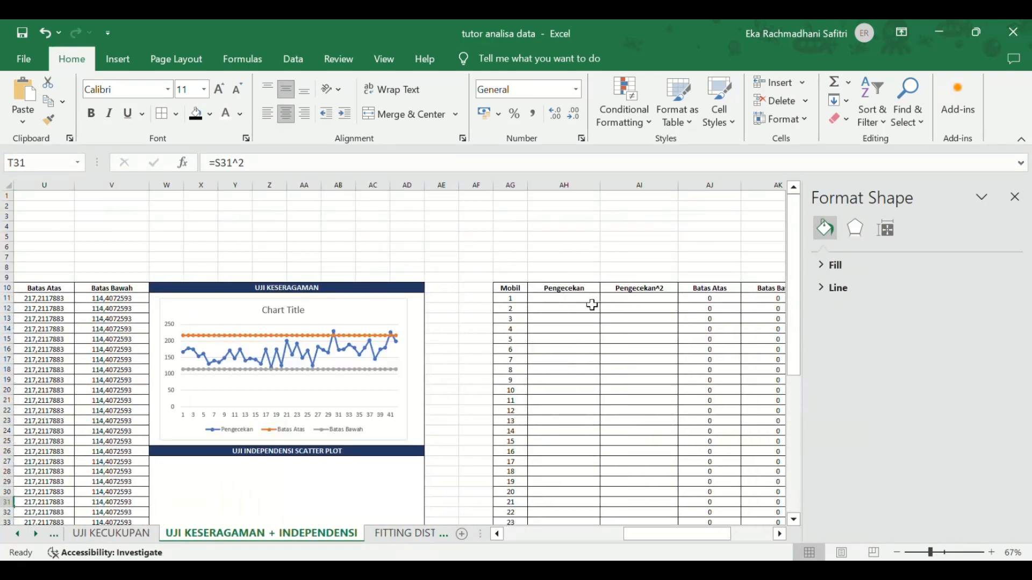
click(592, 302)
ctrl+scroll(589, 306, down, 2)
scroll(590, 308, left, 3)
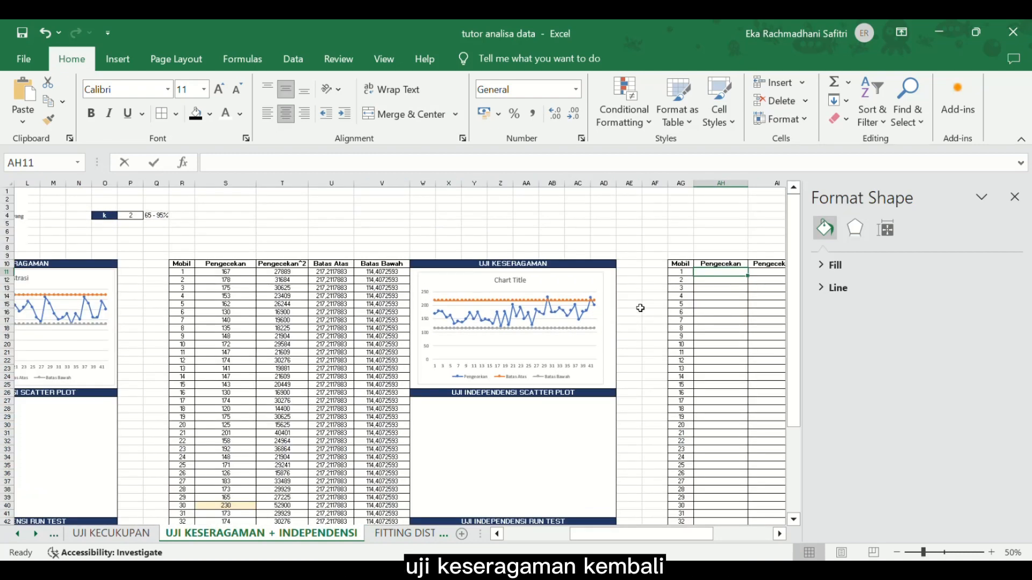
text(=)
click(229, 272)
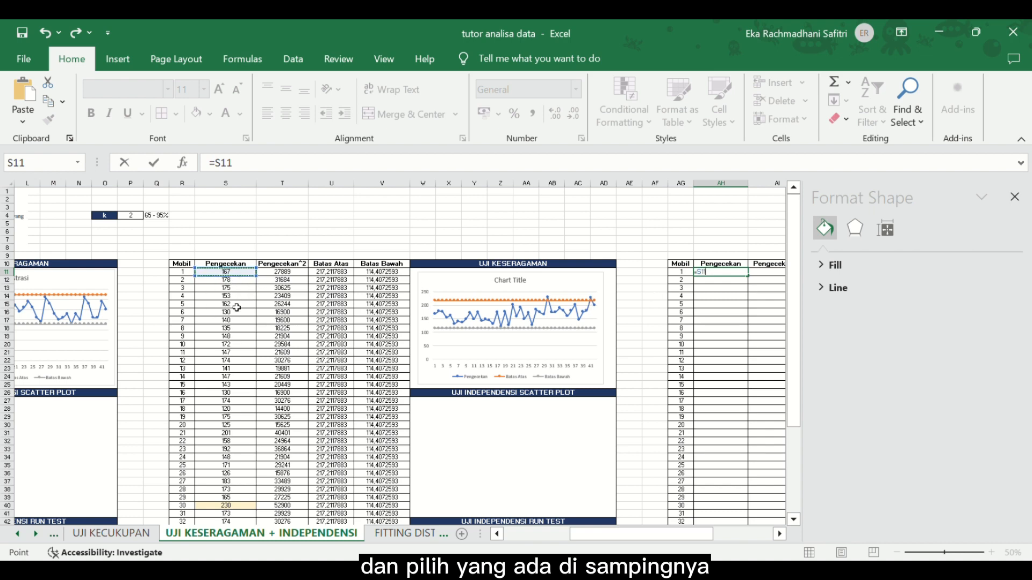
key(Return)
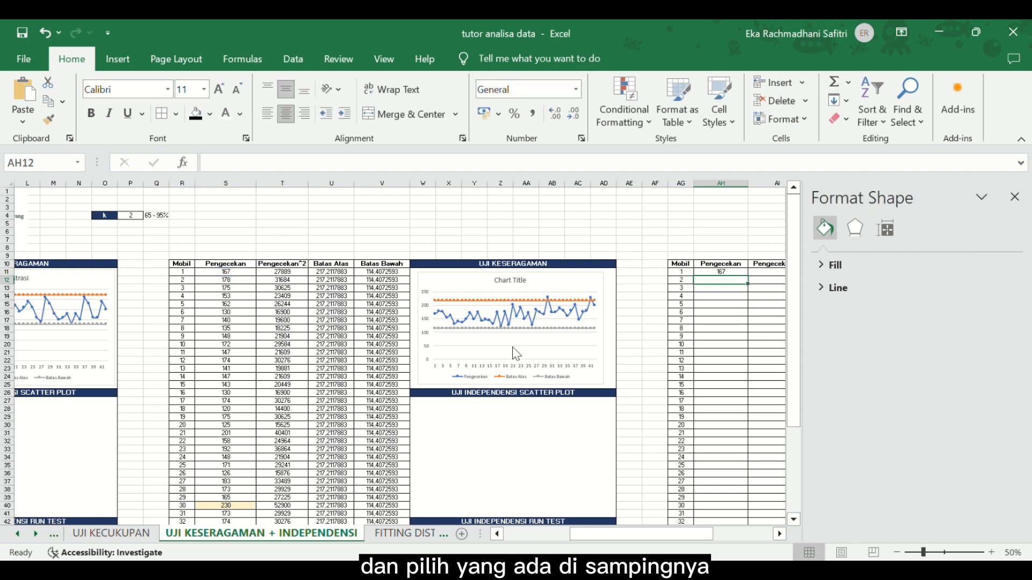
Fill the AH11 reference down the retest table through data 29 in AH39, stopping before the data 30 outlier
click(732, 275)
drag(748, 284, 739, 466)
scroll(686, 515, down, 4)
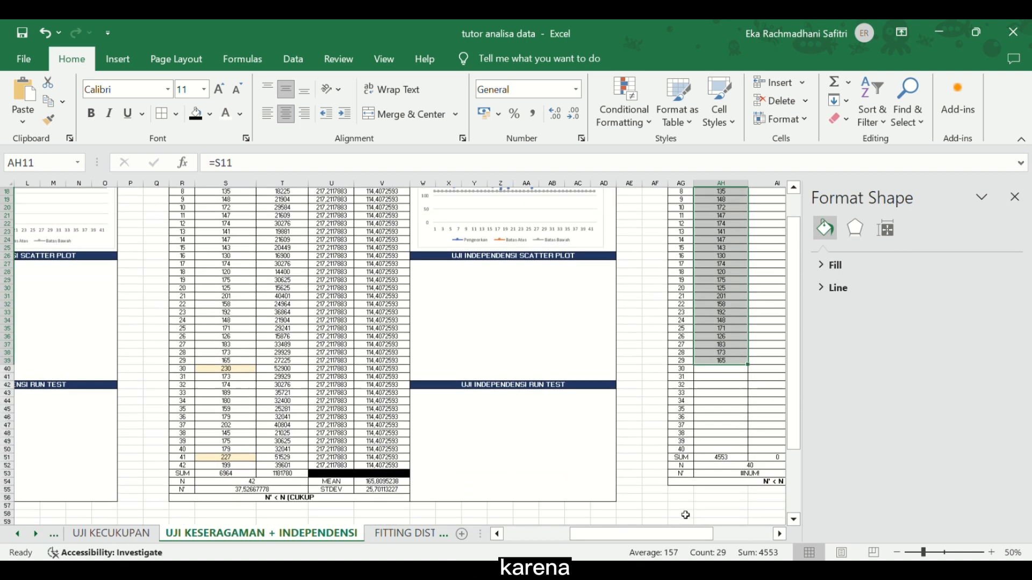
Link AH40 to S41 to skip the data 30 outlier, and fill the reference down to AH49
click(720, 364)
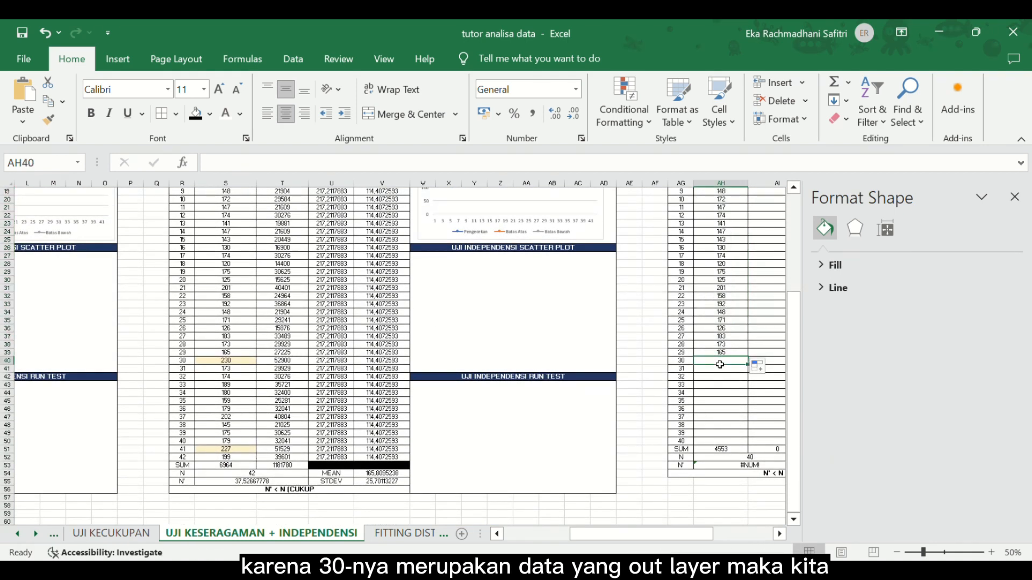
text(=)
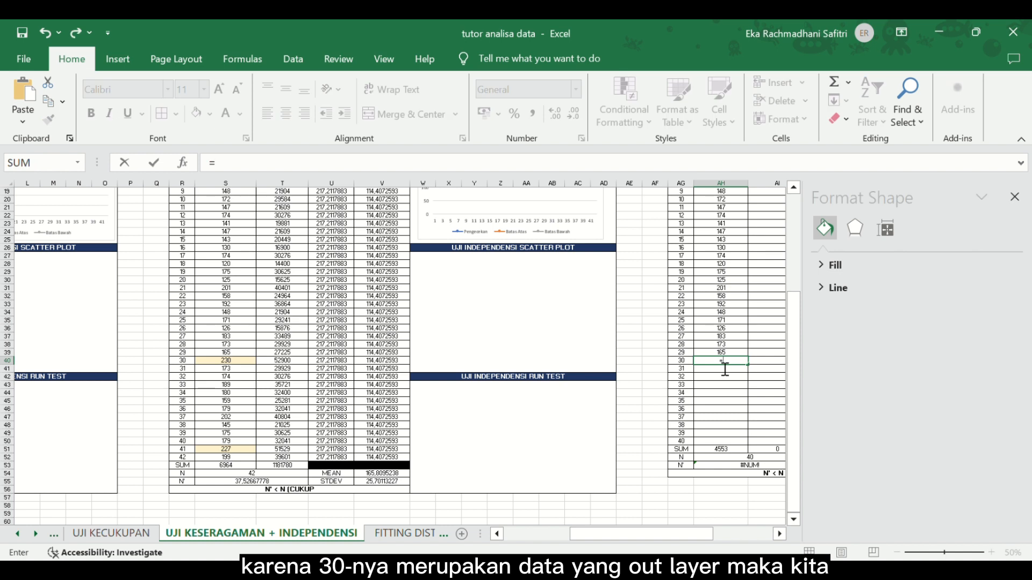
click(217, 373)
key(Return)
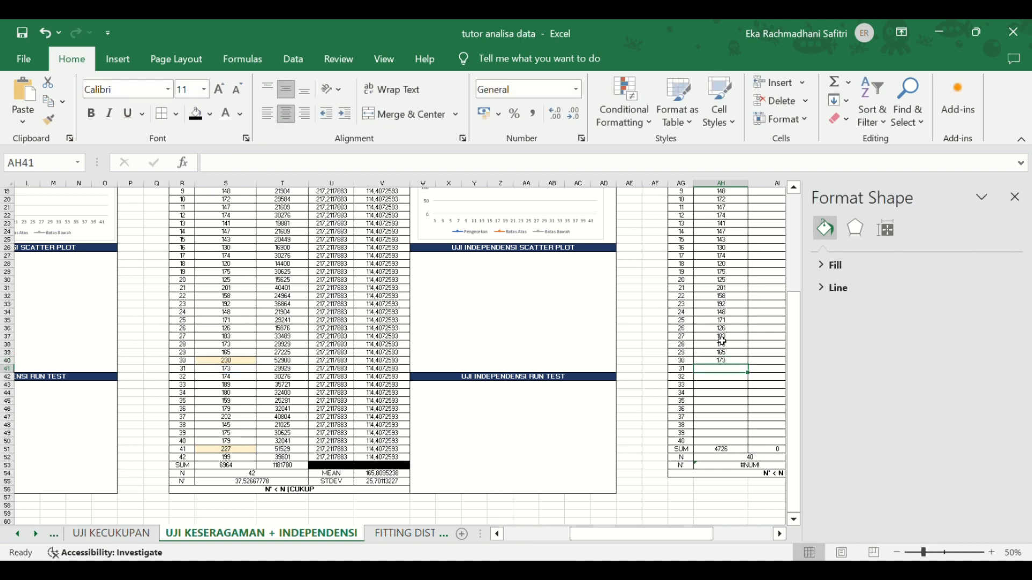
click(733, 361)
drag(752, 370, 752, 439)
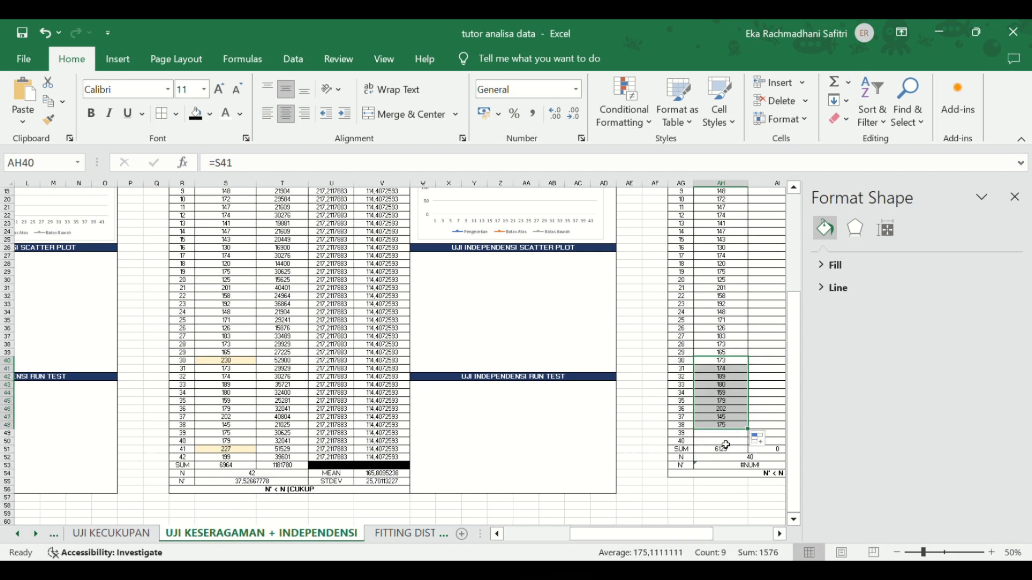
drag(753, 434, 754, 442)
Link the last retest value in AH50 to data 42 in S52, skipping the data 41 outlier
scroll(707, 424, down, 4)
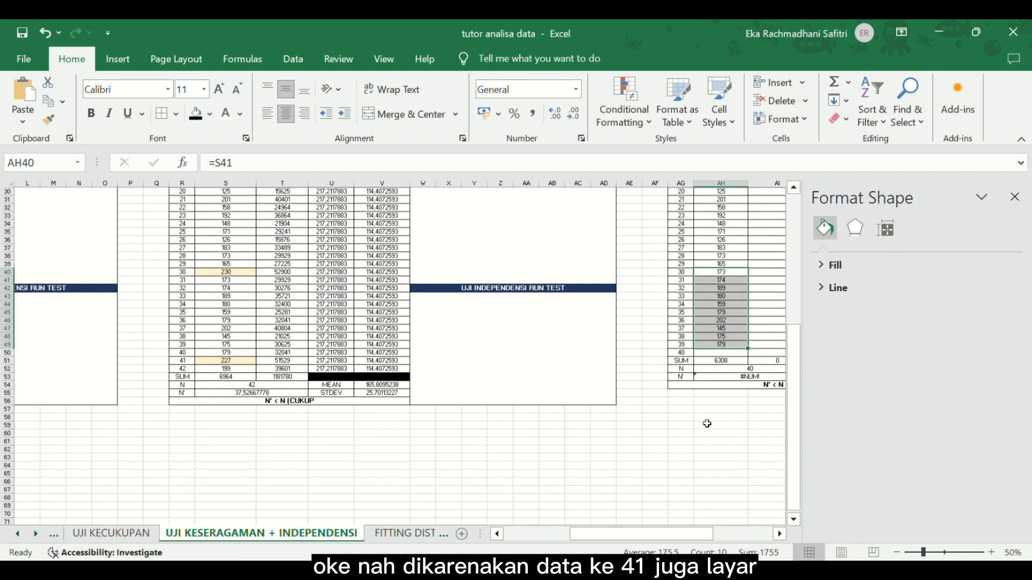
click(716, 354)
text(=)
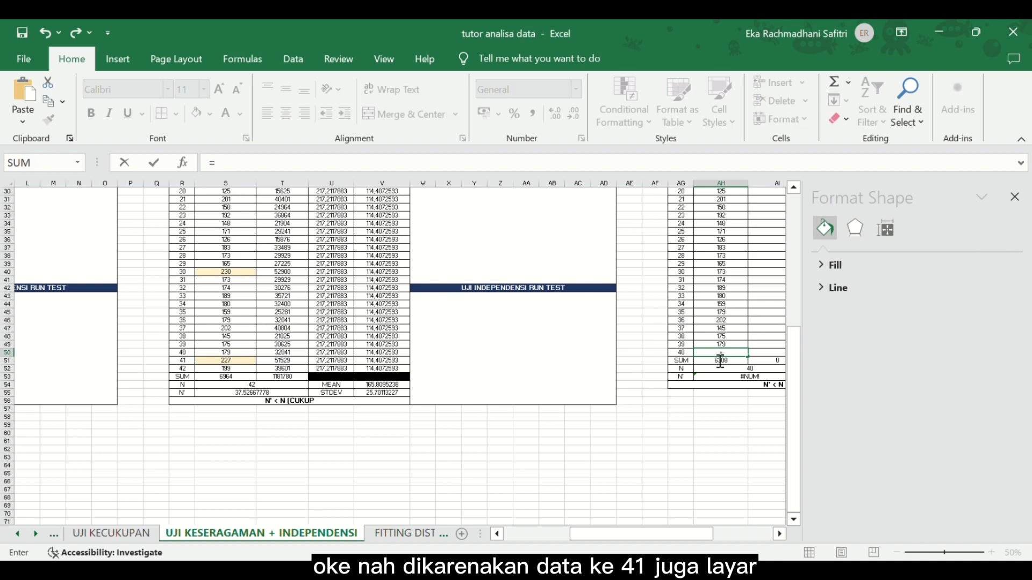
click(226, 369)
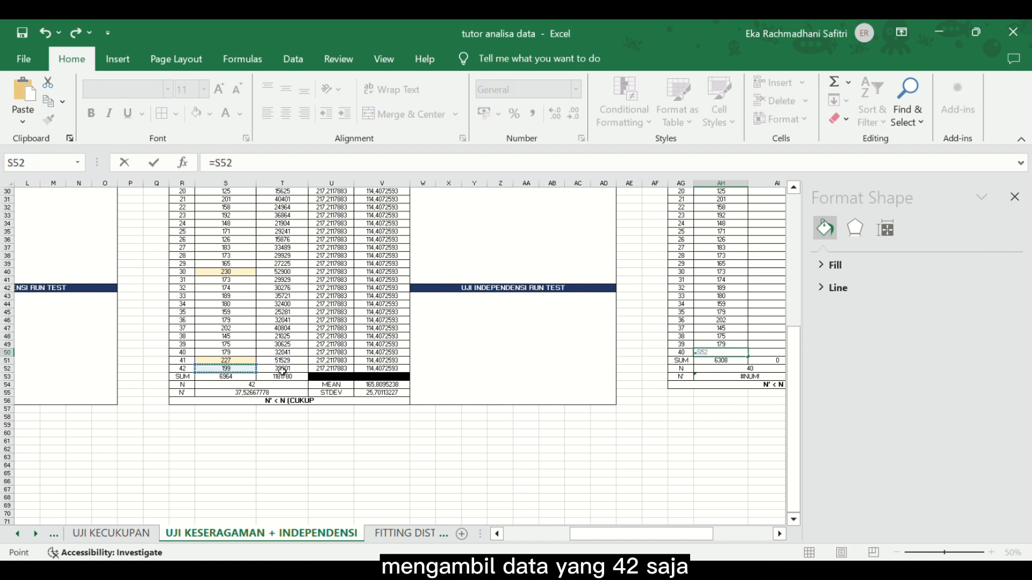
key(Return)
Square the retest values in the Pengecekan^2 column with =AH11^2 in AI11, filled down to AI50
scroll(599, 332, up, 10)
scroll(645, 338, right, 3)
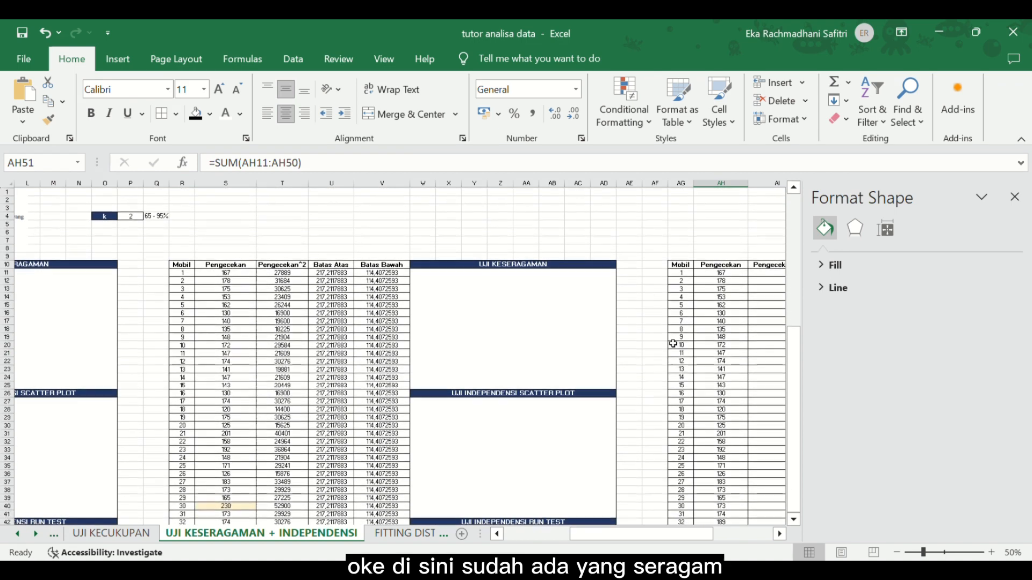
scroll(673, 344, right, 2)
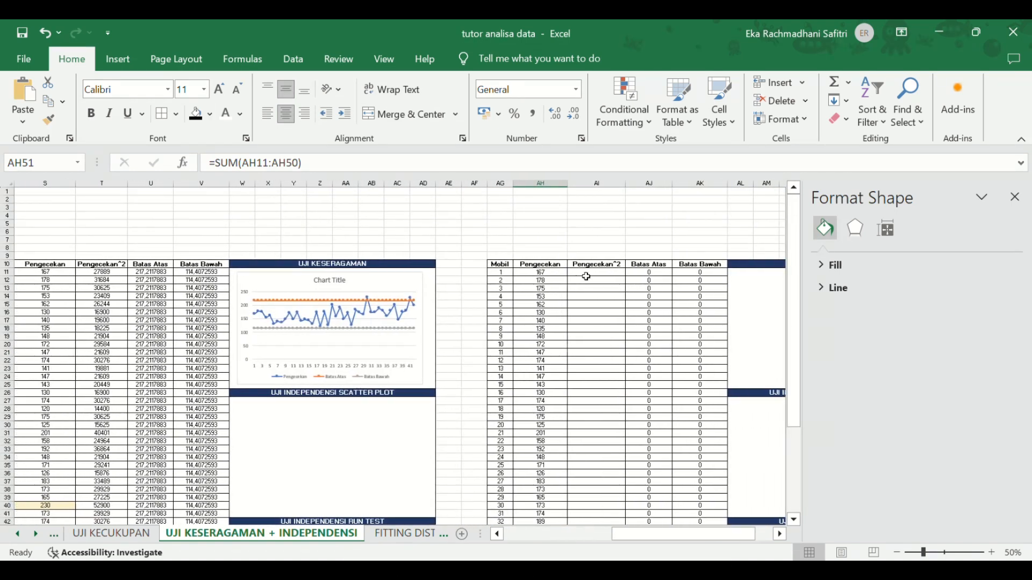
click(587, 276)
text(=)
click(536, 275)
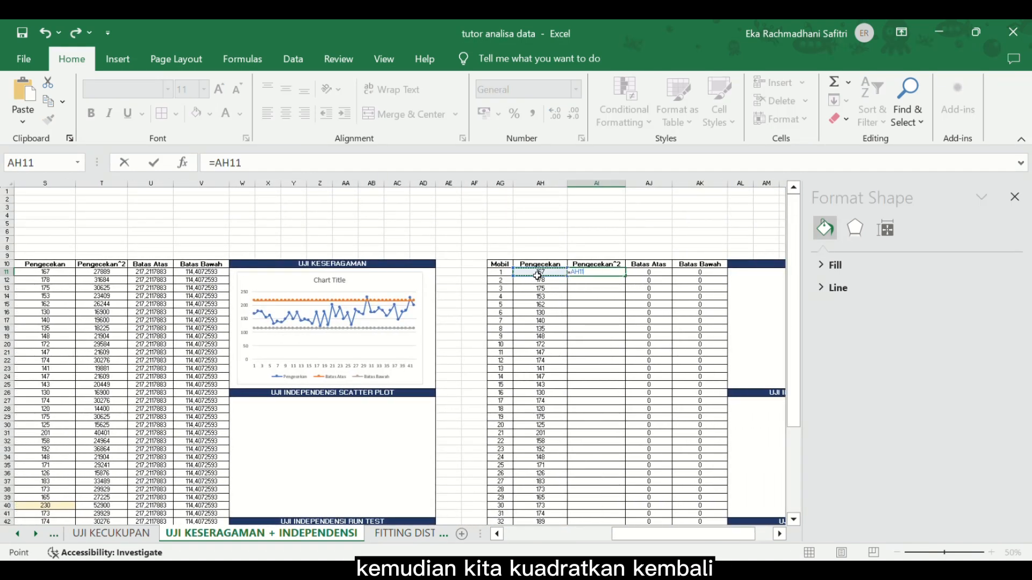
text(^2)
key(Return)
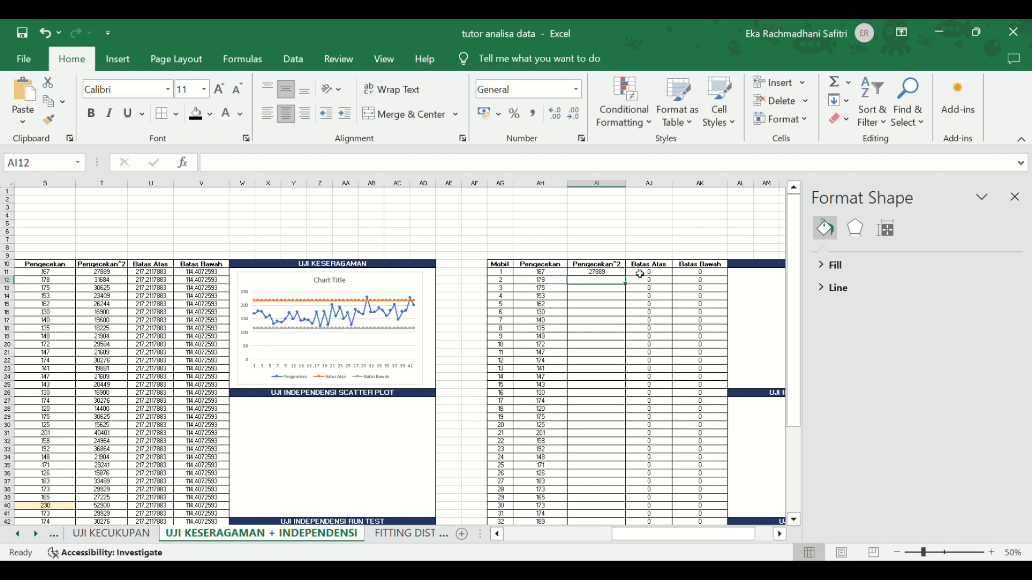
click(624, 275)
drag(630, 282, 612, 485)
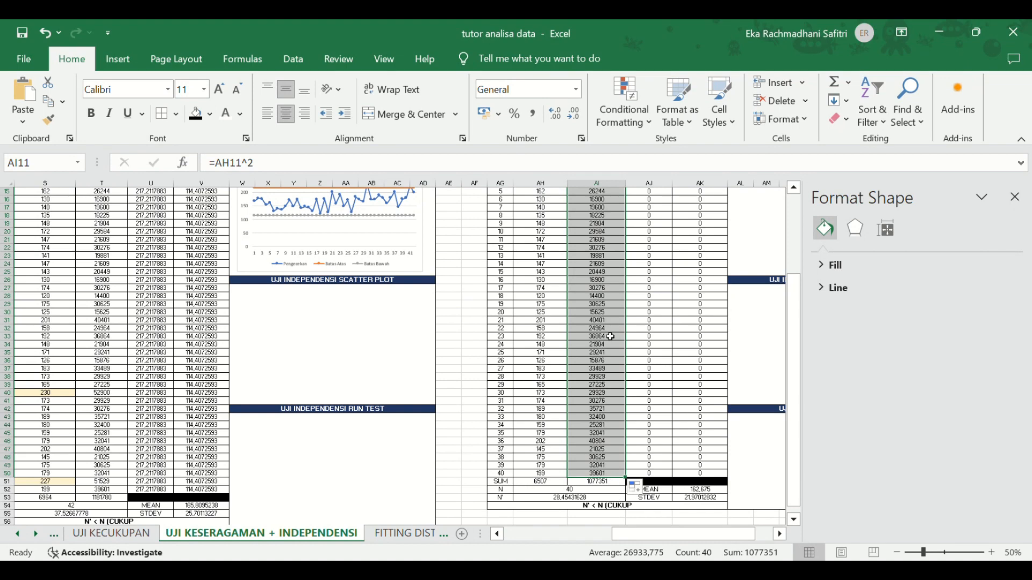
Check the retest table's N, N', mean and standard deviation, and inspect the N' formula in AH53
scroll(611, 336, down, 5)
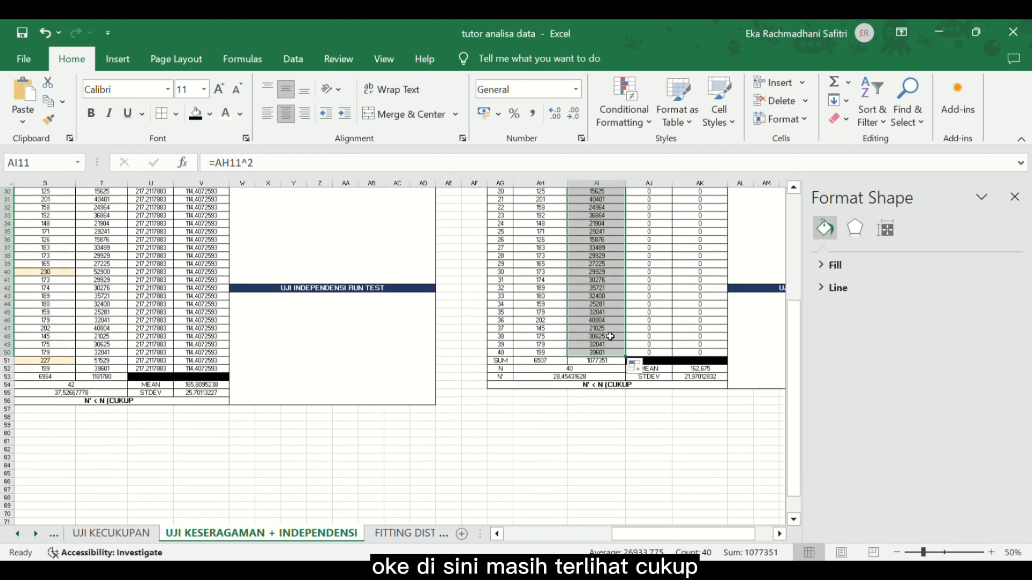
scroll(538, 381, up, 8)
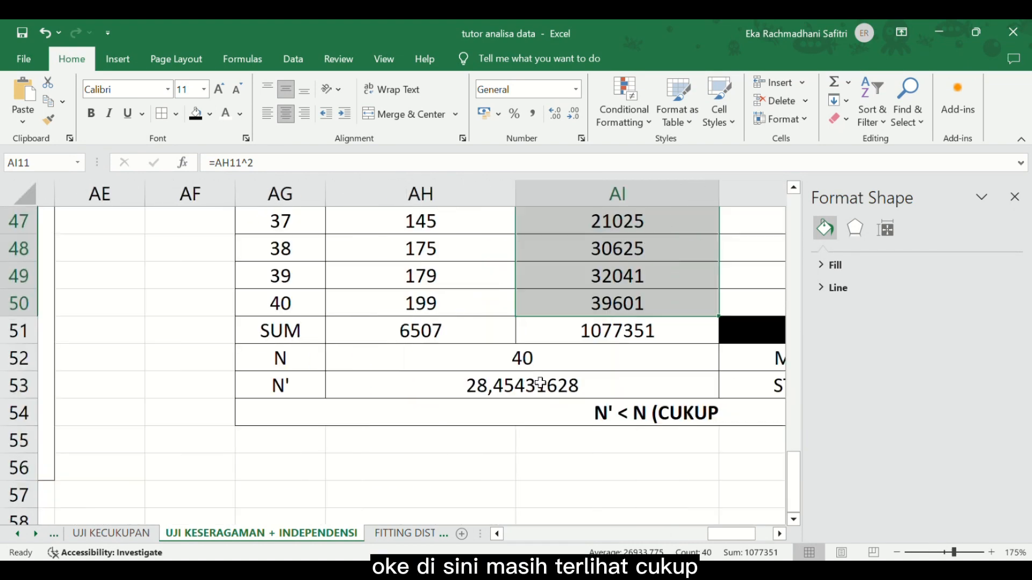
scroll(555, 392, right, 5)
double_click(558, 397)
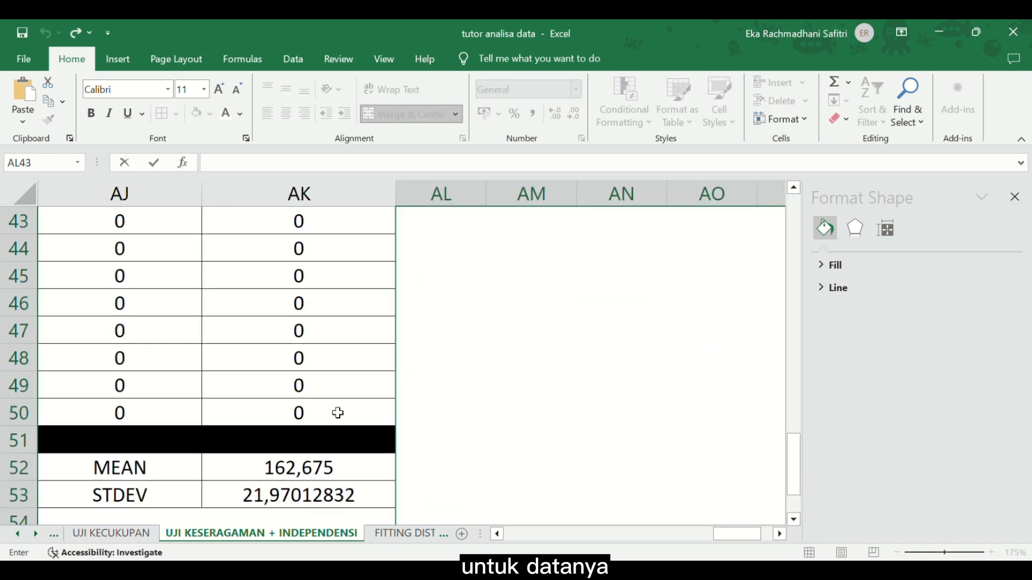
key(Escape)
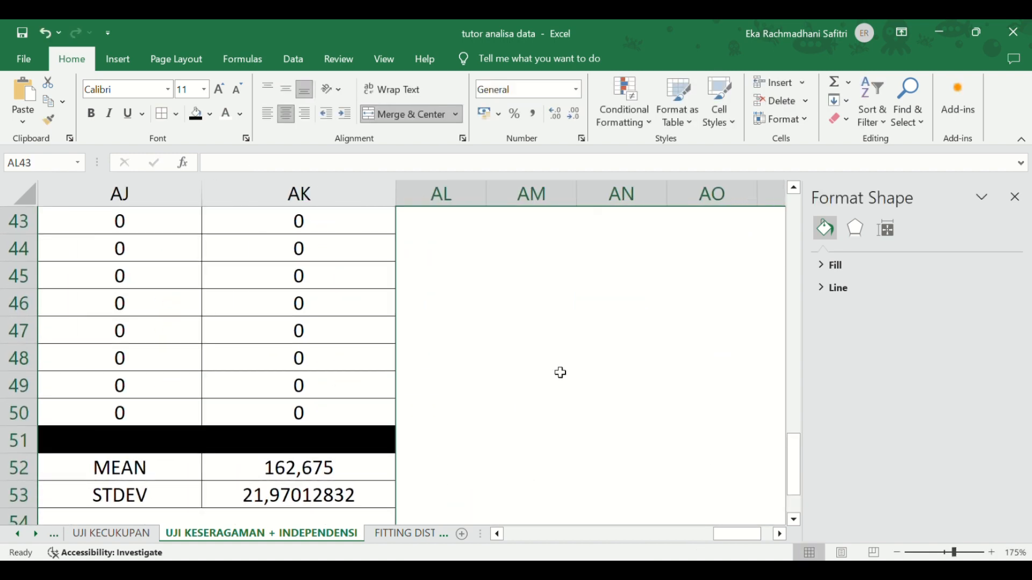
scroll(299, 419, down, 6)
scroll(312, 462, left, 5)
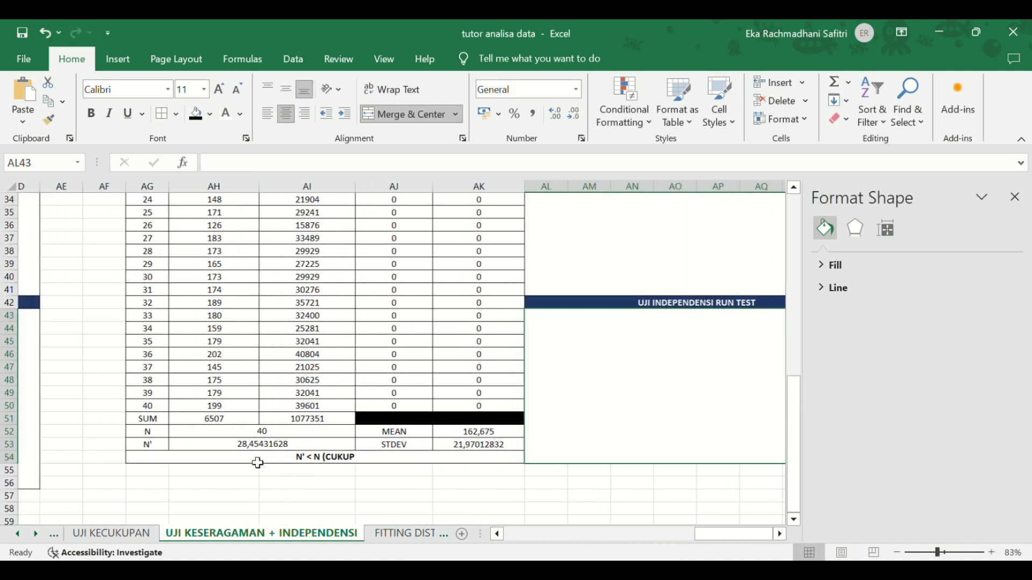
click(312, 451)
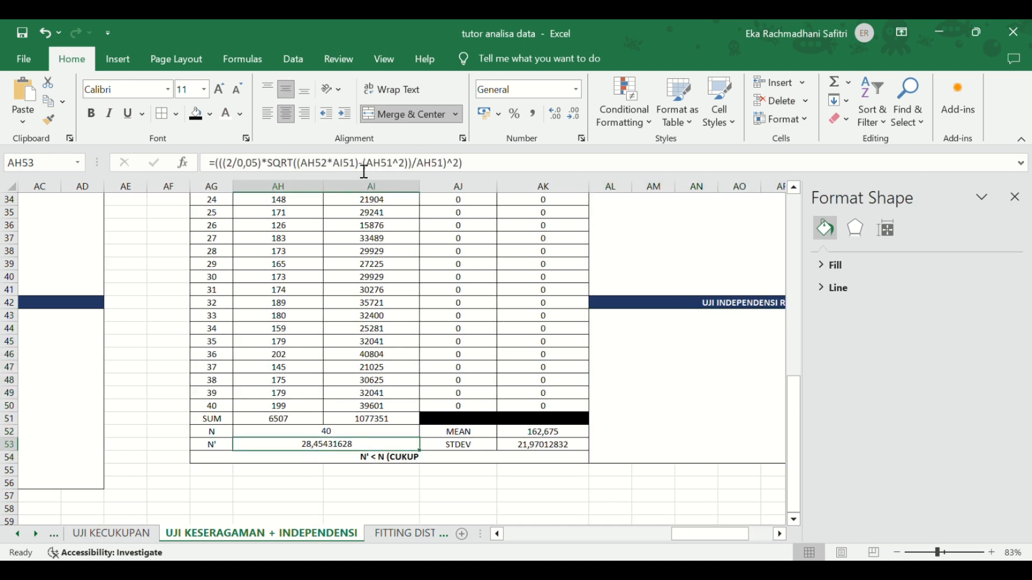
click(360, 435)
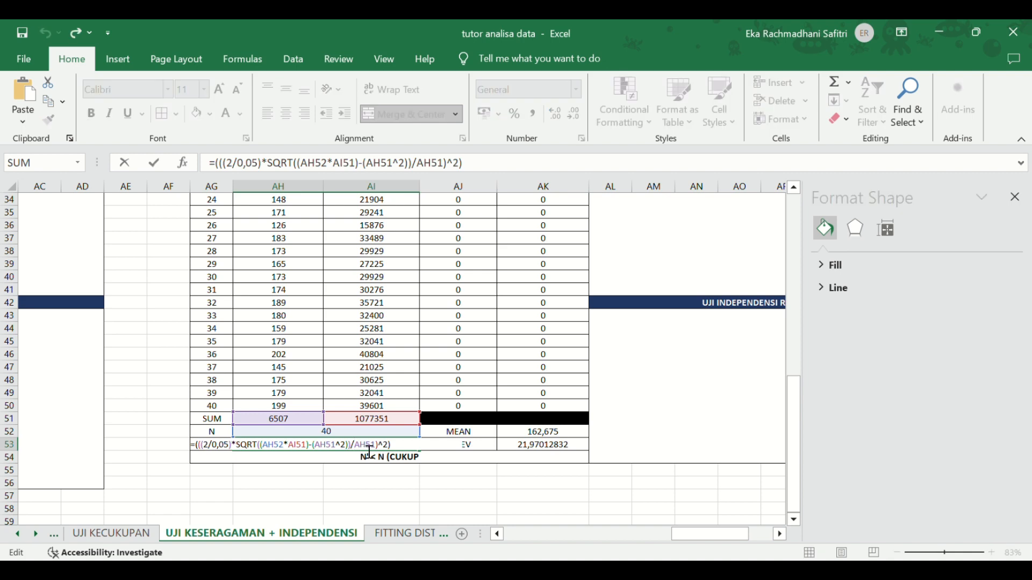
key(Return)
scroll(453, 473, up, 1)
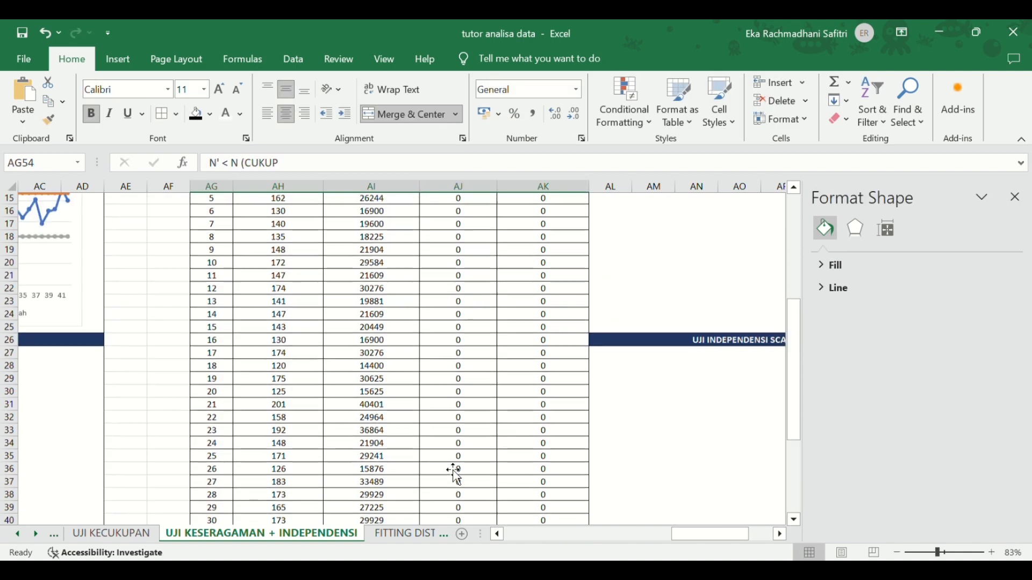
scroll(453, 472, down, 4)
scroll(453, 471, up, 12)
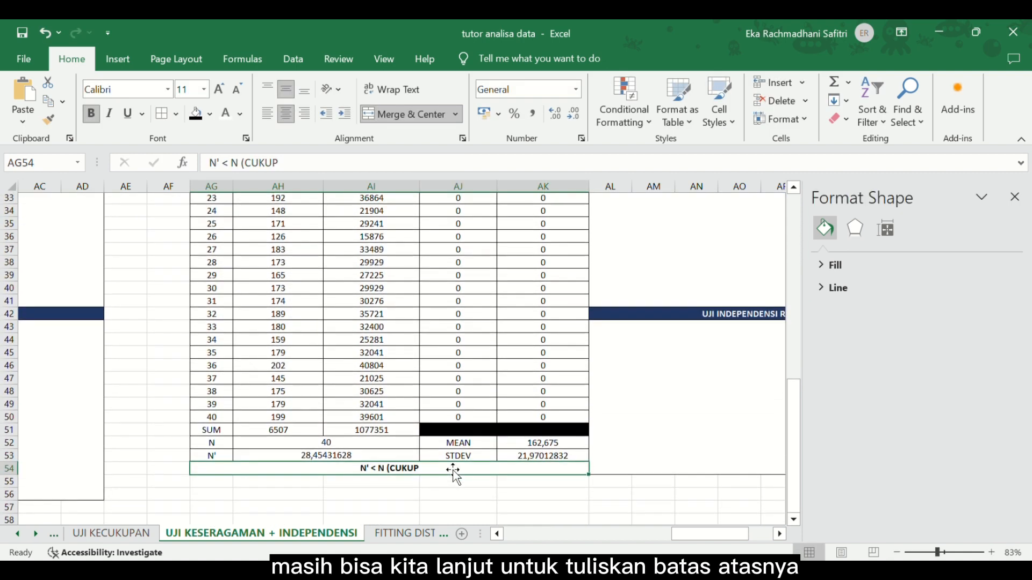
Begin the retest table's first Batas Atas formula in AJ11 with the mean, entering =AK52+
click(472, 282)
drag(307, 163, 175, 148)
key(BackSpace)
text(=)
scroll(296, 239, down, 12)
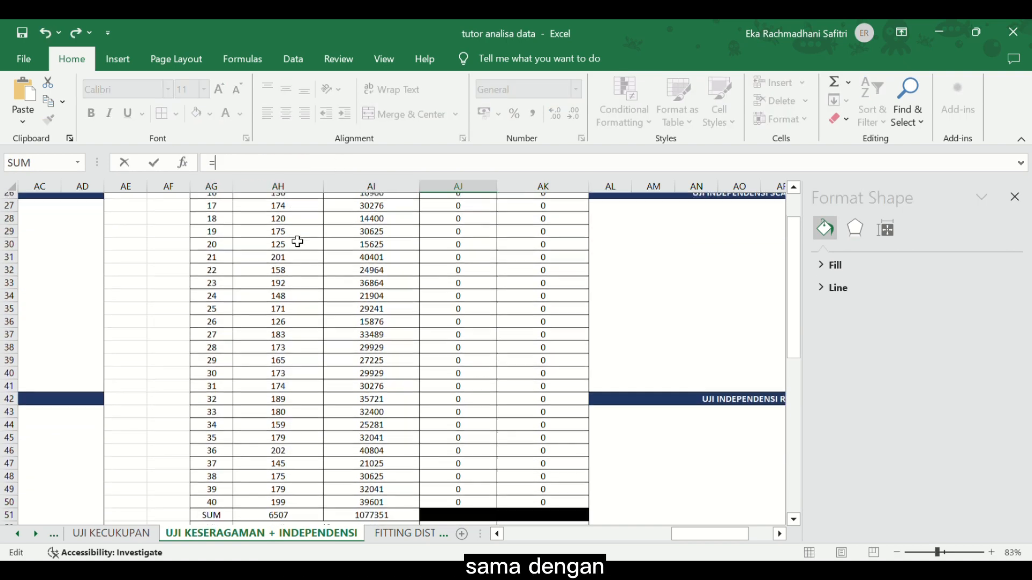
click(563, 349)
scroll(420, 324, up, 13)
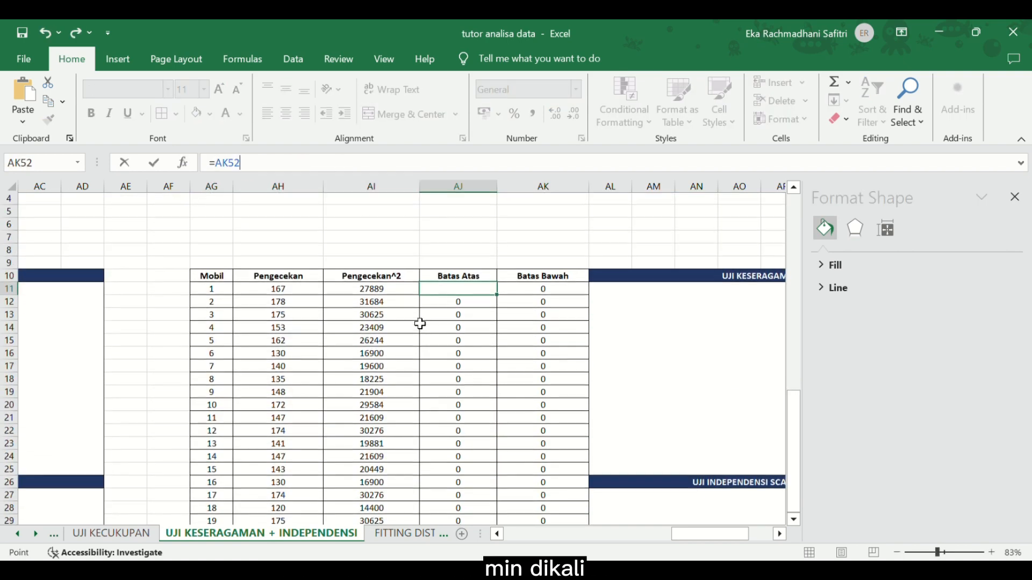
text(*)
scroll(233, 345, left, 3)
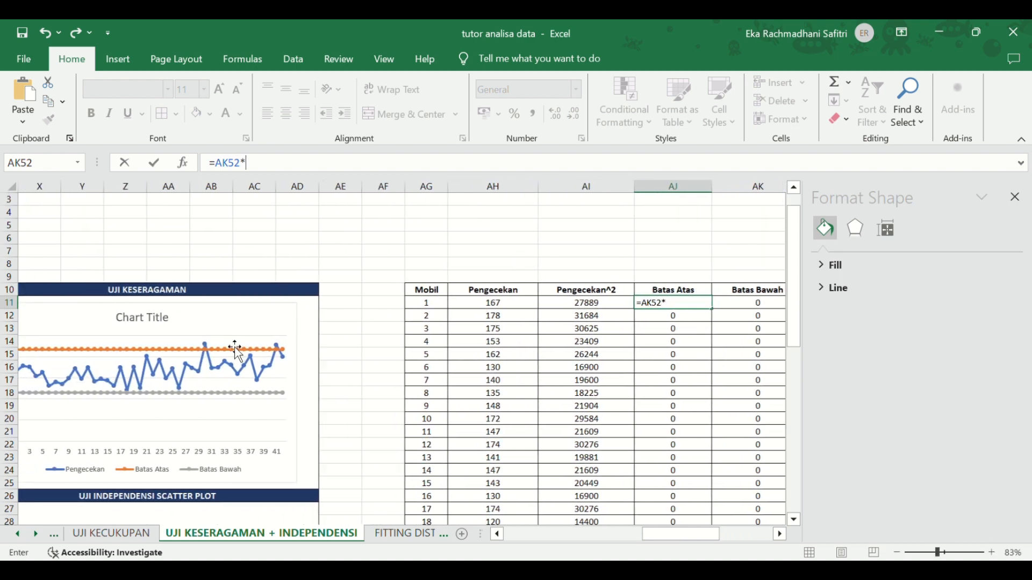
key(BackSpace)
text(+)
Extend the AJ11 formula with the k value times the retest standard deviation, making it =AK52+P4*AK53
scroll(235, 352, left, 10)
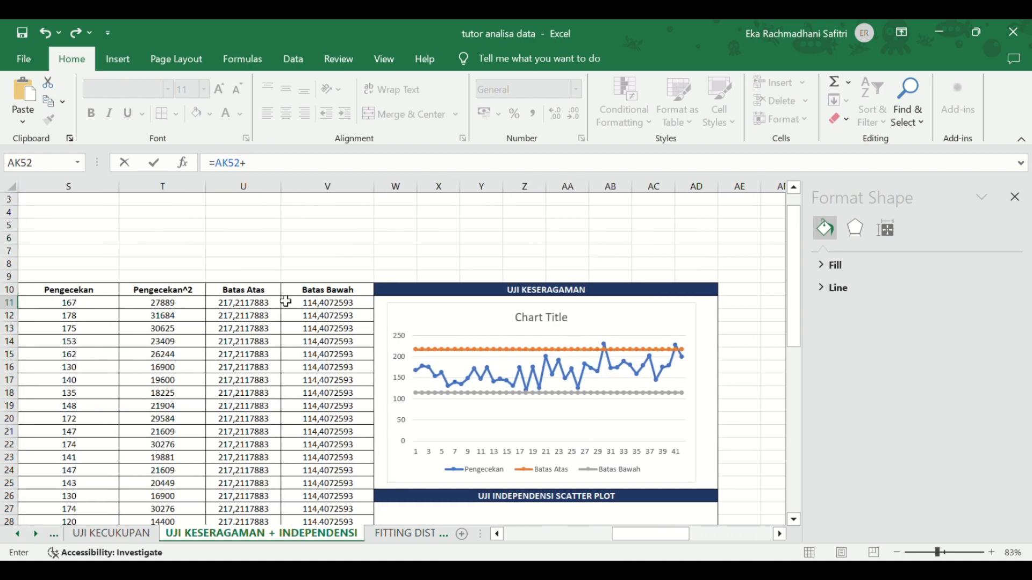
scroll(285, 301, left, 4)
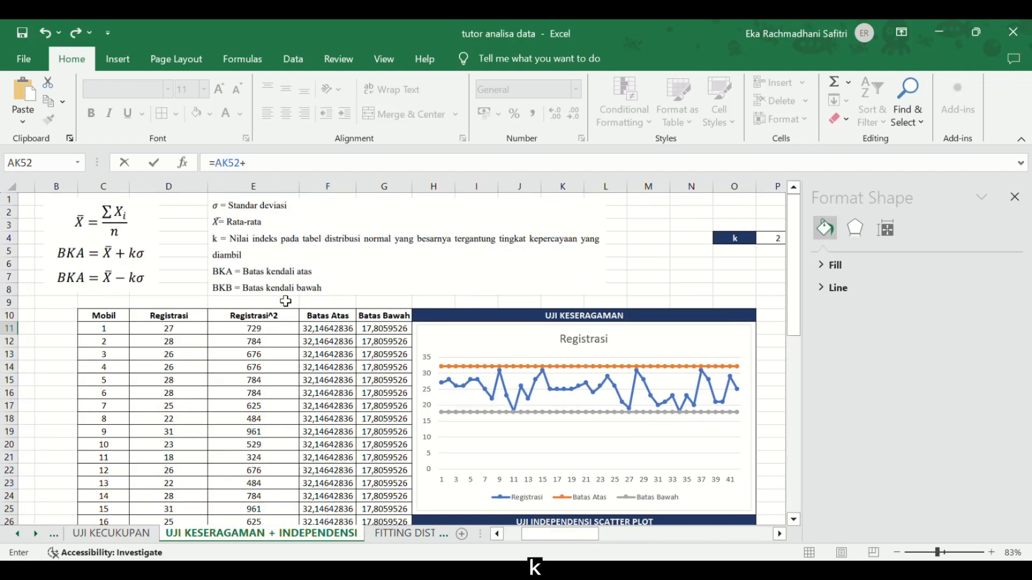
scroll(285, 303, right, 6)
scroll(316, 259, right, 1)
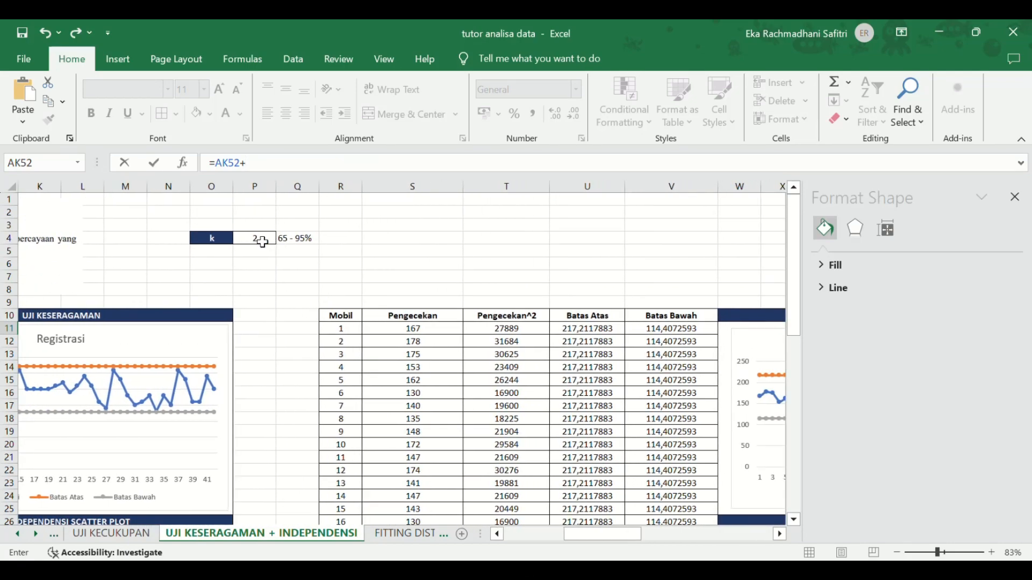
click(258, 240)
text(*)
scroll(387, 271, right, 12)
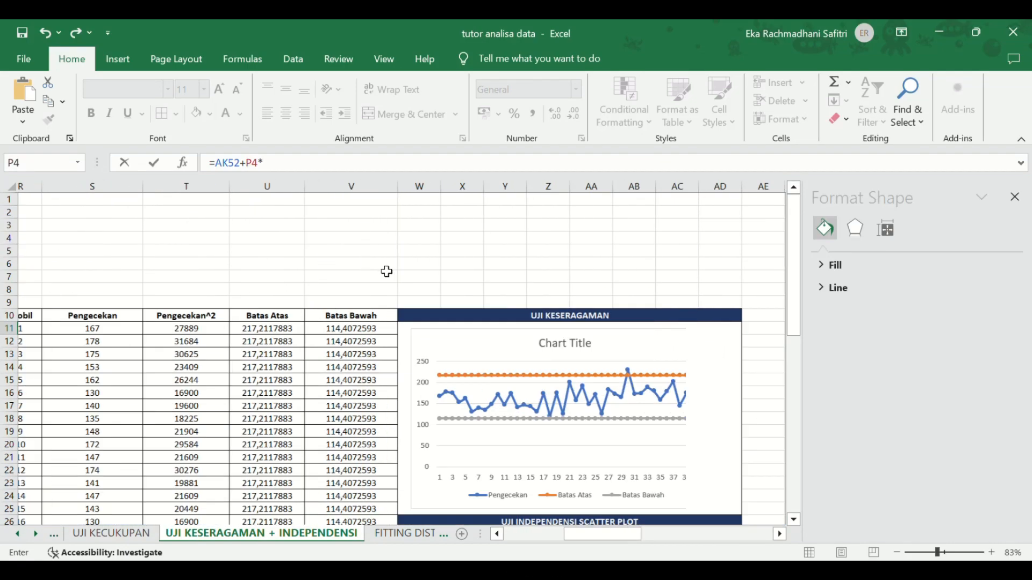
scroll(387, 271, down, 15)
scroll(387, 271, right, 2)
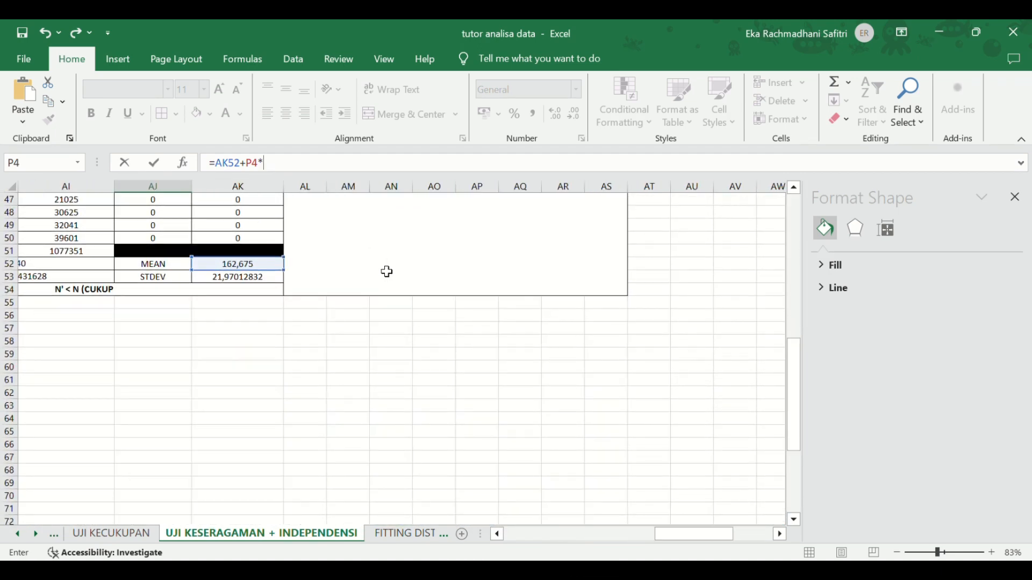
scroll(387, 272, up, 3)
click(256, 385)
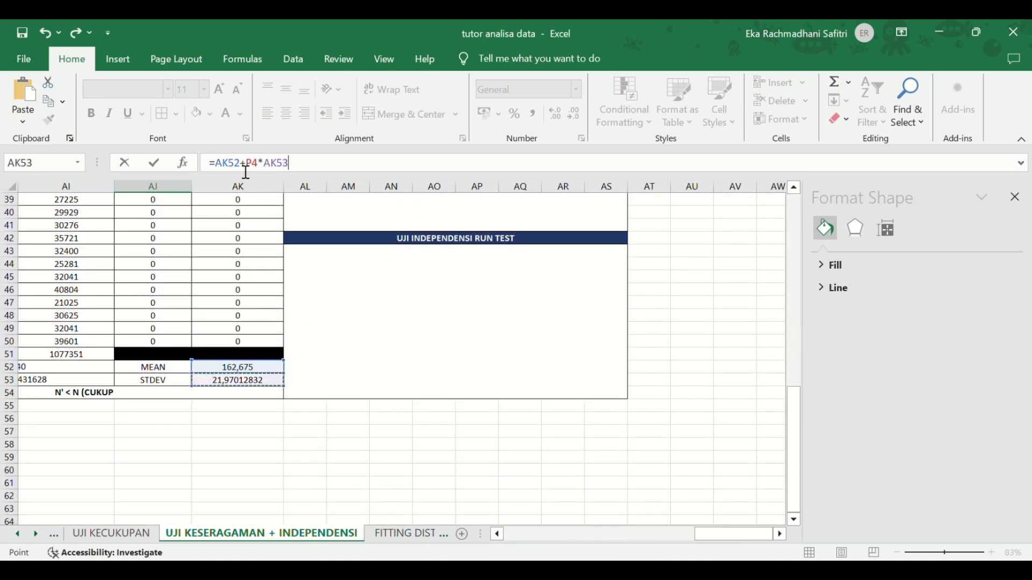
Make all references in the Batas Atas formula absolute and enter it as =$AK$52+$P$4*$AK$53
drag(240, 167, 177, 173)
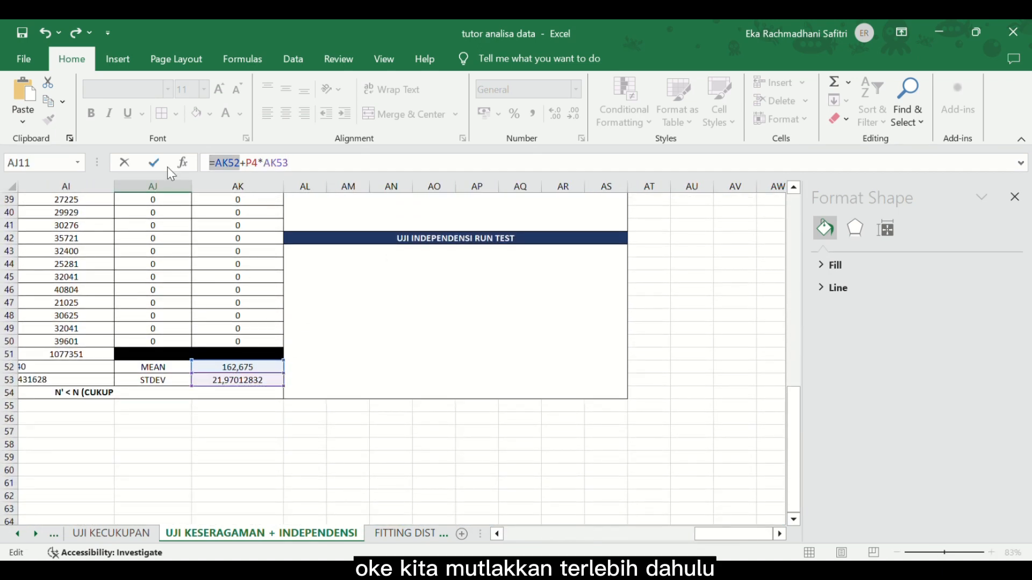
key(F4)
click(266, 171)
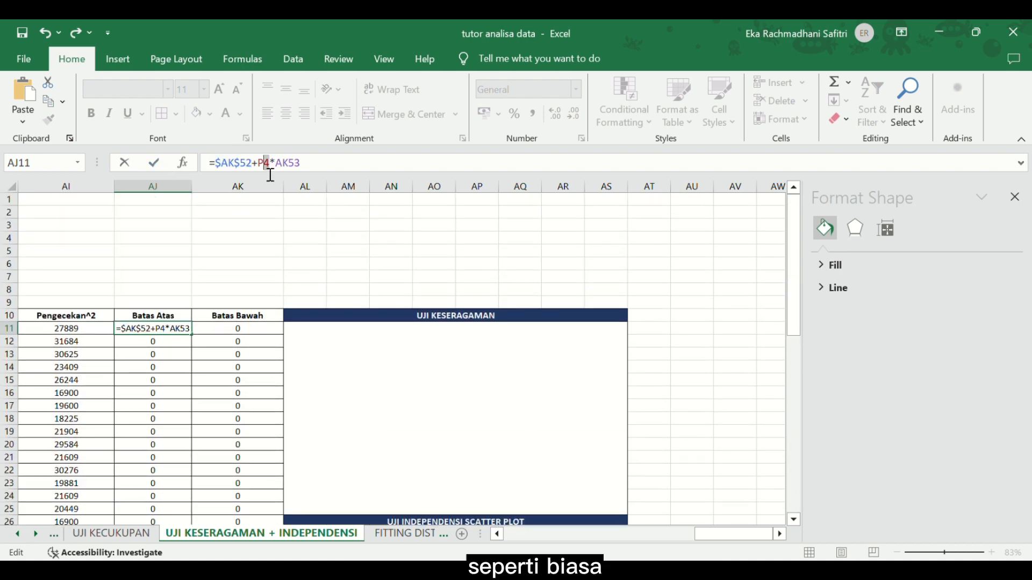
double_click(267, 175)
key(F4)
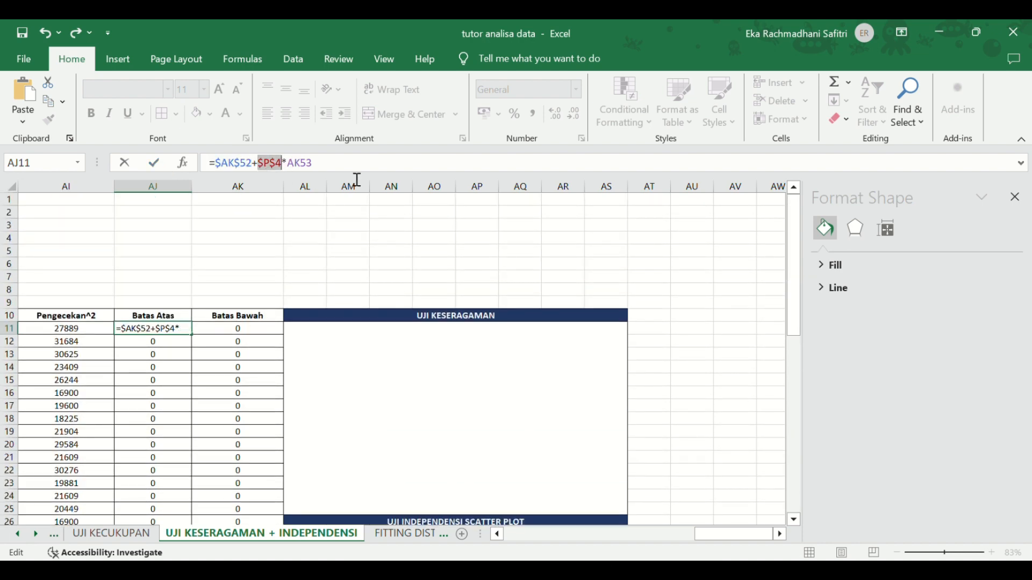
double_click(297, 178)
key(F4)
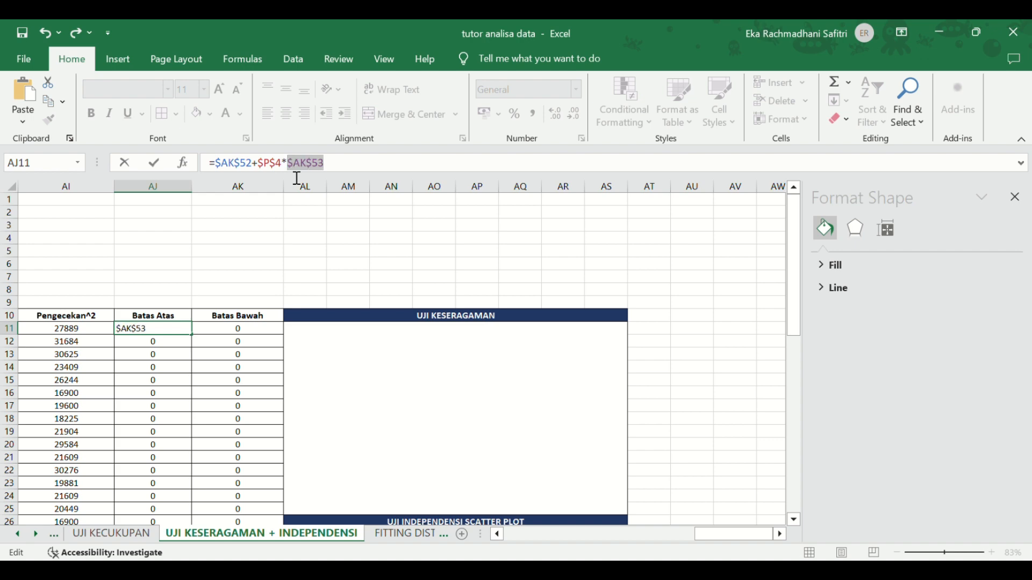
key(Return)
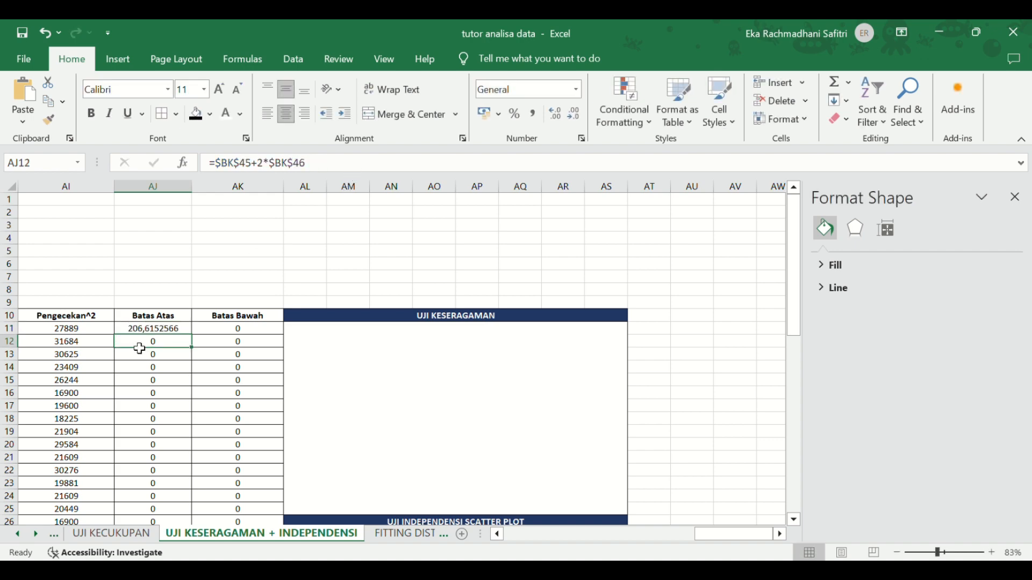
Fill the Batas Atas formula from AJ11 down to AJ50 for all retest rows
click(160, 331)
drag(191, 335, 169, 470)
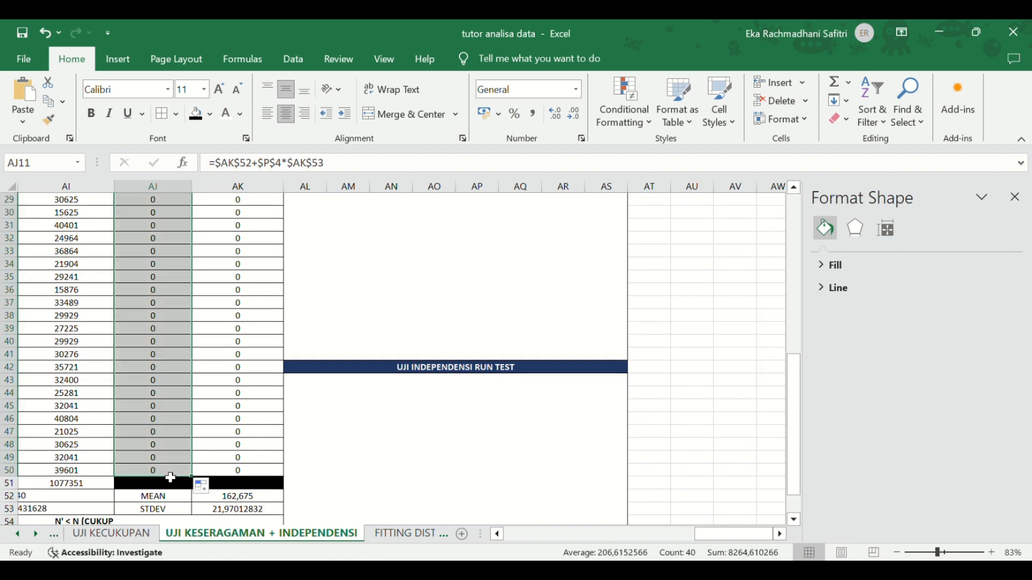
scroll(166, 387, up, 6)
scroll(166, 387, down, 10)
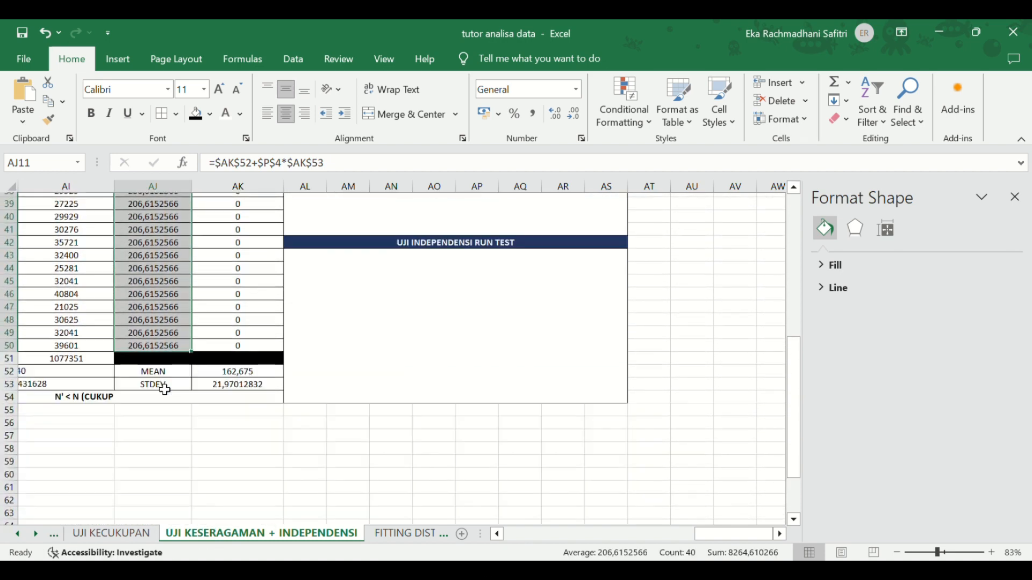
scroll(166, 387, up, 13)
Copy the Batas Atas formula into Batas Bawah cell AK11 and change the plus to a minus, giving =$AK$52 - $P$4*$AK$53
drag(324, 164, 209, 162)
text(=)
click(262, 333)
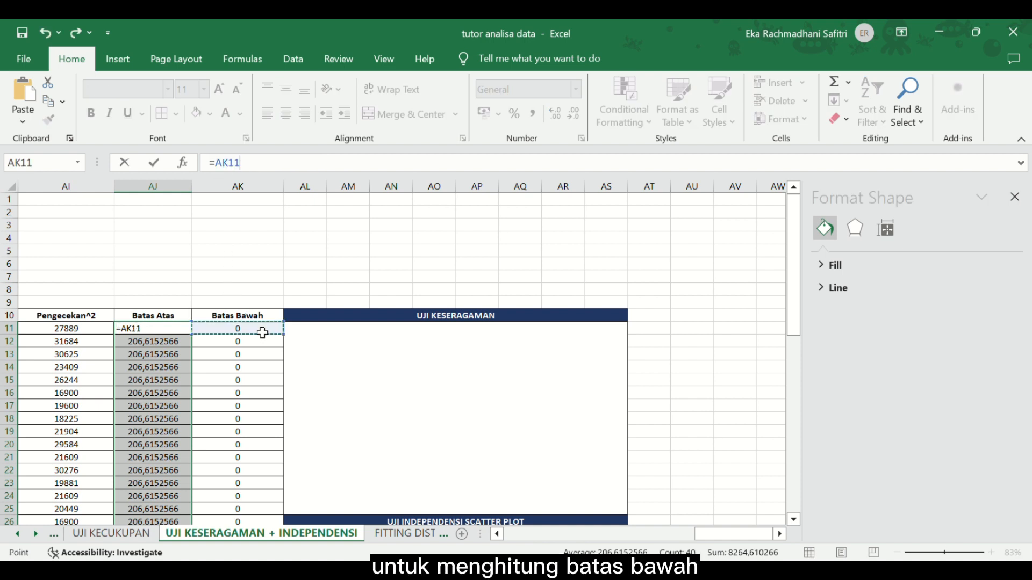
key(Escape)
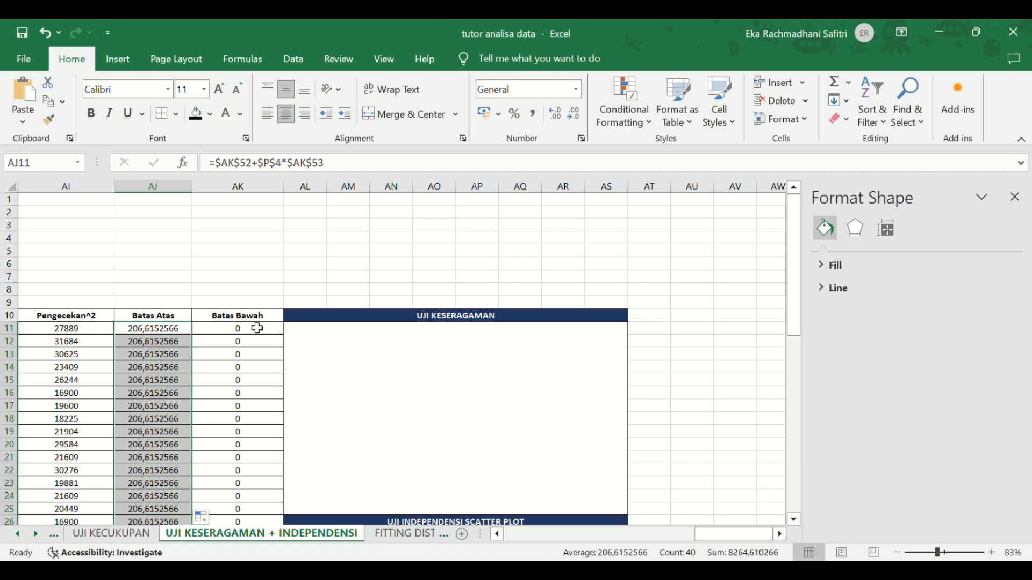
click(298, 264)
click(257, 335)
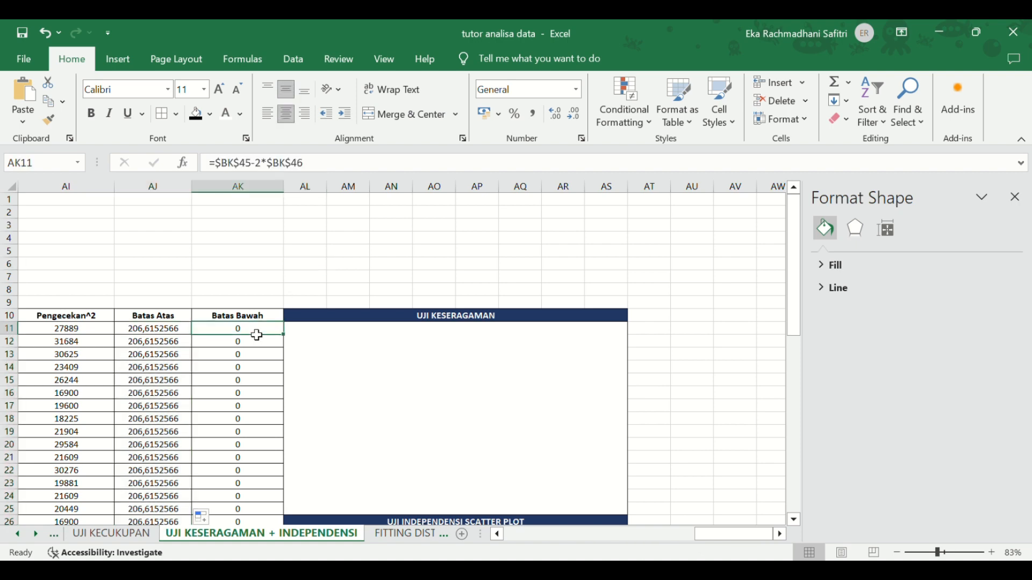
drag(321, 163, 181, 168)
key(ctrl+v)
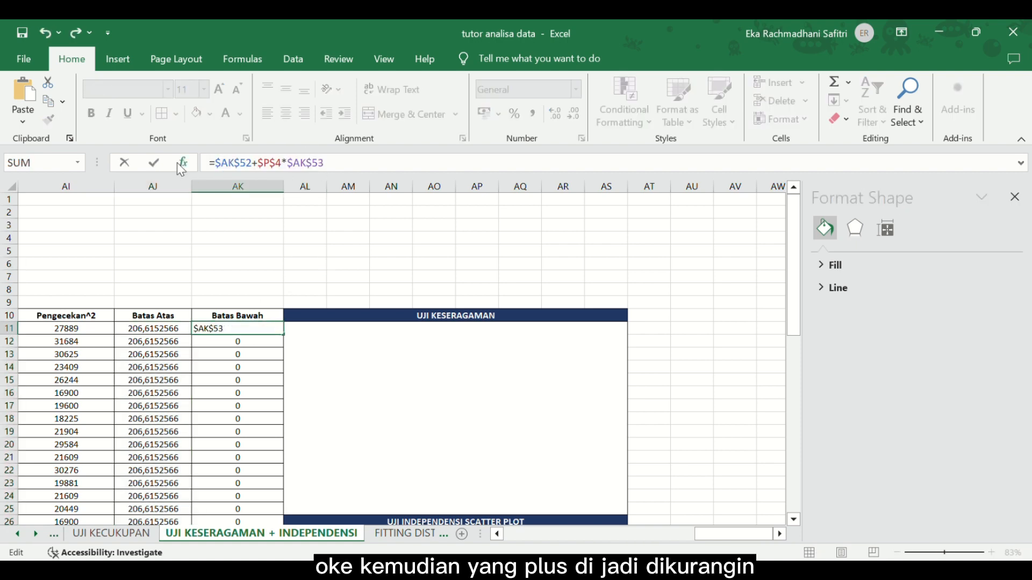
click(266, 175)
key(BackSpace)
text(-)
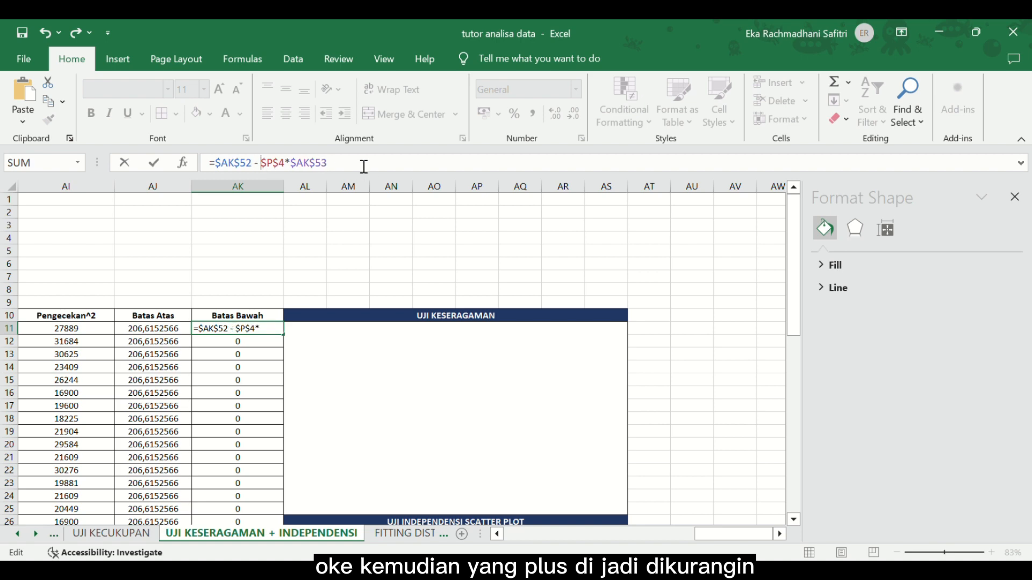
key(Return)
Fill the Batas Bawah formula from AK11 down to AK50
click(260, 328)
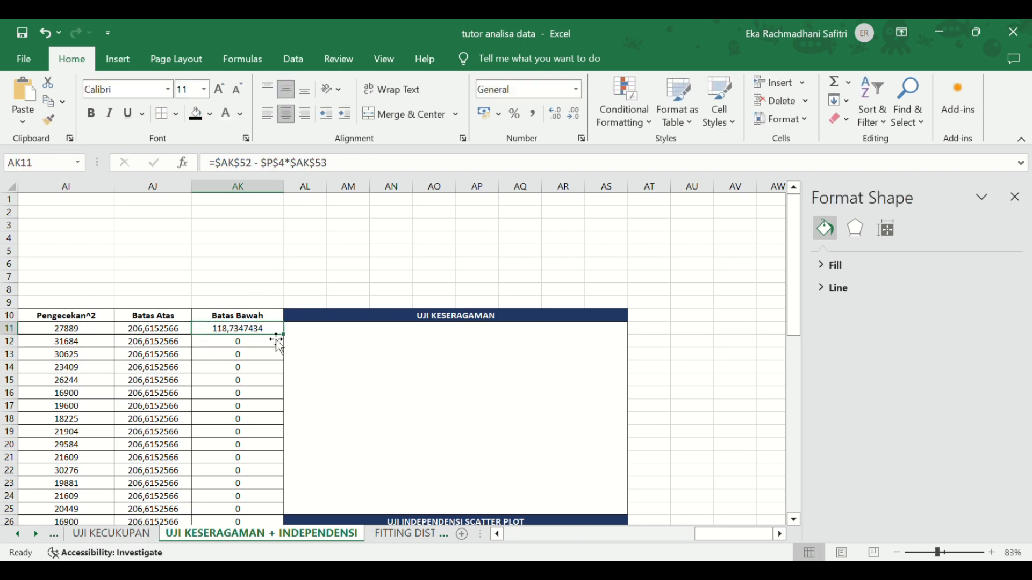
drag(283, 335, 269, 504)
scroll(152, 378, down, 5)
scroll(152, 378, left, 3)
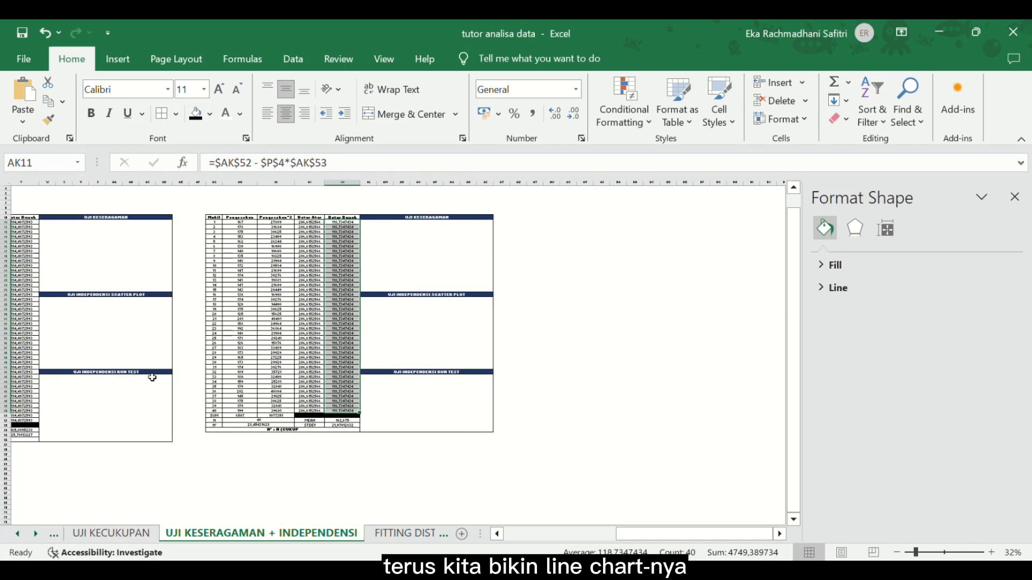
Insert a line chart with markers from the retest's Pengecekan, Batas Atas and Batas Bawah columns, rows 10 to 50 with headers
scroll(361, 251, up, 3)
click(491, 245)
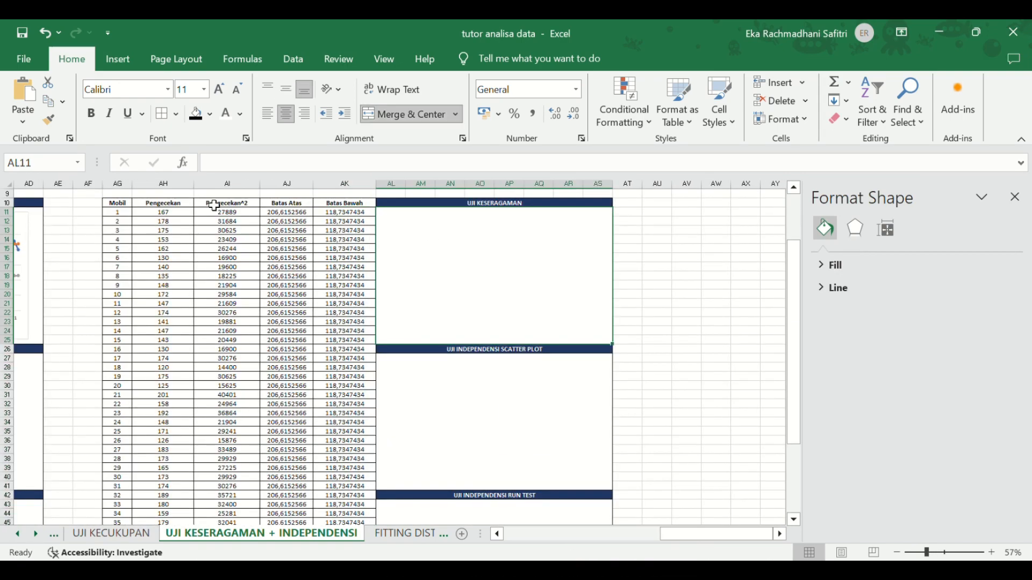
drag(159, 202, 156, 520)
scroll(256, 357, down, 3)
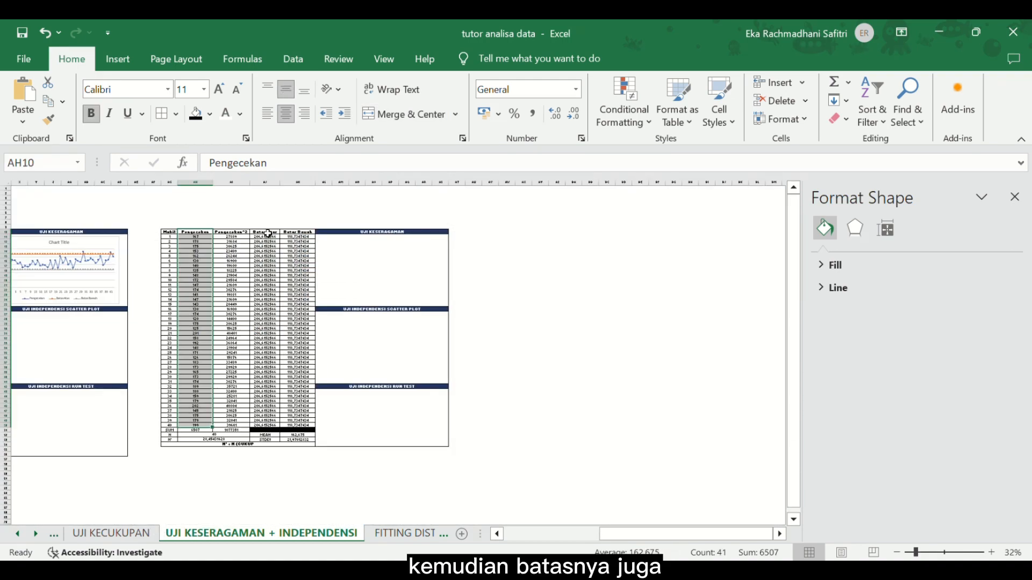
mouse_move(268, 234)
mouse_down()
mouse_move(304, 236)
mouse_move(307, 432)
mouse_up()
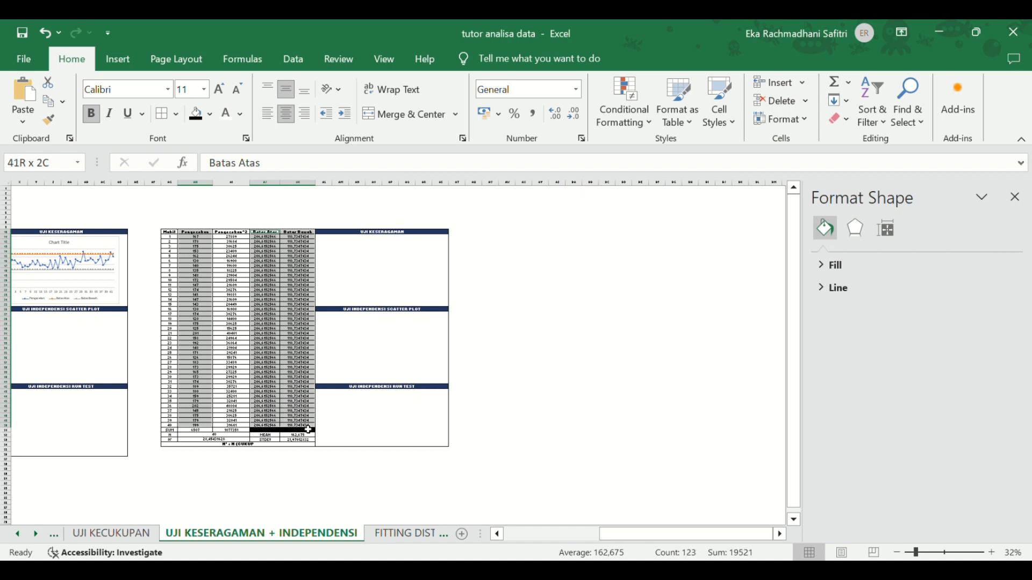
click(119, 59)
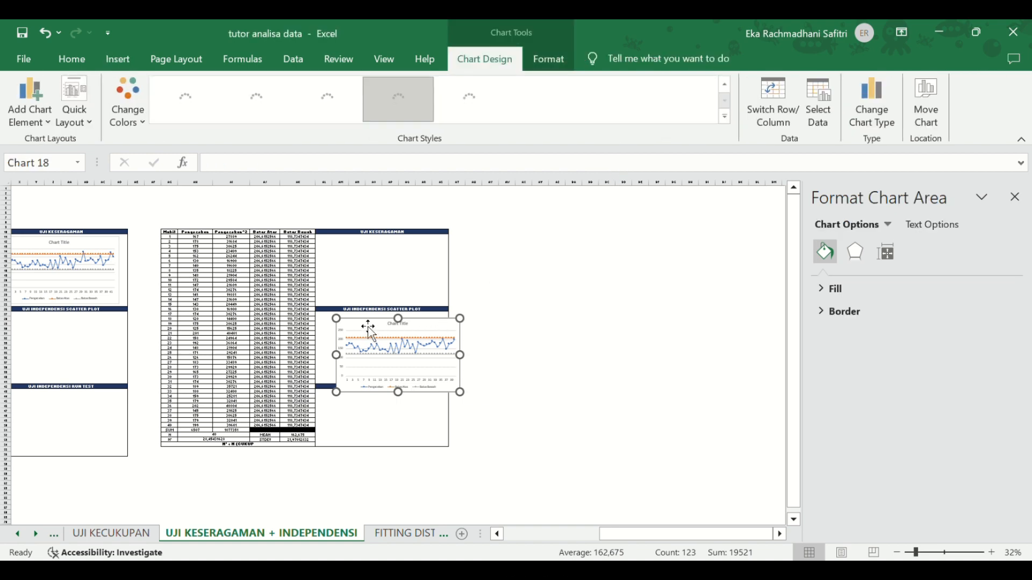
Move the new line chart into the retest's UJI KESERAGAMAN area and shrink its height to fit above the scatter plot header
drag(363, 337, 346, 249)
scroll(345, 249, up, 5)
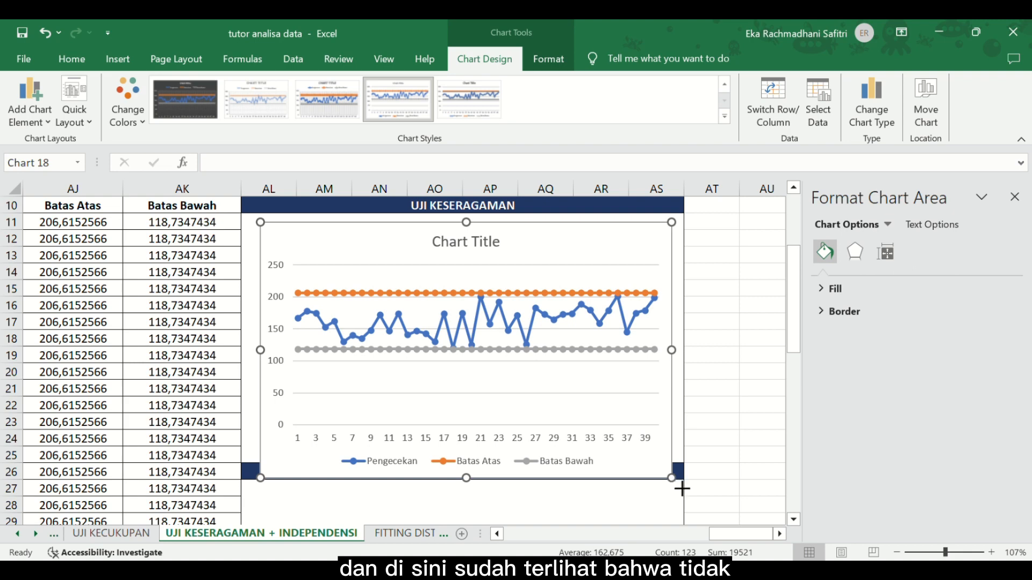
drag(682, 489, 684, 461)
click(751, 423)
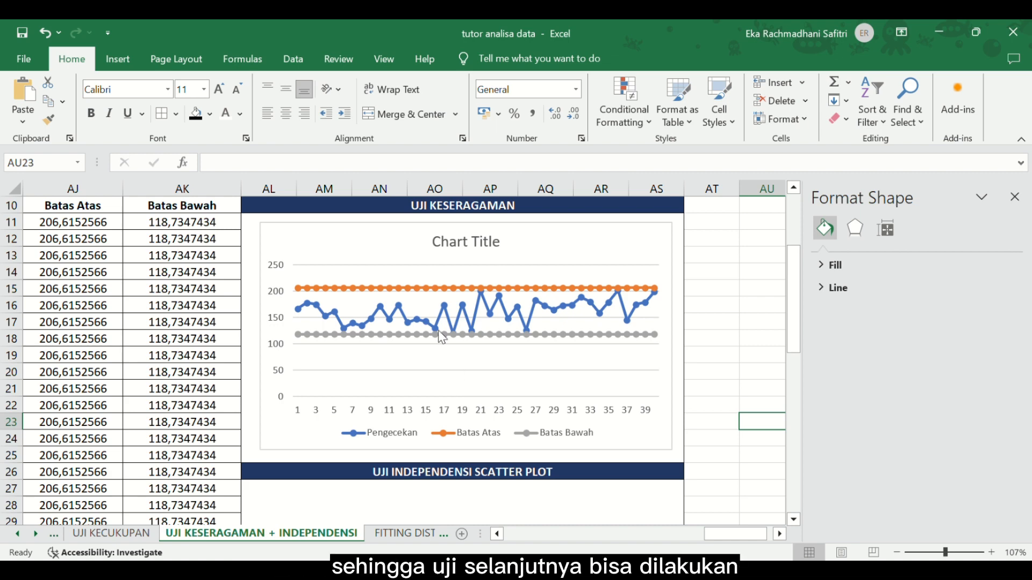
scroll(438, 334, left, 5)
scroll(439, 334, right, 5)
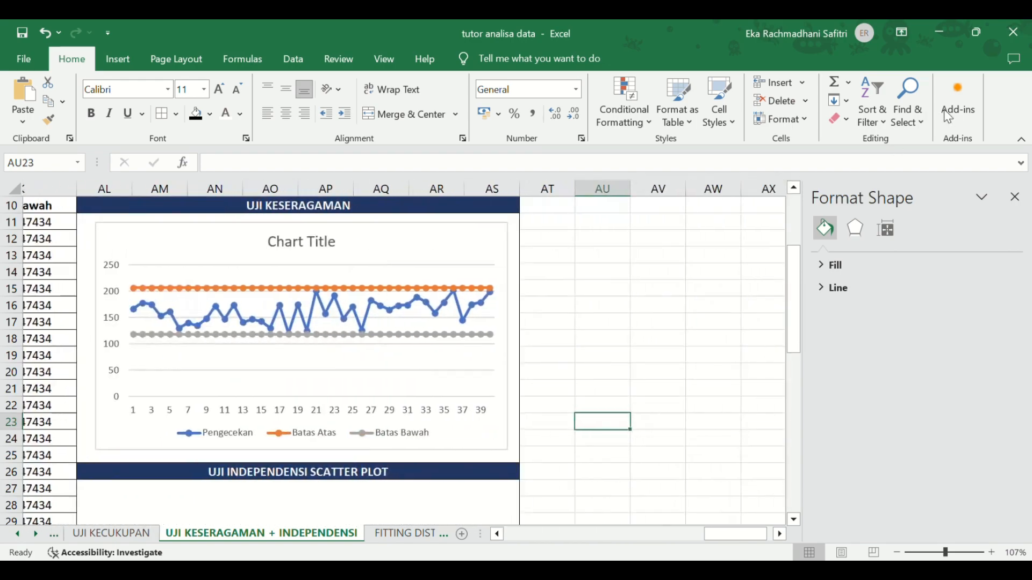
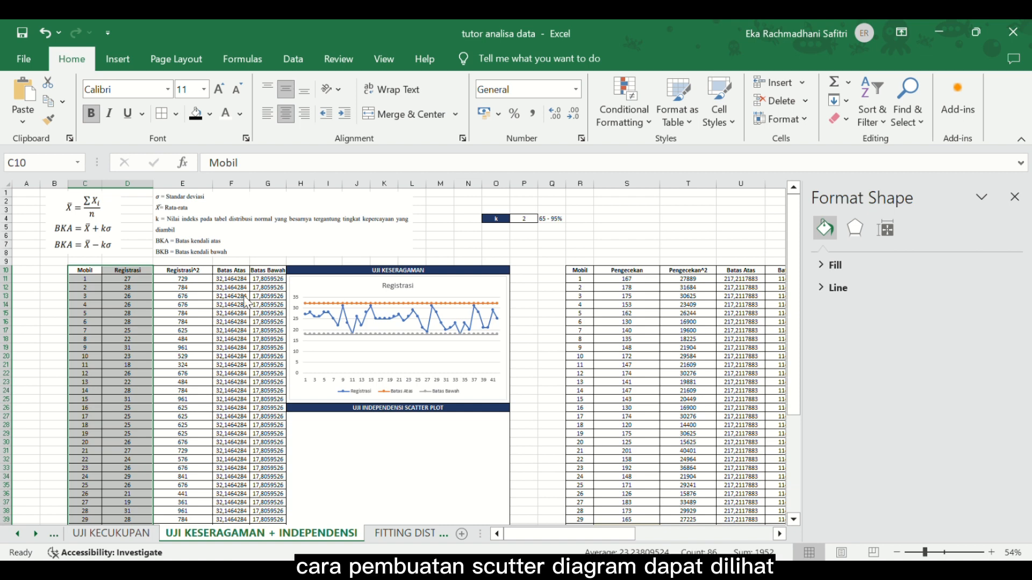
Insert a scatter chart from the Mobil and Registrasi columns, rows 10 to 52 including headers
click(129, 322)
scroll(129, 331, down, 9)
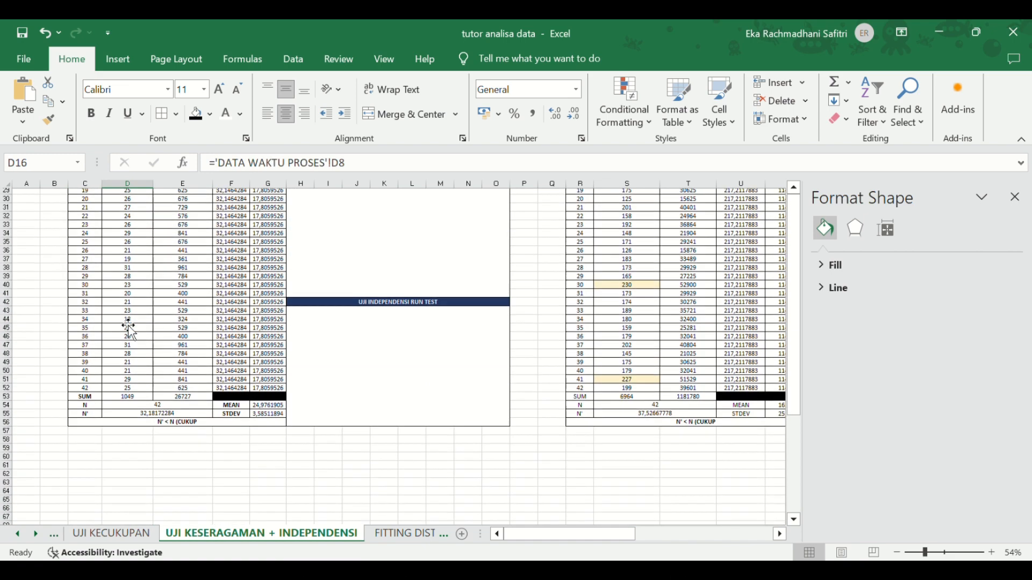
scroll(129, 328, up, 9)
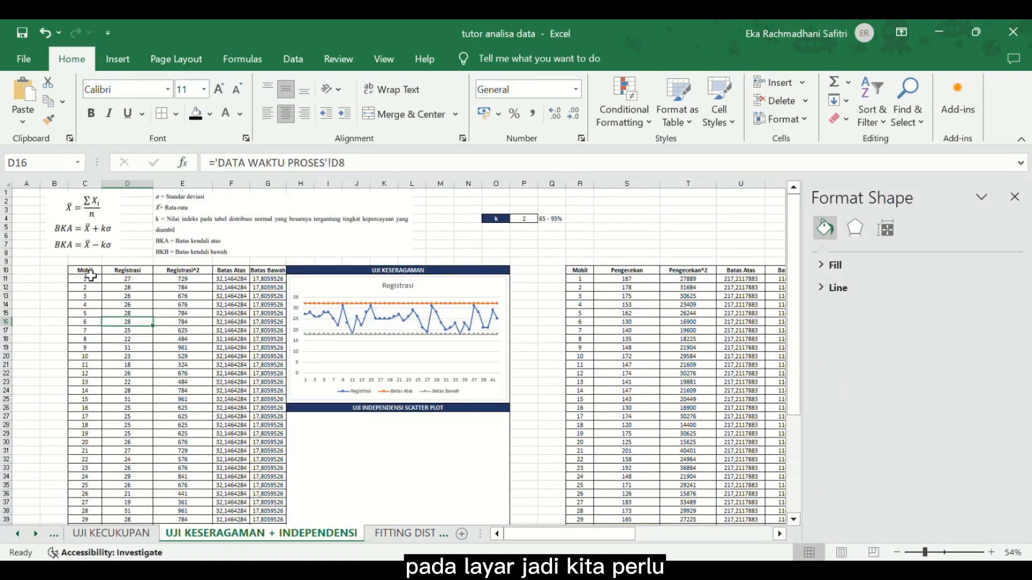
drag(90, 276, 134, 498)
scroll(115, 312, up, 5)
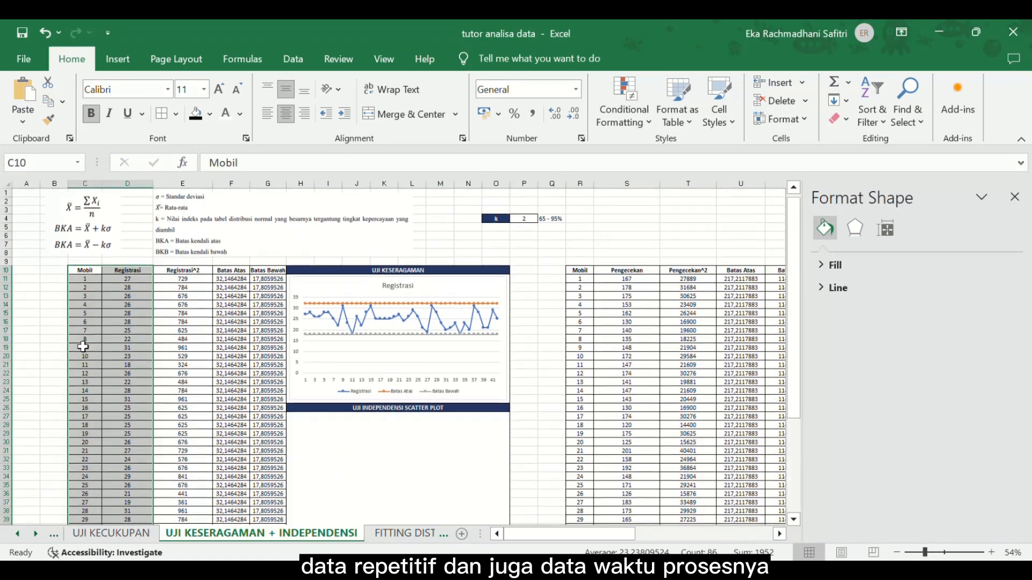
click(116, 56)
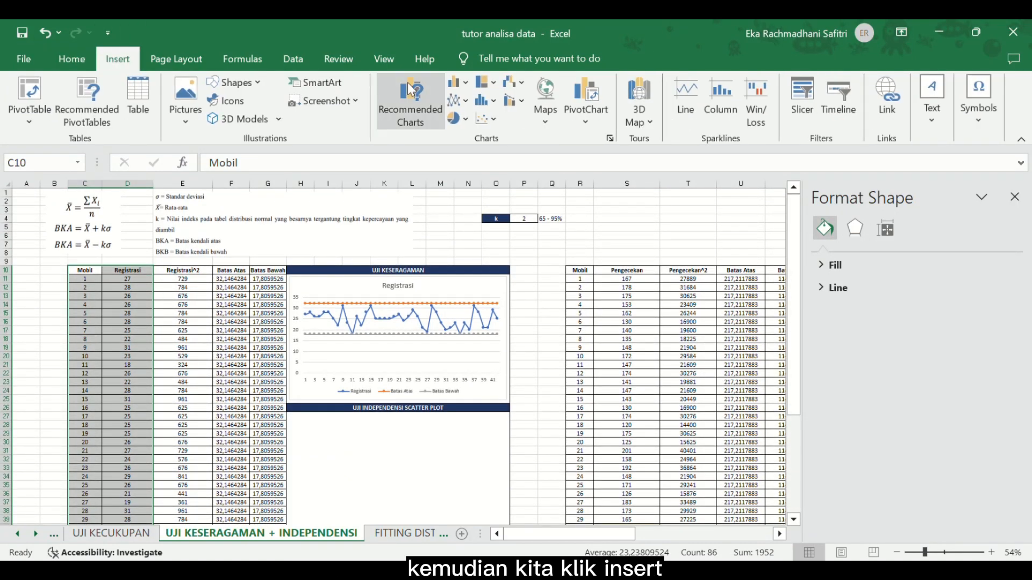
click(488, 119)
click(495, 160)
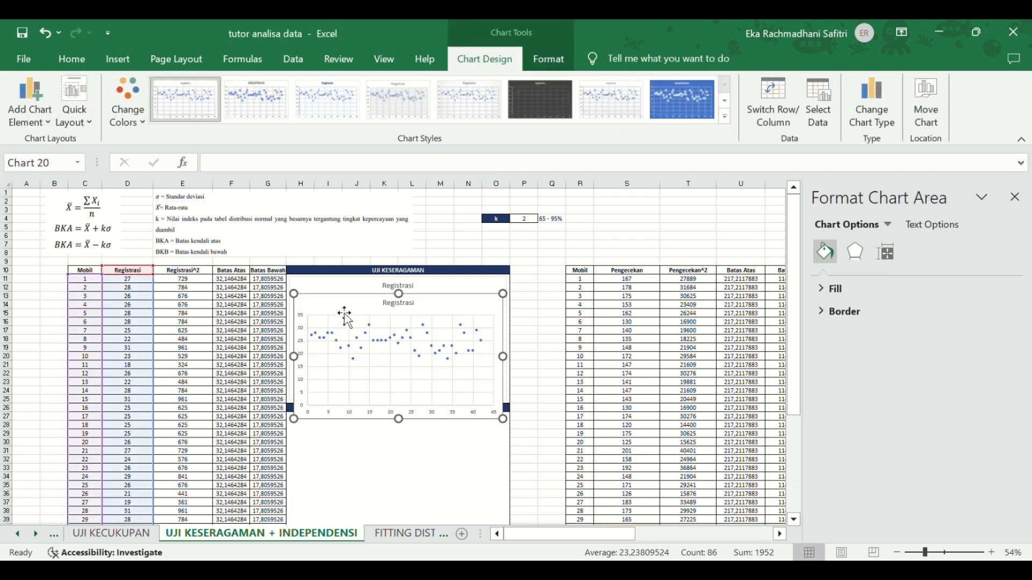
Move the Registrasi scatter chart under the UJI INDEPENDENSI SCATTER PLOT header and shrink it to fit above the run test header
drag(345, 314, 350, 410)
scroll(352, 414, down, 5)
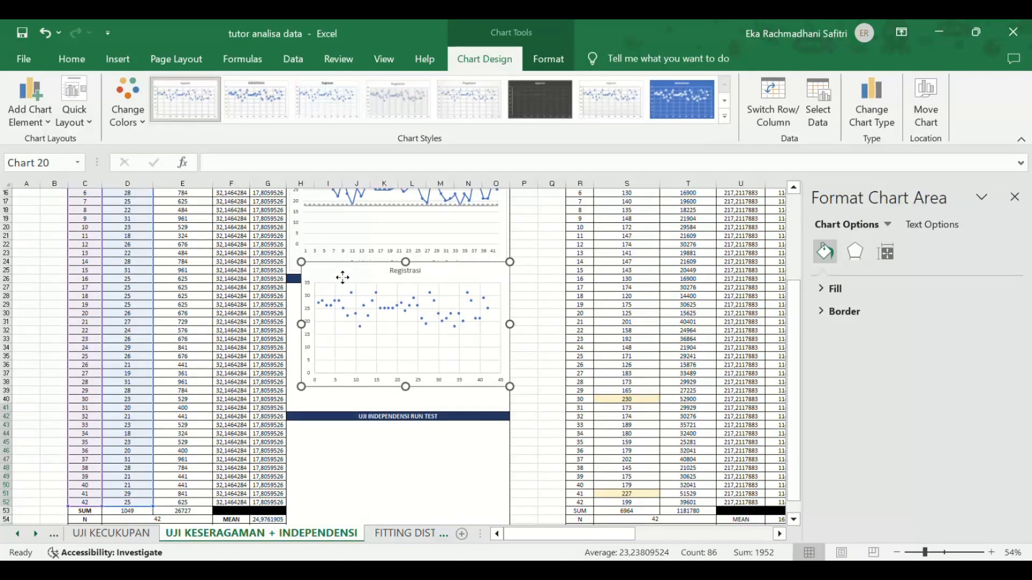
drag(343, 277, 331, 305)
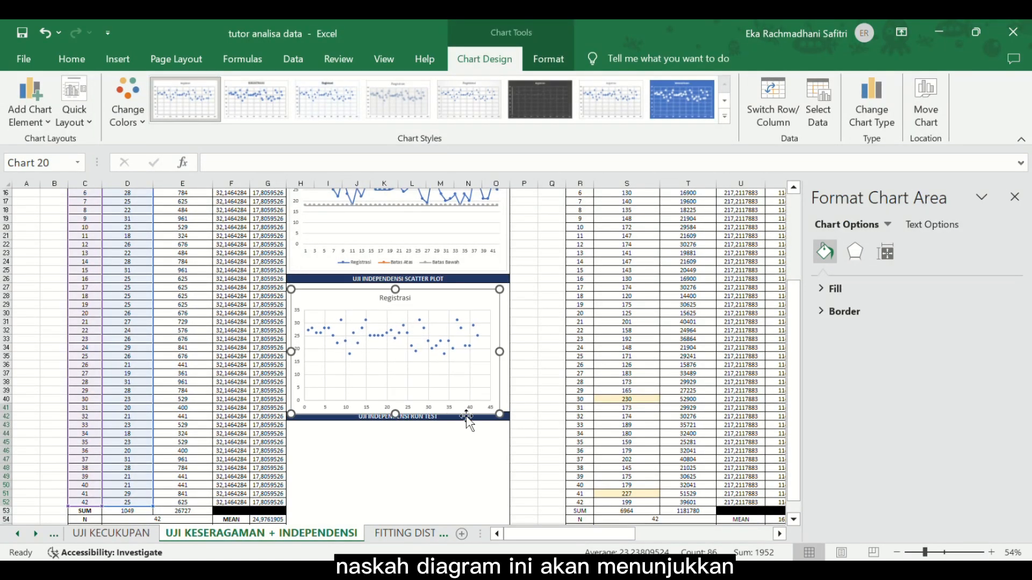
drag(501, 414, 486, 400)
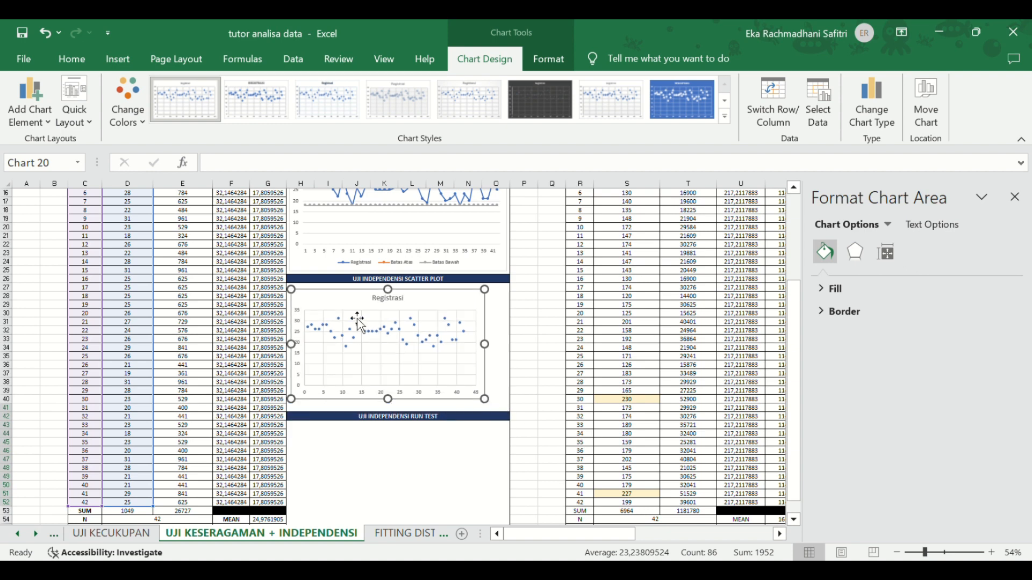
drag(338, 305, 346, 306)
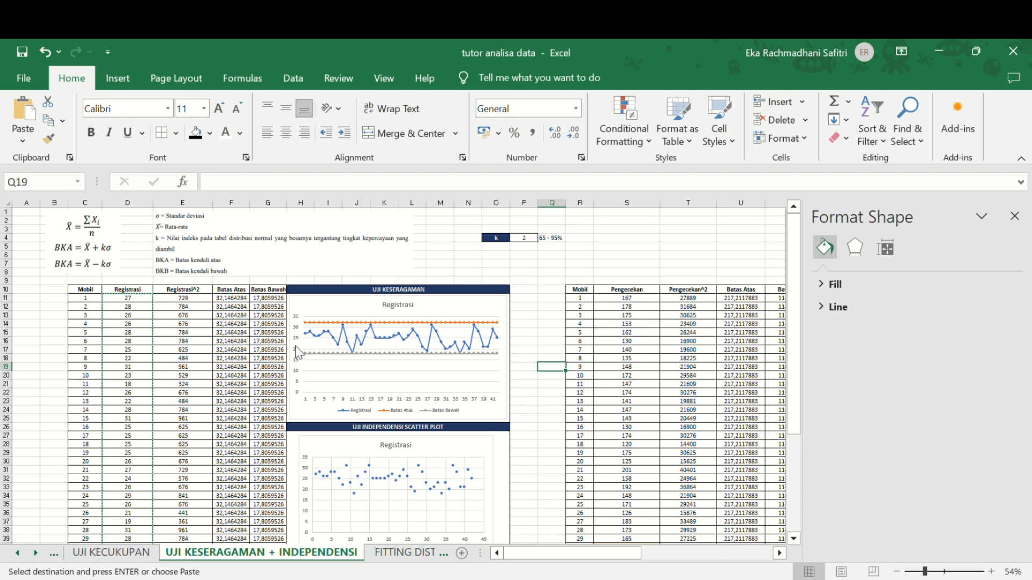
Switch to SPSS Statistics and paste the Registrasi and Pengecekan data into the first two columns, starting at row 1
click(727, 509)
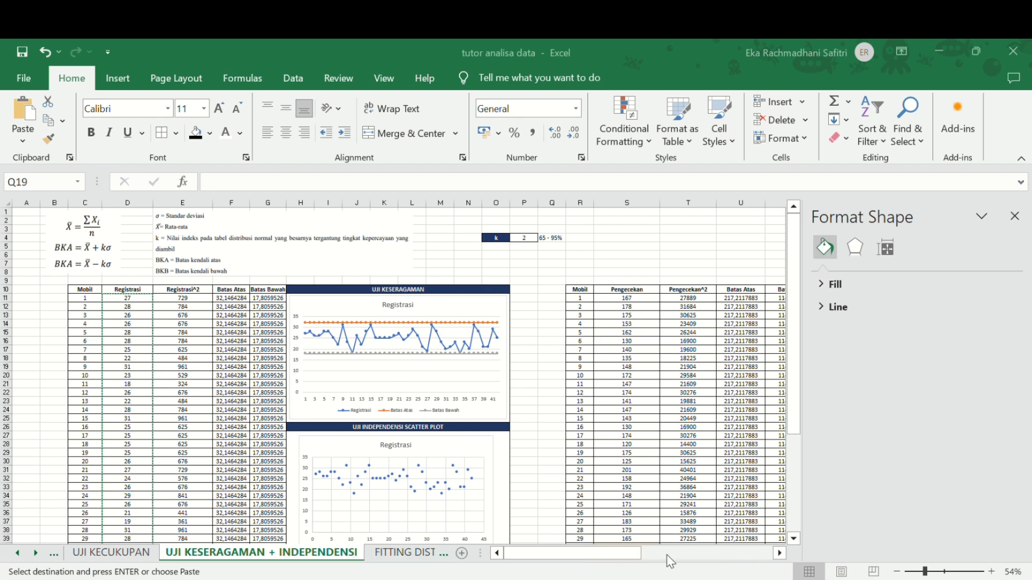
key(alt+Tab)
click(159, 142)
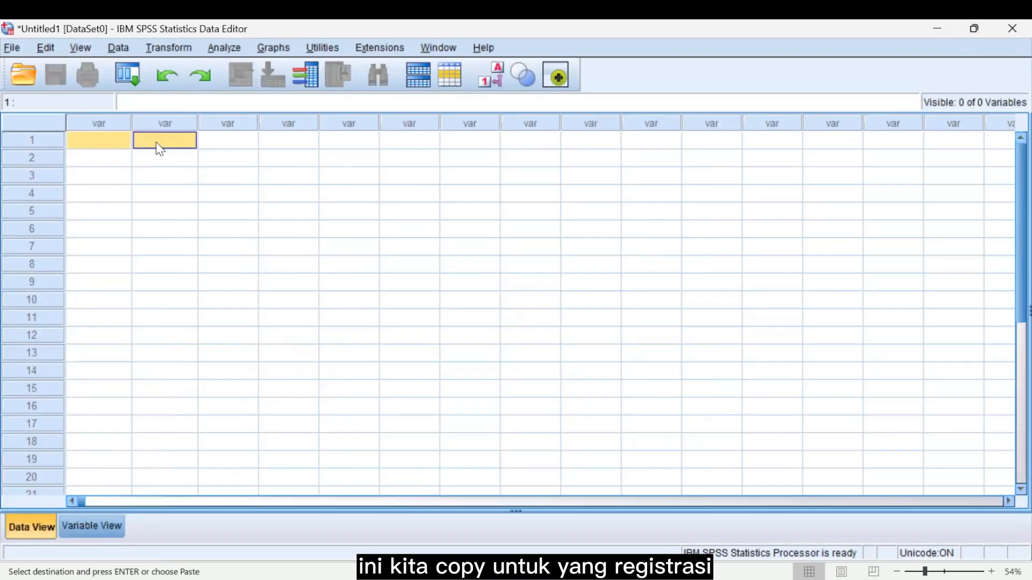
key(ctrl+v)
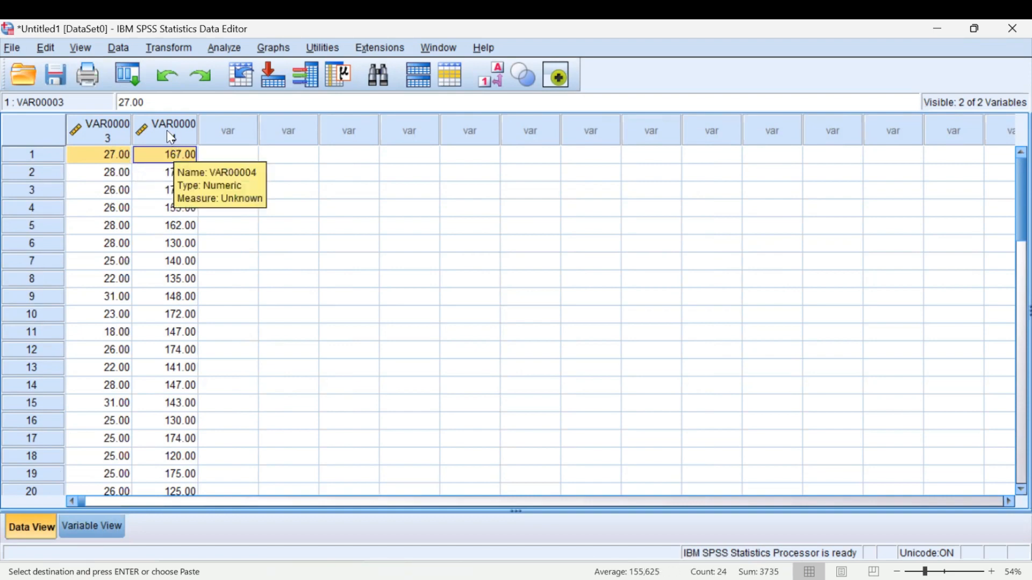
scroll(143, 394, down, 13)
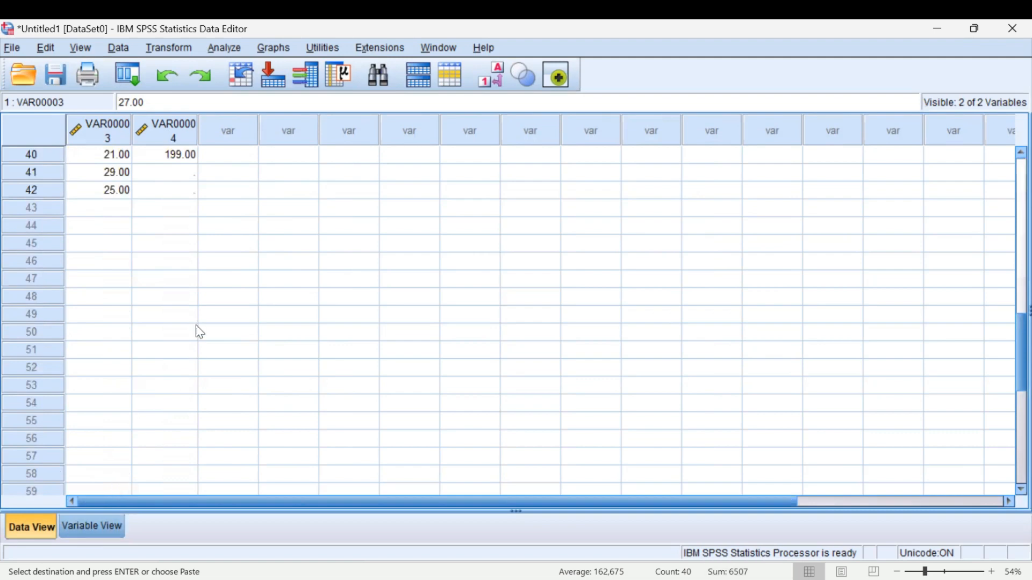
scroll(197, 327, up, 13)
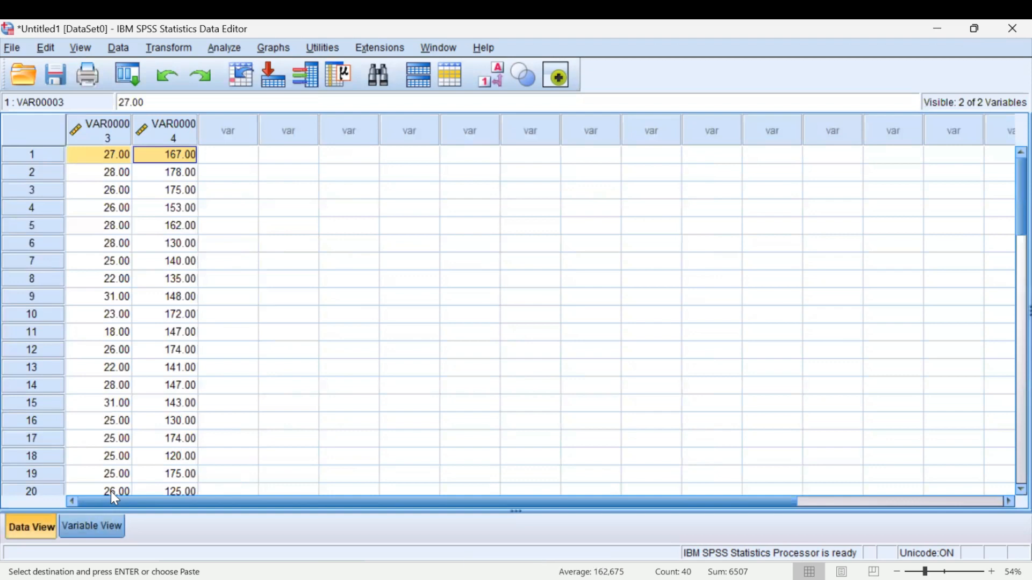
Rename the first variable proses_registrasi and the second proses_pengecekan
click(102, 524)
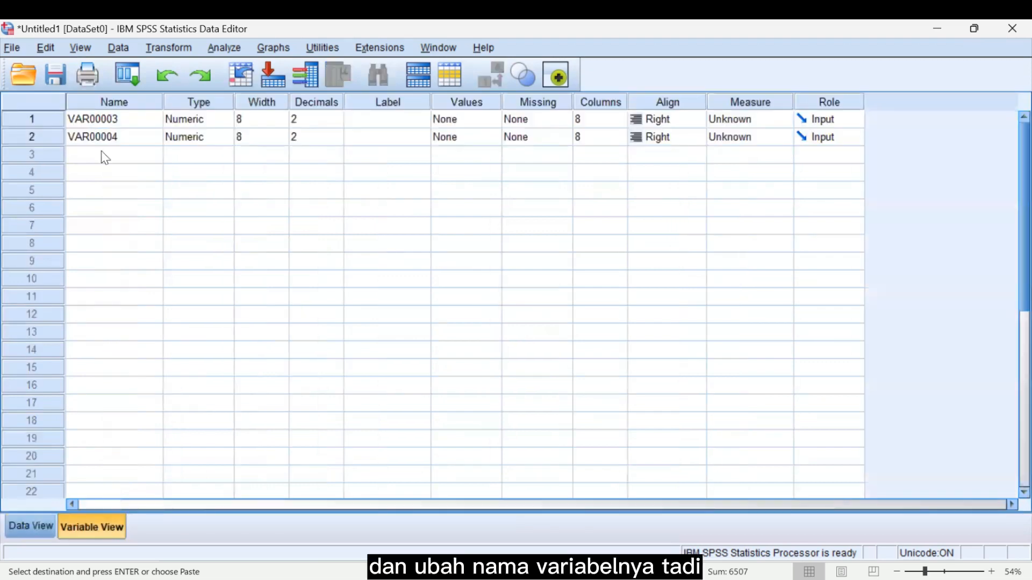
double_click(107, 120)
double_click(107, 120)
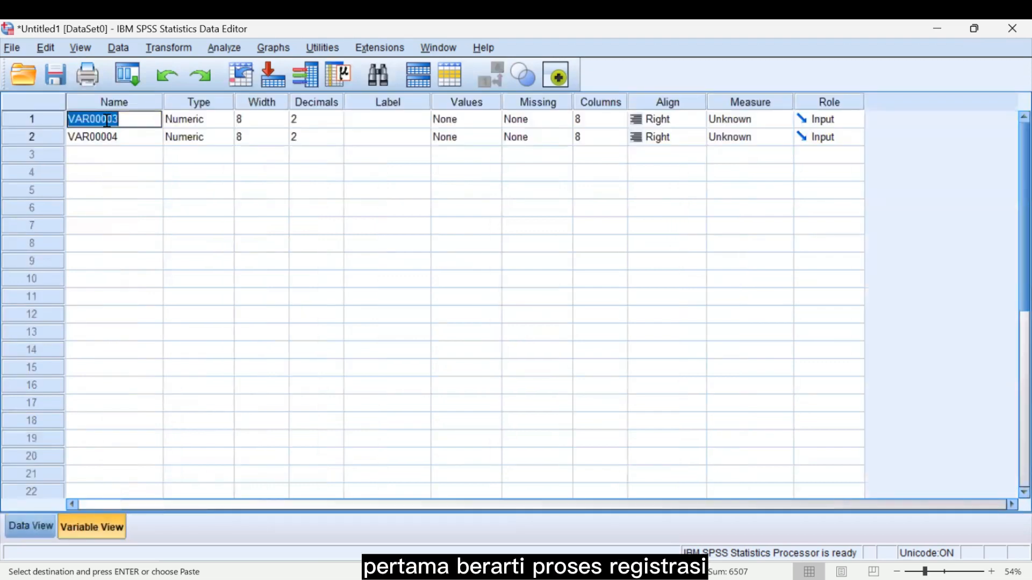
text(proses_registrasi)
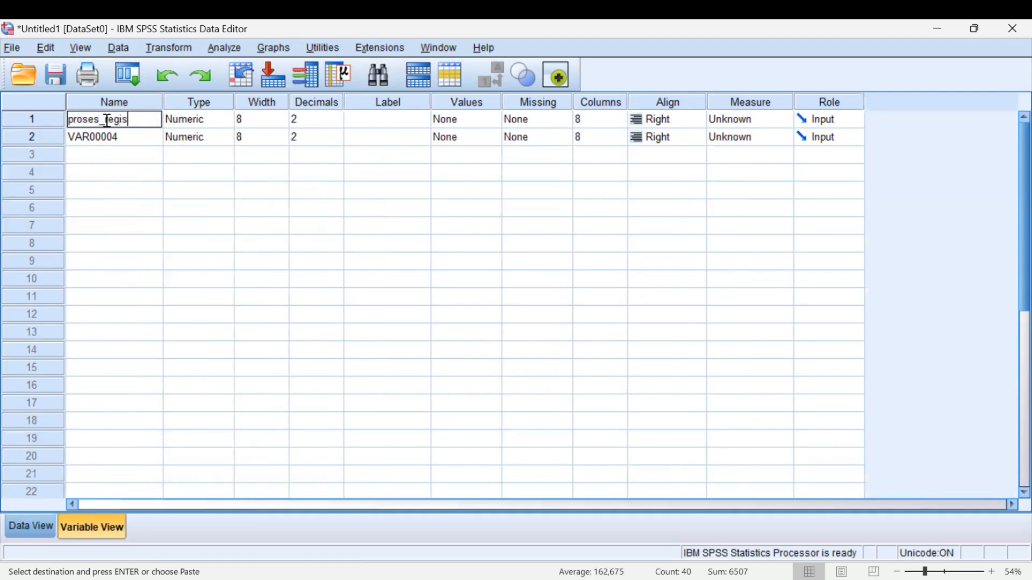
double_click(126, 137)
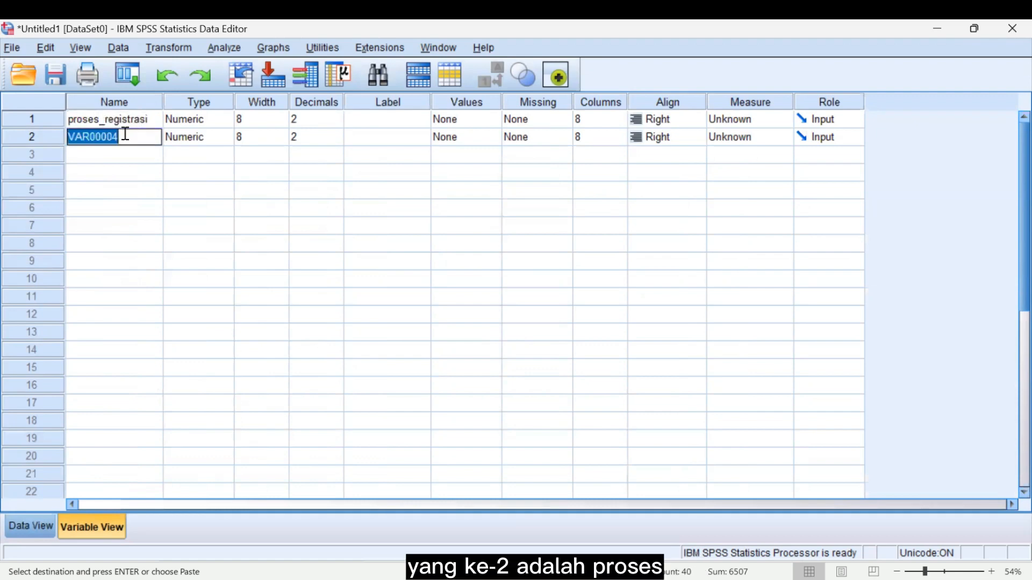
text(proses_pengecekan)
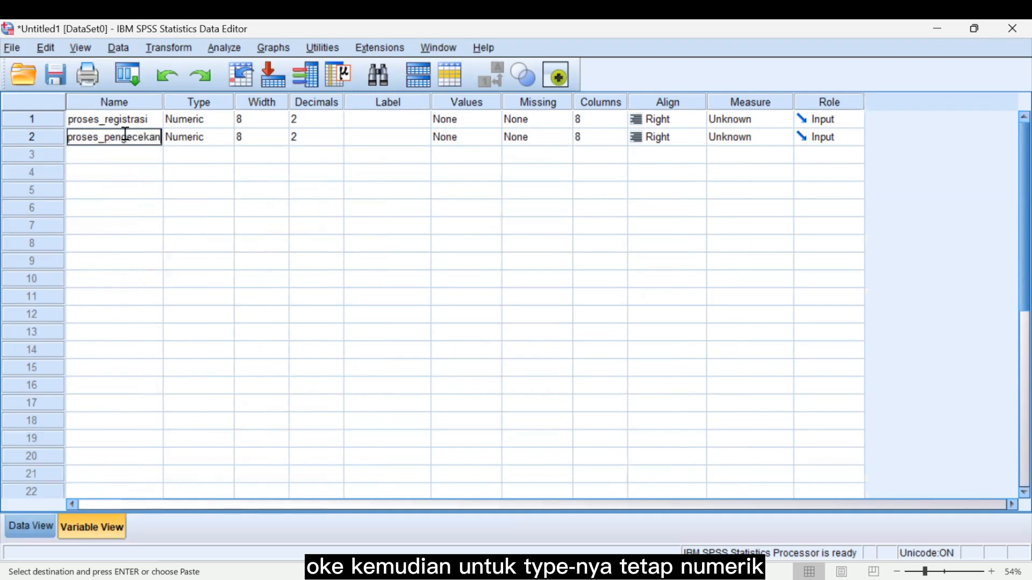
click(495, 179)
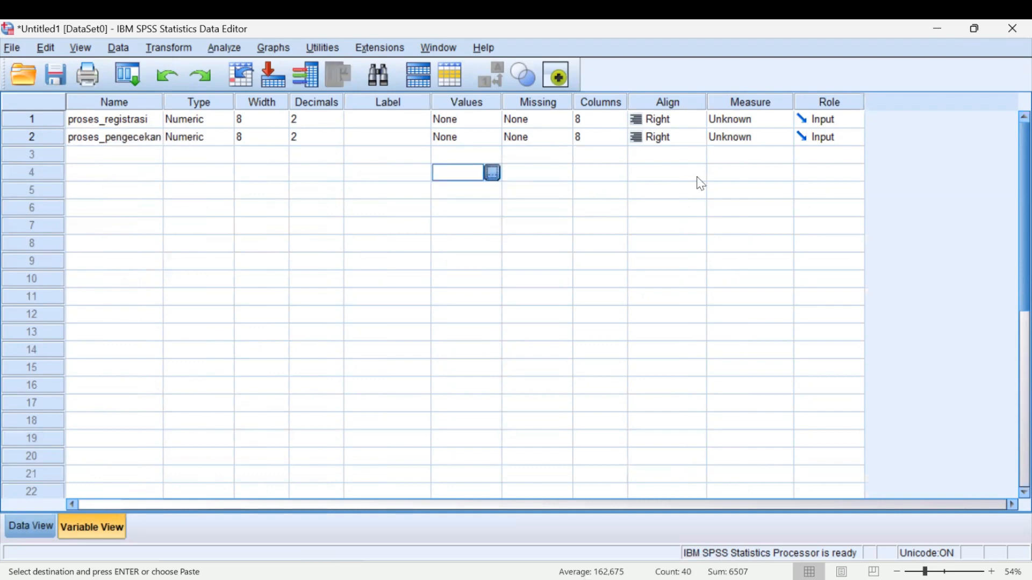
key(Escape)
Set the measurement level of both proses_registrasi and proses_pengecekan to Scale
click(762, 123)
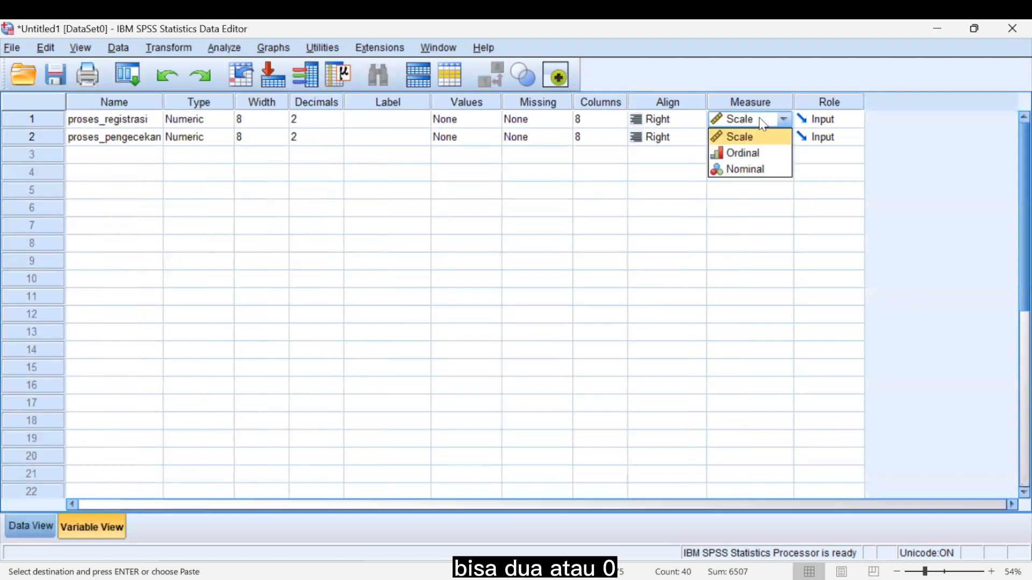
click(771, 146)
click(782, 138)
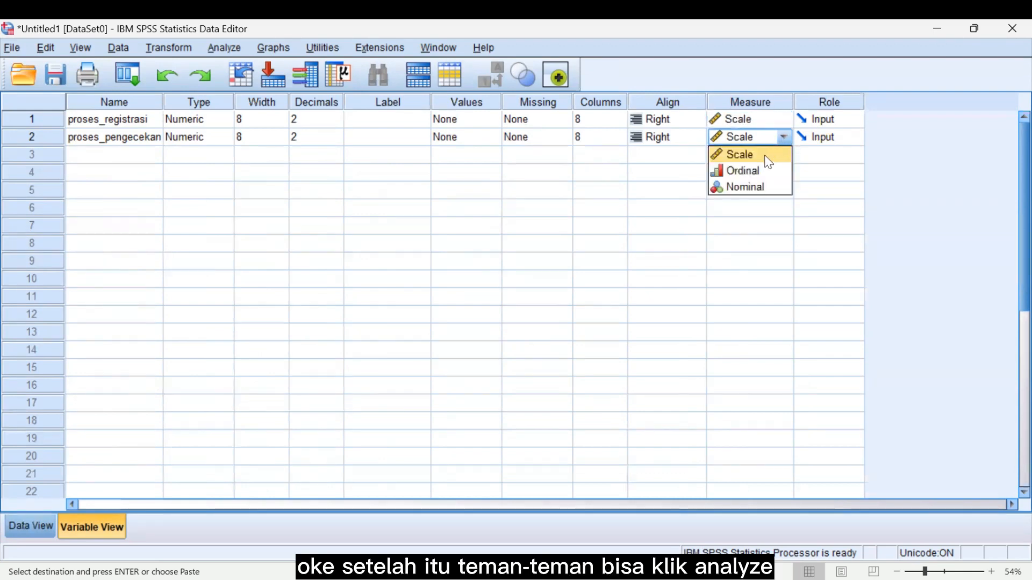
click(767, 154)
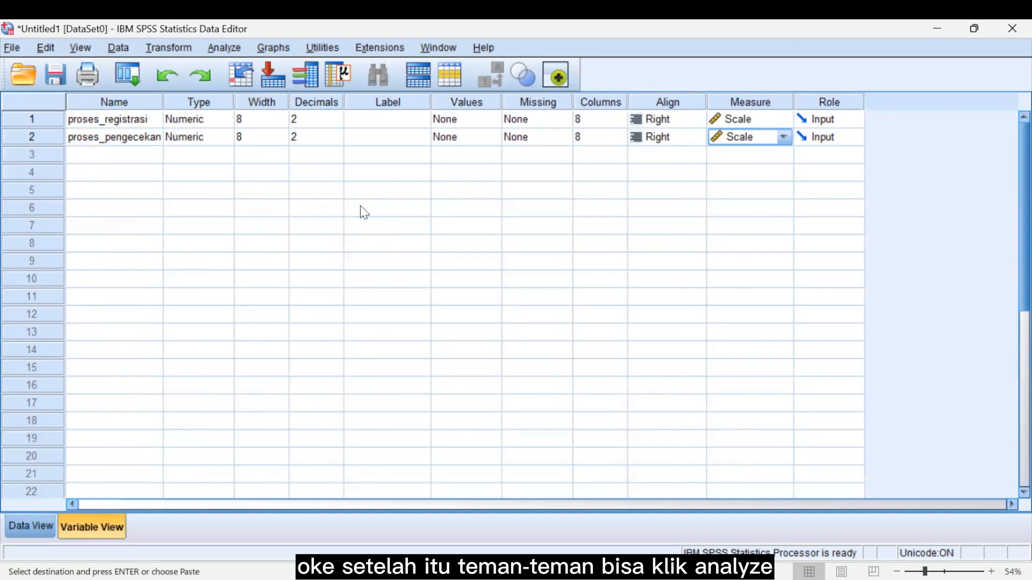
Open the legacy nonparametric Runs test, replace proses_registrasi with proses_pengecekan as test variable, and run it with the Median cut point
click(233, 47)
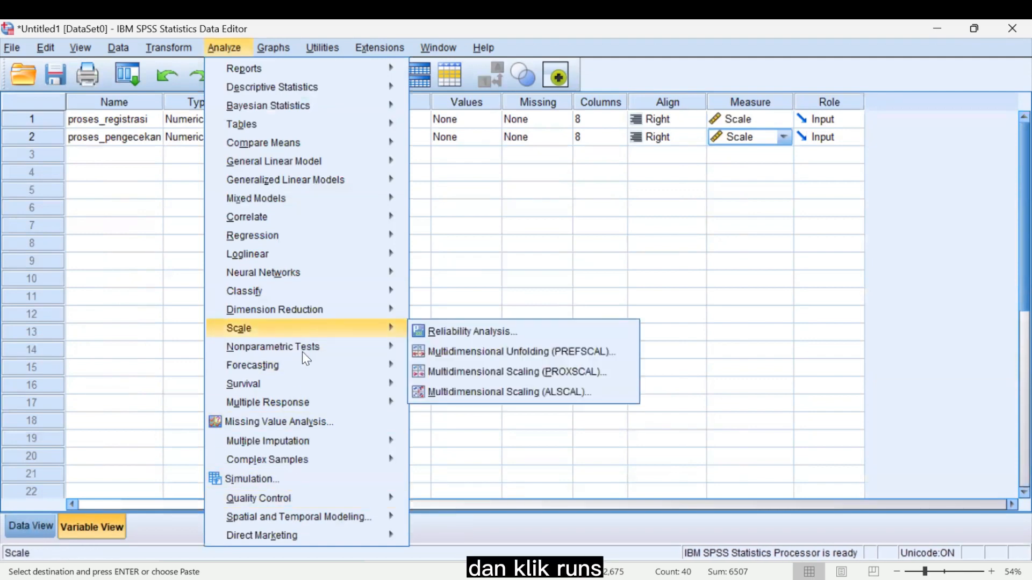
mouse_move(310, 355)
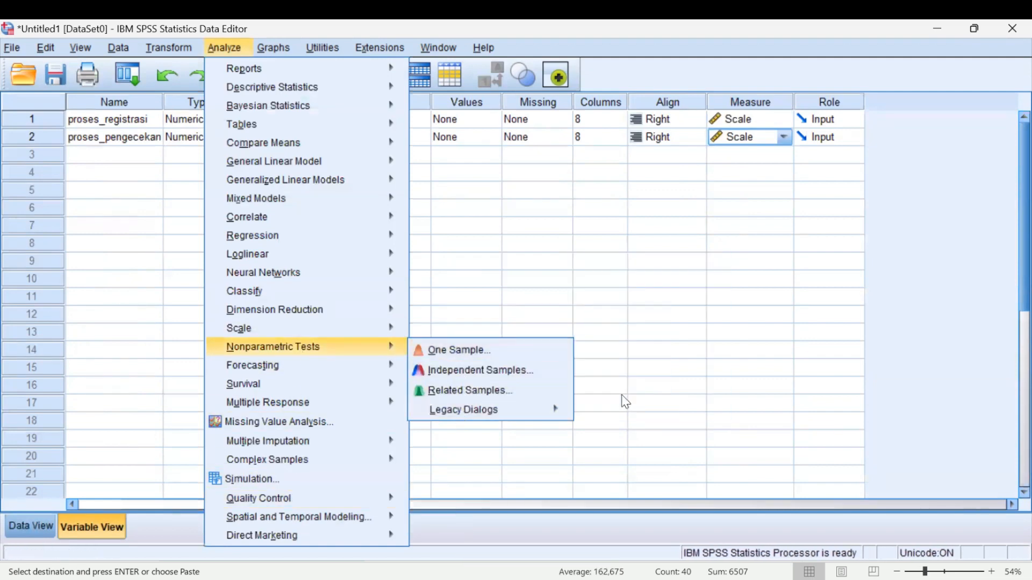
mouse_move(548, 417)
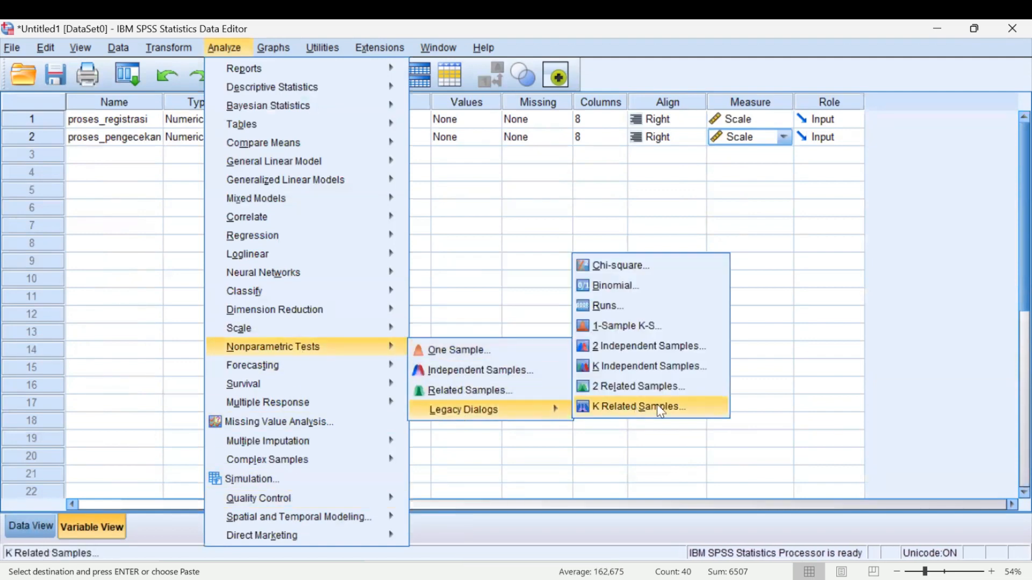
click(631, 303)
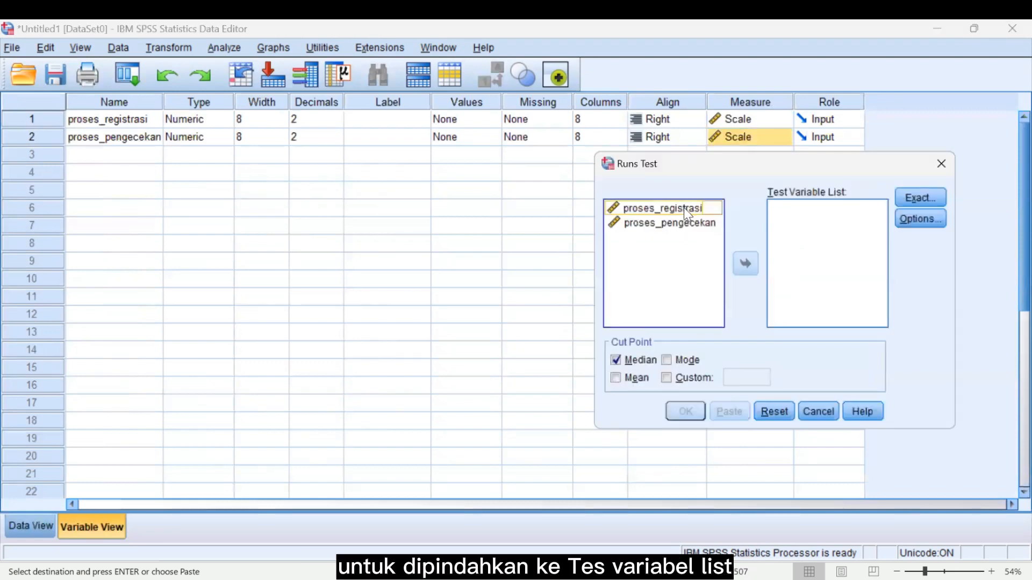
drag(684, 207, 789, 255)
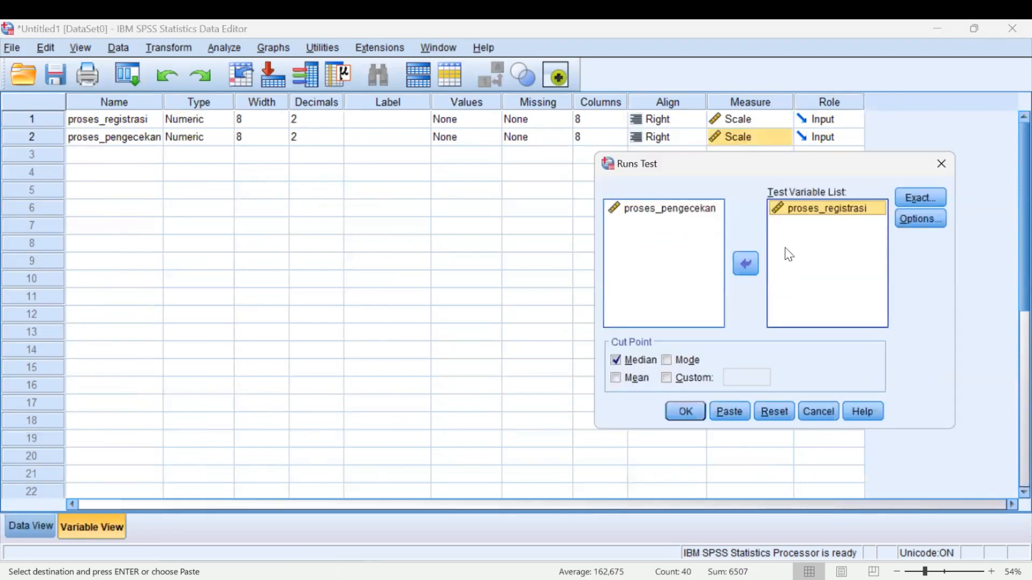
drag(792, 212, 801, 261)
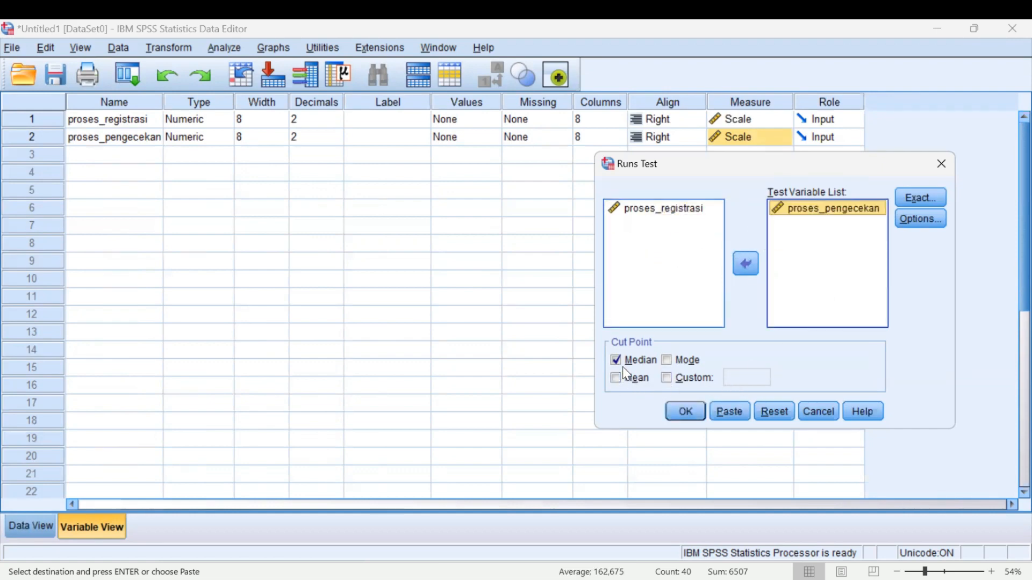
click(686, 412)
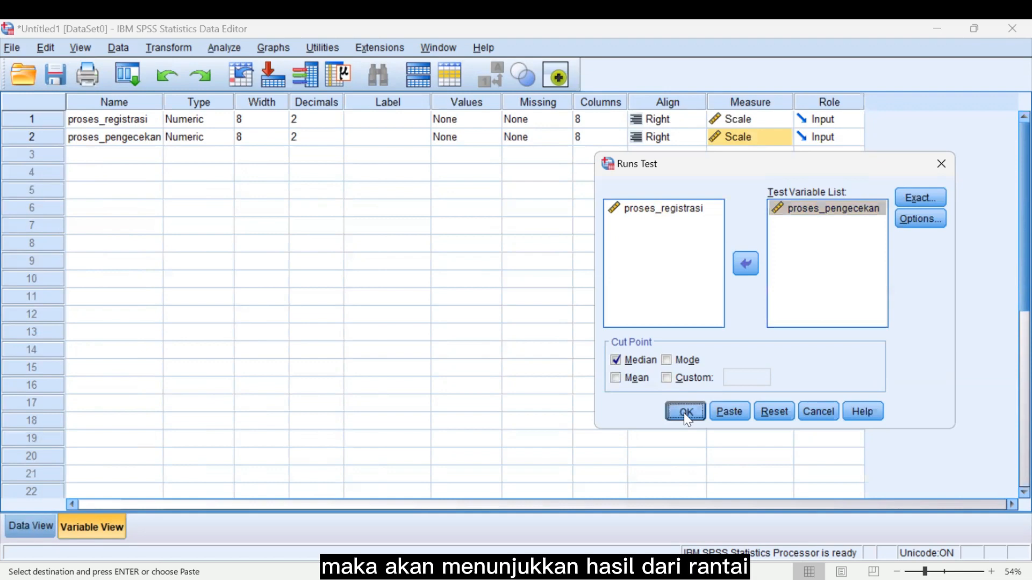
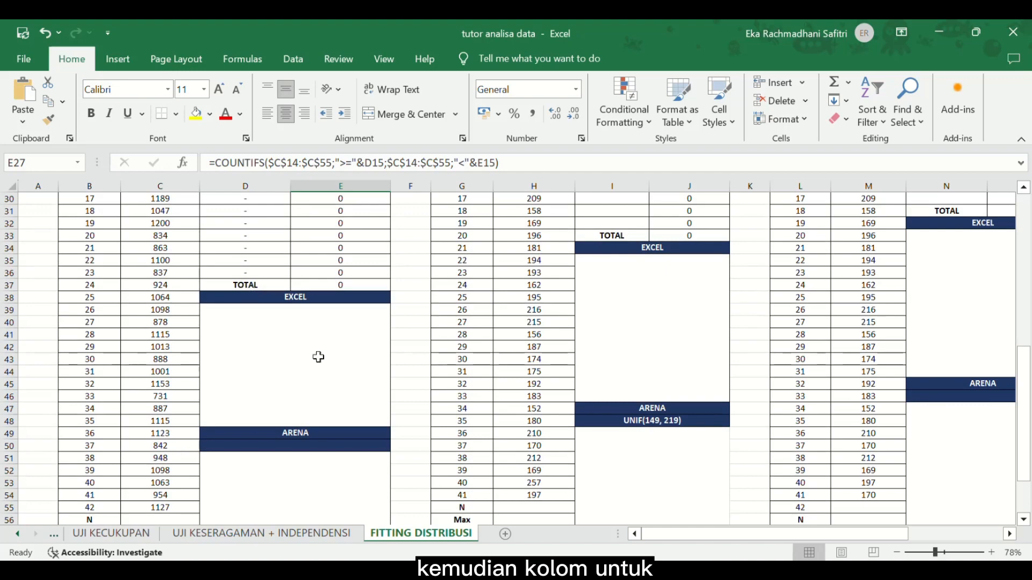
scroll(317, 357, down, 2)
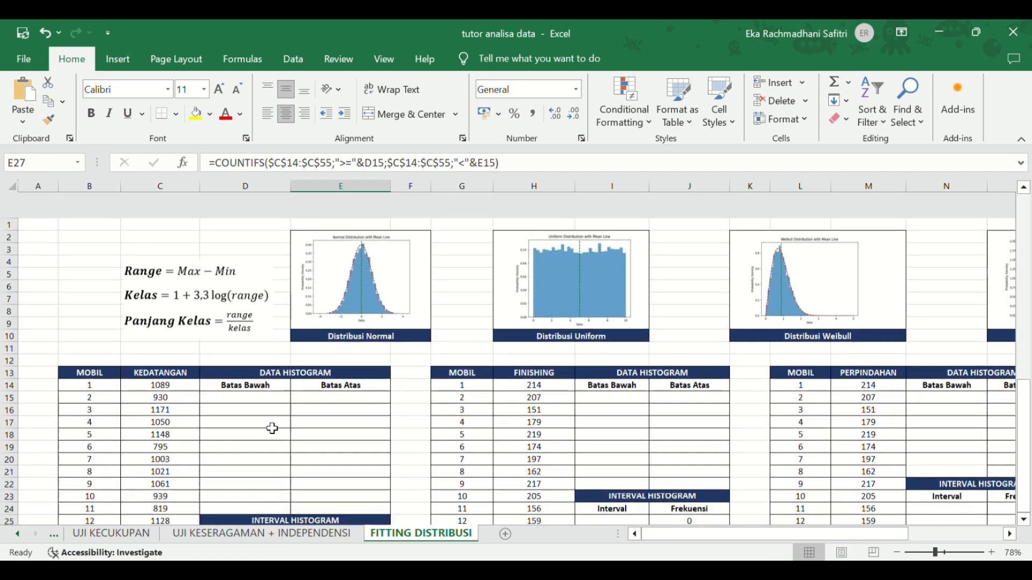
ctrl+scroll(195, 392, up, 2)
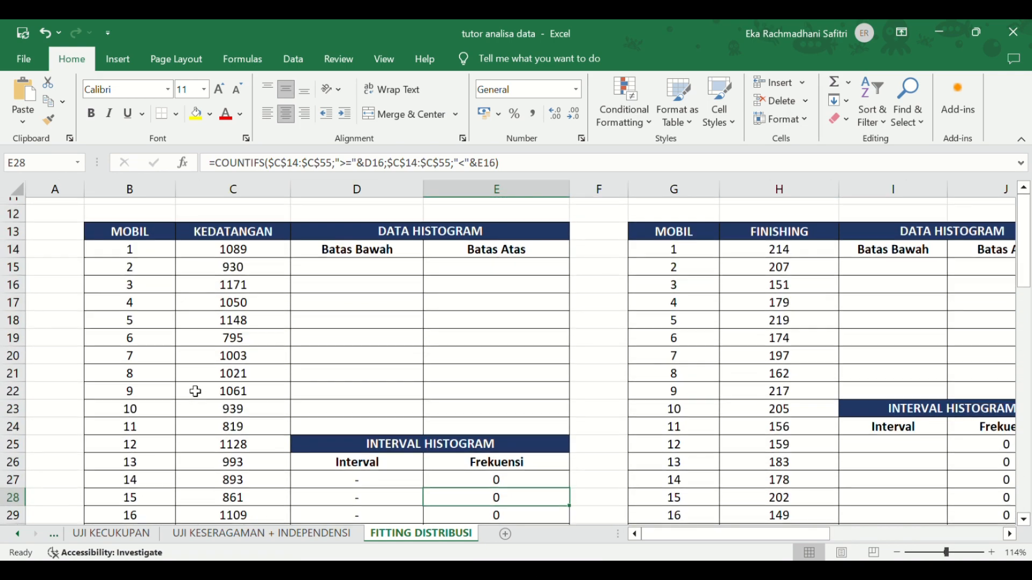
scroll(195, 392, up, 2)
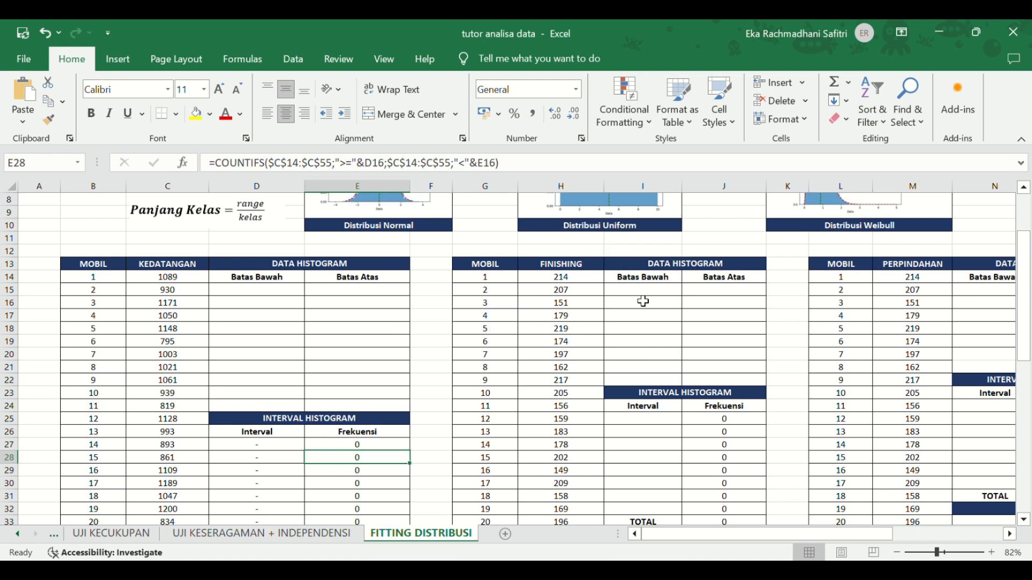
scroll(612, 301, right, 4)
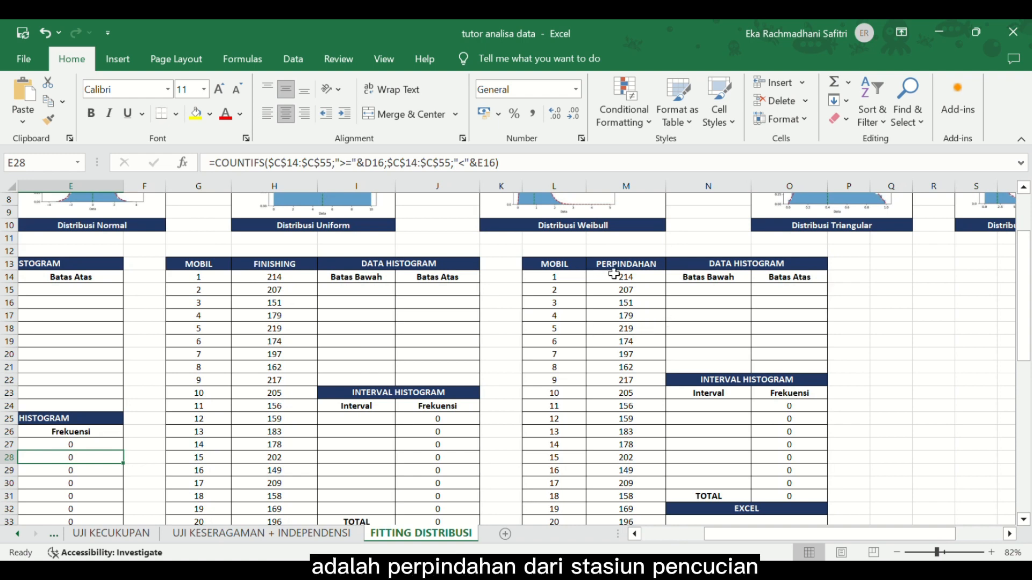
In the Kedatangan table, fill N (C56) with a reference to the last car number, =B55
scroll(645, 301, left, 4)
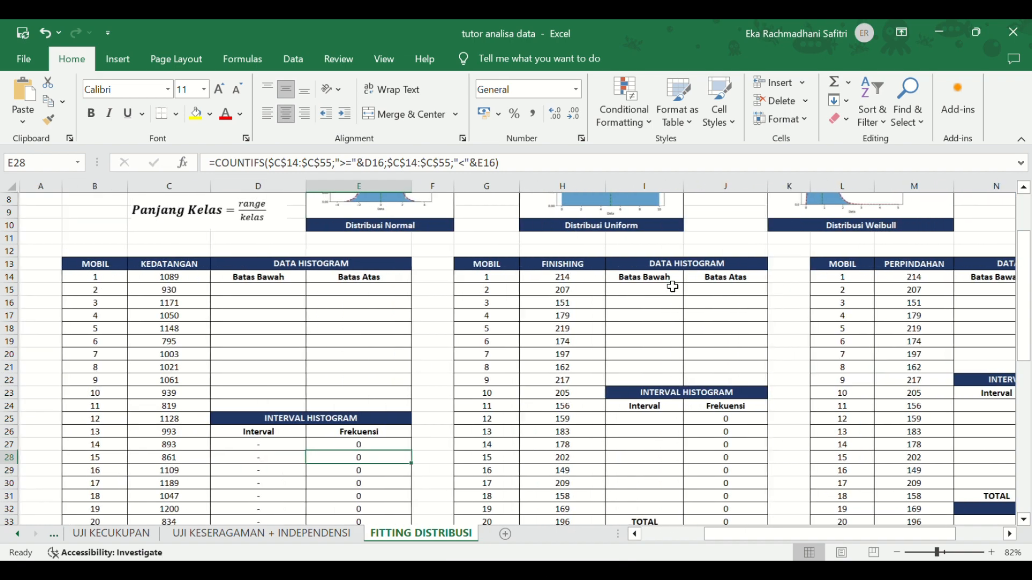
click(228, 335)
scroll(227, 334, down, 9)
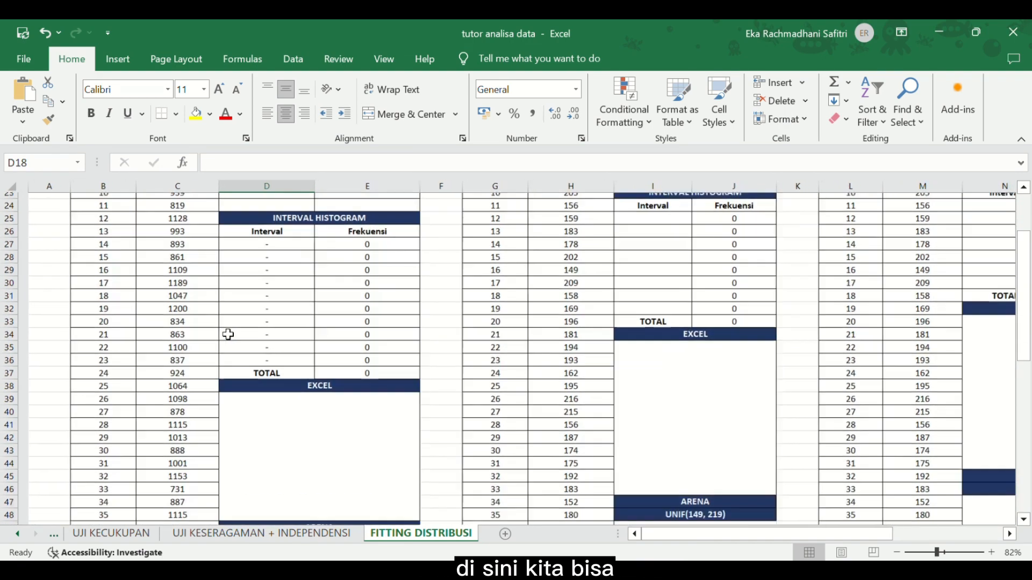
click(173, 462)
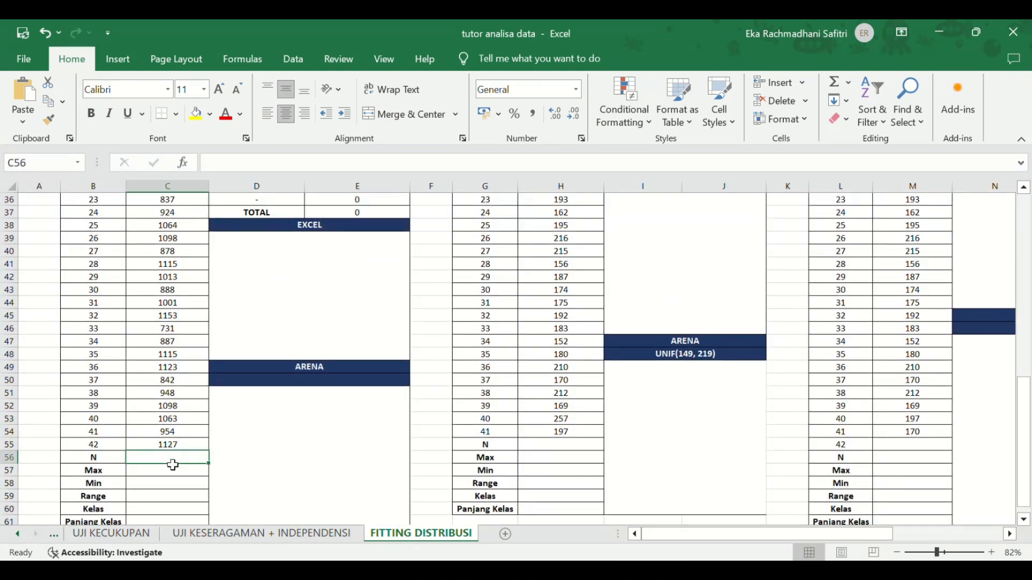
text(=)
click(105, 460)
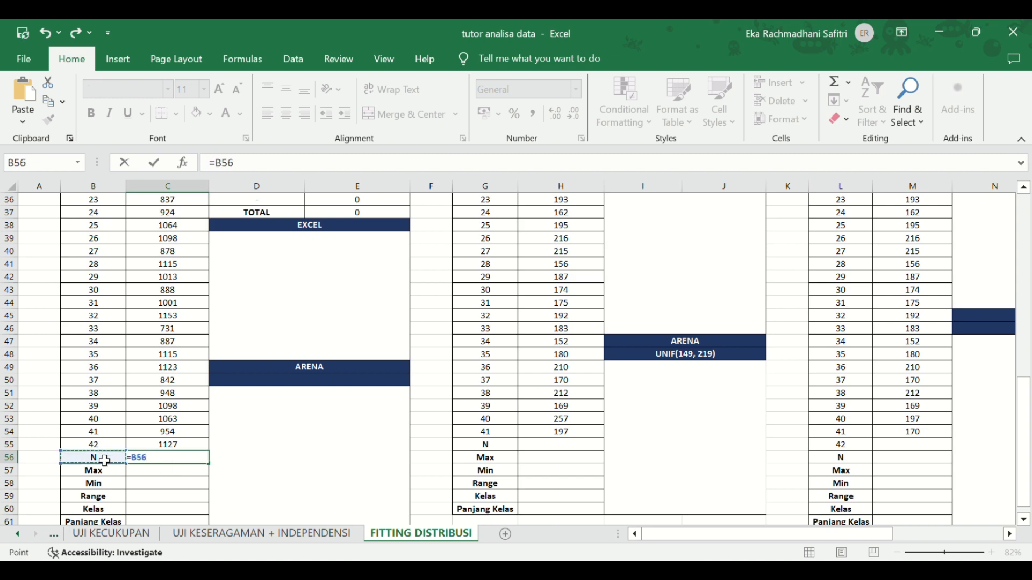
key(BackSpace)
key(BackSpace)
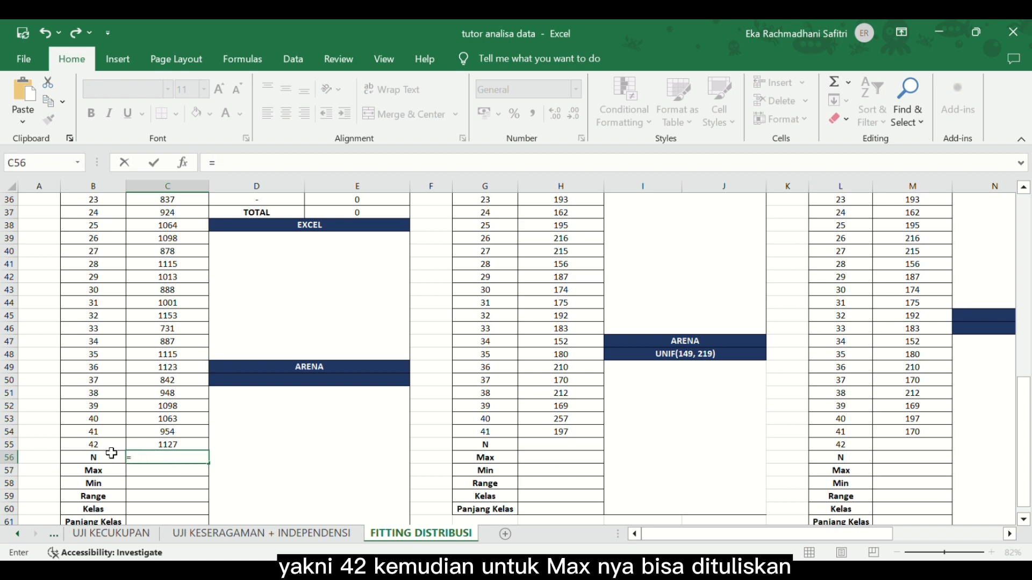
click(97, 447)
key(Return)
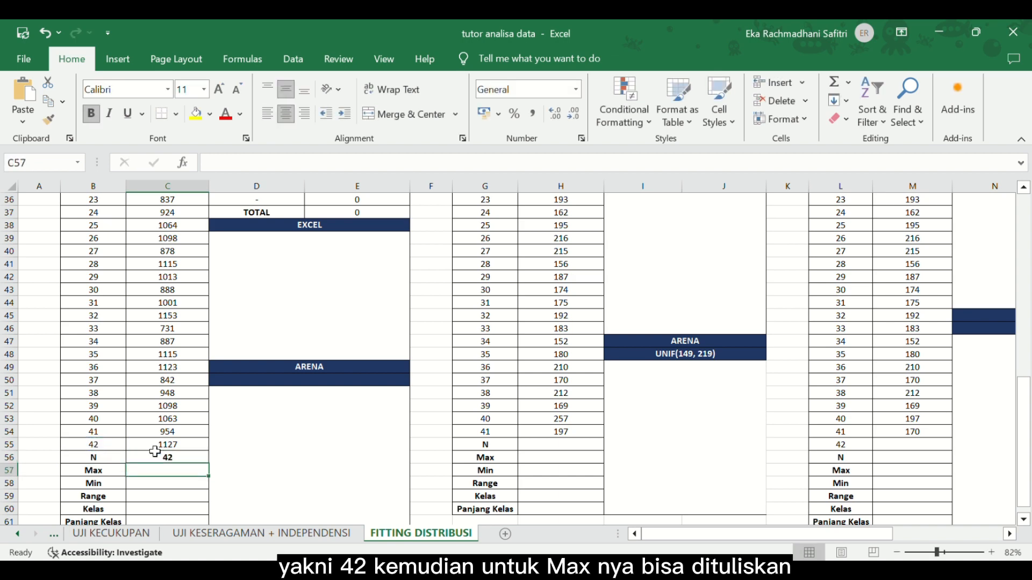
Calculate Max in C57 with the MAX function over the Kedatangan data C14:C55
text(=max()
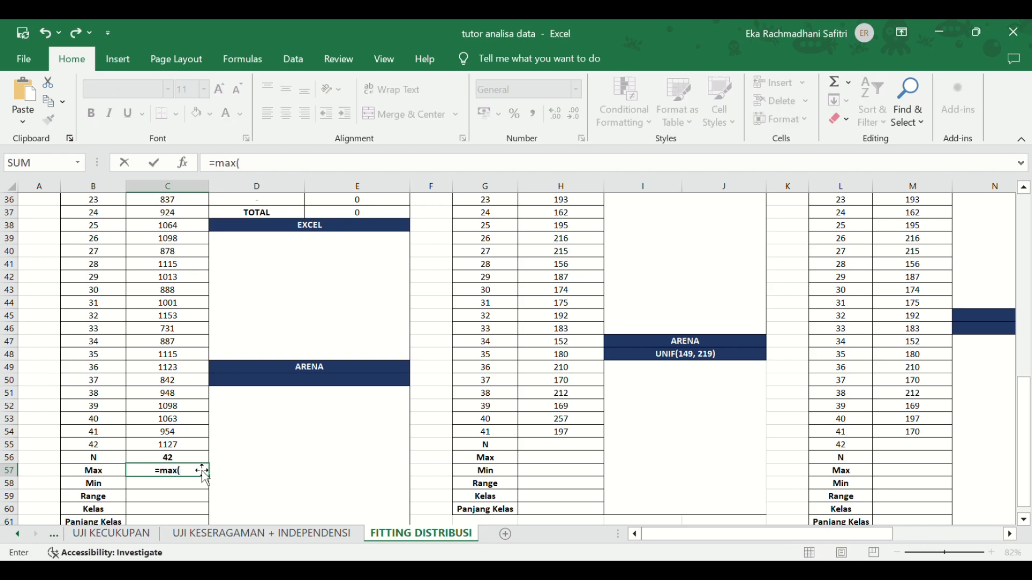
scroll(203, 471, up, 10)
mouse_move(185, 263)
mouse_down()
mouse_move(184, 516)
mouse_move(183, 433)
mouse_up()
text())
key(Return)
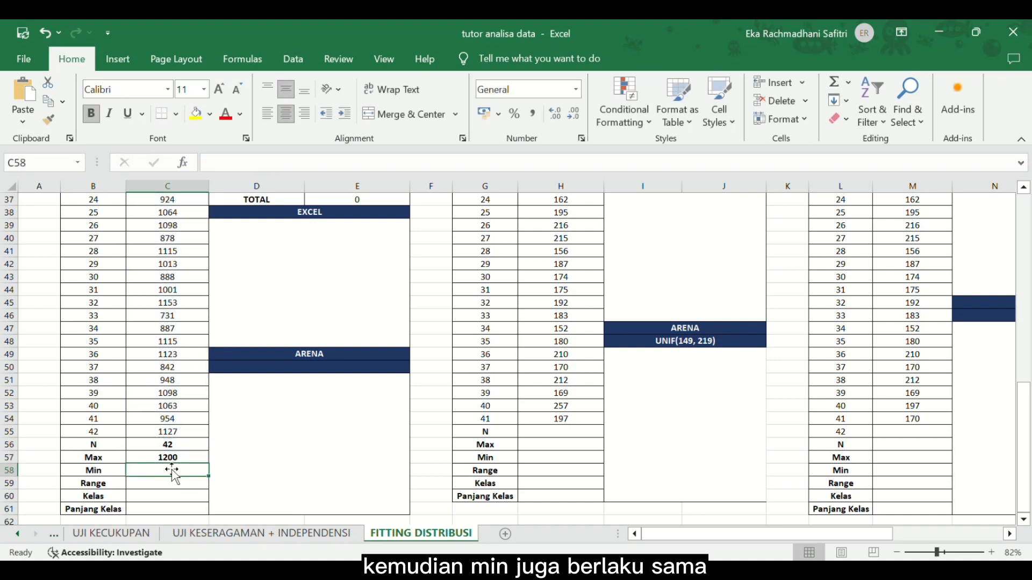
Calculate Min in C58 with the MIN function over the Kedatangan data, and Range in C59 as Max minus Min
text(=min()
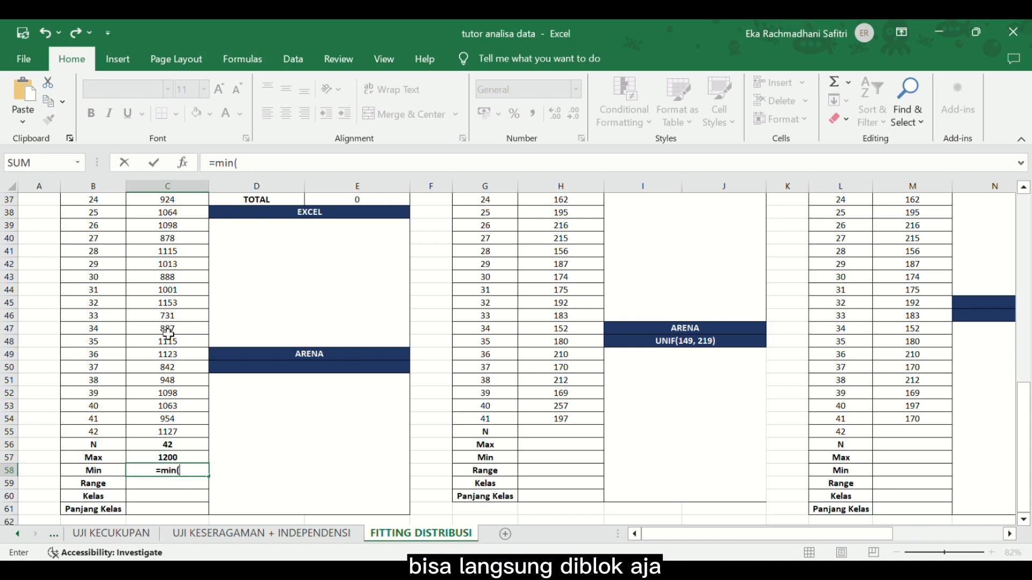
scroll(167, 335, up, 10)
drag(185, 290, 169, 441)
scroll(177, 342, down, 10)
key(Return)
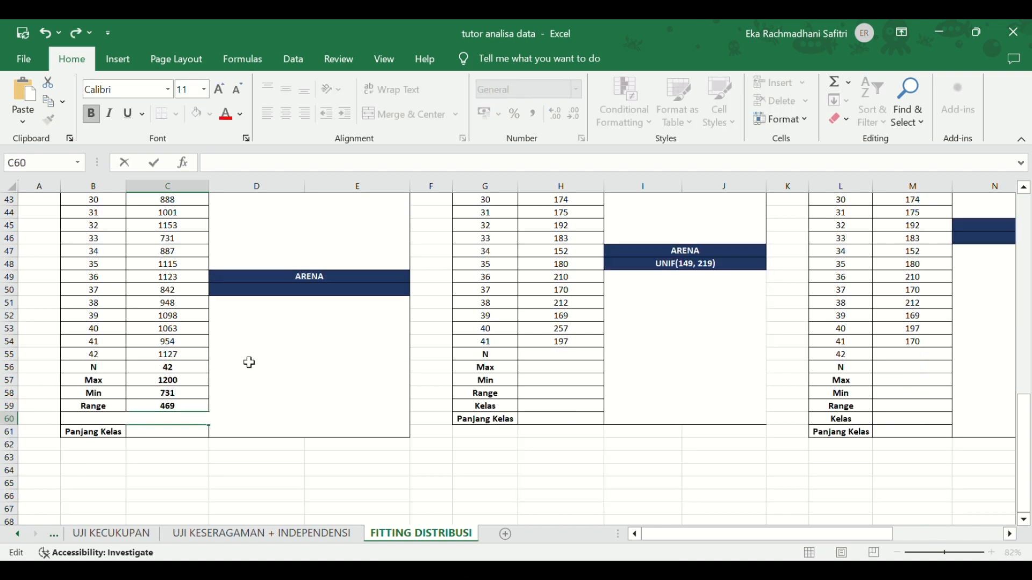
key(Return)
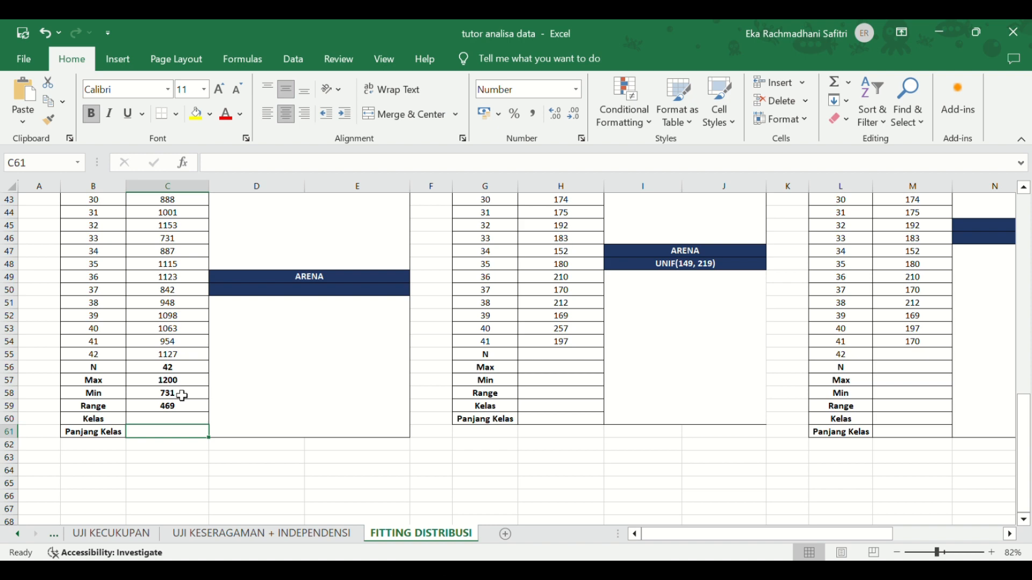
Calculate Kelas in C60 from the Range with the formula =CEILING(1+3,3*LOG(C59);1)
click(188, 421)
text(=)
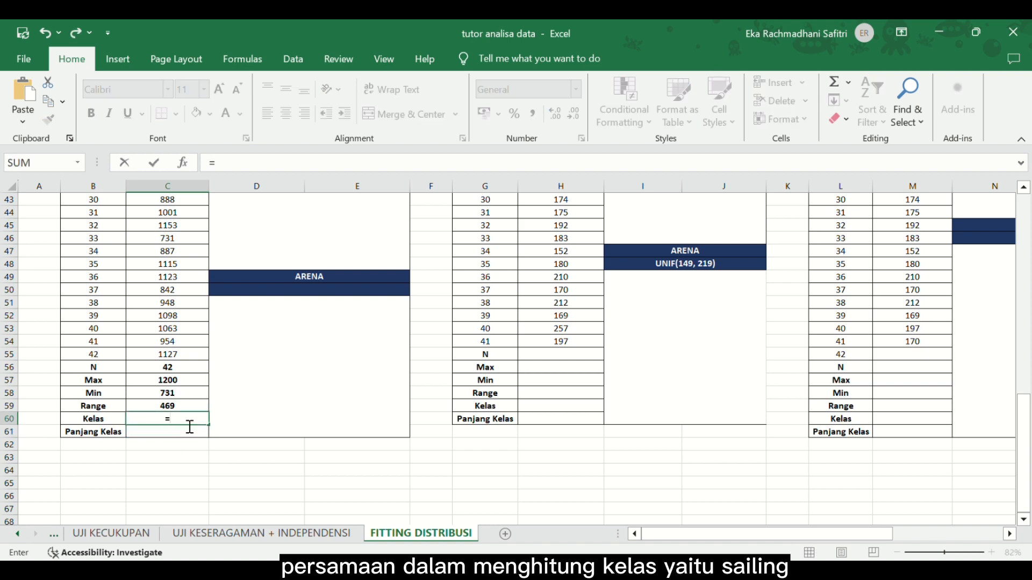
text(CEILING(1)
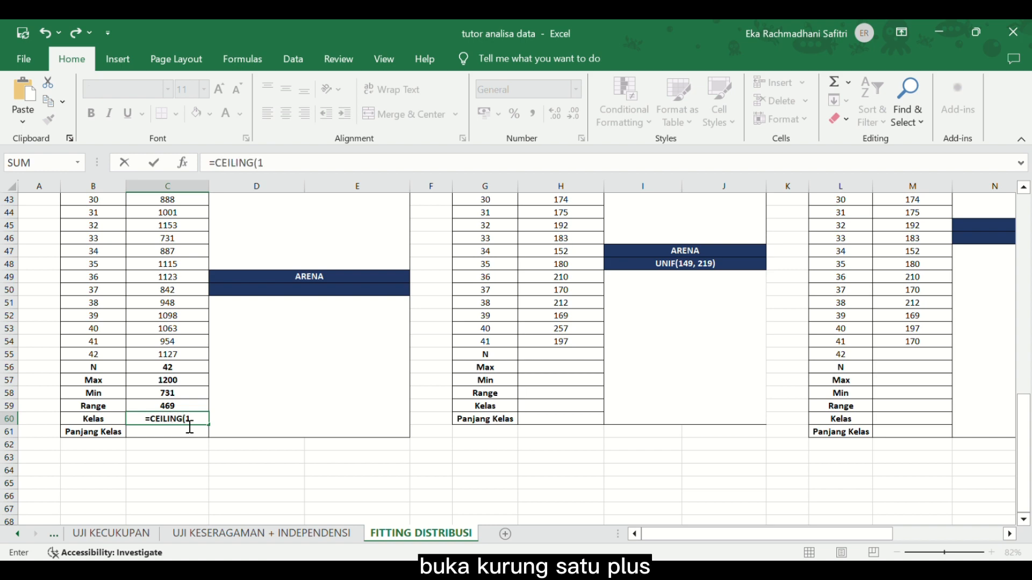
text(+3,3)
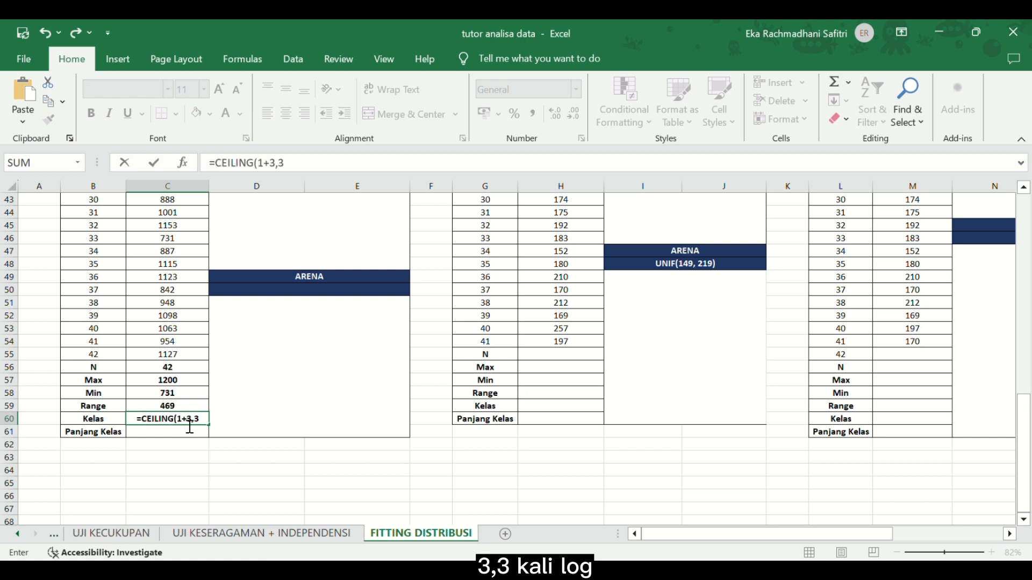
text(*LOG)
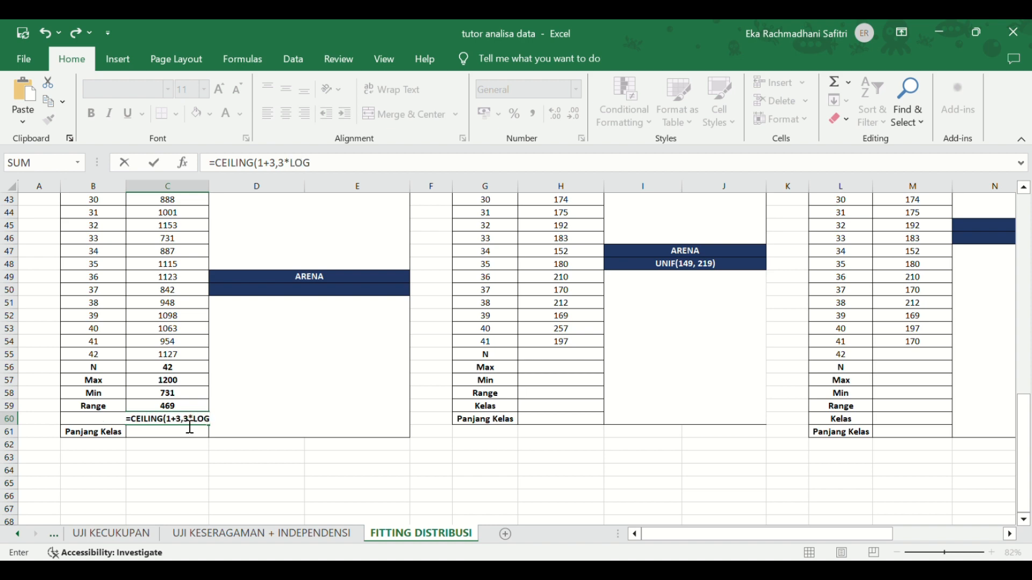
text((()
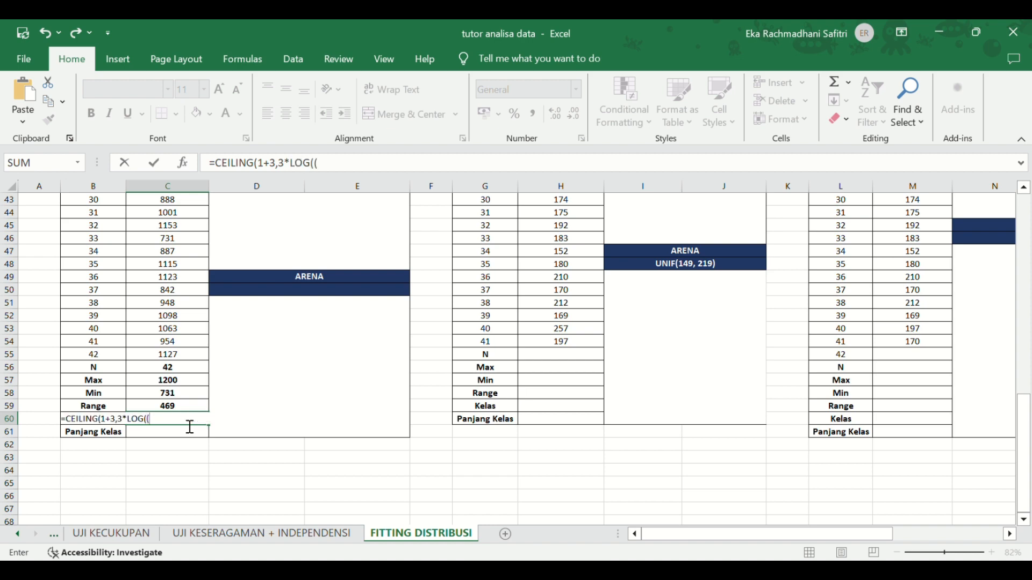
text(RANGE)
key(BackSpace)
click(188, 408)
key(F2)
key(Left)
key(Left)
key(Left)
key(Left)
key(BackSpace)
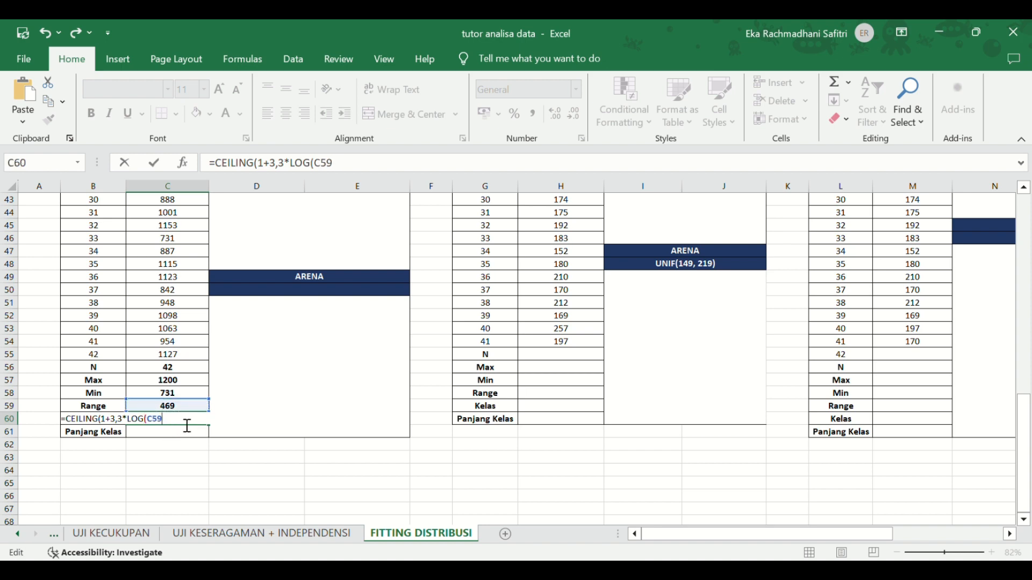
text();1)
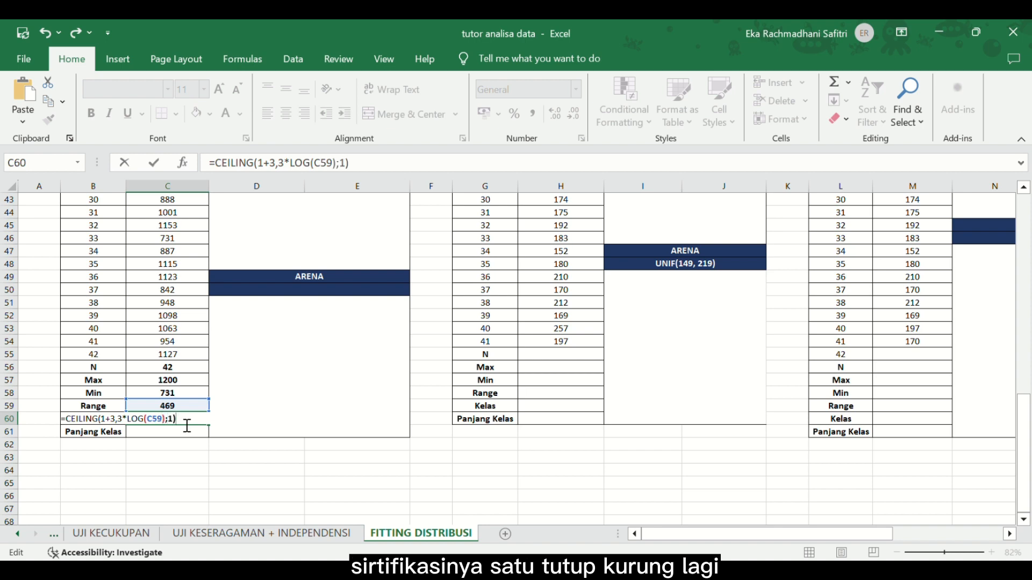
key(Return)
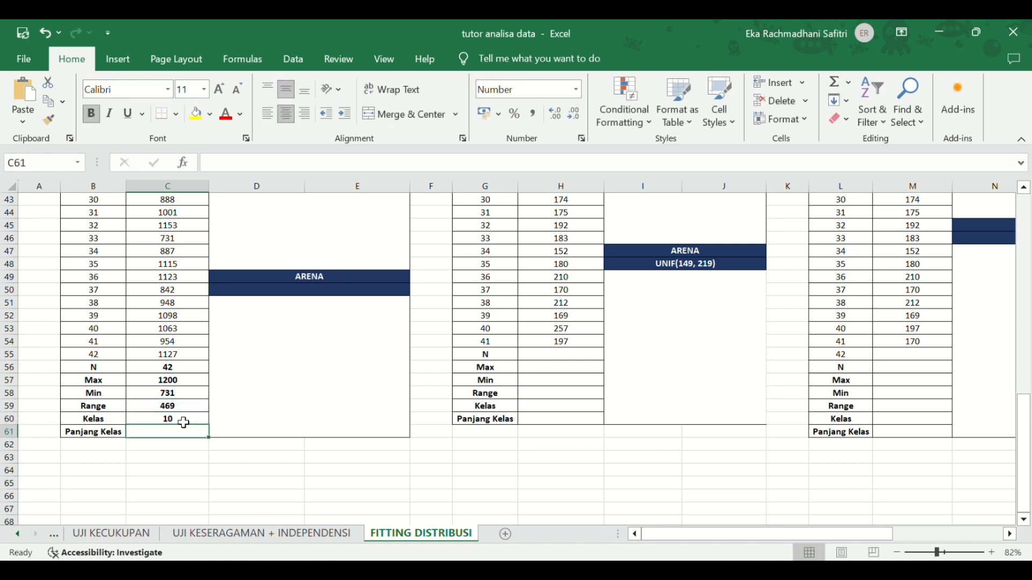
text(=)
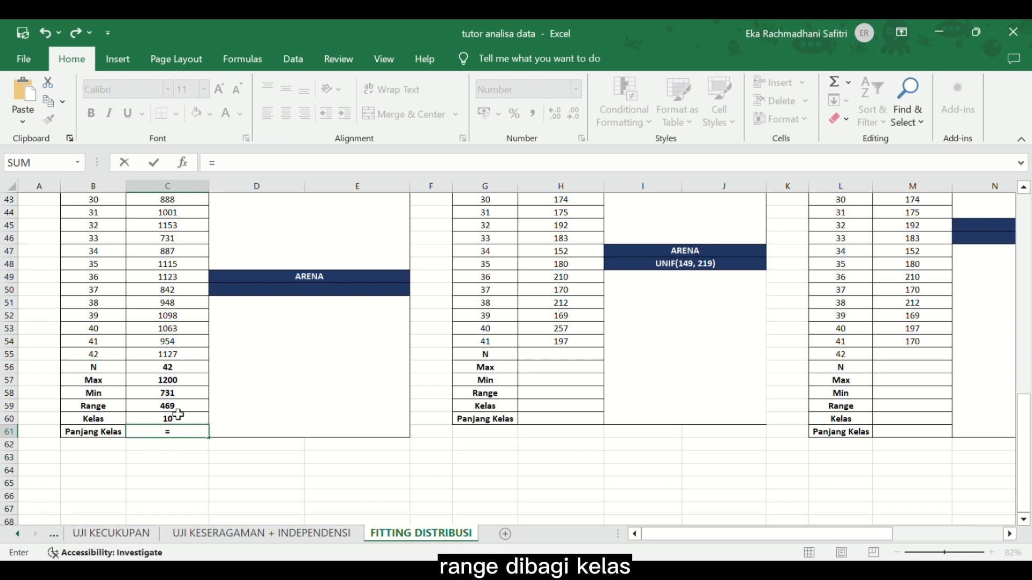
click(176, 408)
text(/)
click(183, 423)
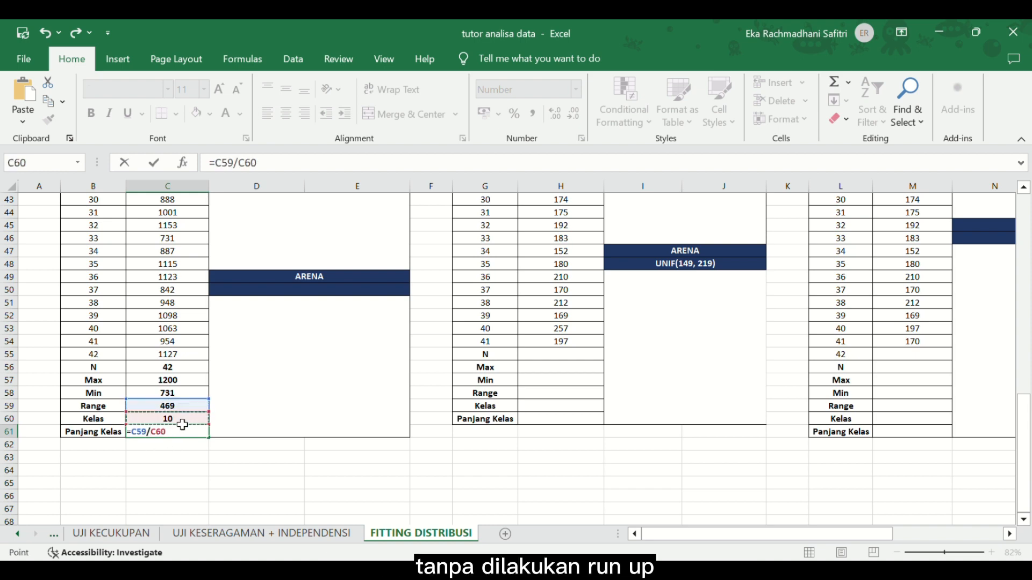
key(Page_Down)
scroll(183, 424, up, 7)
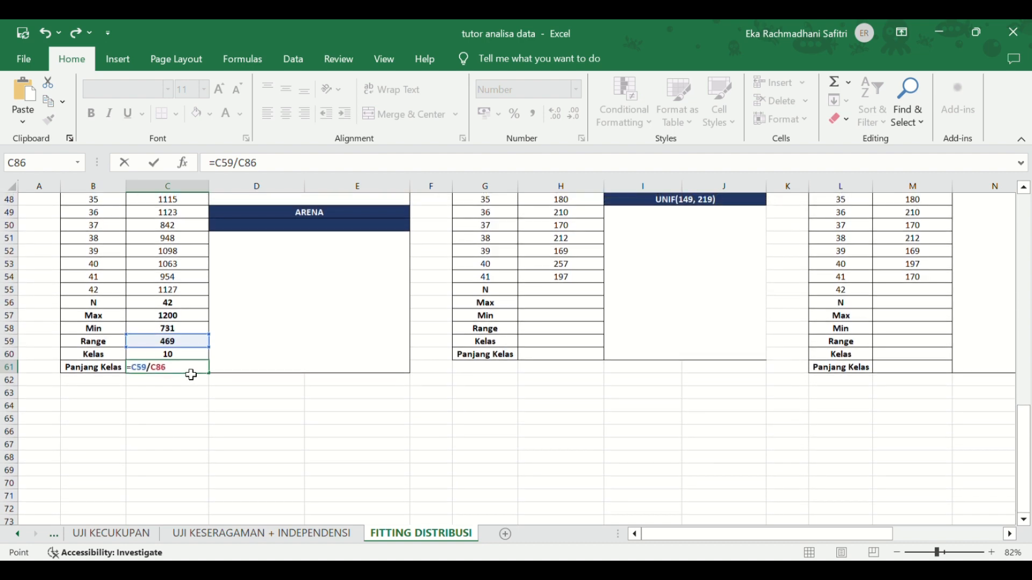
key(Escape)
Calculate Panjang Kelas in C61 as Range divided by Kelas, =C59/C60
text(=)
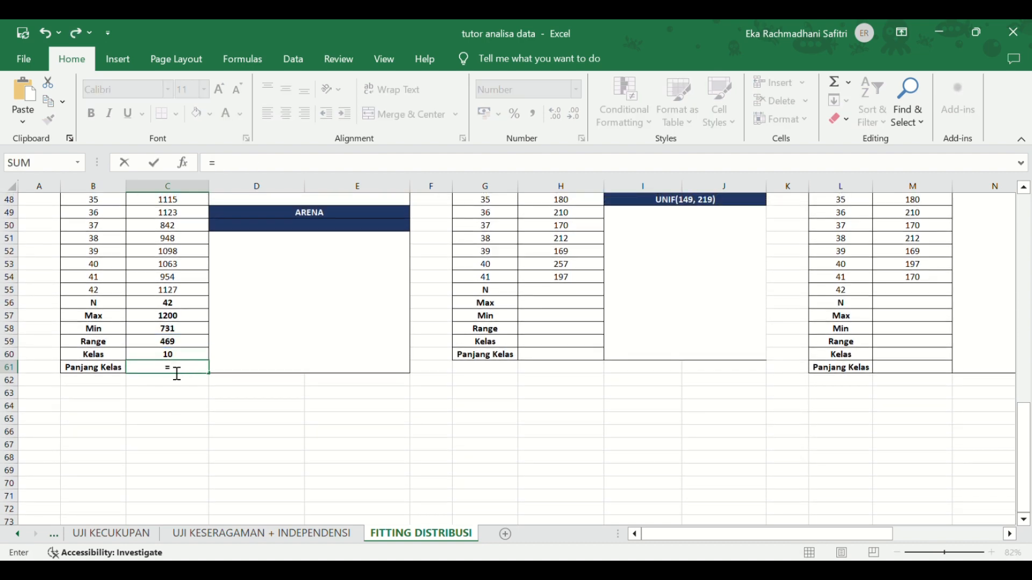
click(188, 345)
text(/)
click(191, 356)
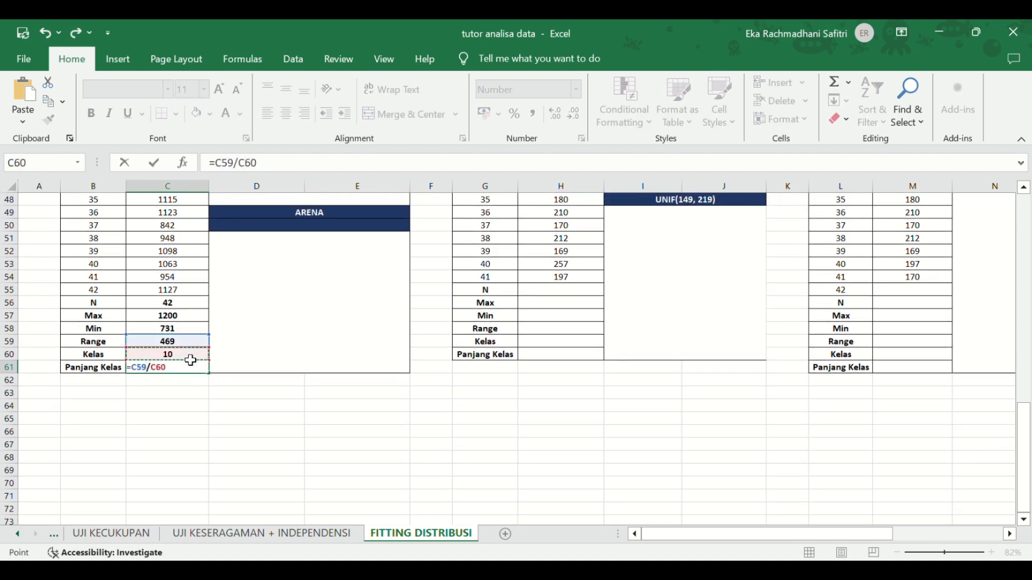
key(Return)
Set the first Batas Bawah of the Kedatangan histogram data (D15) to the Min value with =C58
click(274, 343)
scroll(274, 343, up, 2)
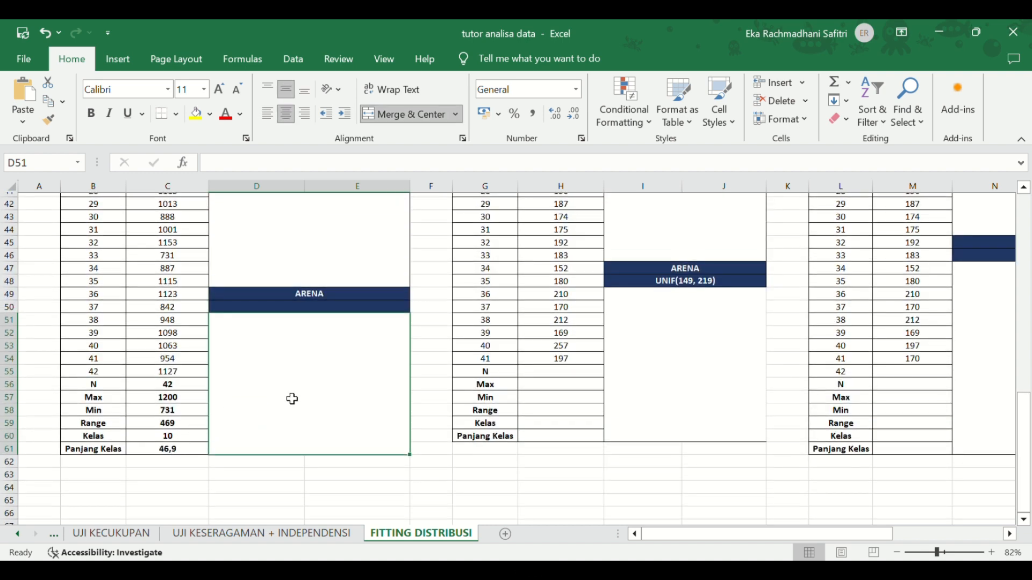
scroll(292, 399, up, 4)
scroll(292, 398, down, 5)
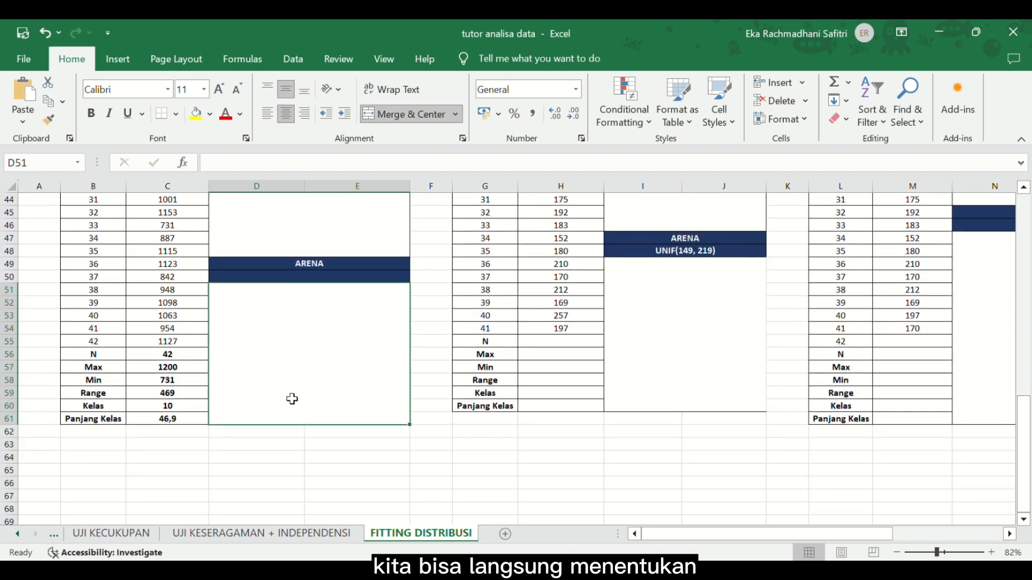
scroll(292, 399, up, 10)
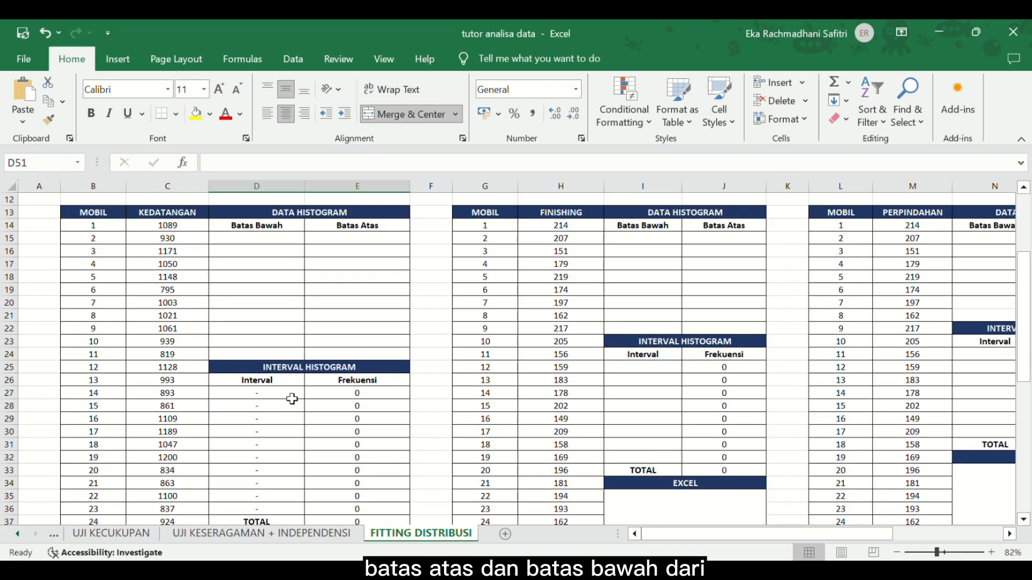
scroll(292, 399, down, 8)
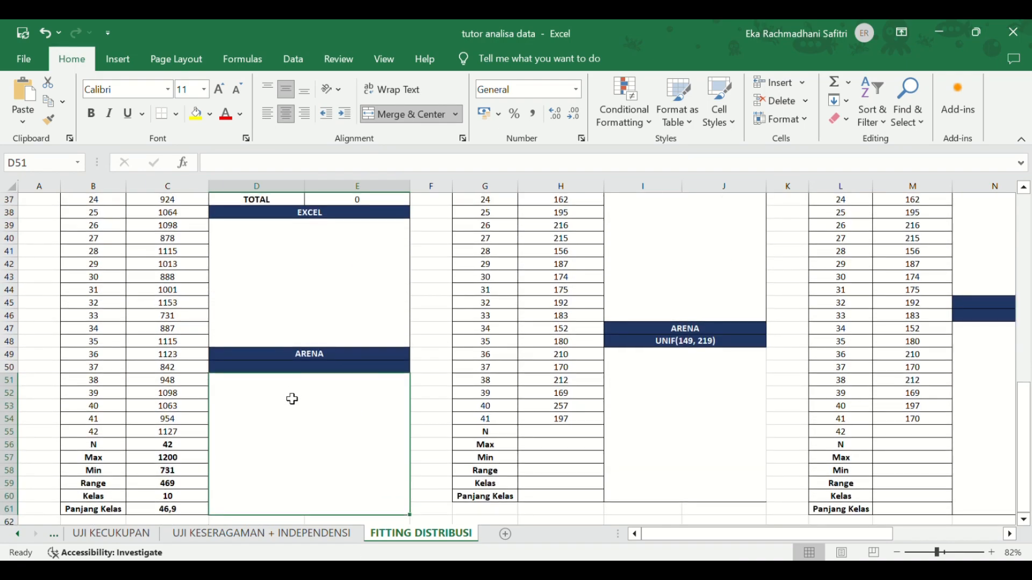
scroll(292, 398, up, 9)
click(292, 269)
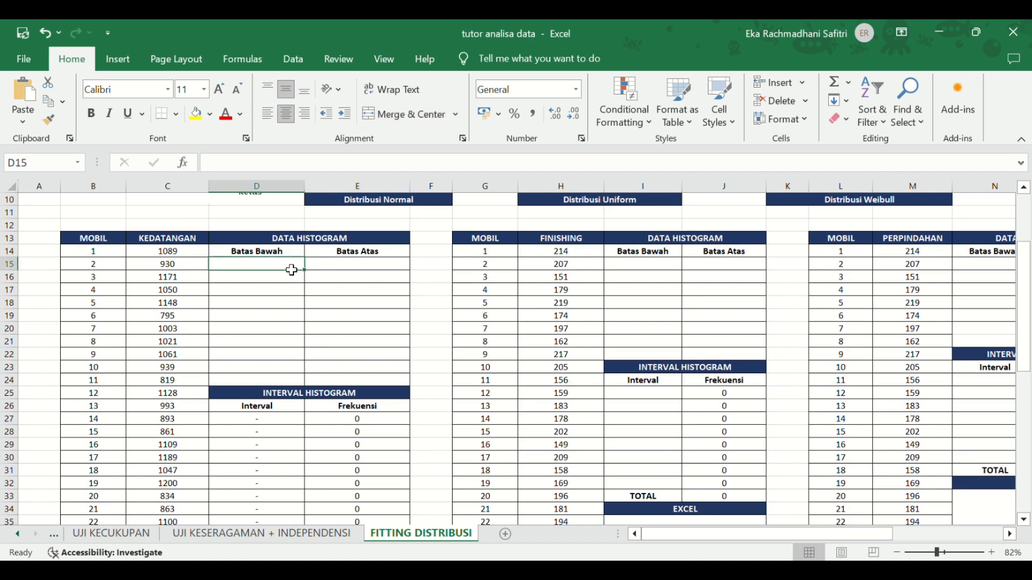
text(=)
scroll(272, 375, down, 8)
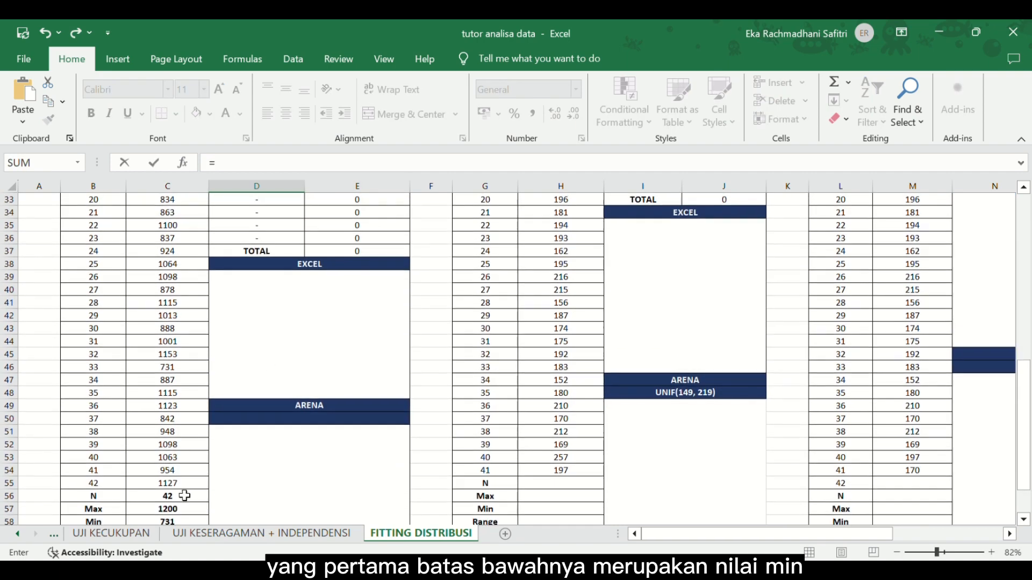
click(193, 523)
key(Return)
Calculate the first Batas Atas of the Kedatangan histogram data in E15 as Batas Bawah plus the fixed Panjang Kelas, =D15+$C$61
scroll(281, 363, up, 3)
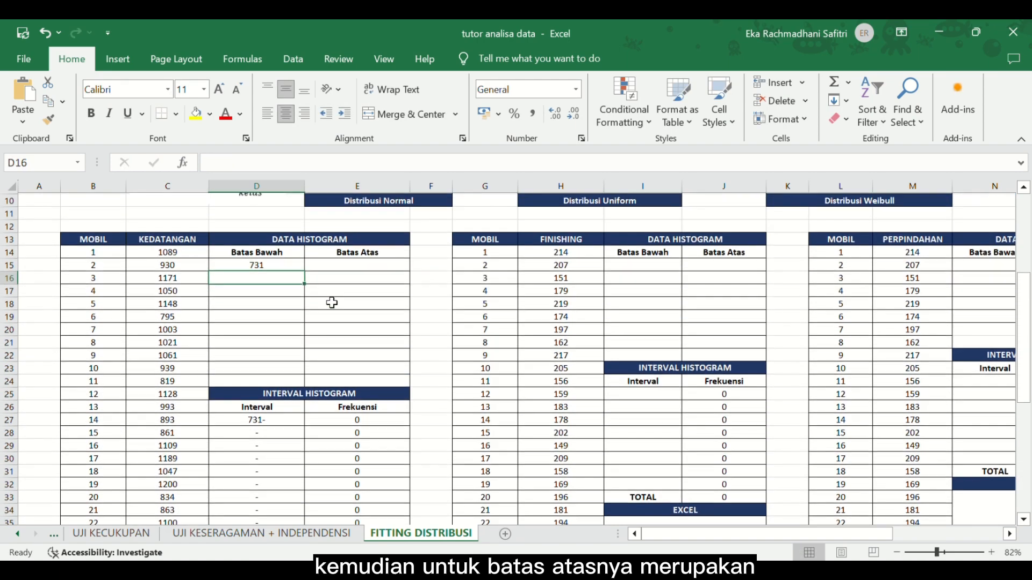
click(376, 269)
text(=)
scroll(203, 410, down, 9)
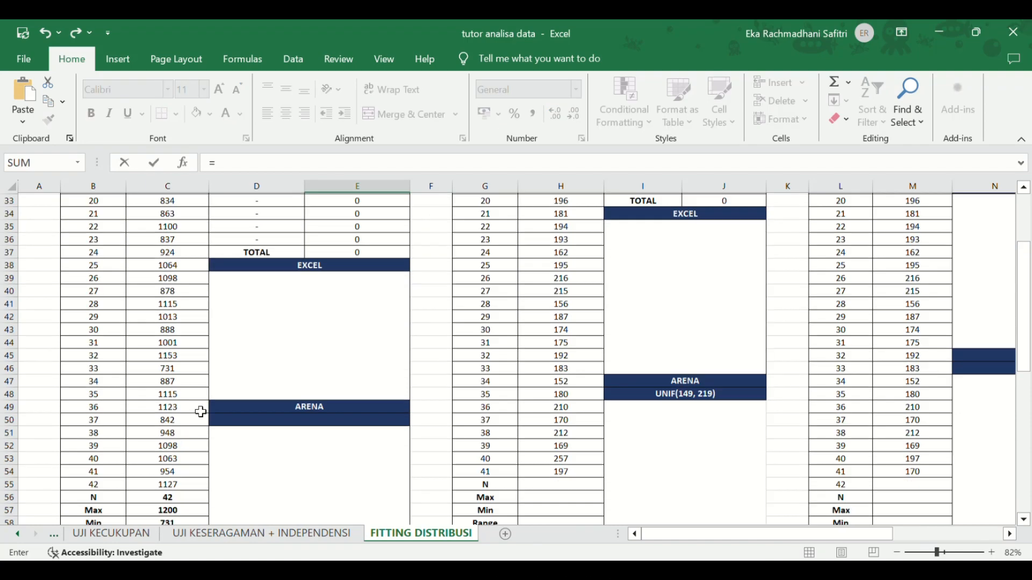
scroll(251, 317, up, 9)
click(272, 266)
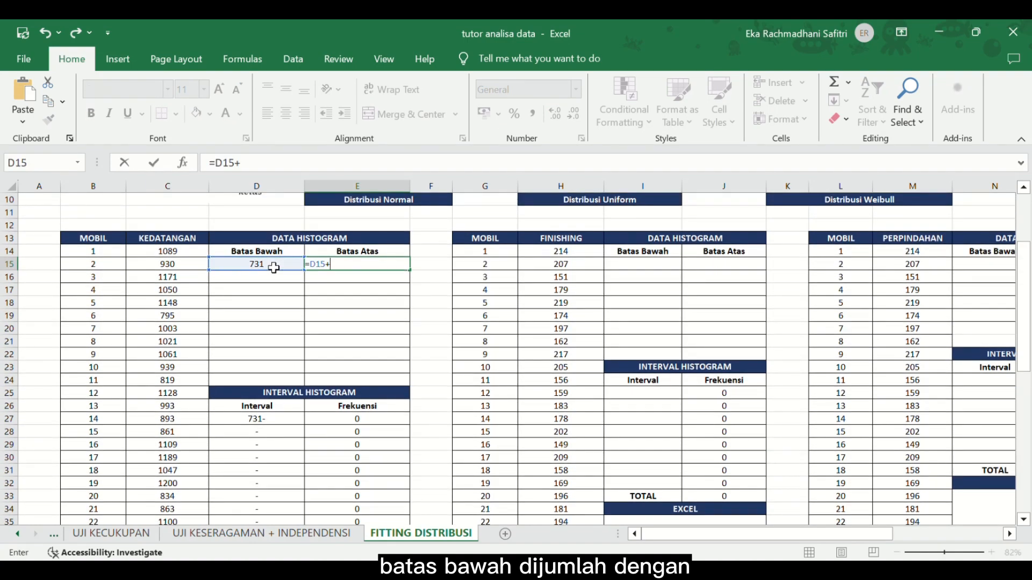
text(+)
scroll(236, 326, down, 11)
click(180, 422)
scroll(245, 373, up, 12)
double_click(340, 298)
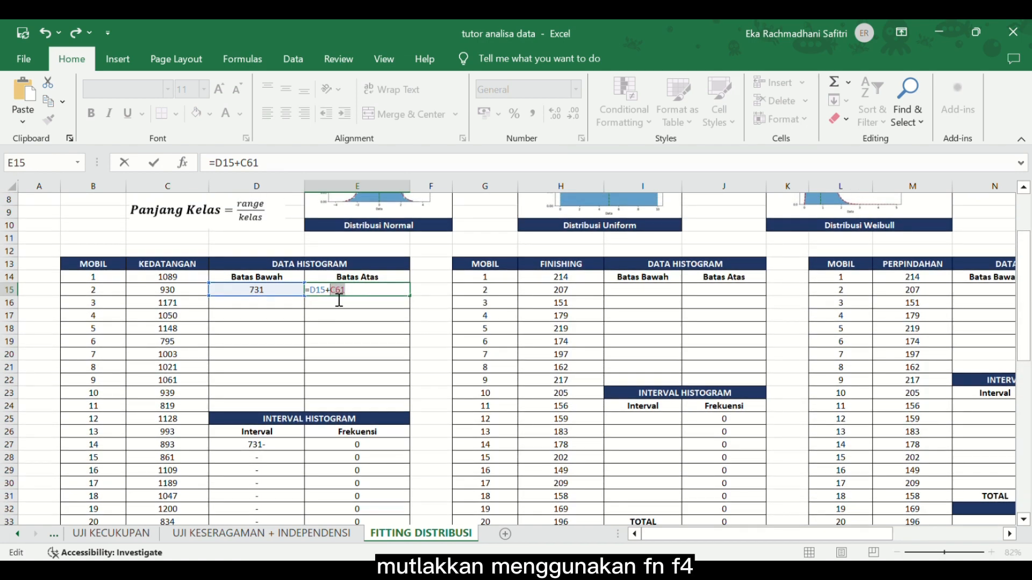
key(F4)
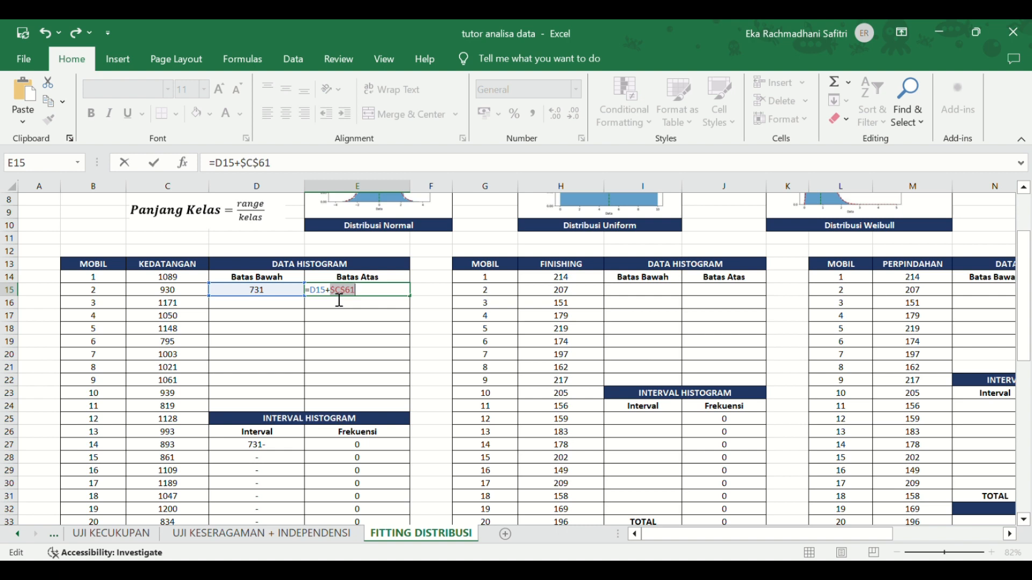
click(365, 299)
key(Return)
Set the second Batas Bawah in D16 equal to the previous interval's Batas Atas with =E15
click(281, 313)
text(=)
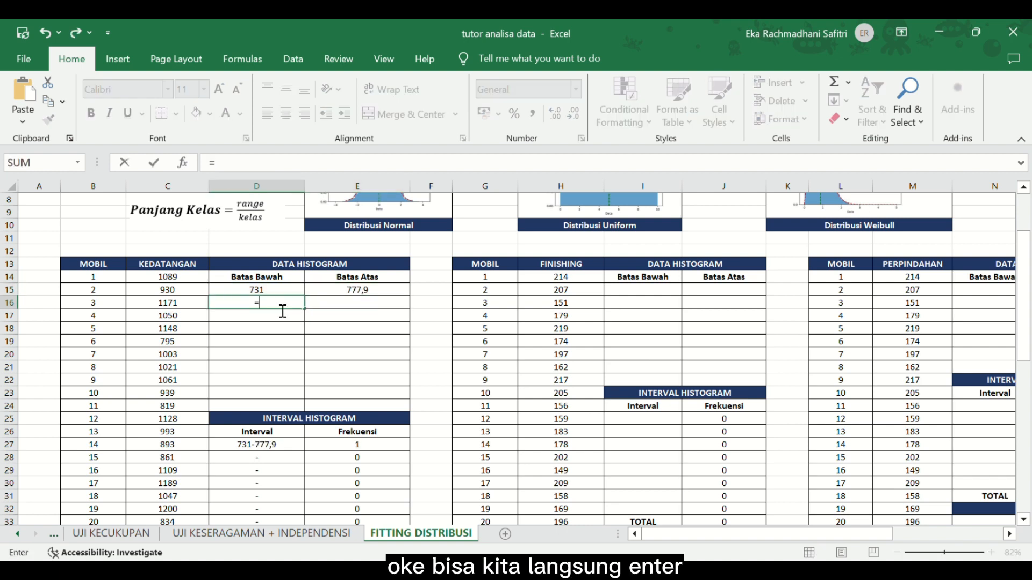
click(340, 294)
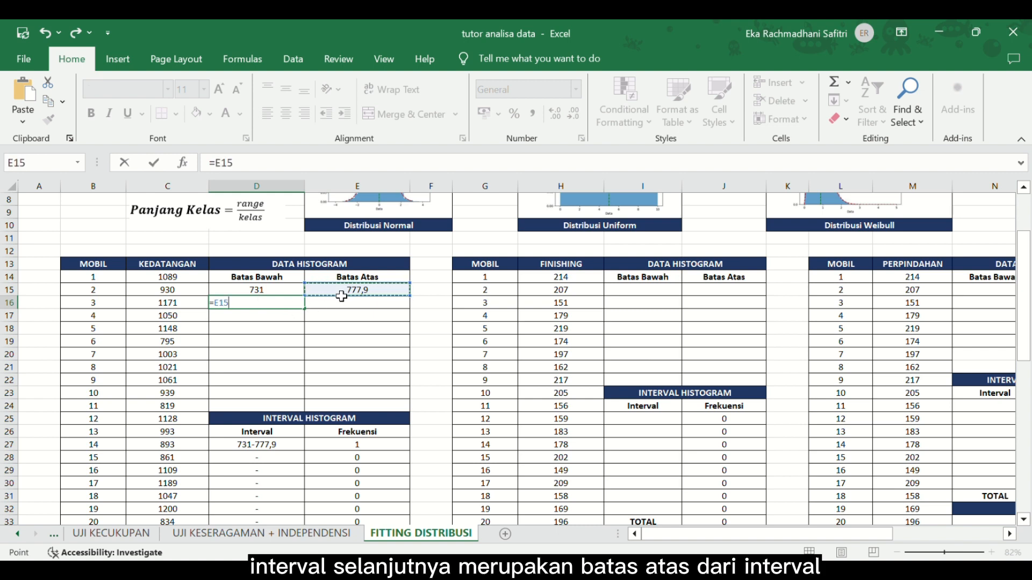
key(Return)
Calculate the second Batas Atas in E16 by adding the fixed Panjang Kelas to its lower limit, =D16+$C$61
click(352, 306)
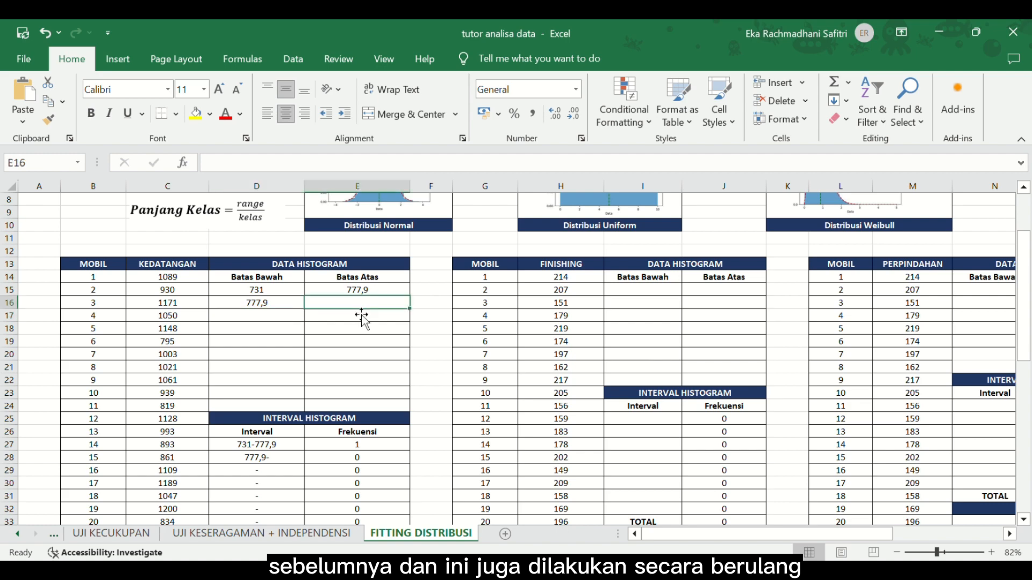
text(=)
click(289, 304)
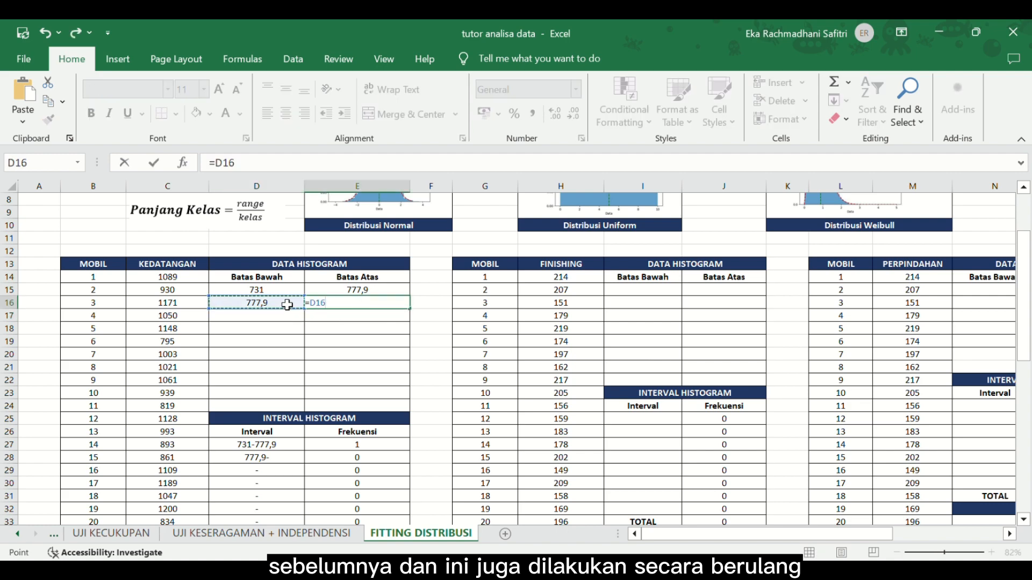
scroll(266, 400, down, 11)
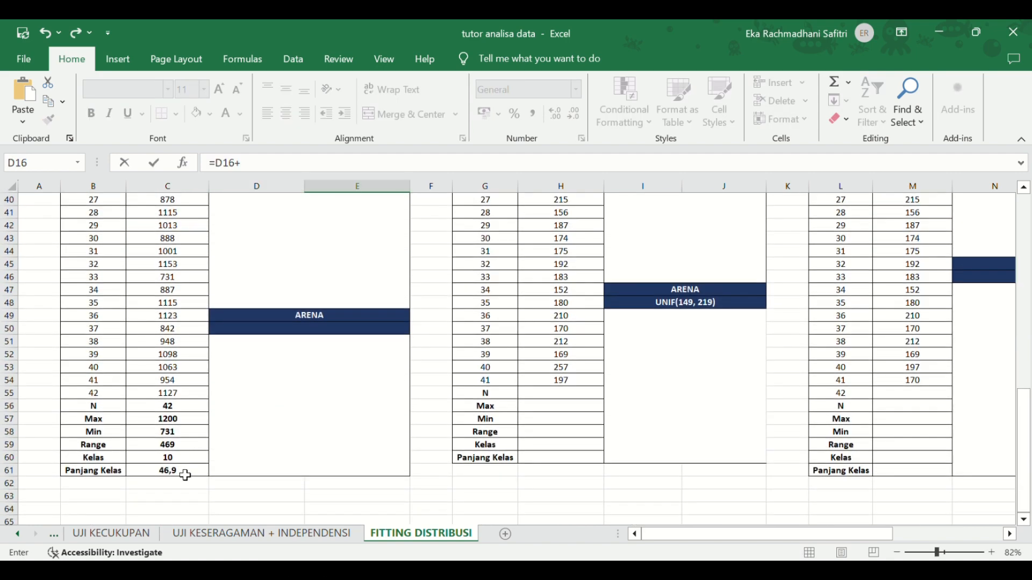
click(186, 471)
scroll(269, 430, up, 13)
click(345, 394)
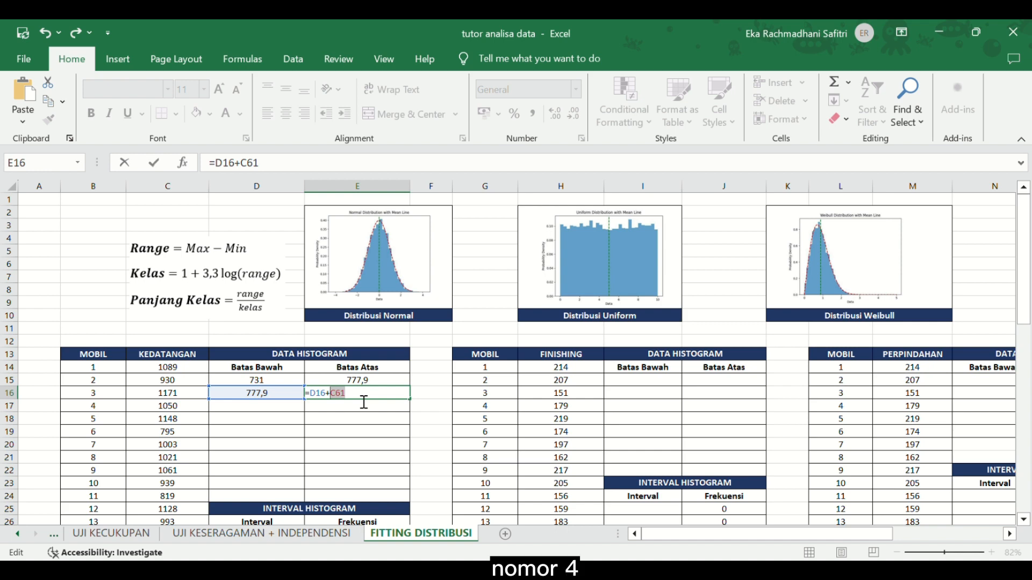
key(F4)
key(Return)
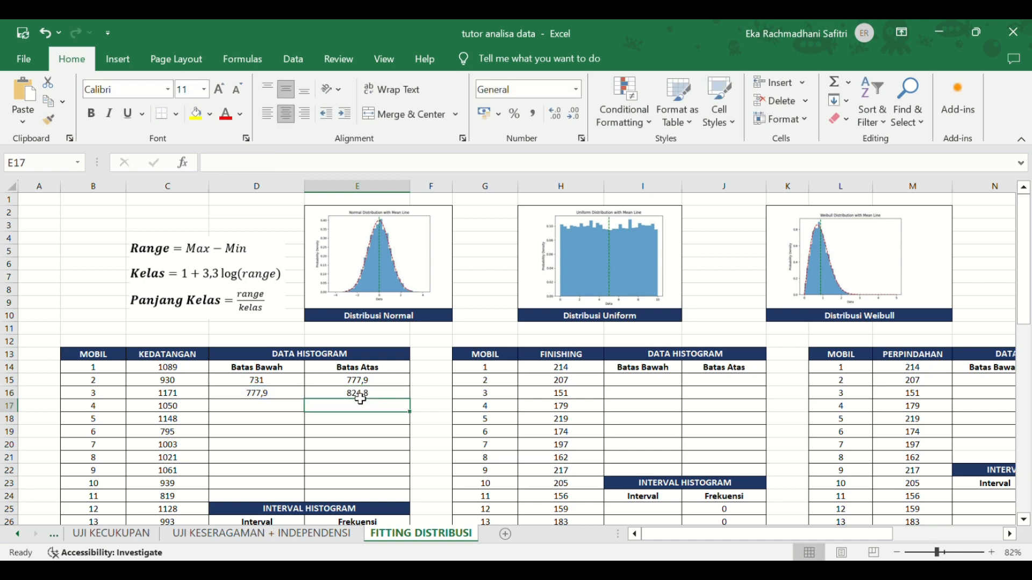
Set the third Batas Bawah in D17 equal to the Batas Atas in the row above, =E16
click(281, 411)
scroll(281, 412, down, 1)
text(=)
click(365, 371)
key(Return)
Calculate the third Batas Atas in E17 with the formula =D17+$C$61, keeping the Panjang Kelas reference absolute
click(366, 377)
text(=)
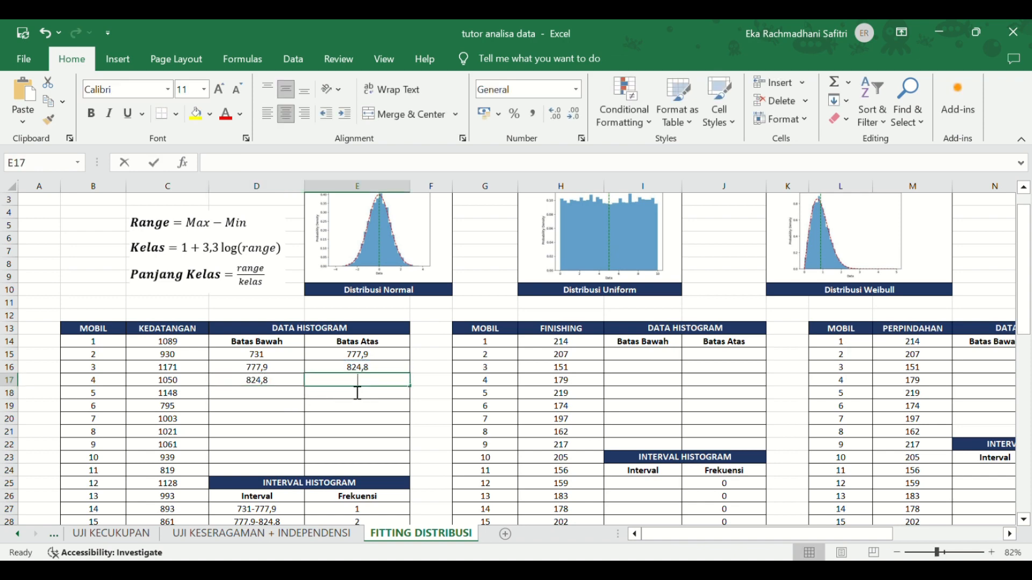
click(281, 387)
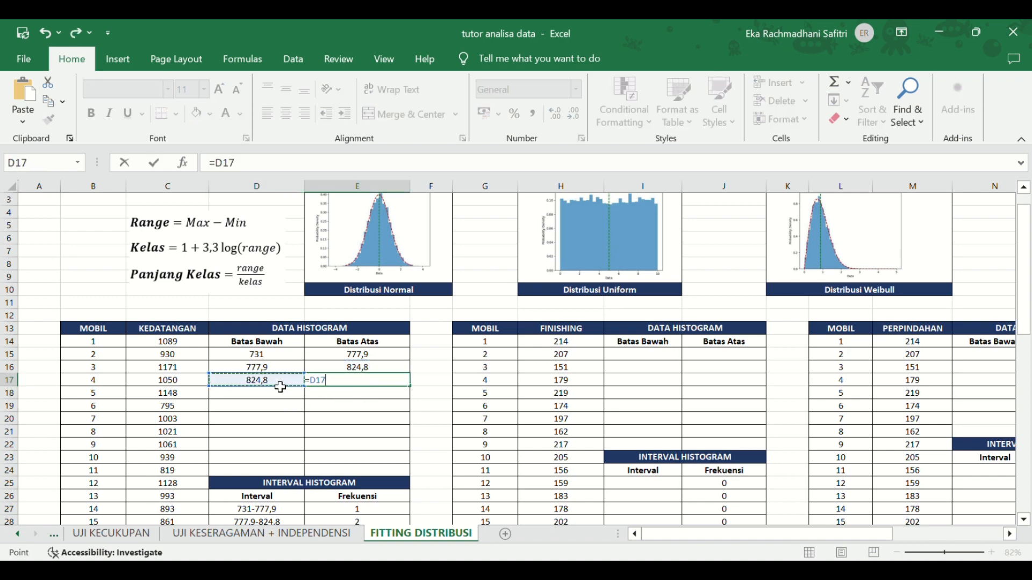
text(+)
scroll(281, 387, down, 15)
click(195, 344)
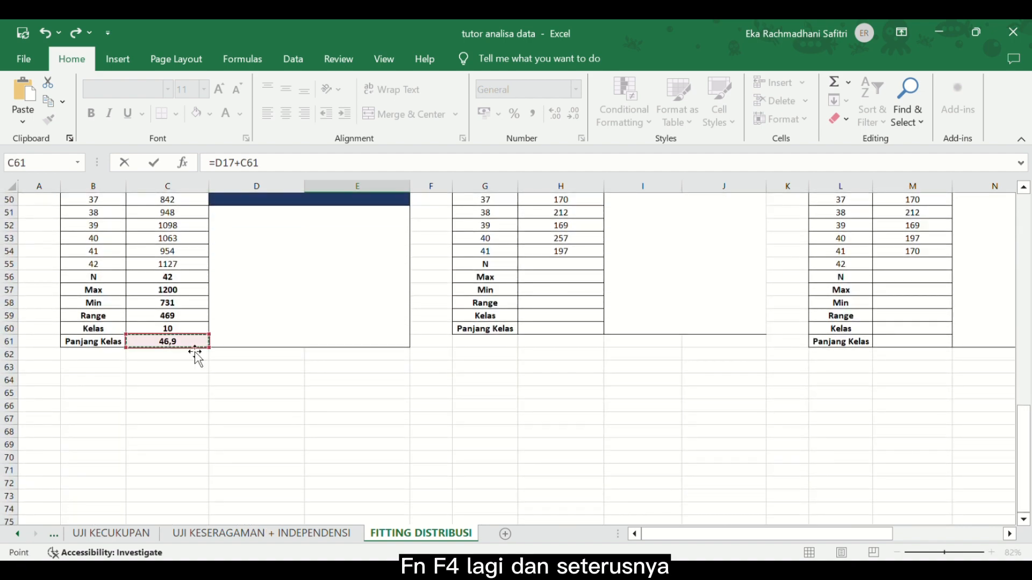
scroll(299, 302, up, 14)
click(334, 332)
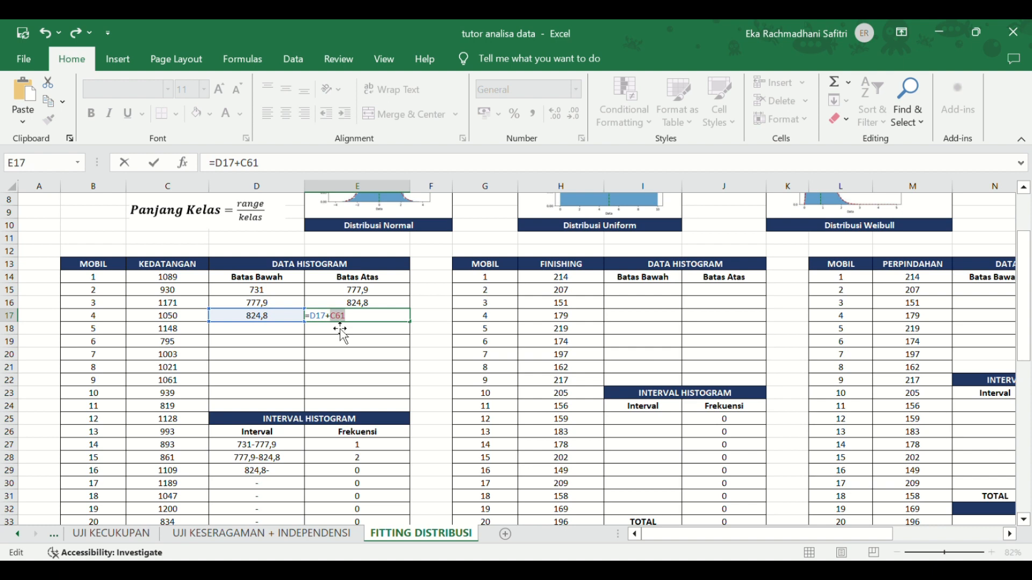
key(F4)
key(Return)
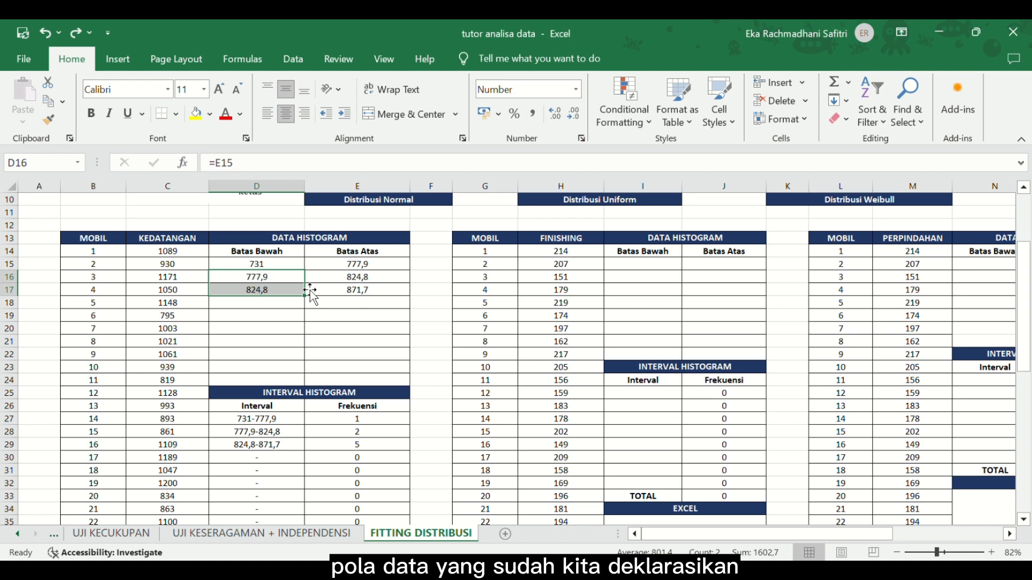
Fill the Batas Bawah and Batas Atas formulas of the Kedatangan histogram data down through row 24
drag(305, 295, 301, 380)
click(379, 279)
drag(380, 288, 416, 390)
Examine the Interval formula in D27 and how it joins the lower and upper limits of the first class
scroll(350, 375, down, 2)
double_click(295, 320)
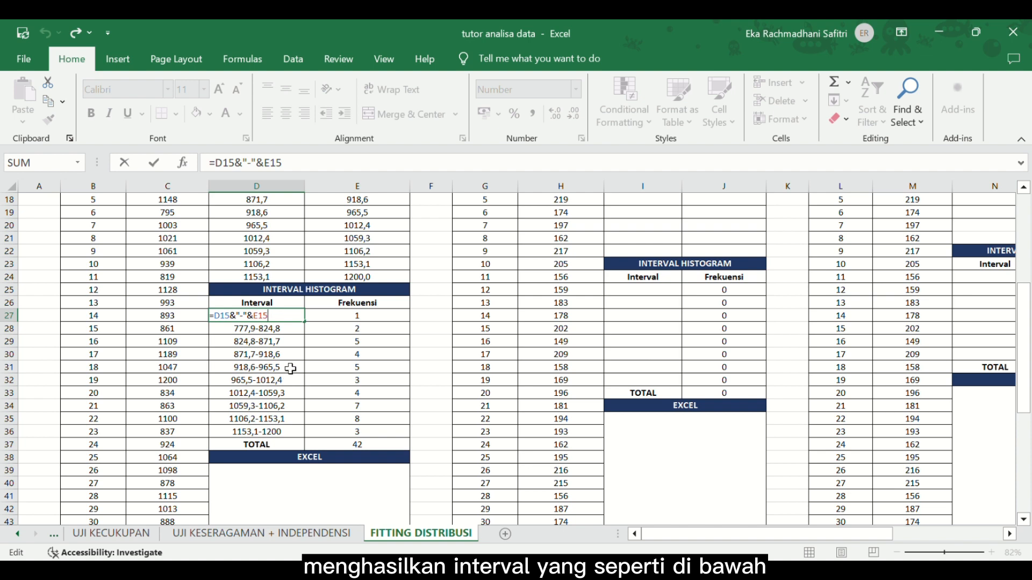
scroll(233, 327, up, 2)
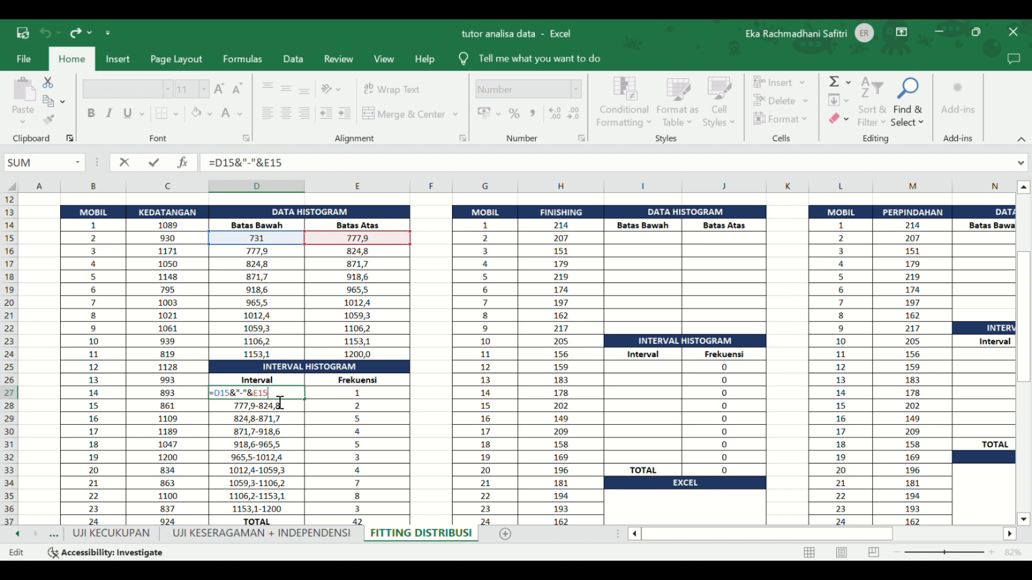
key(Return)
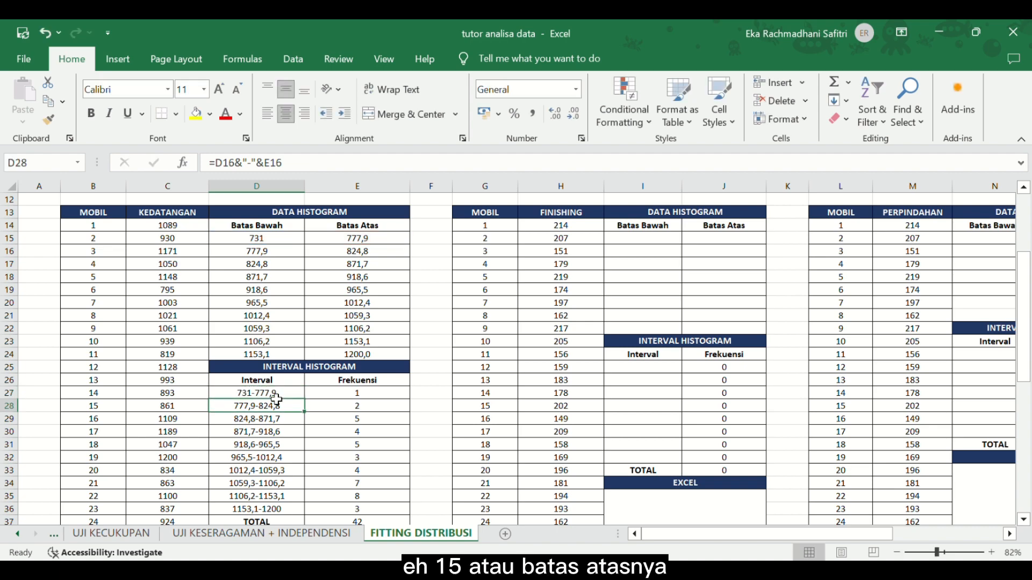
scroll(278, 400, down, 2)
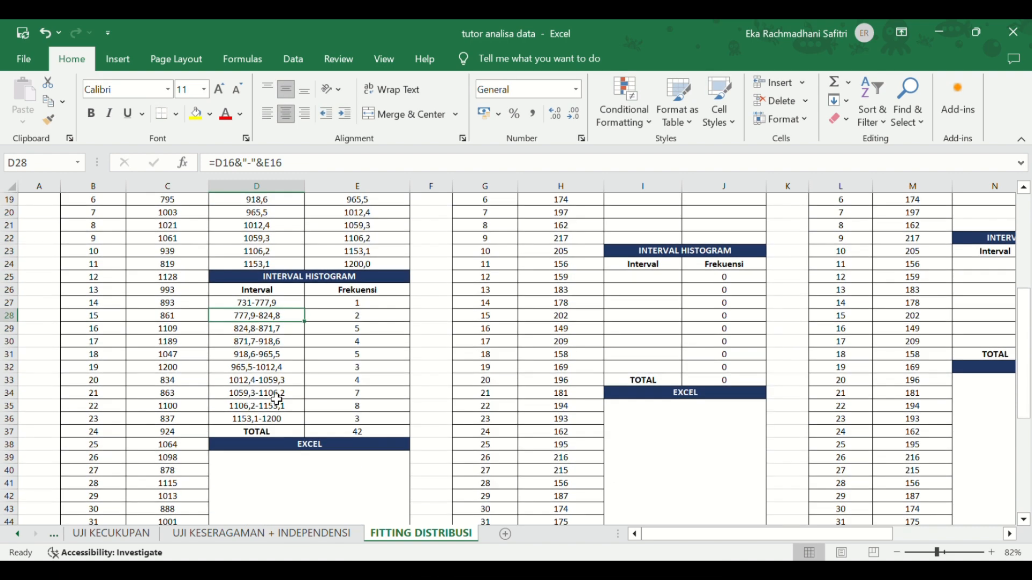
scroll(279, 400, up, 3)
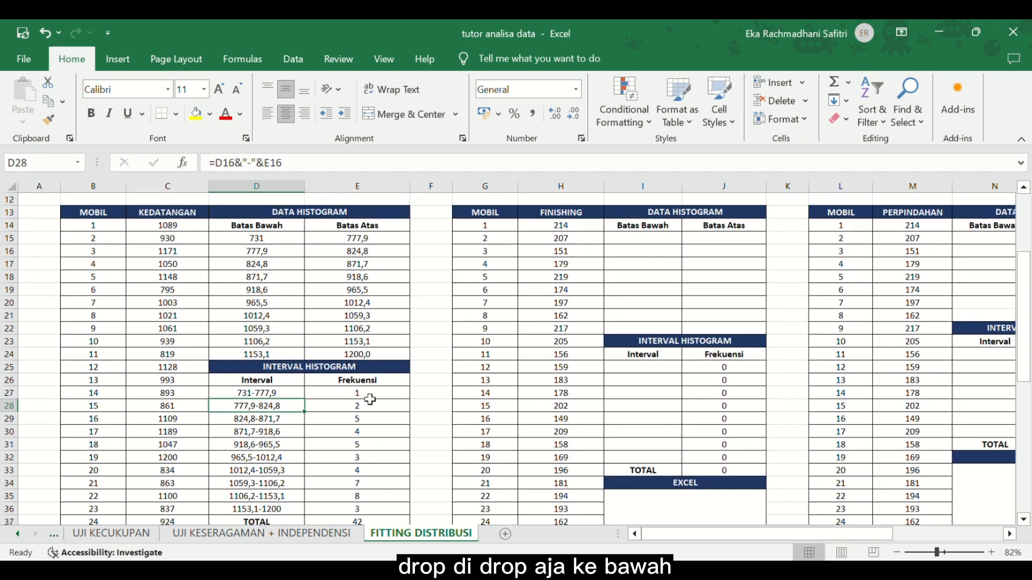
Examine the COUNTIFS formula in E27 that counts the Kedatangan values within the first interval
double_click(368, 398)
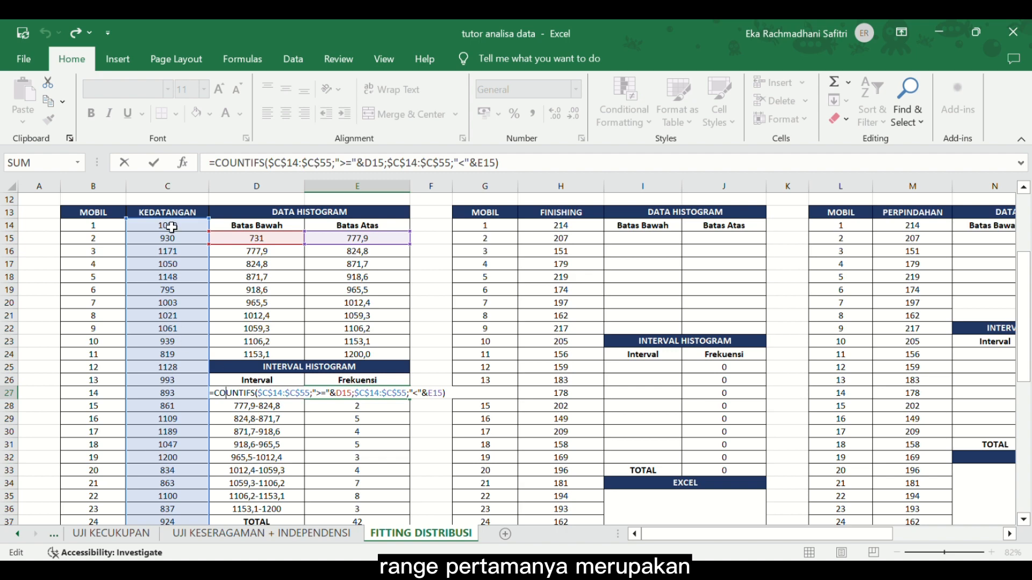
scroll(164, 462, down, 6)
scroll(161, 467, up, 5)
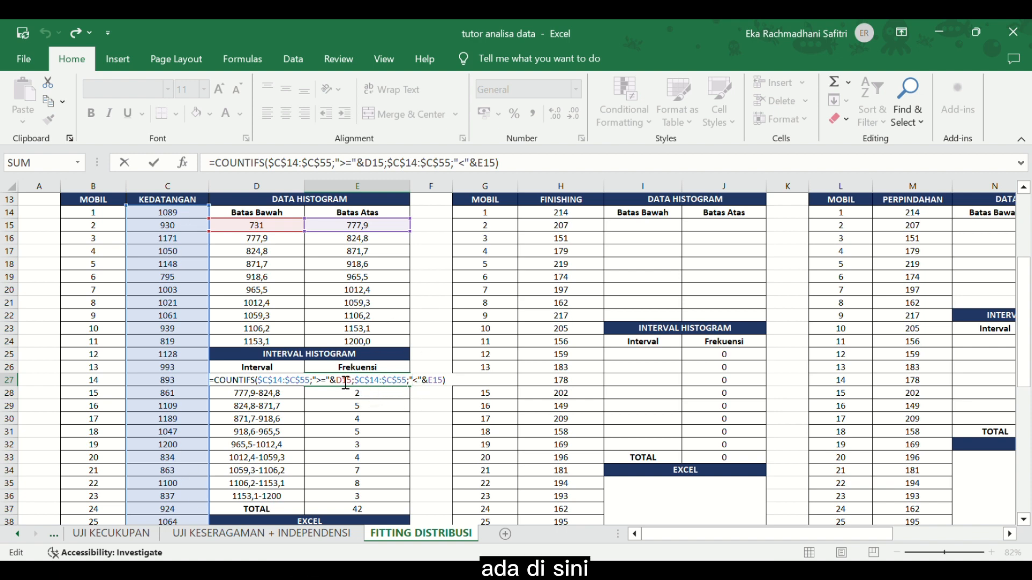
key(Return)
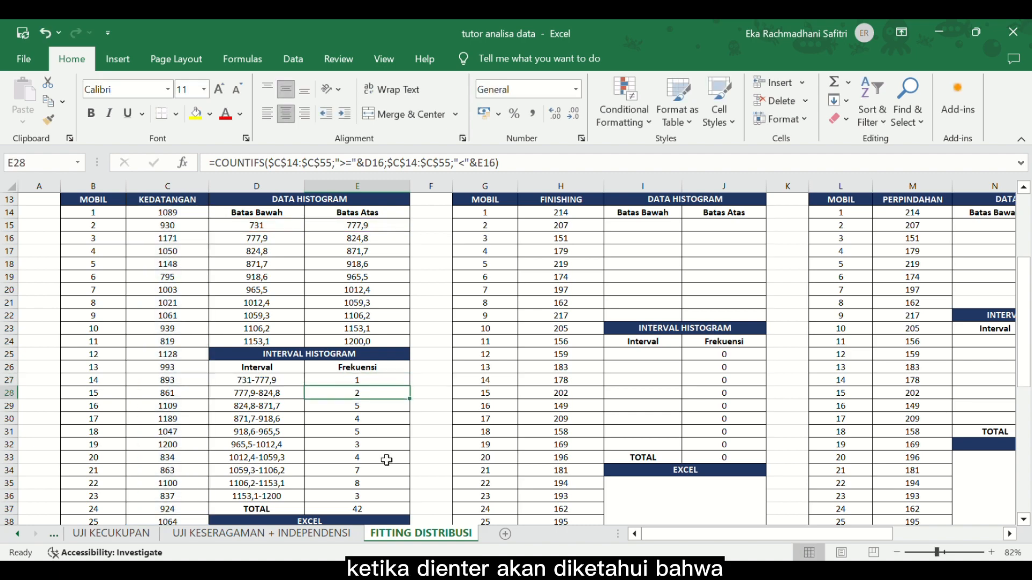
Compare the Kedatangan frequency total in E37 with the N value in C56
scroll(387, 459, down, 1)
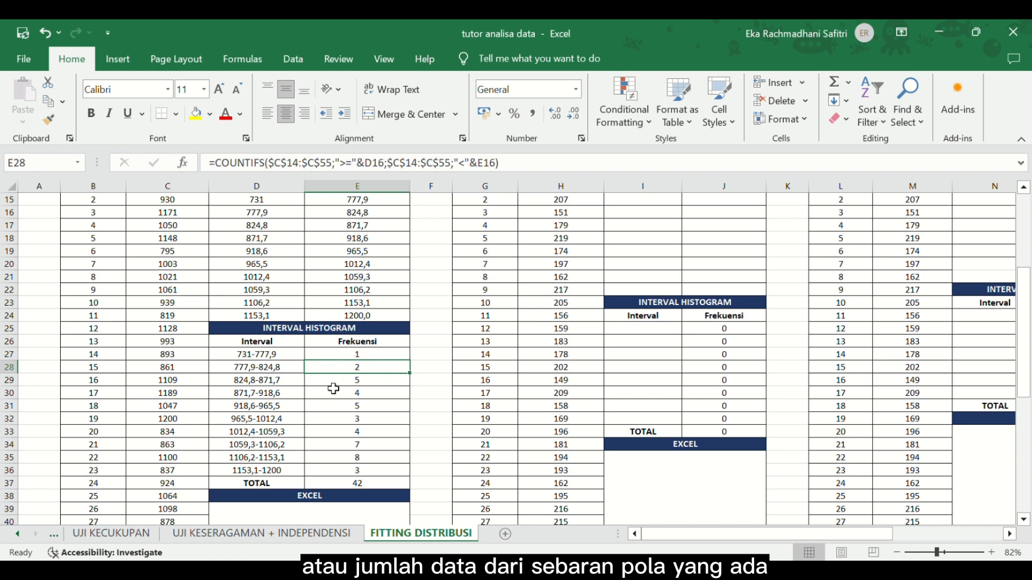
scroll(388, 383, down, 2)
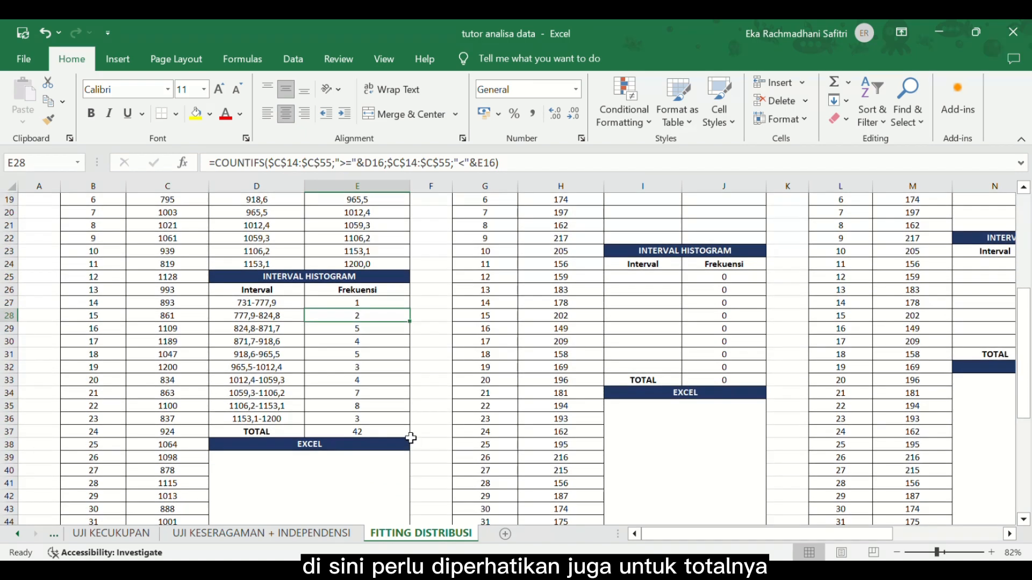
click(409, 435)
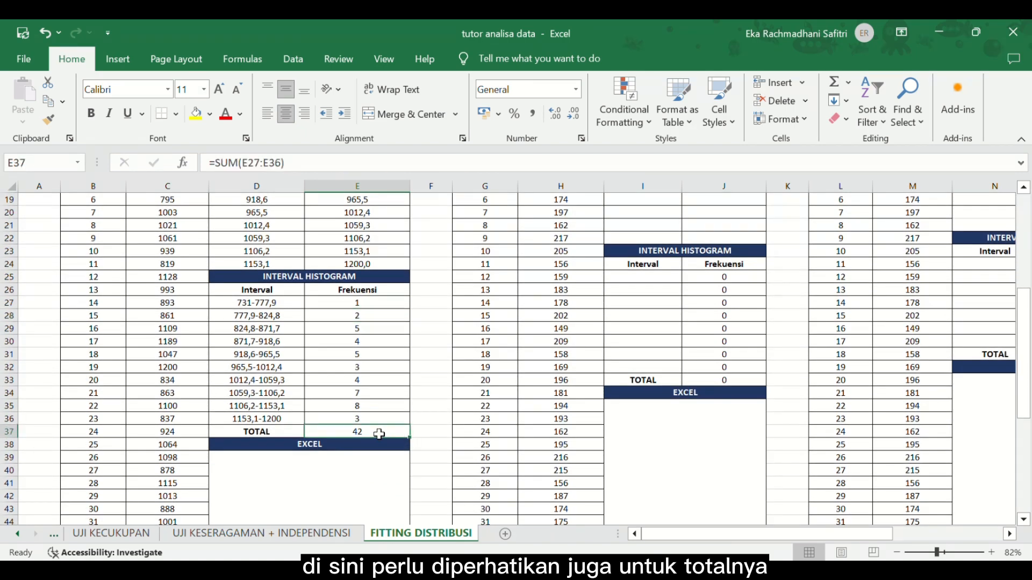
scroll(379, 435, down, 7)
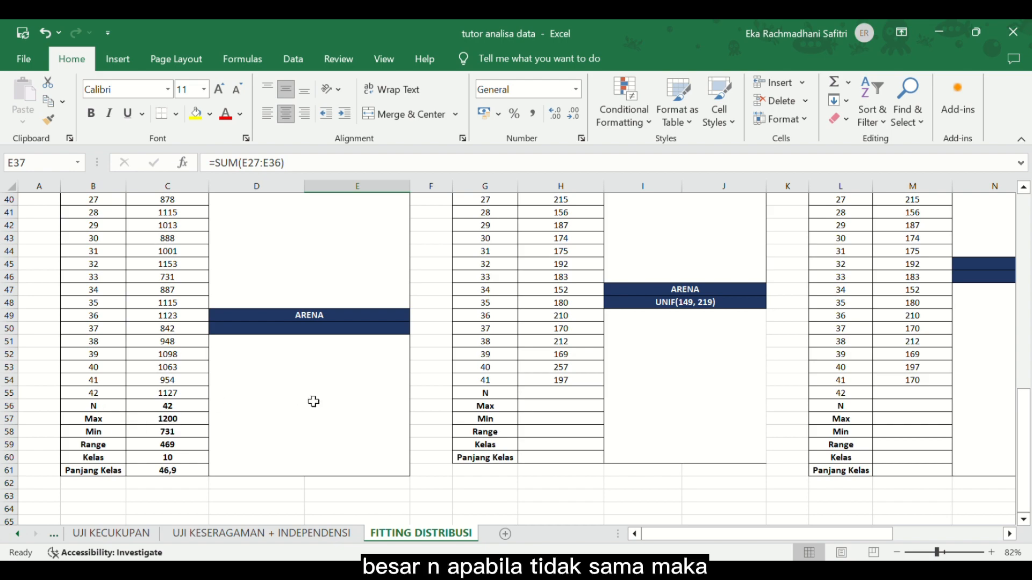
scroll(314, 402, up, 7)
Examine the last interval's COUNTIFS formula in E36, focusing on the "<=" condition for its upper limit
click(395, 424)
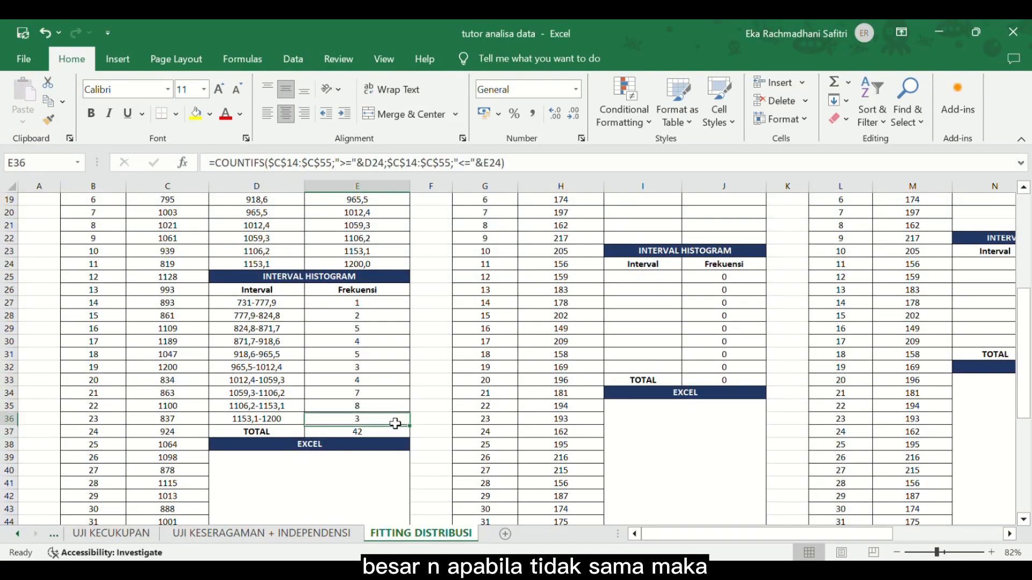
double_click(394, 422)
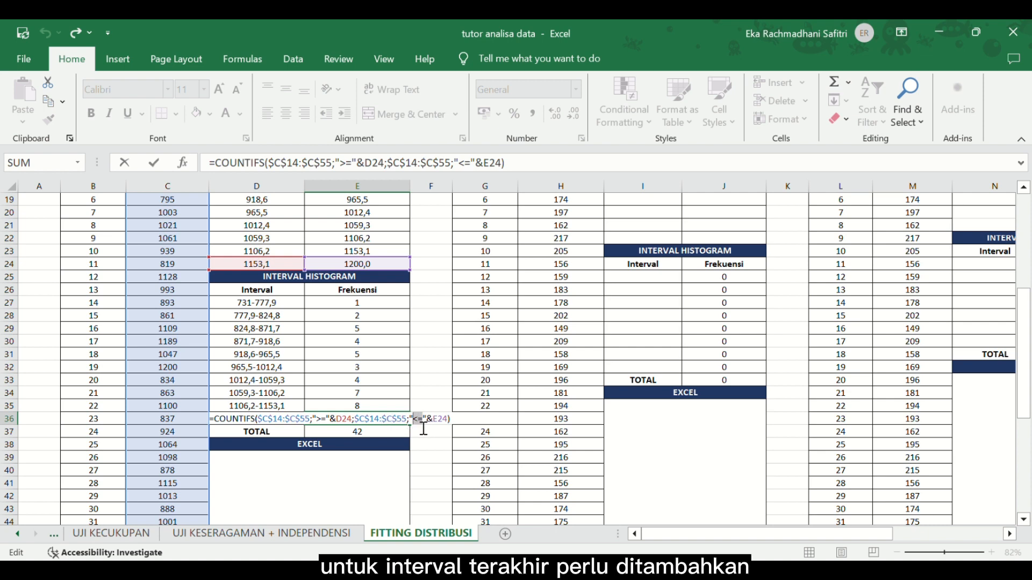
drag(413, 429, 421, 428)
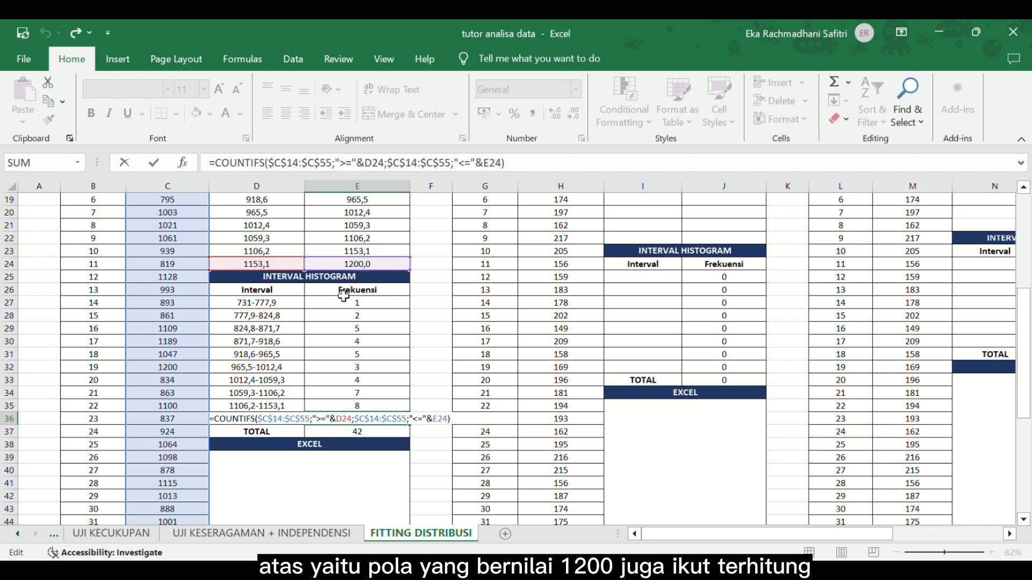
key(Return)
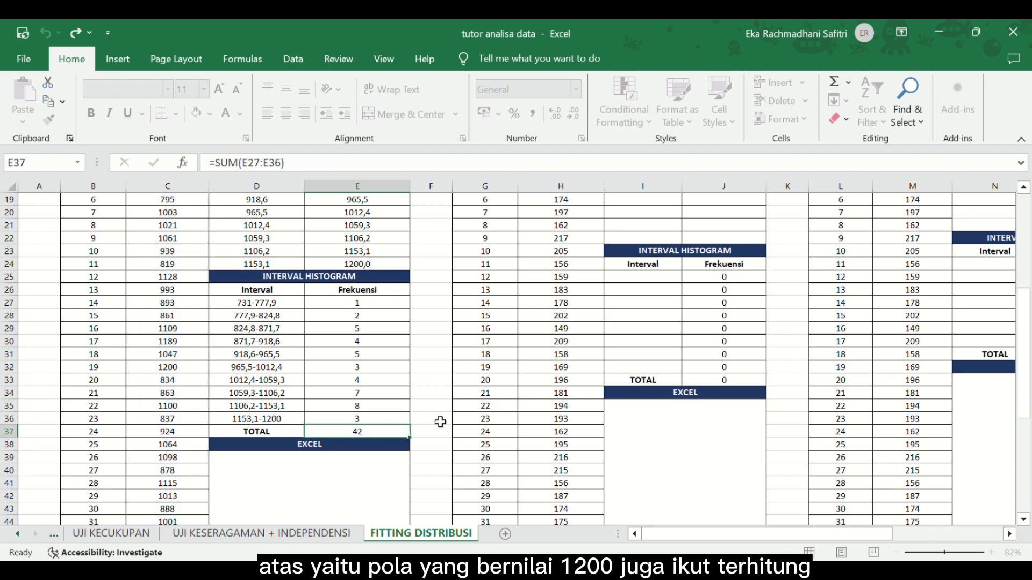
Insert a clustered column chart from the Interval and Frekuensi data in D26:E36 and apply the shaded style with data labels
click(339, 472)
scroll(338, 472, down, 2)
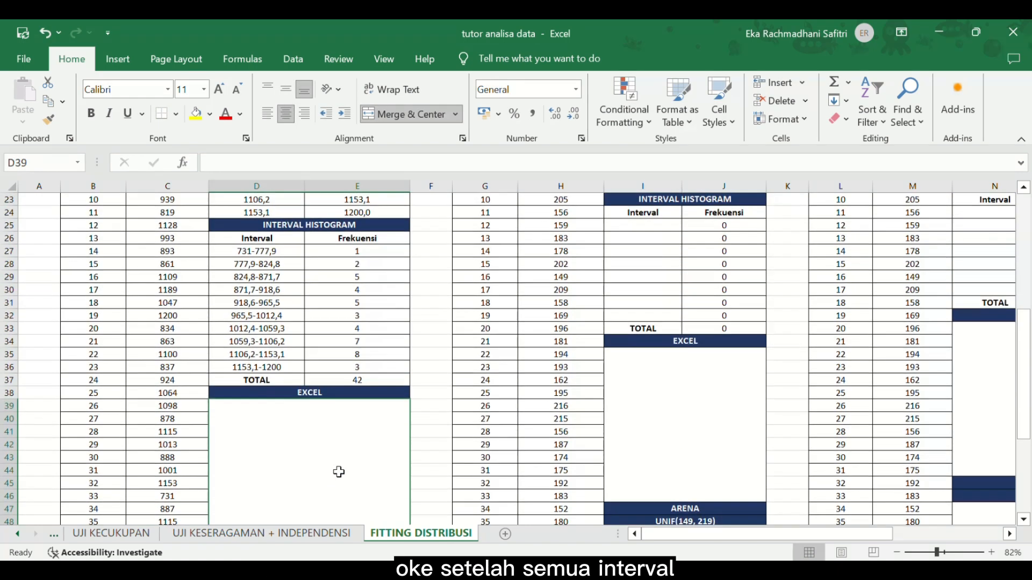
ctrl+scroll(338, 472, down, 2)
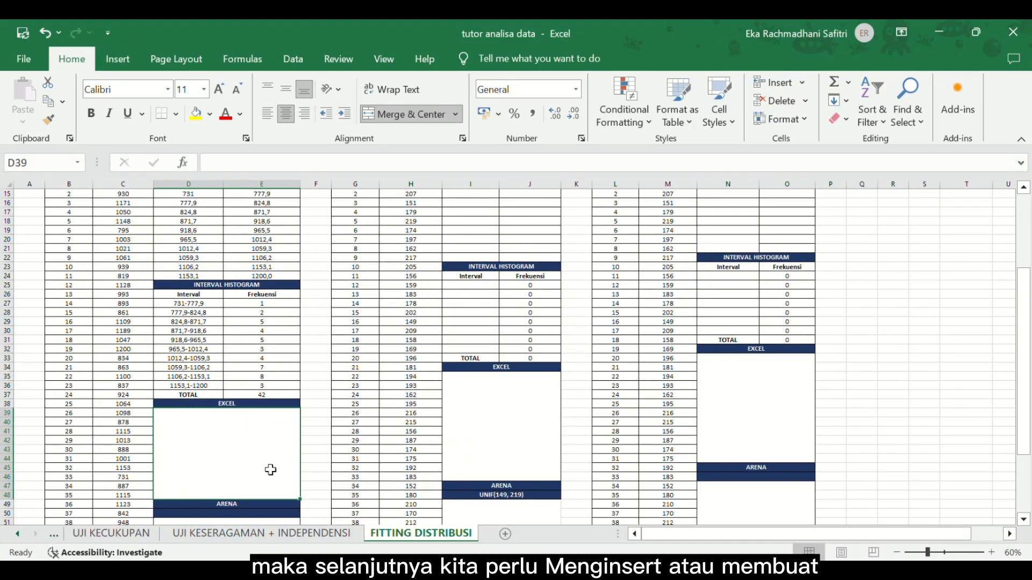
text(=)
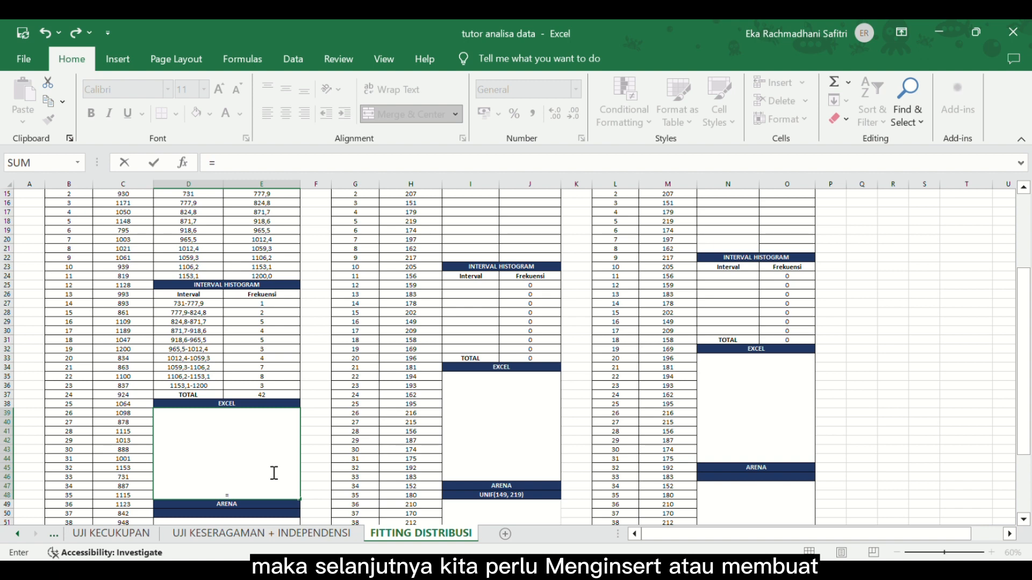
key(Escape)
click(210, 305)
drag(210, 308, 264, 386)
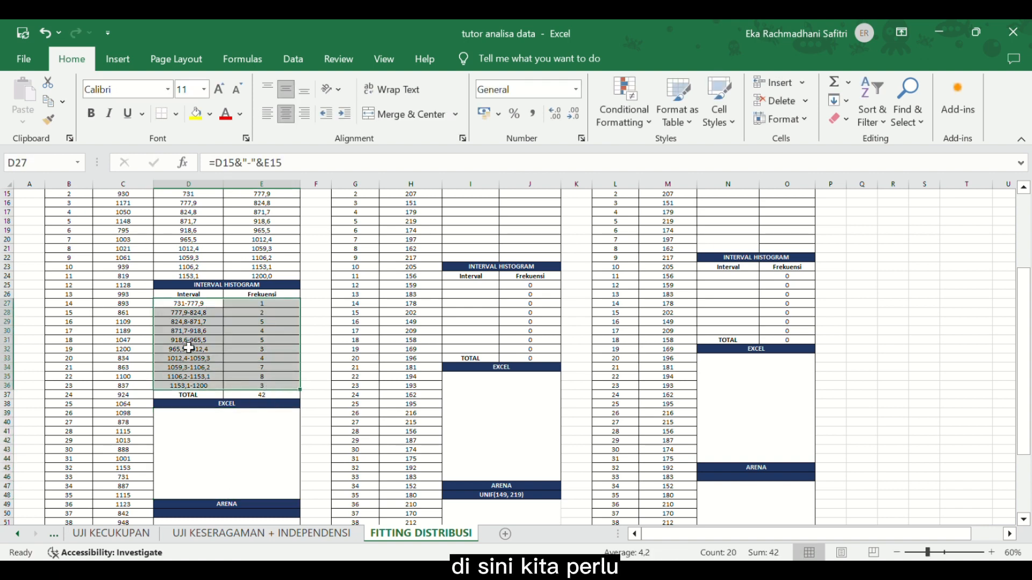
click(193, 311)
drag(188, 294, 278, 389)
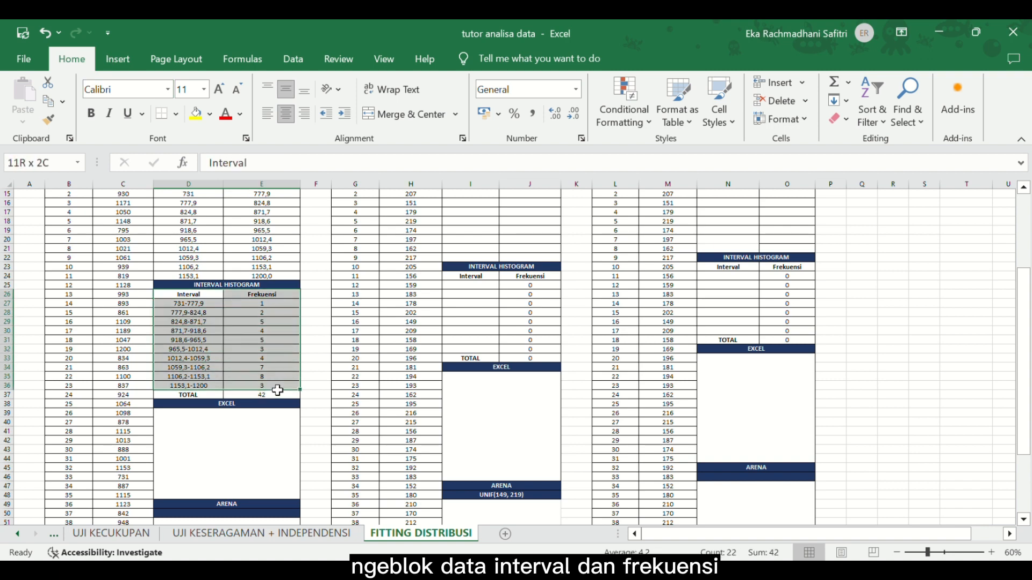
click(118, 59)
click(455, 82)
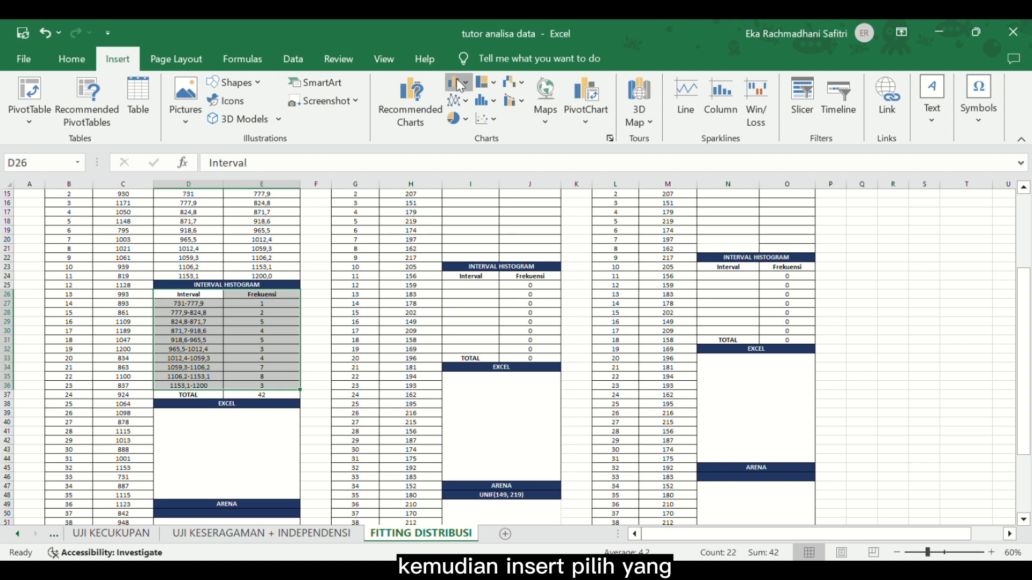
click(470, 132)
click(408, 101)
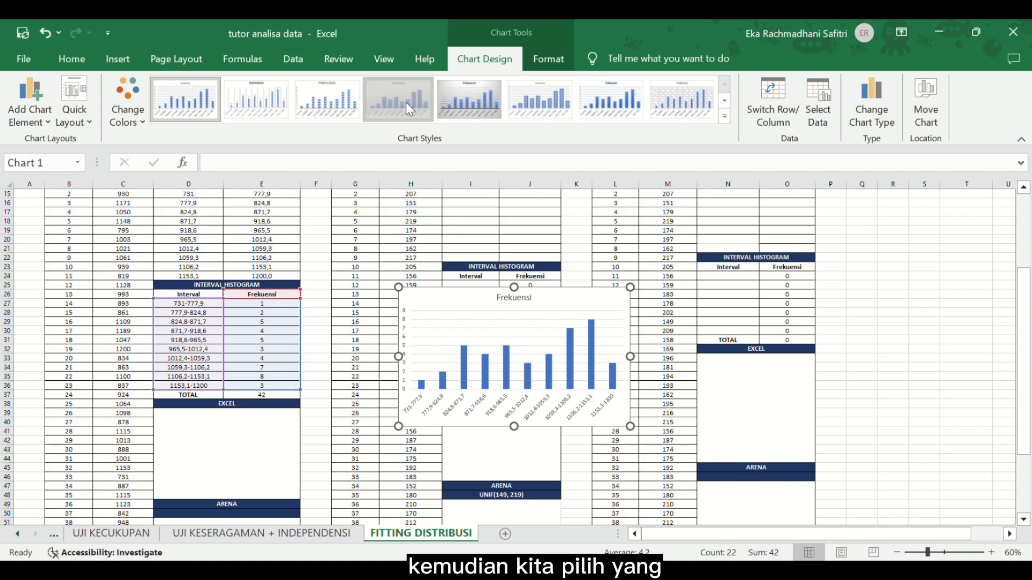
Move and resize the Frekuensi chart to fit the blank area D39:E48 under the EXCEL heading
drag(437, 306, 199, 432)
scroll(203, 431, down, 7)
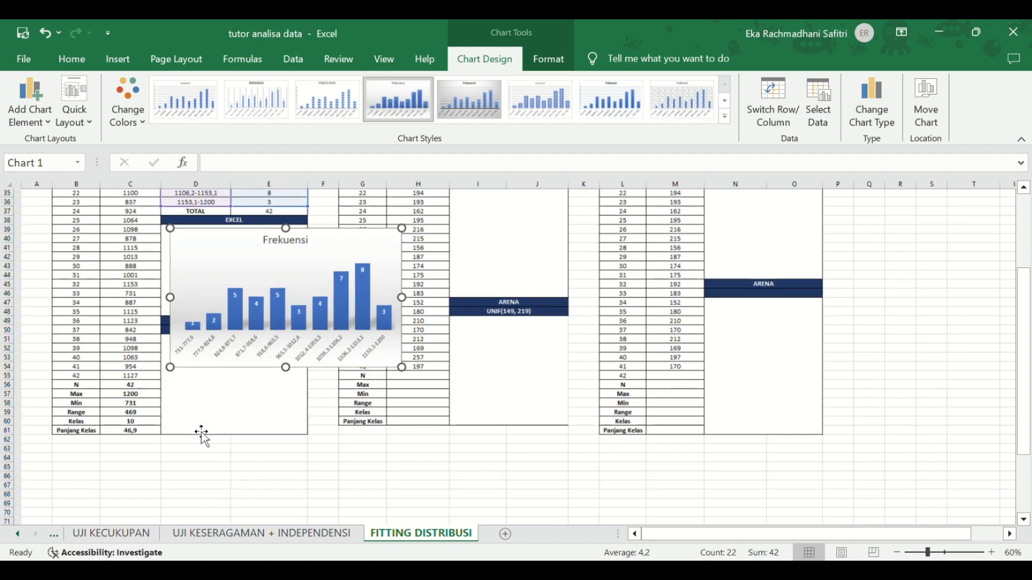
drag(394, 359, 295, 304)
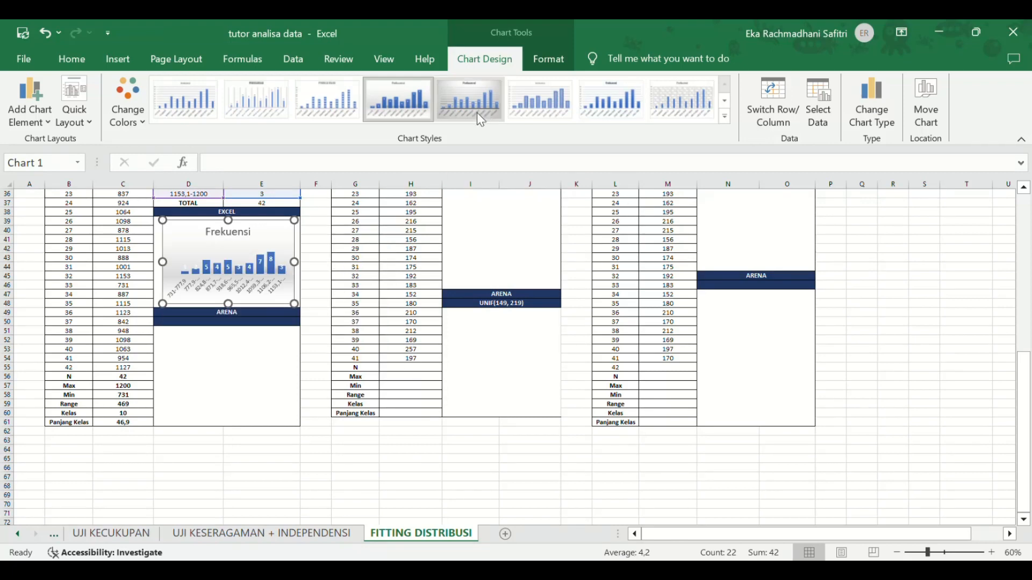
click(398, 110)
scroll(204, 285, up, 4)
scroll(204, 285, up, 1)
drag(170, 301, 160, 302)
drag(421, 291, 428, 297)
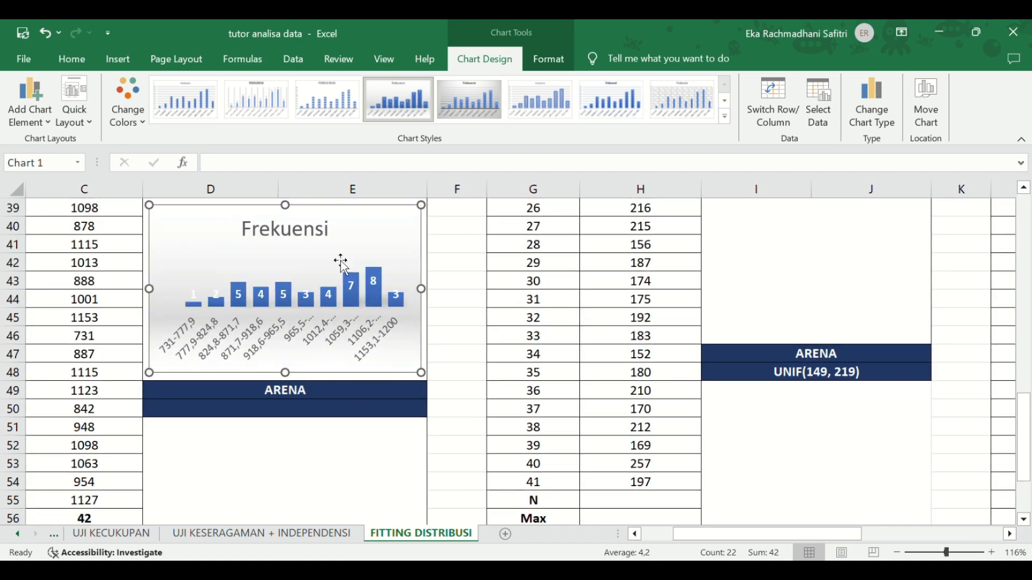
Change the column chart's title to "Kedatangan"
double_click(297, 235)
click(306, 239)
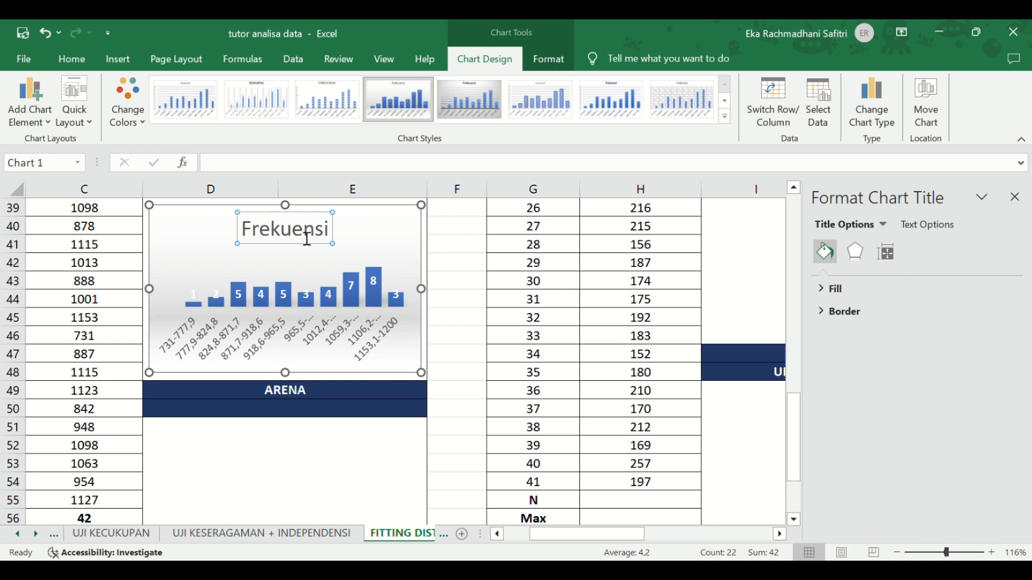
double_click(302, 237)
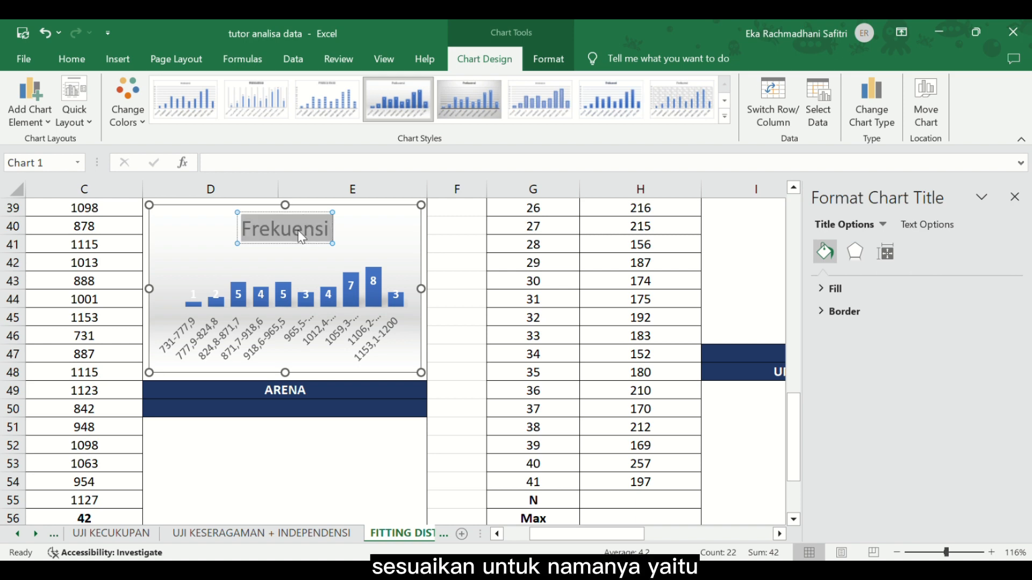
text(Kedatangan)
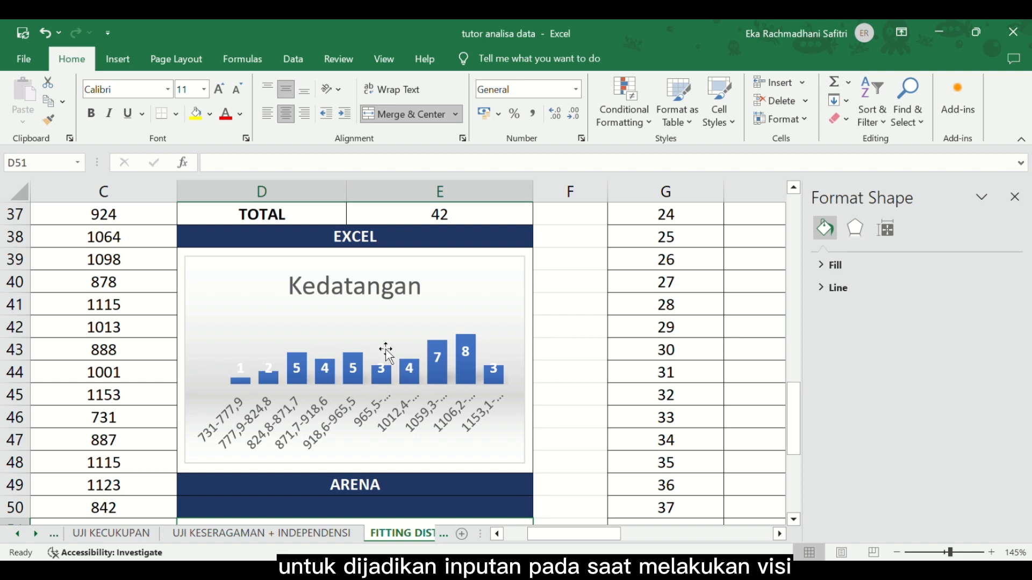
Copy the Kedatangan data values in C14:C55
ctrl+scroll(130, 397, down, 6)
click(102, 390)
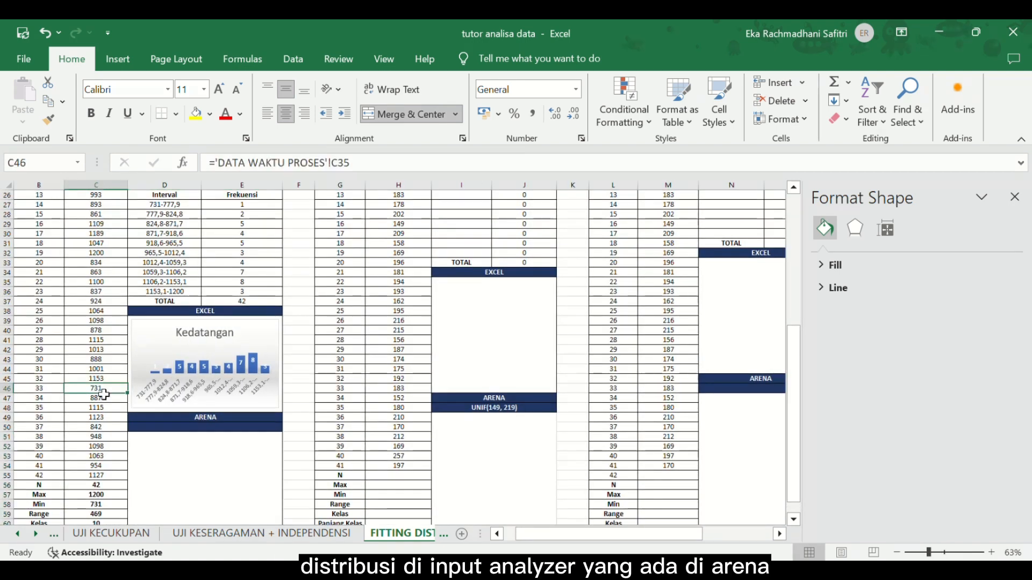
scroll(102, 392, left, 2)
scroll(134, 315, up, 8)
drag(132, 322, 141, 494)
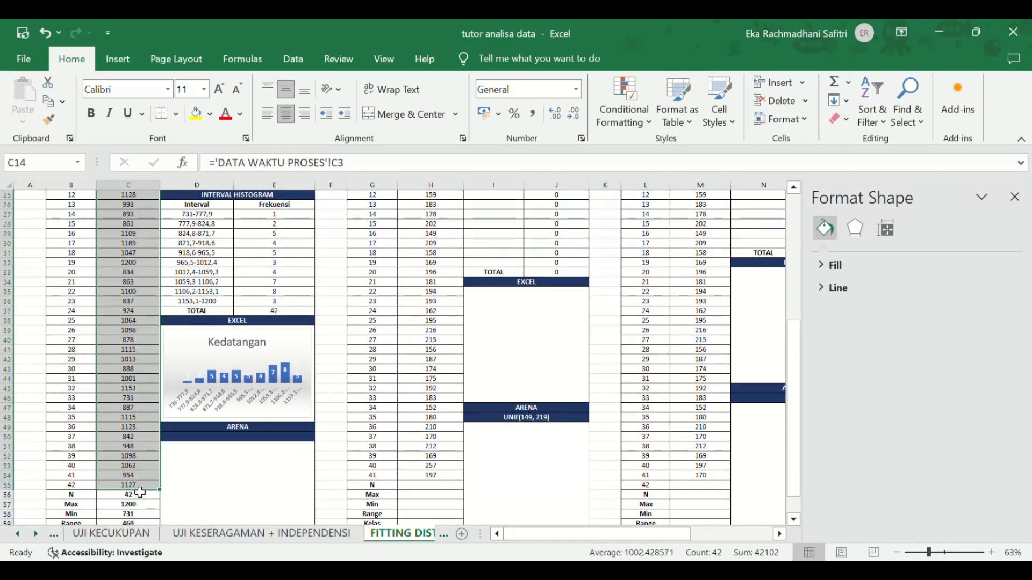
key(ctrl+c)
Switch to Notepad, paste the copied Kedatangan values into the "ftting kedatangan" text file and save it
key(super)
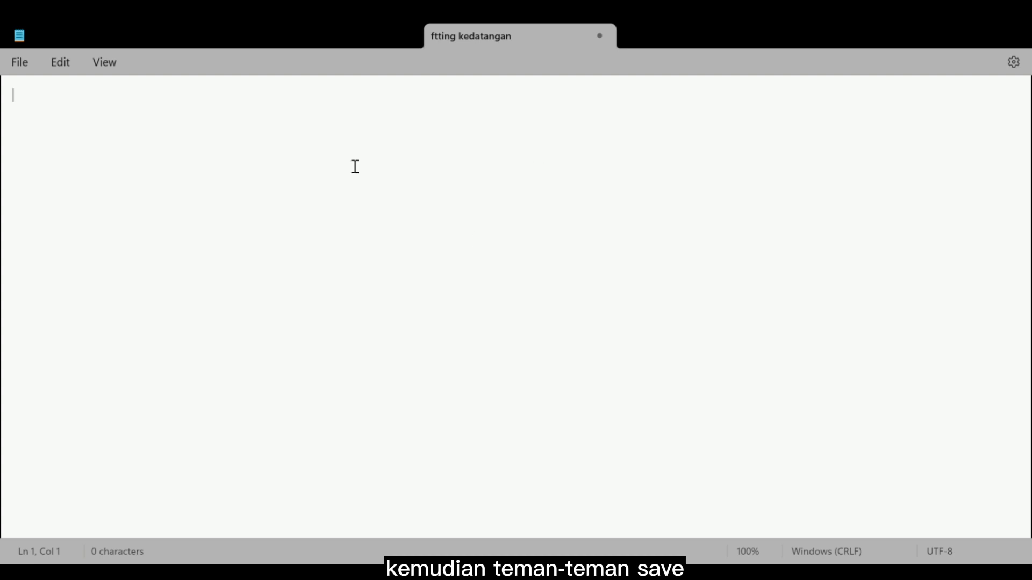
key(ctrl+v)
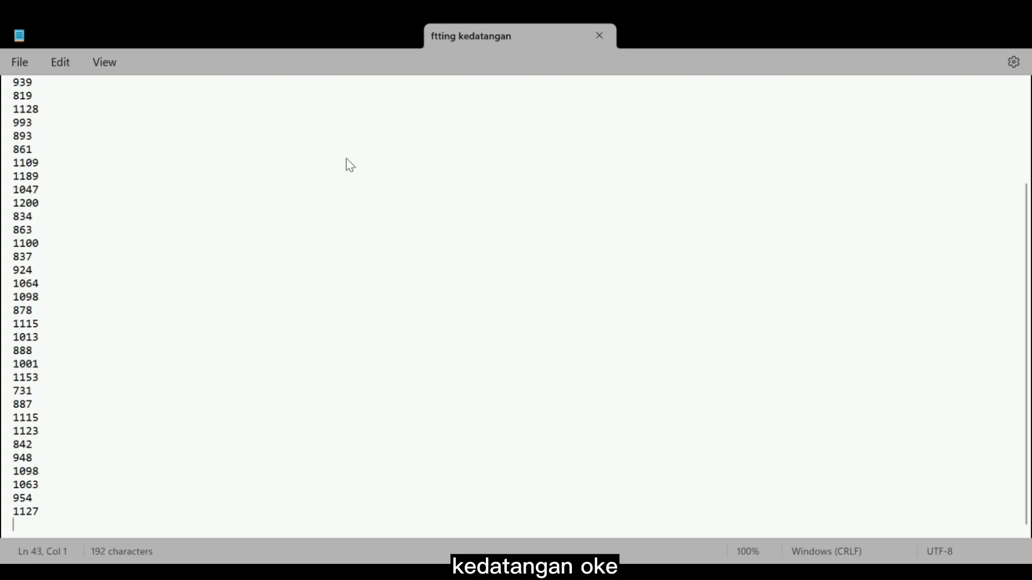
click(335, 204)
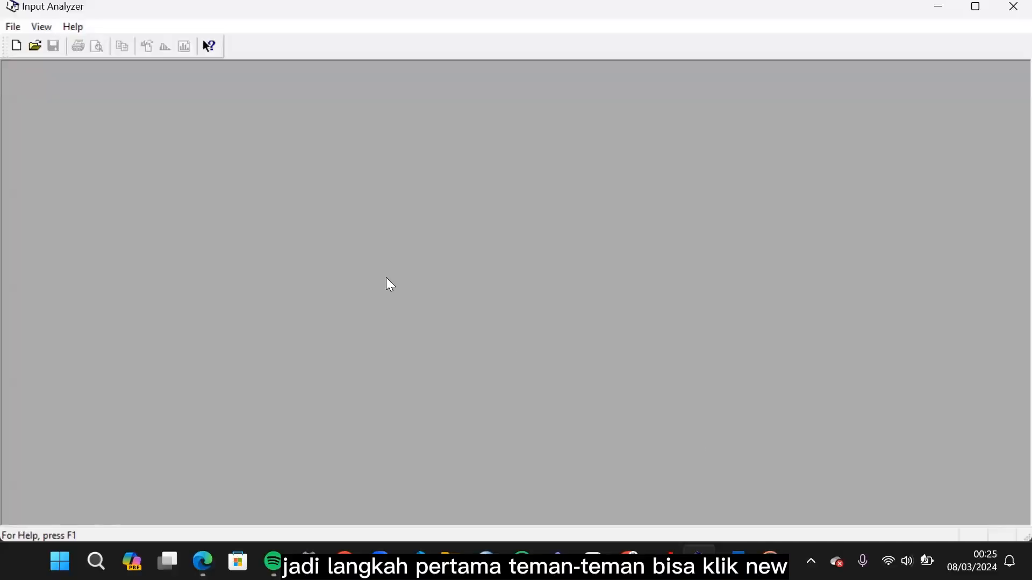
In Input Analyzer, create a new document, load the text file "ftting kedatangan" as its data and enlarge the document window
click(17, 47)
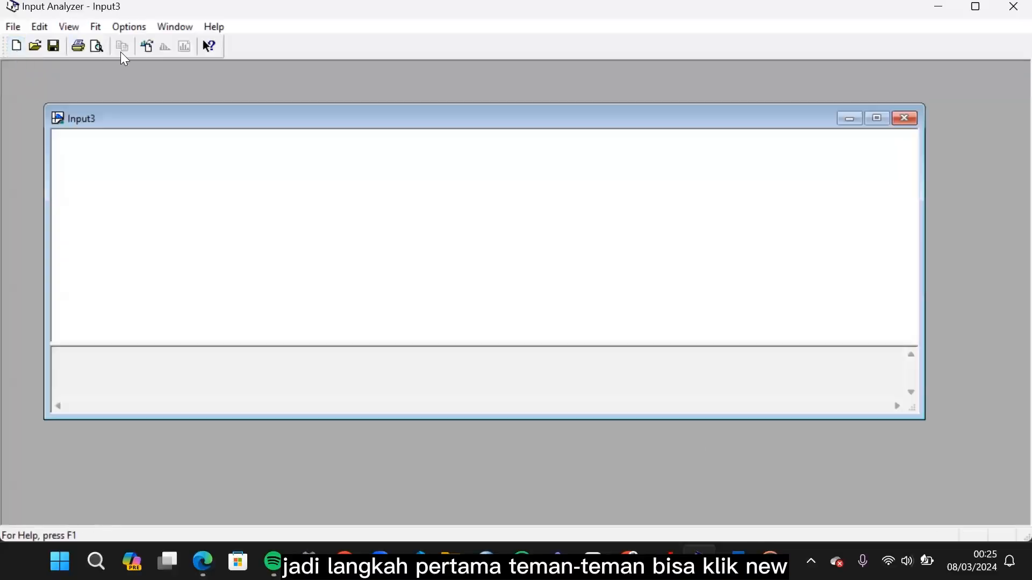
click(147, 50)
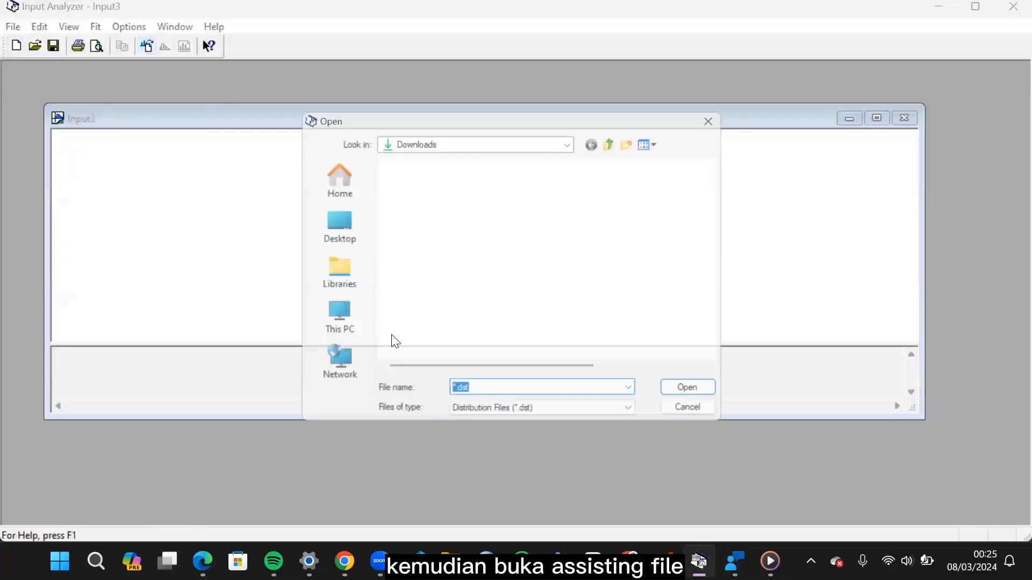
click(472, 419)
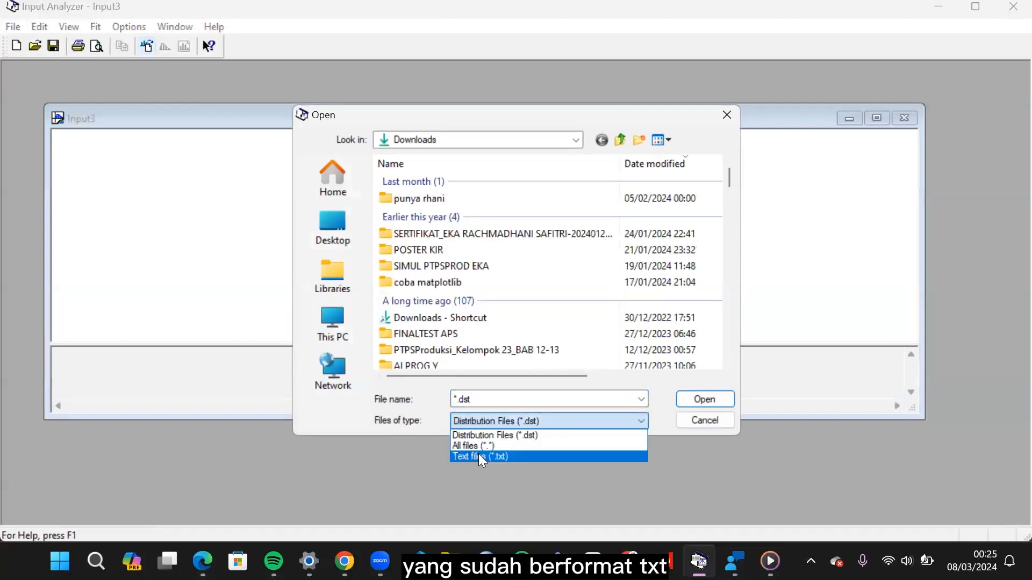
click(478, 456)
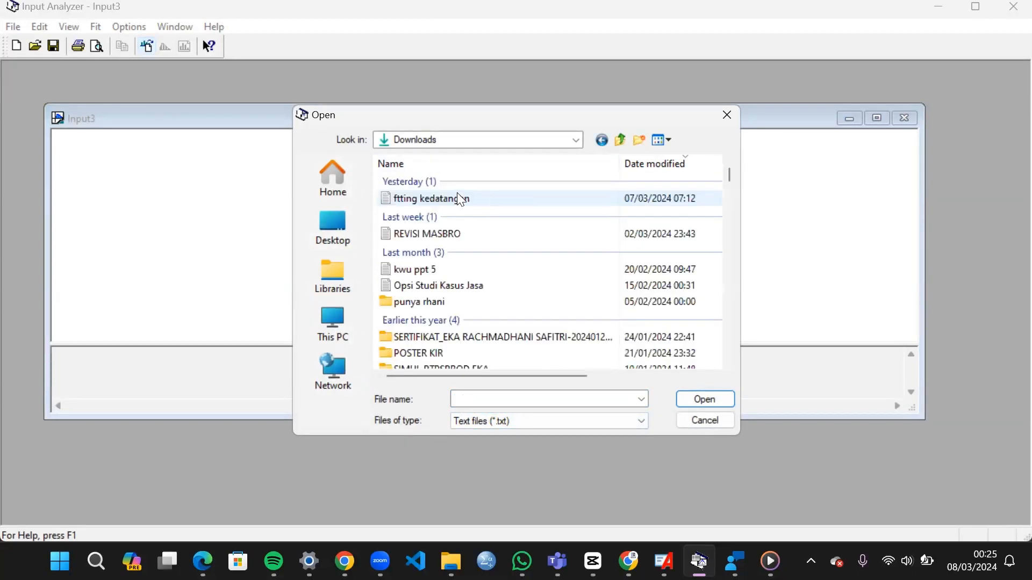
click(468, 200)
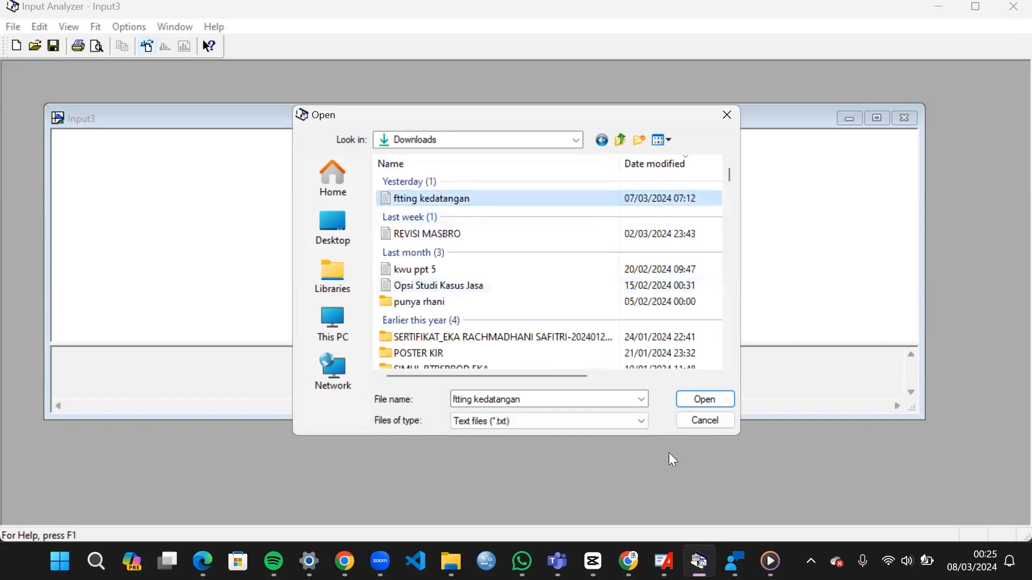
click(716, 402)
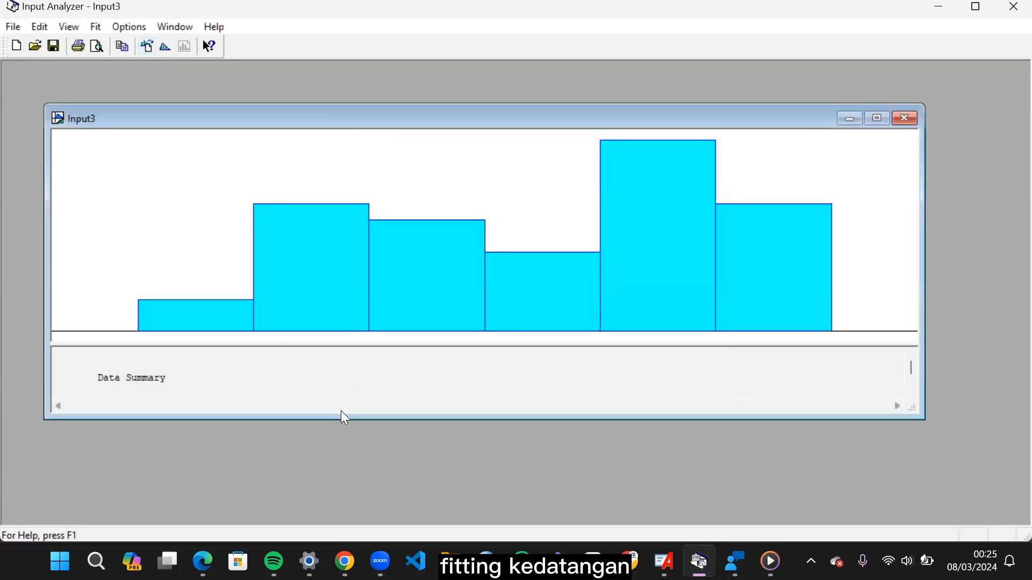
drag(344, 417, 344, 476)
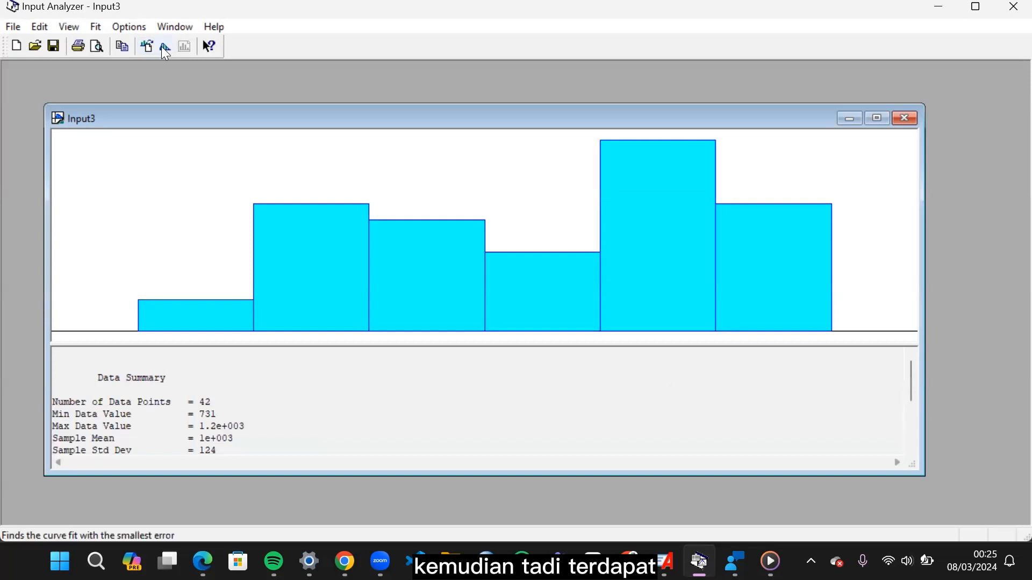
Set the histogram parameters to 10 intervals, a low value of 730 and a high value of 1200
click(121, 28)
mouse_move(132, 61)
click(279, 63)
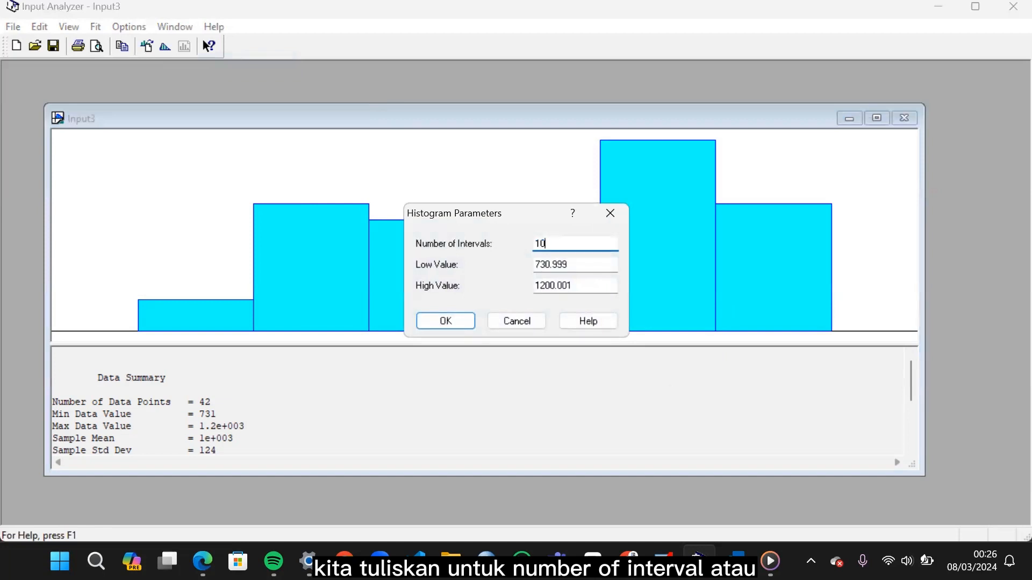
click(590, 263)
key(BackSpace)
key(BackSpace)
key(BackSpace)
key(BackSpace)
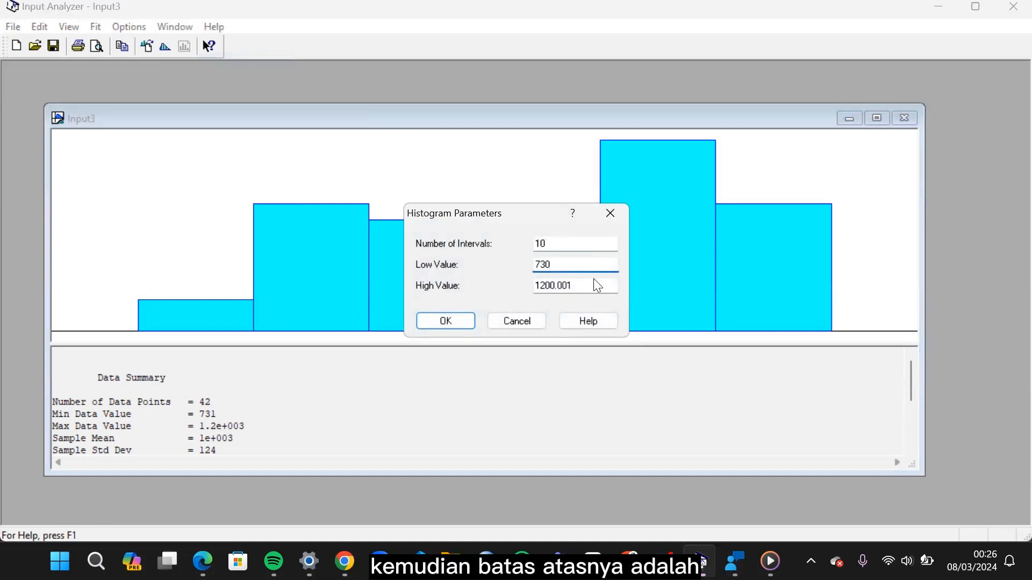
click(595, 286)
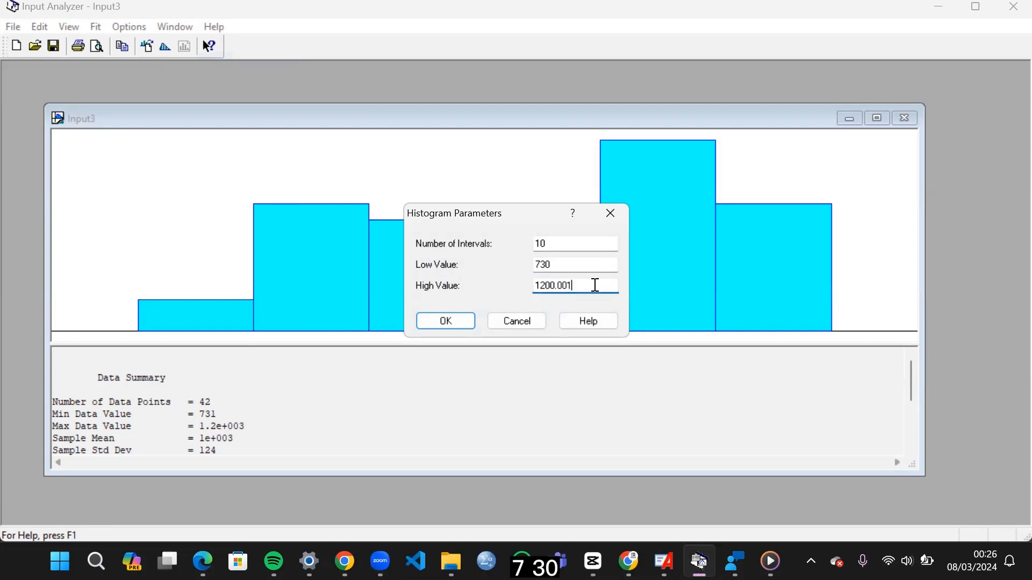
key(BackSpace)
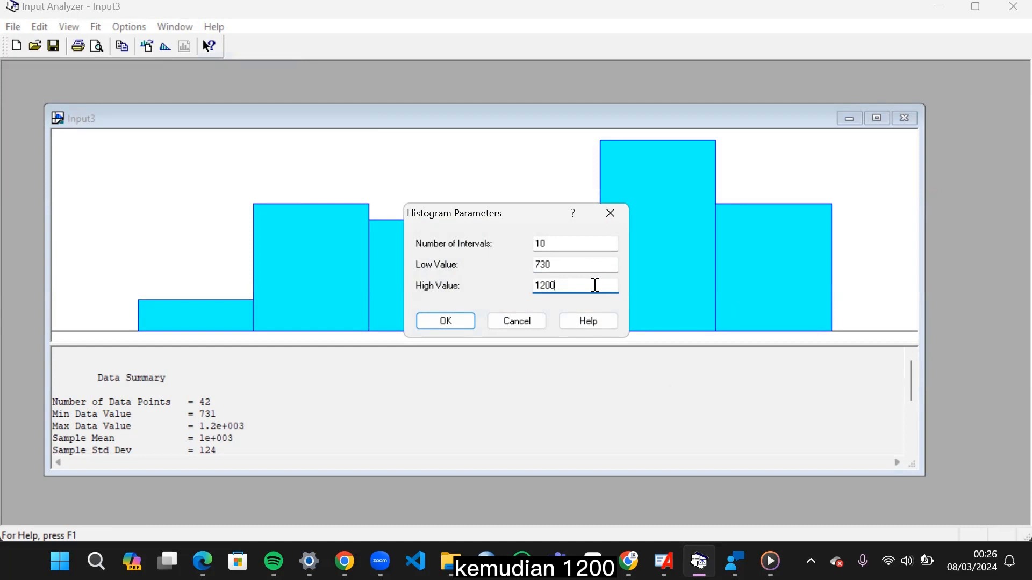
key(Return)
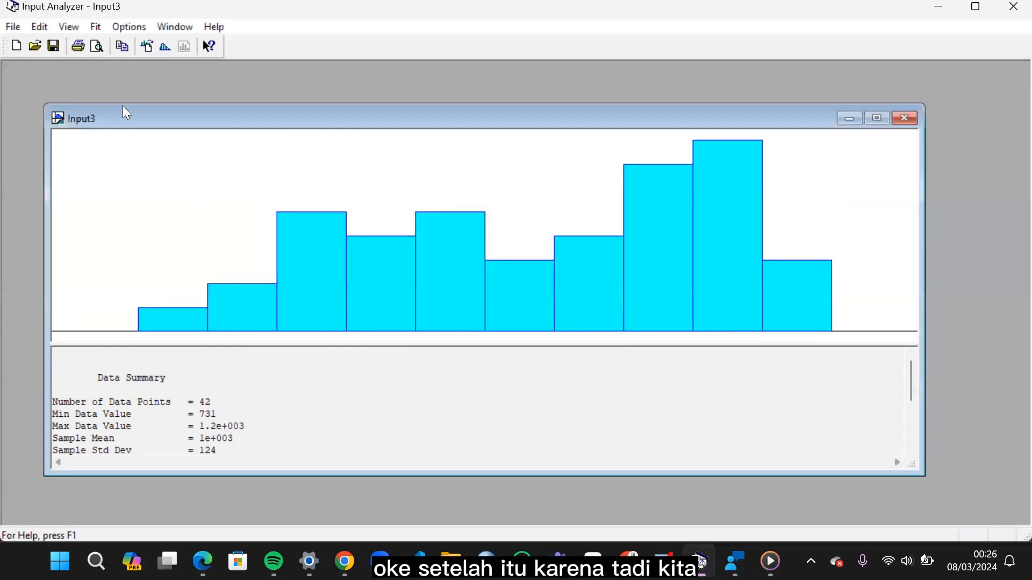
Fit a Triangular distribution to the Kedatangan data and select its expression in the distribution summary
click(96, 27)
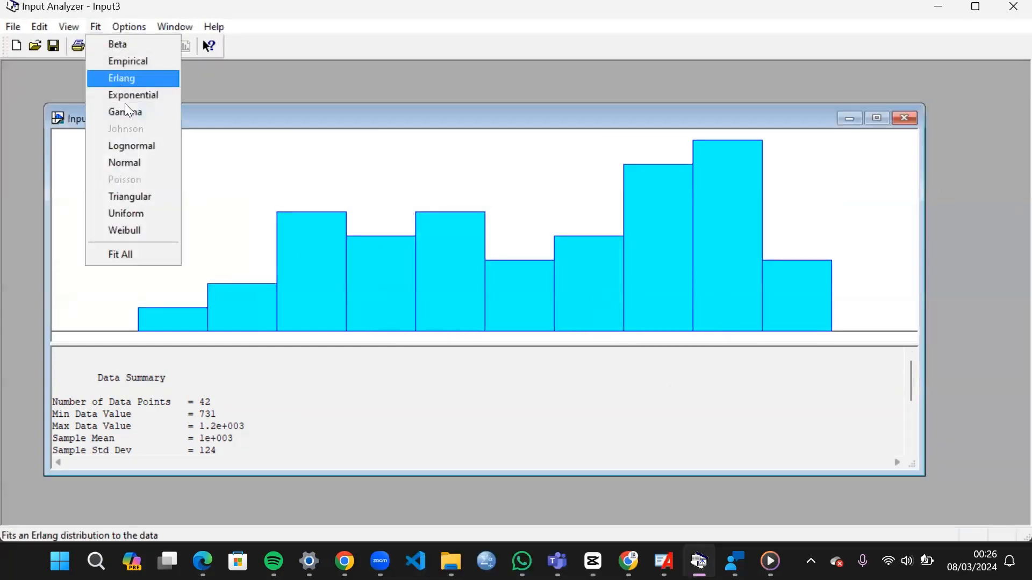
click(150, 200)
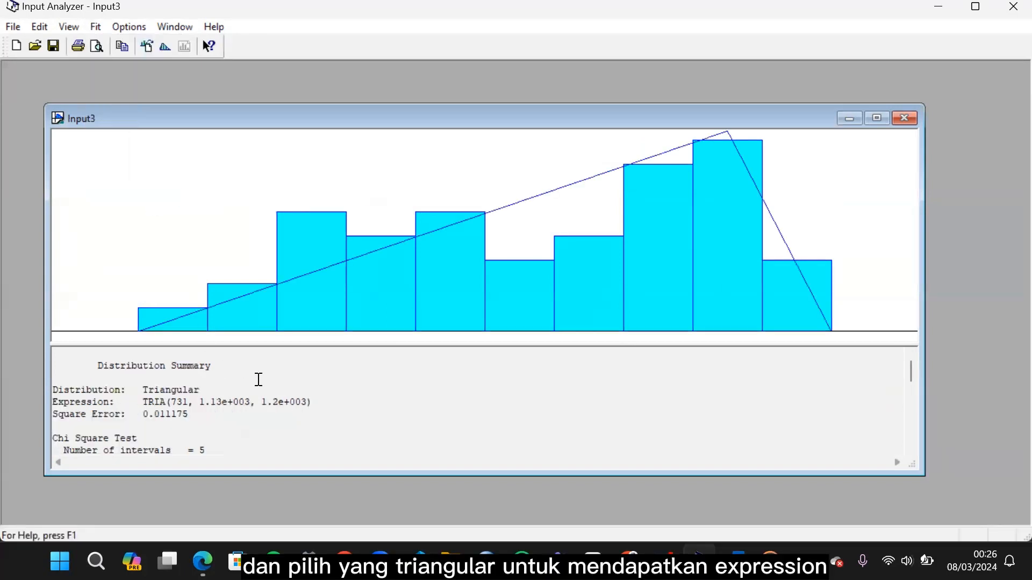
triple_click(182, 414)
drag(313, 402, 143, 402)
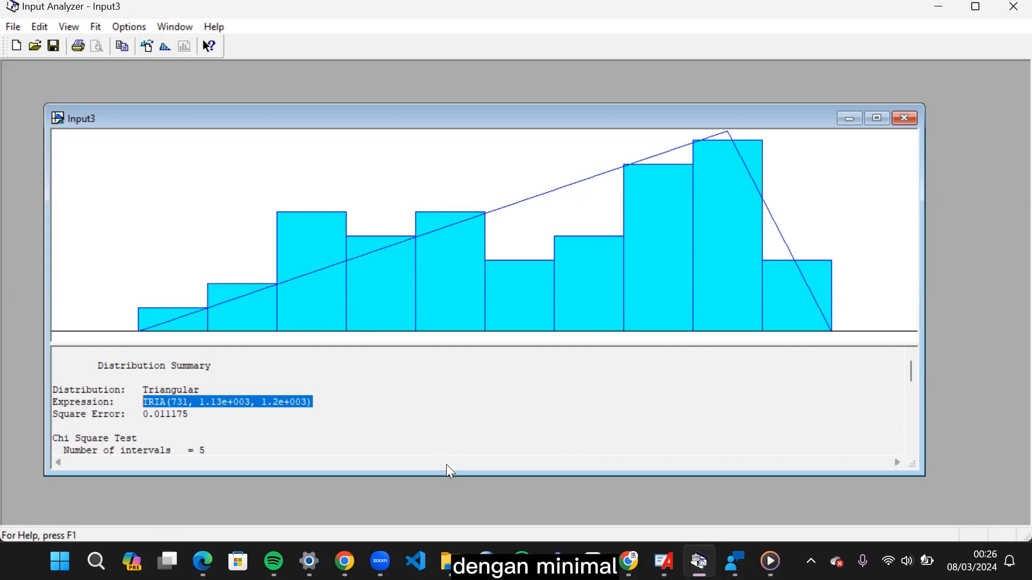
Examine the minimum, mode and maximum parameters of the triangular expression in the distribution summary
key(XF86AudioRaiseVolume)
key(XF86AudioLowerVolume)
key(XF86AudioLowerVolume)
key(XF86AudioLowerVolume)
key(XF86AudioLowerVolume)
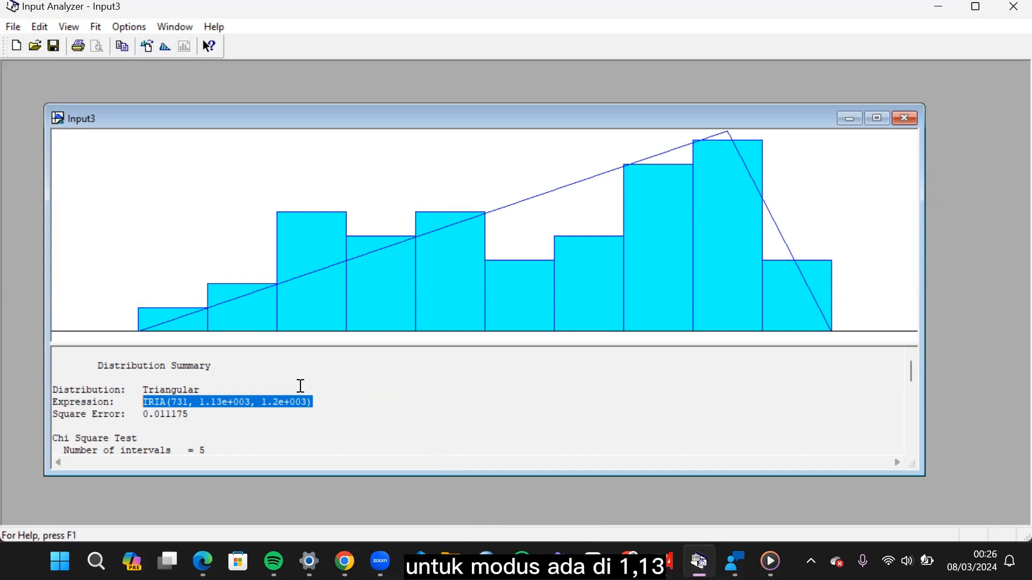
double_click(457, 447)
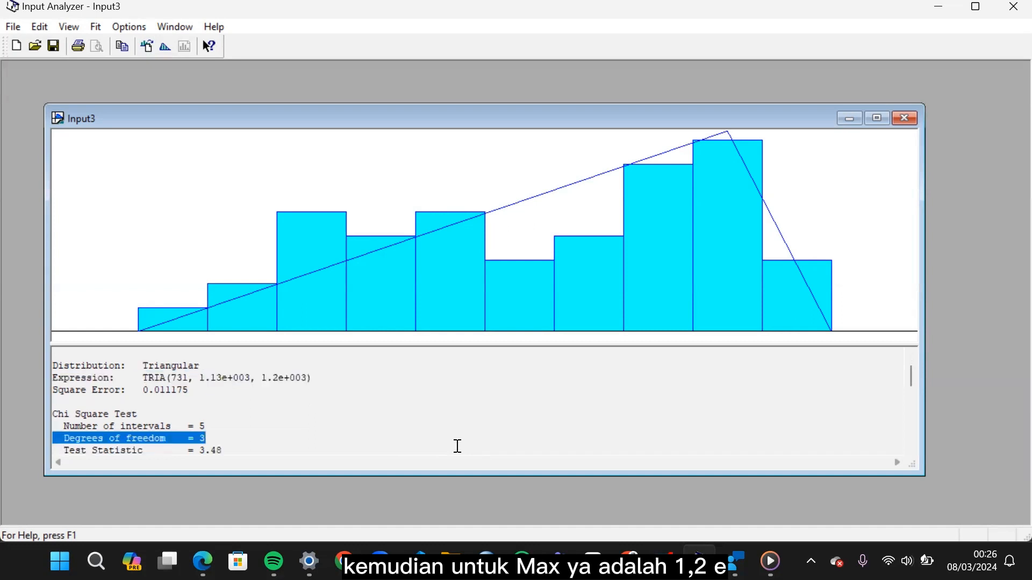
click(340, 376)
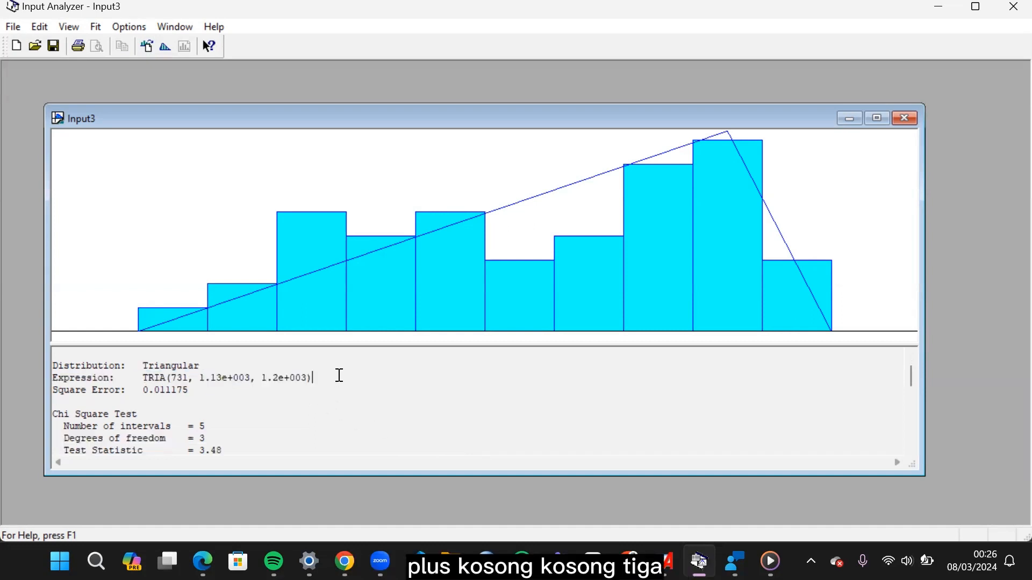
click(445, 543)
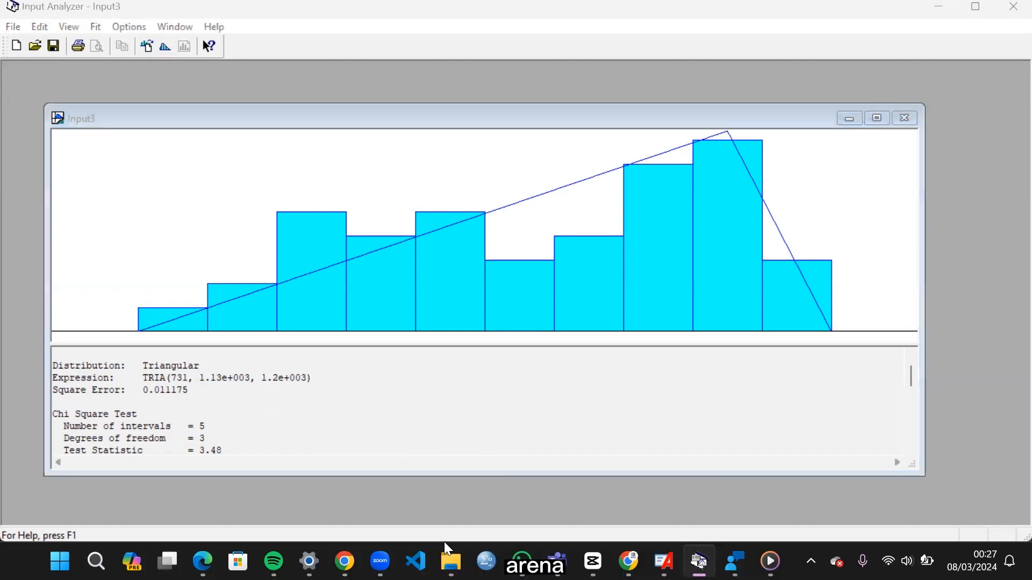